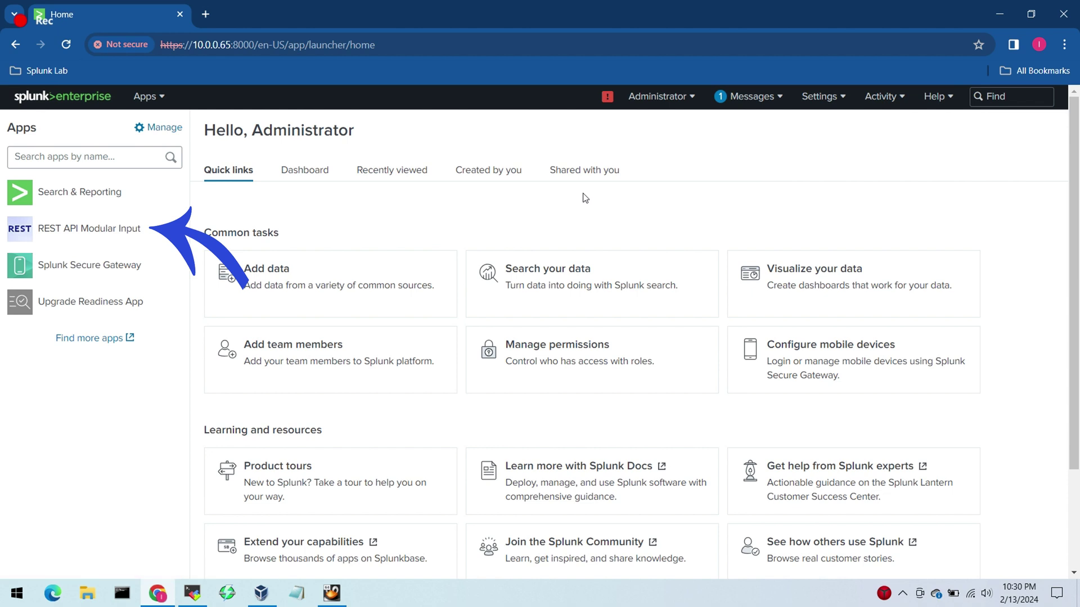
Step: In the REST API Modular Input app, open Data Inputs in a new tab and start a new REST input
{"action": "left_click", "coordinate": [104, 234]}
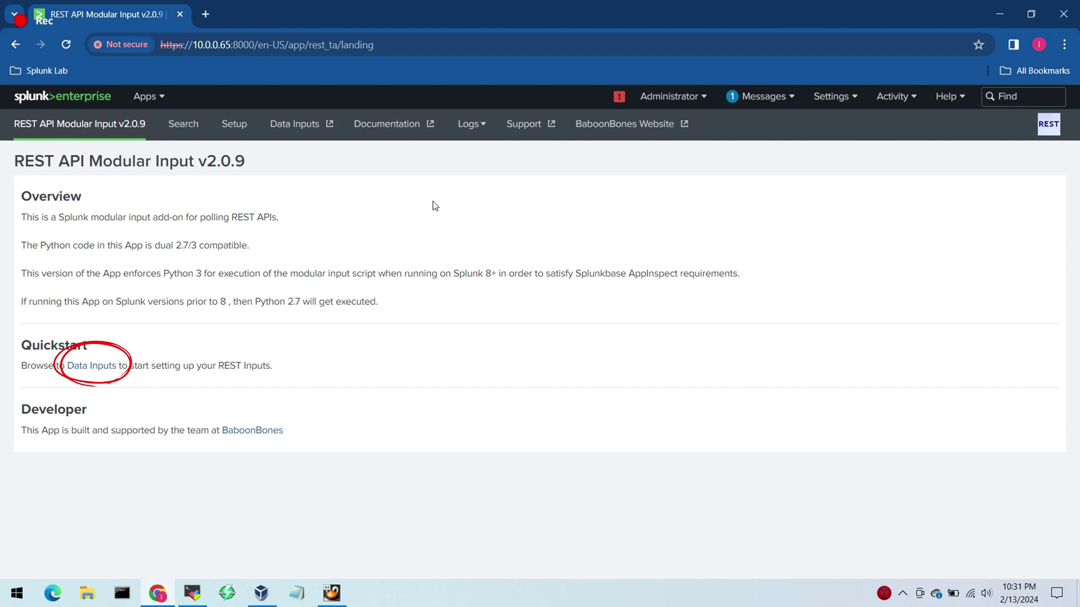
{"action": "middle_click", "coordinate": [107, 369]}
{"action": "left_click", "coordinate": [279, 12]}
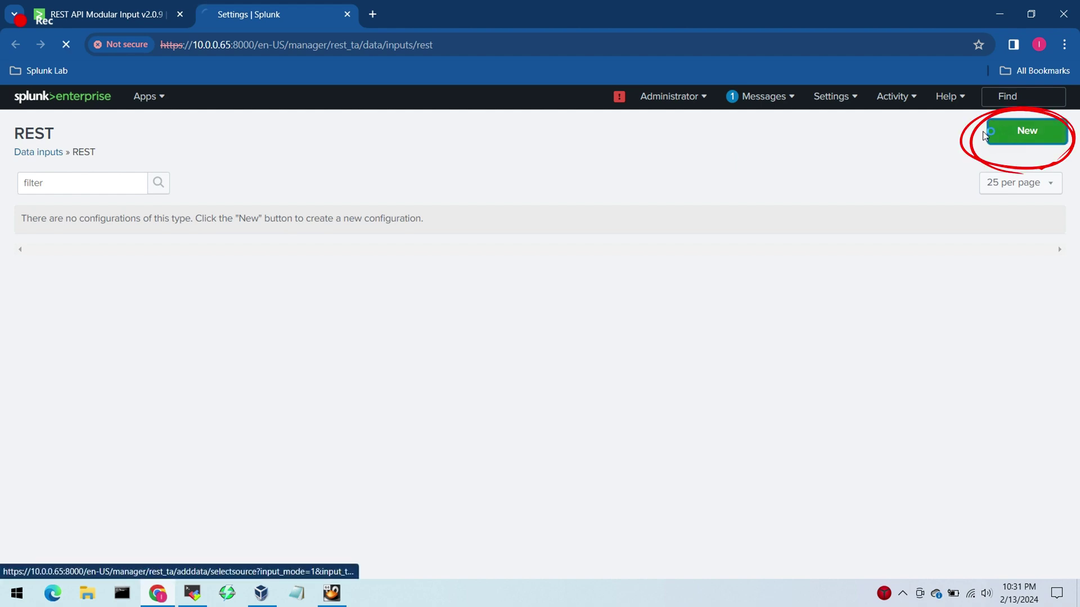
{"action": "left_click", "coordinate": [1003, 131]}
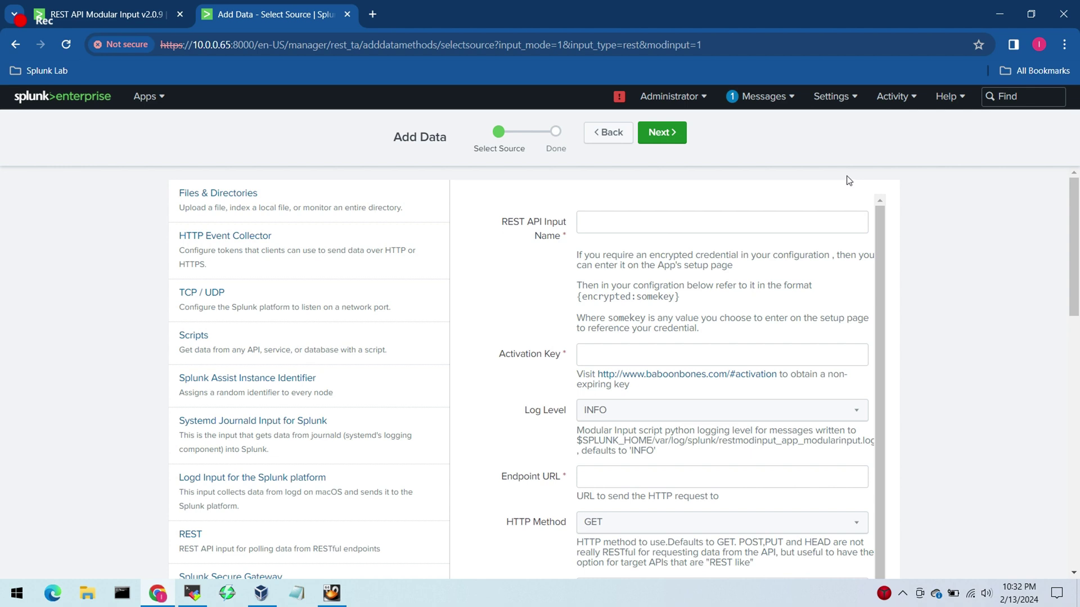
{"action": "left_click", "coordinate": [372, 14]}
Step: Go to the openweathermap.org website in the new tab
{"action": "left_click", "coordinate": [389, 45]}
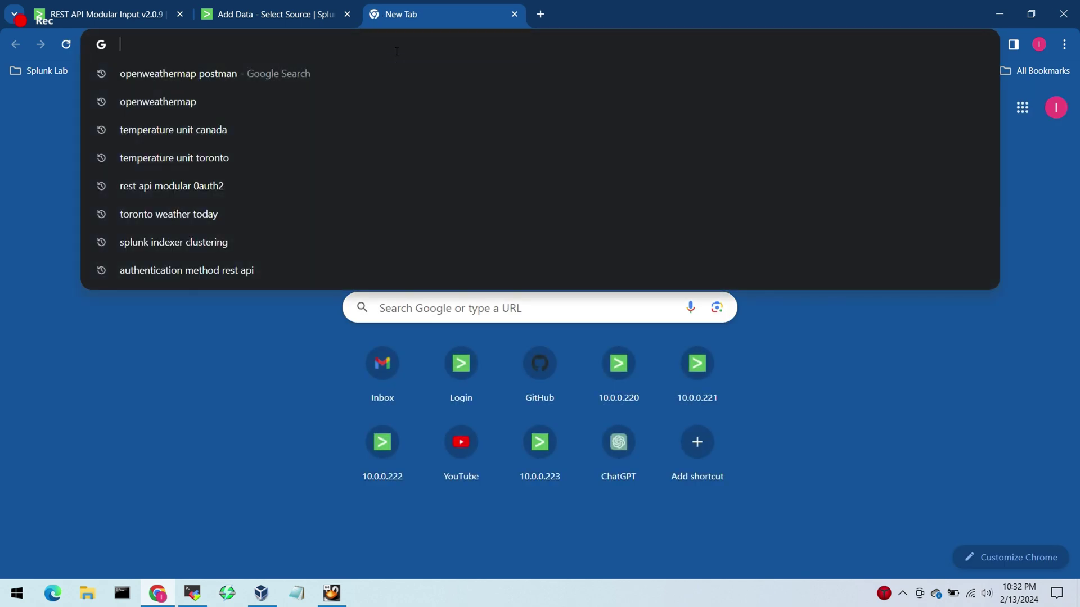
{"action": "type", "text": "openw"}
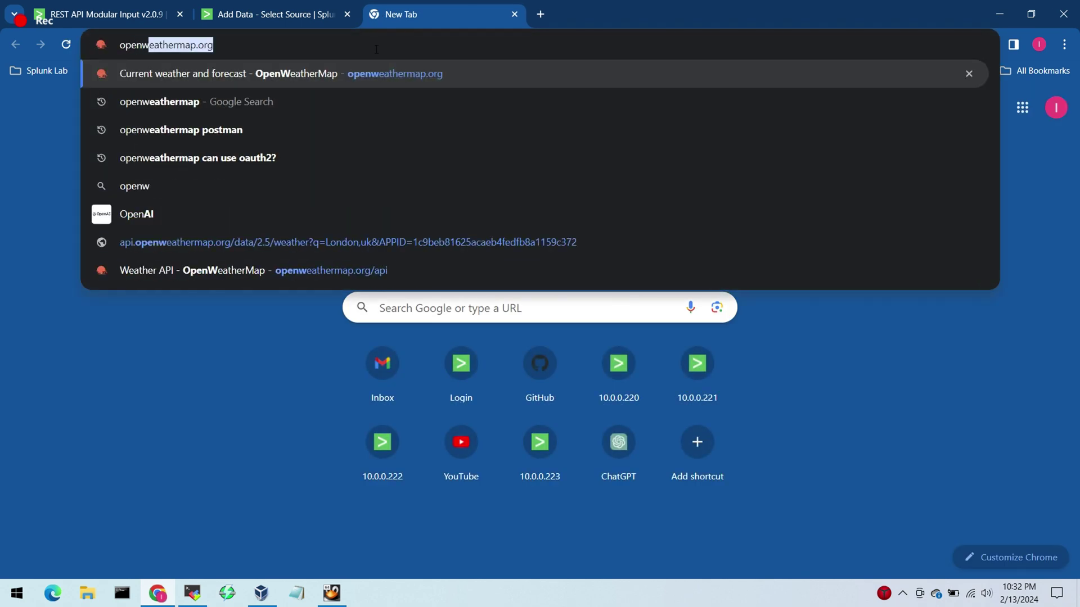
{"action": "type", "text": "ea"}
{"action": "key", "text": "Return"}
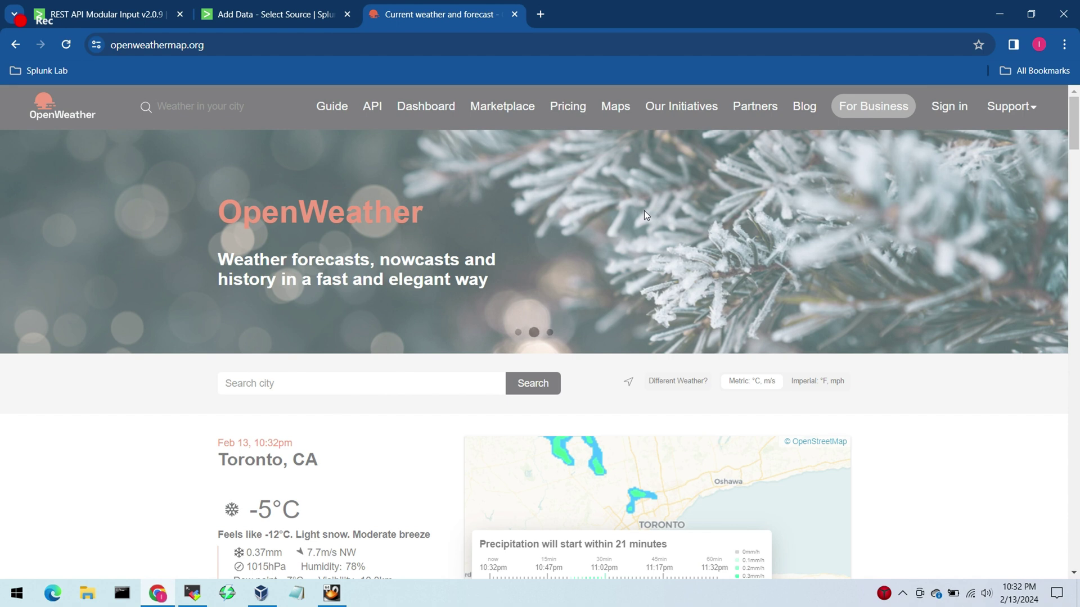
{"action": "scroll", "coordinate": [647, 211], "scroll_direction": "down", "scroll_amount": 2}
{"action": "left_click_drag", "start_coordinate": [1077, 135], "coordinate": [1078, 132]}
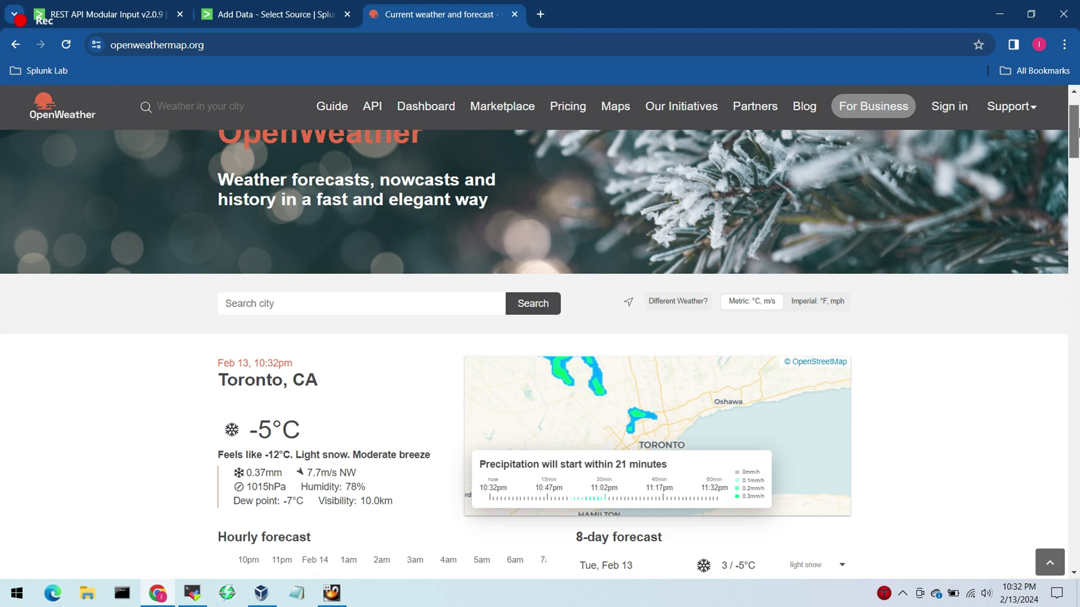
Step: From the Weather API page, open Pricing in a new tab and choose Get API key under Free
{"action": "left_click", "coordinate": [372, 107]}
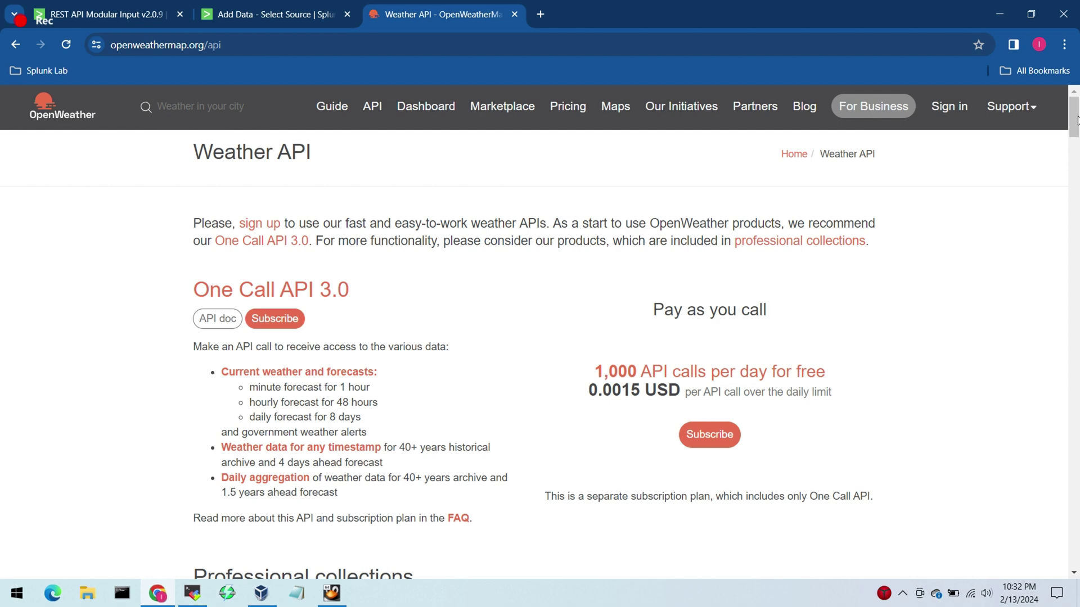
{"action": "left_click_drag", "start_coordinate": [1077, 119], "coordinate": [1070, 163]}
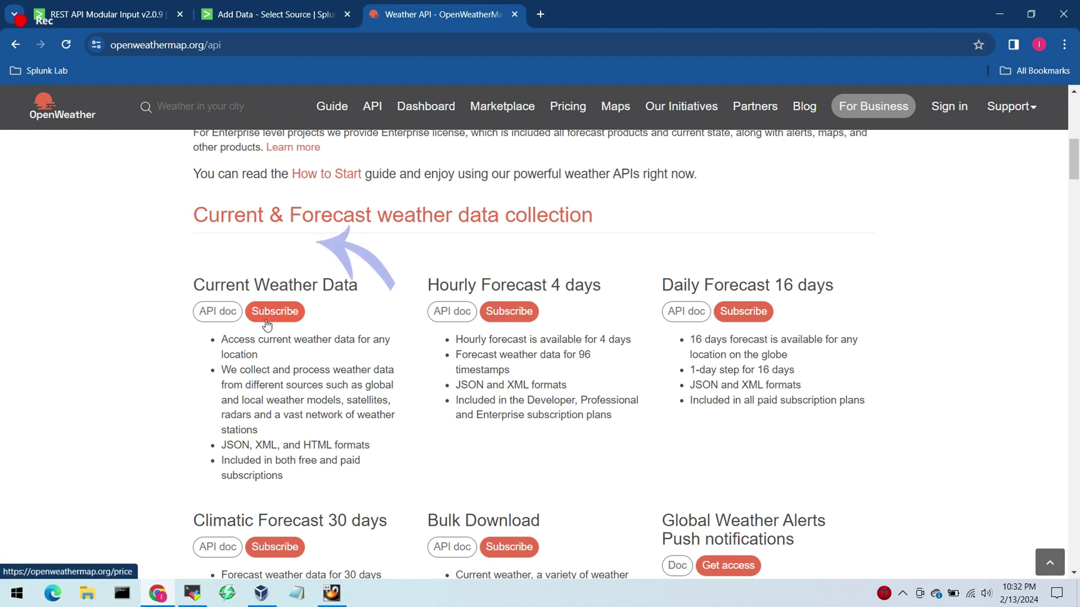
{"action": "middle_click", "coordinate": [266, 321]}
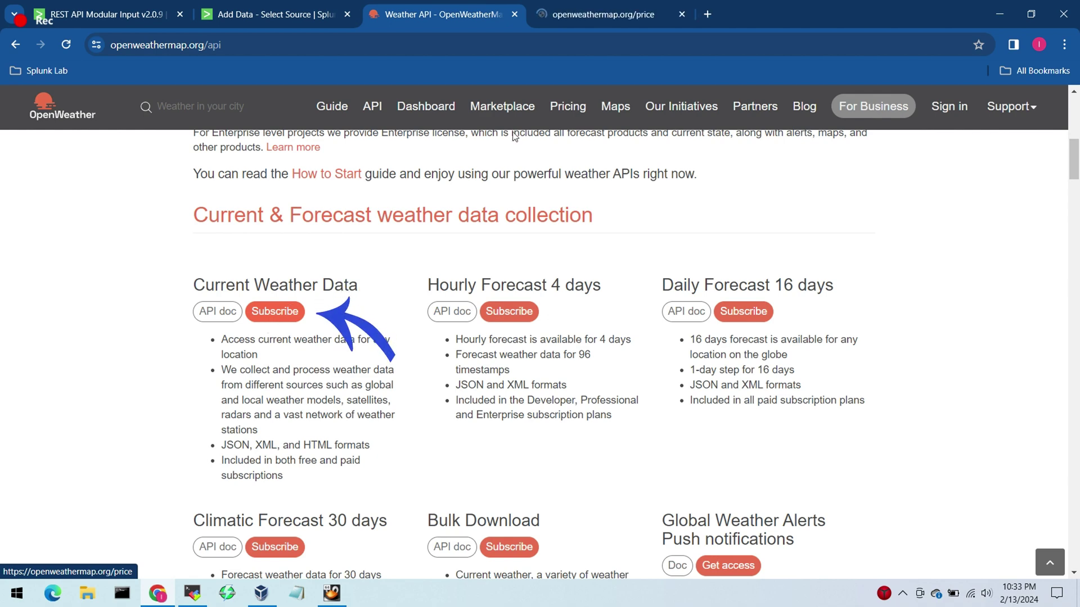
{"action": "left_click", "coordinate": [603, 17]}
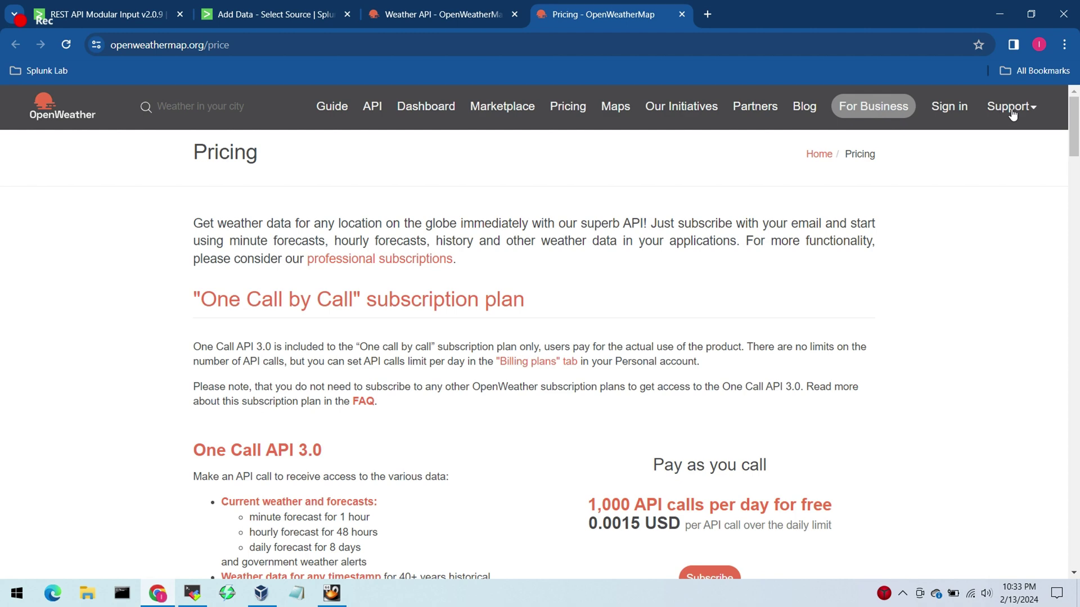
{"action": "left_click_drag", "start_coordinate": [1069, 130], "coordinate": [1075, 208]}
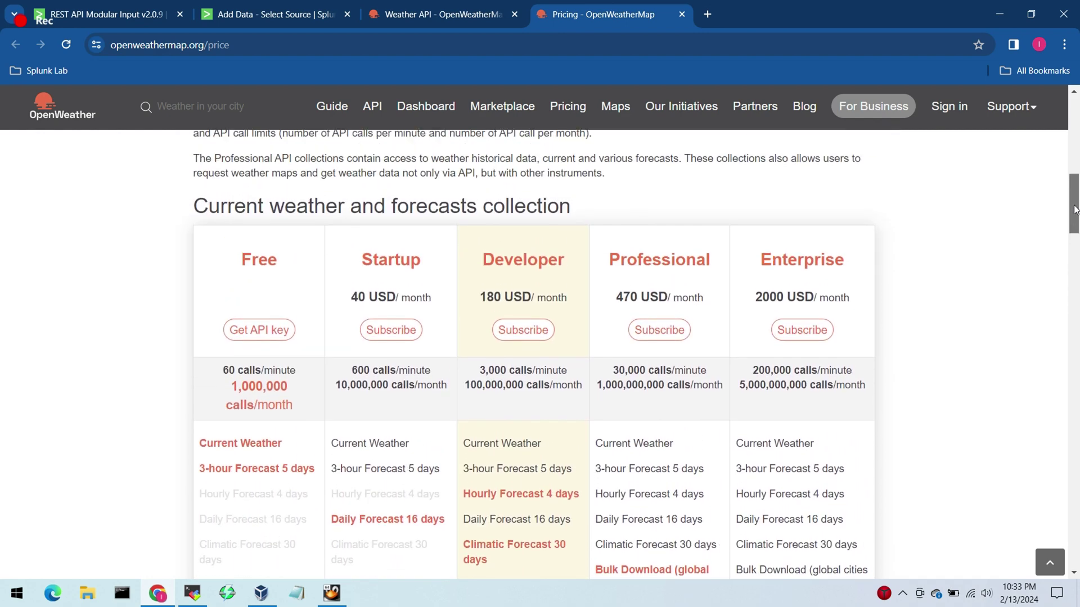
{"action": "left_click", "coordinate": [272, 330]}
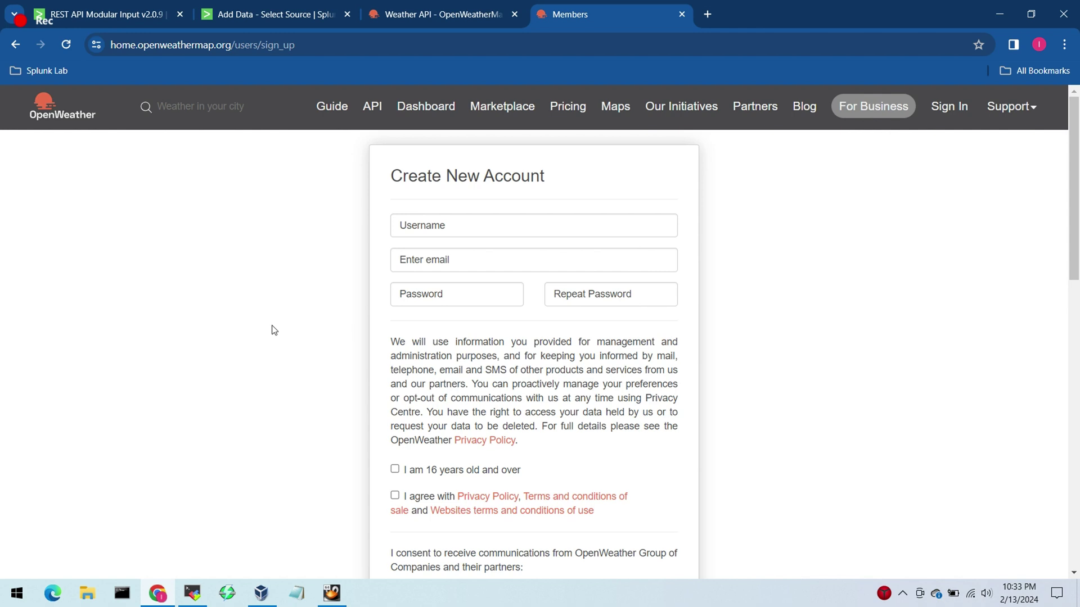
Step: Fill in the username and e-mail fields from the browser's suggestions
{"action": "left_click", "coordinate": [471, 229]}
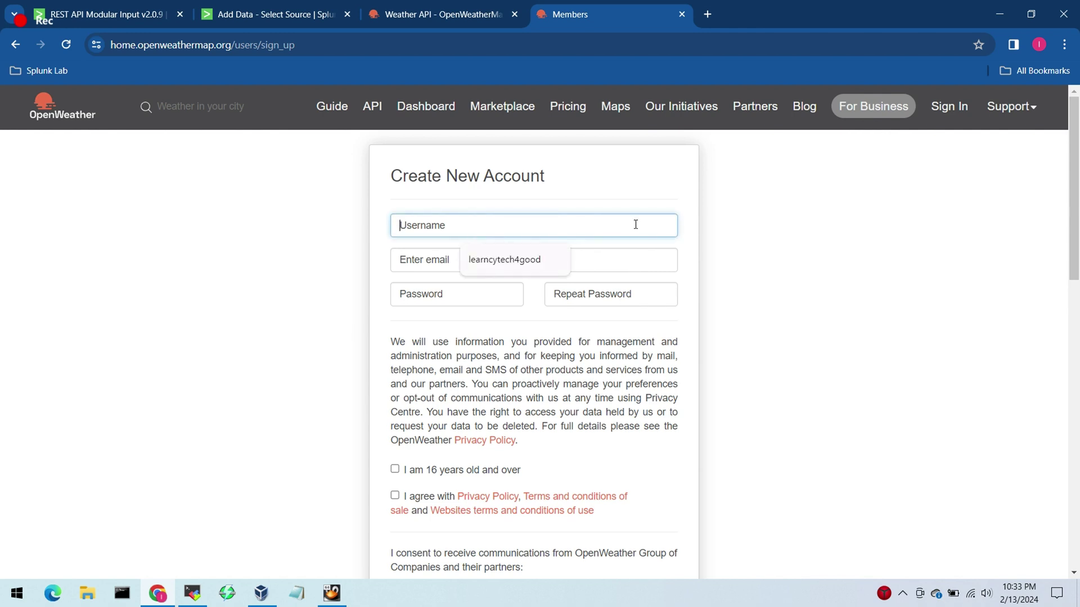
{"action": "left_click", "coordinate": [540, 259]}
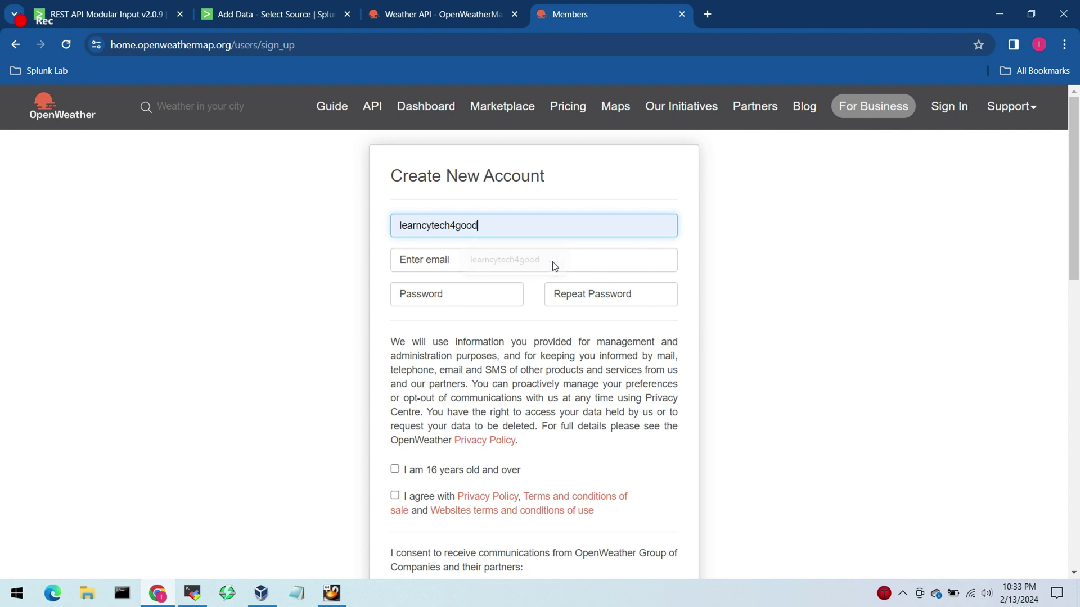
{"action": "left_click", "coordinate": [611, 261]}
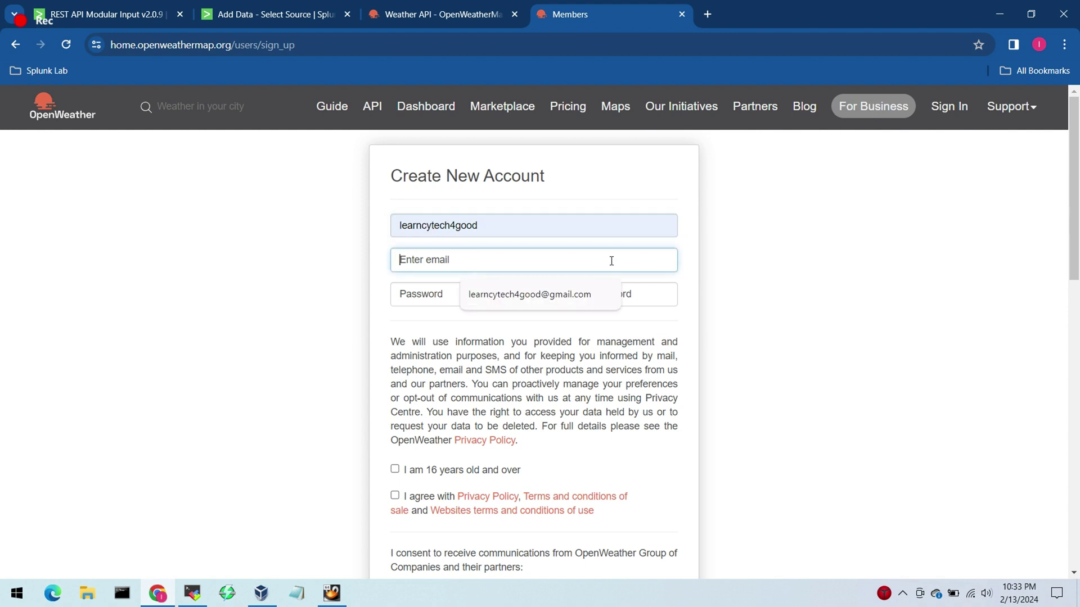
{"action": "left_click", "coordinate": [566, 298]}
{"action": "left_click", "coordinate": [438, 297]}
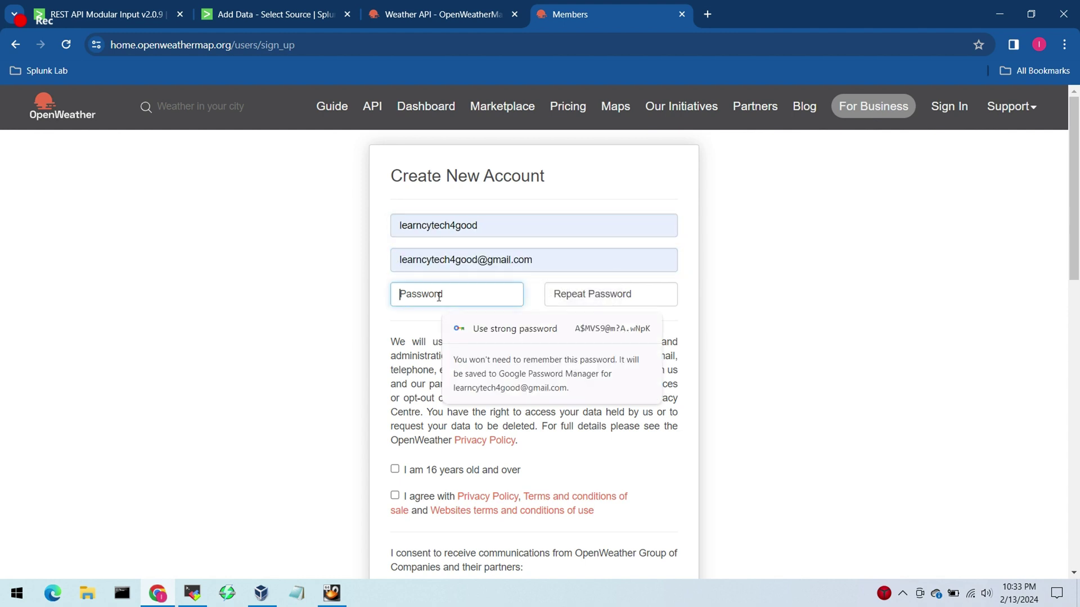
{"action": "left_click", "coordinate": [836, 284]}
{"action": "scroll", "coordinate": [1075, 263], "scroll_direction": "down", "scroll_amount": 3}
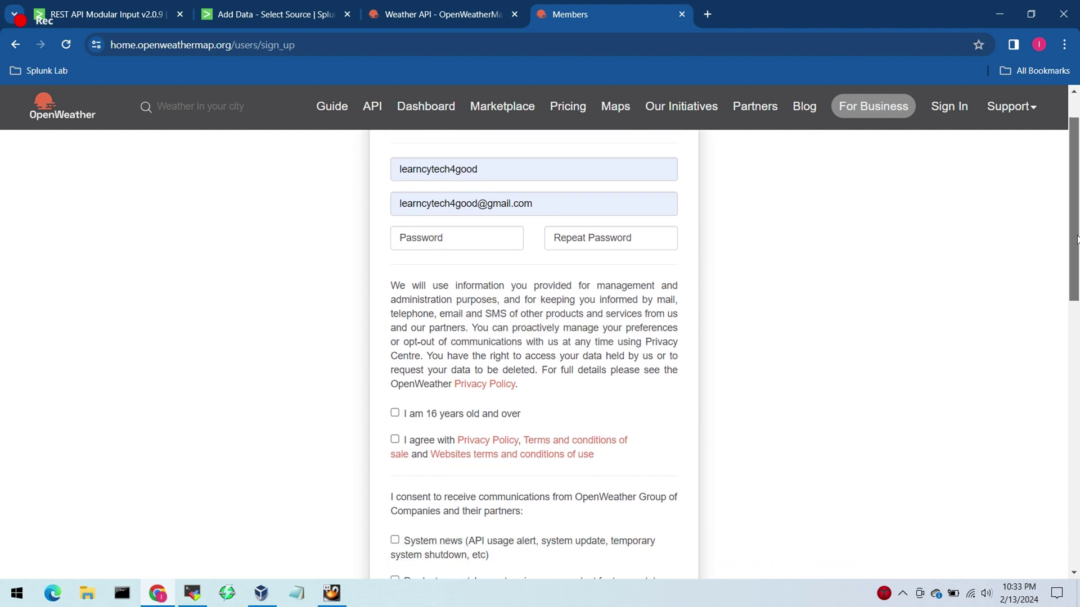
{"action": "mouse_move", "coordinate": [1074, 264]}
{"action": "left_mouse_down"}
{"action": "mouse_move", "coordinate": [1072, 300]}
{"action": "mouse_move", "coordinate": [1077, 254]}
{"action": "left_mouse_up"}
Step: Enter and repeat the account password, tick the age and terms boxes, and pass reCAPTCHA
{"action": "left_click", "coordinate": [413, 190]}
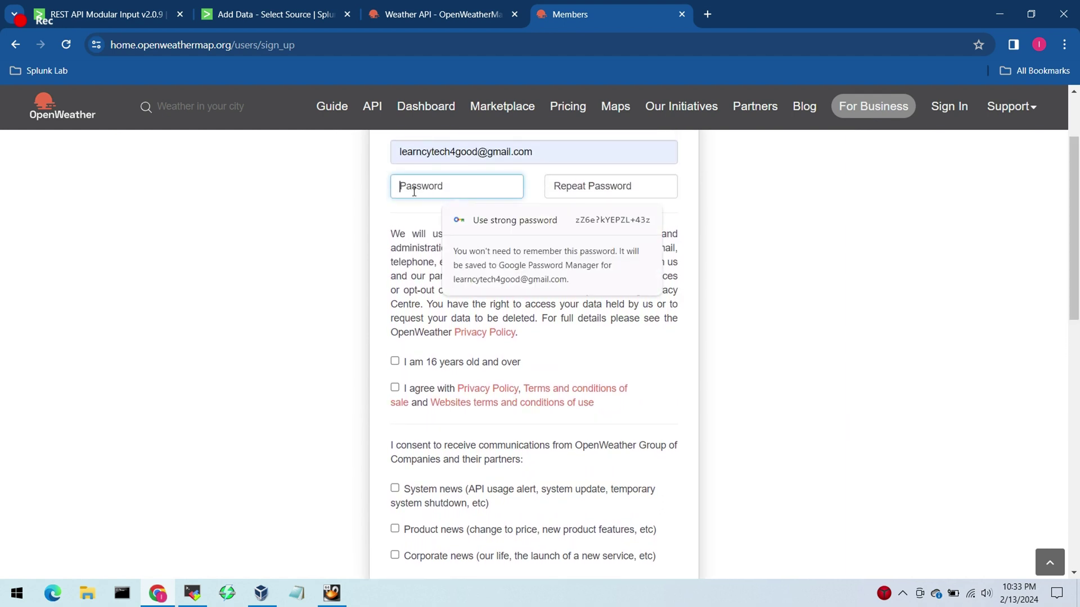
{"action": "type", "text": "••••••••"}
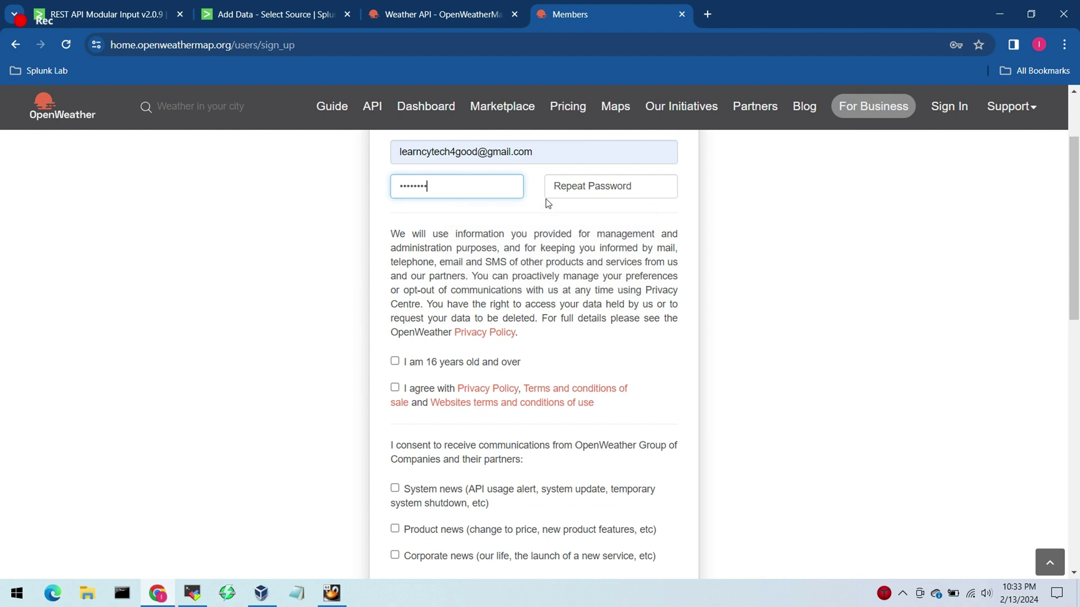
{"action": "type", "text": "•••"}
{"action": "key", "text": "Tab"}
{"action": "type", "text": "•••••••"}
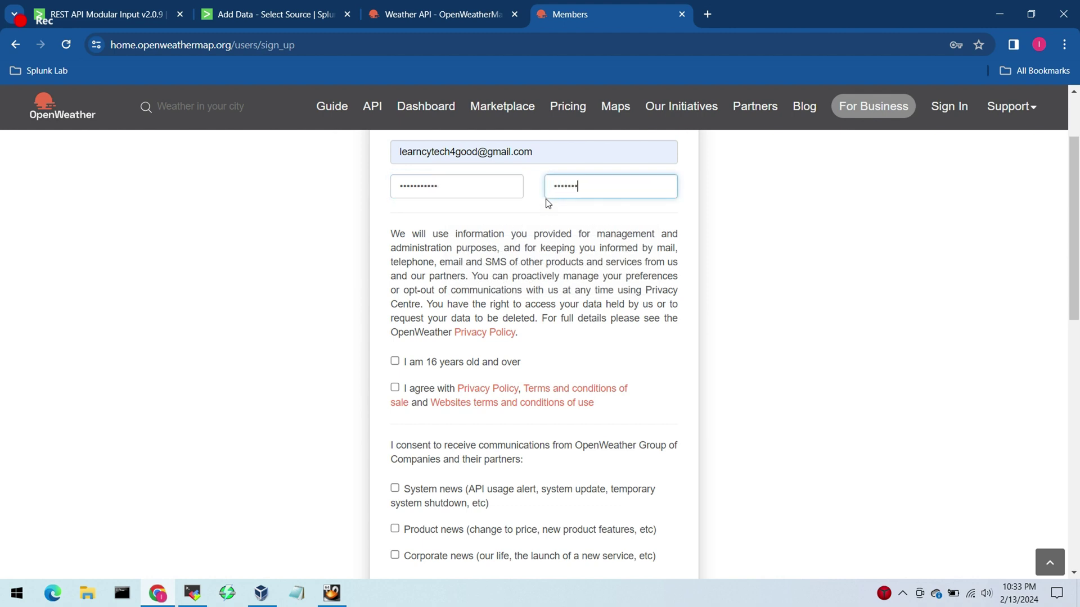
{"action": "type", "text": "••••"}
{"action": "left_click", "coordinate": [395, 361]}
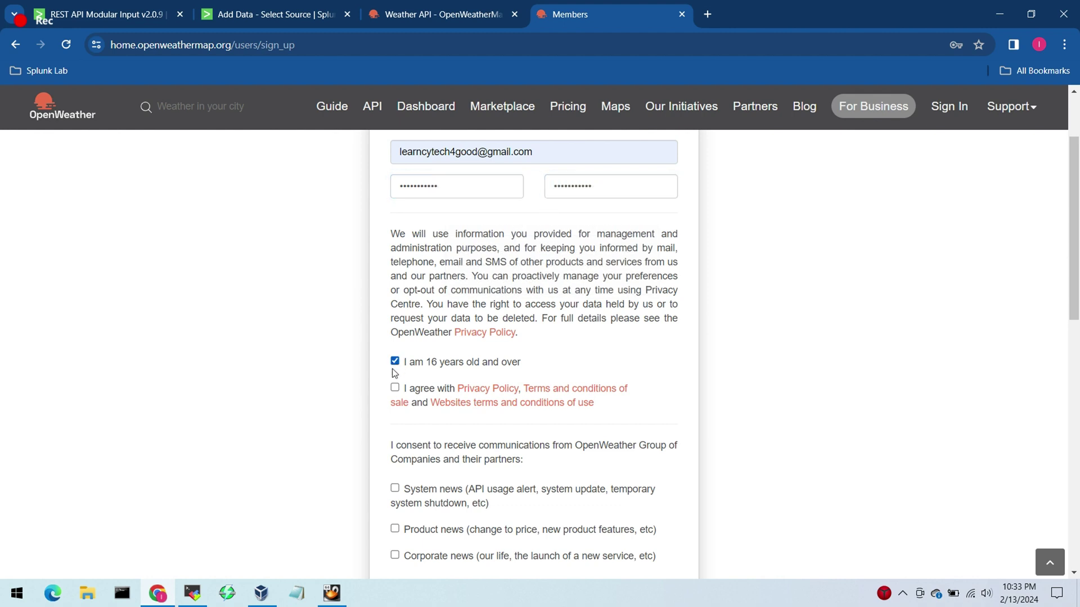
{"action": "left_click", "coordinate": [395, 387]}
{"action": "left_click_drag", "start_coordinate": [1076, 255], "coordinate": [1075, 302]}
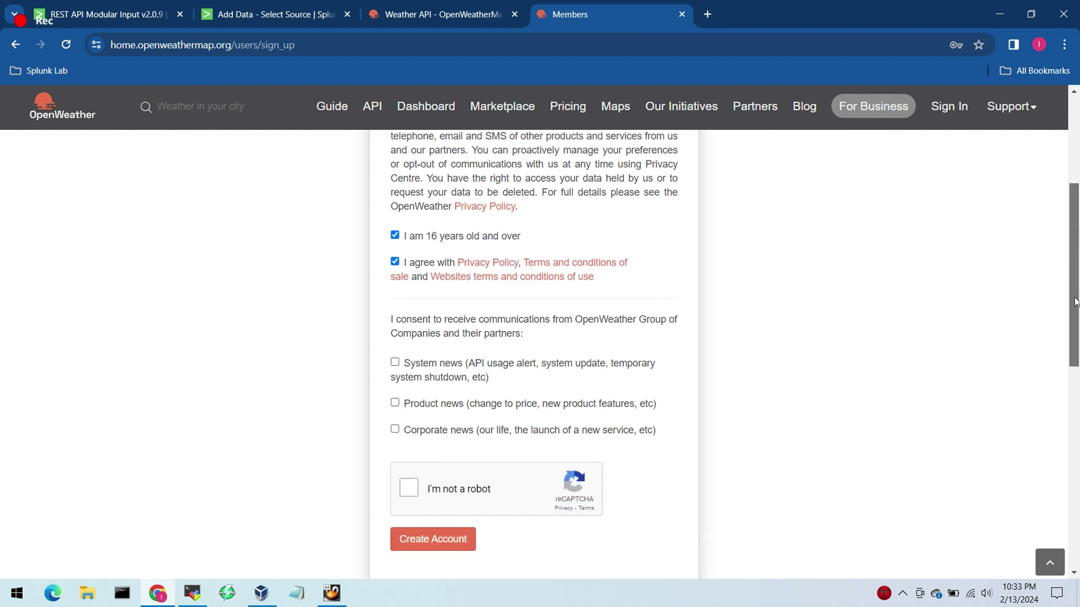
{"action": "left_click", "coordinate": [408, 471]}
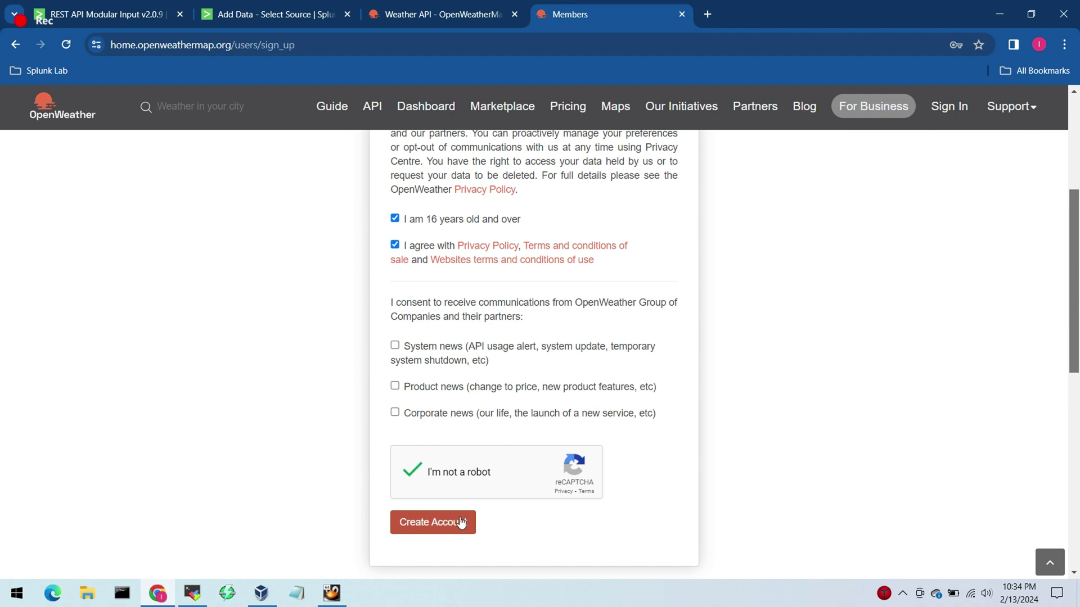
{"action": "left_click", "coordinate": [708, 15]}
Step: Go to the Gmail inbox and open the OpenWeatherMap account confirmation e-mail
{"action": "type", "text": "gma"}
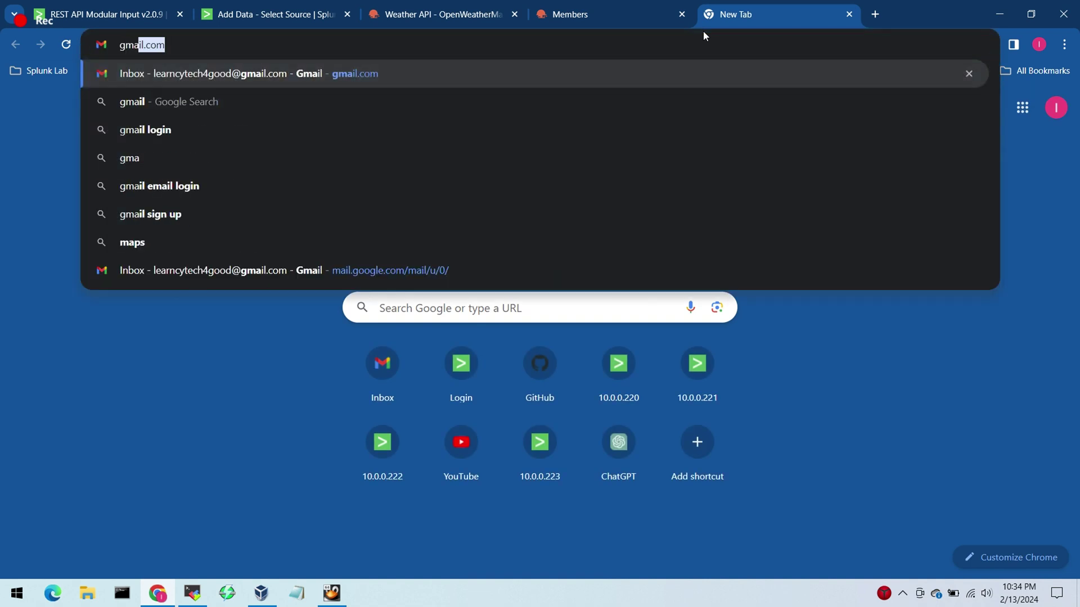
{"action": "type", "text": "il"}
{"action": "key", "text": "Return"}
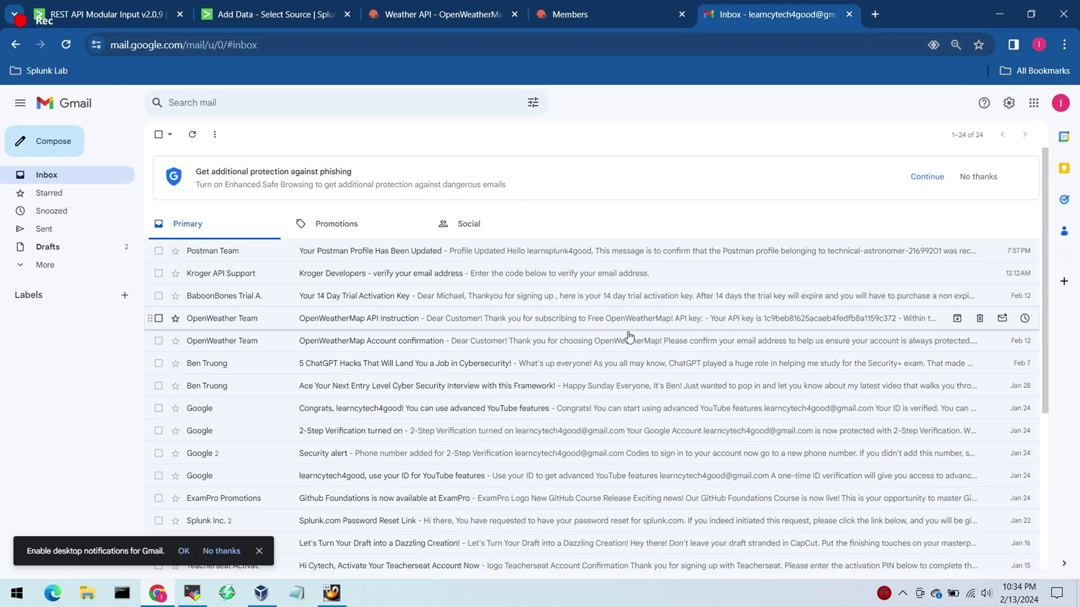
{"action": "scroll", "coordinate": [1048, 345], "scroll_direction": "down", "scroll_amount": 1}
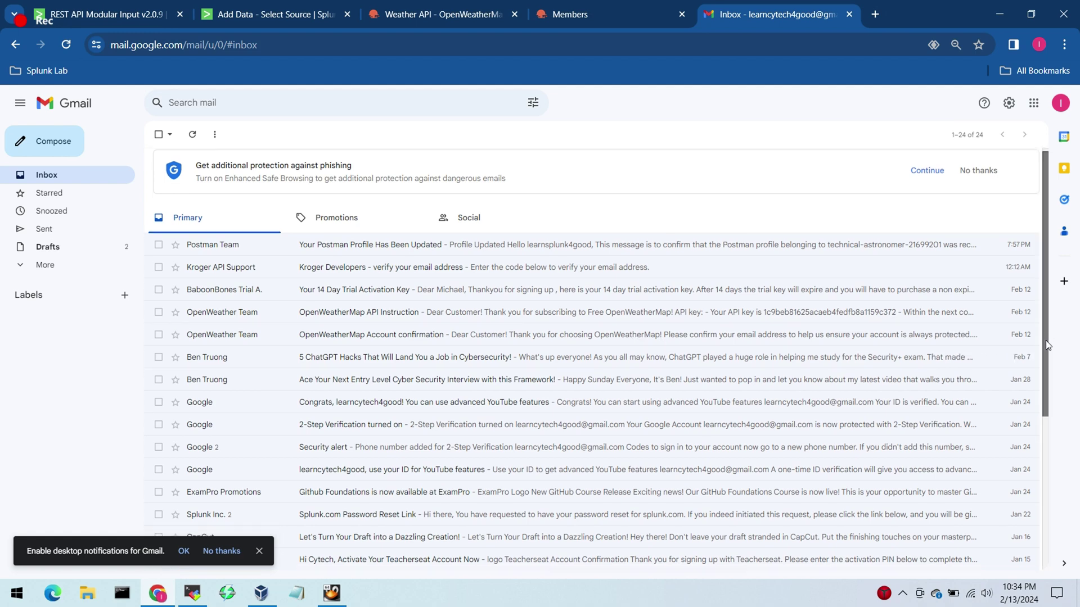
{"action": "left_click_drag", "start_coordinate": [1047, 345], "coordinate": [1047, 362]}
{"action": "left_click", "coordinate": [690, 305]}
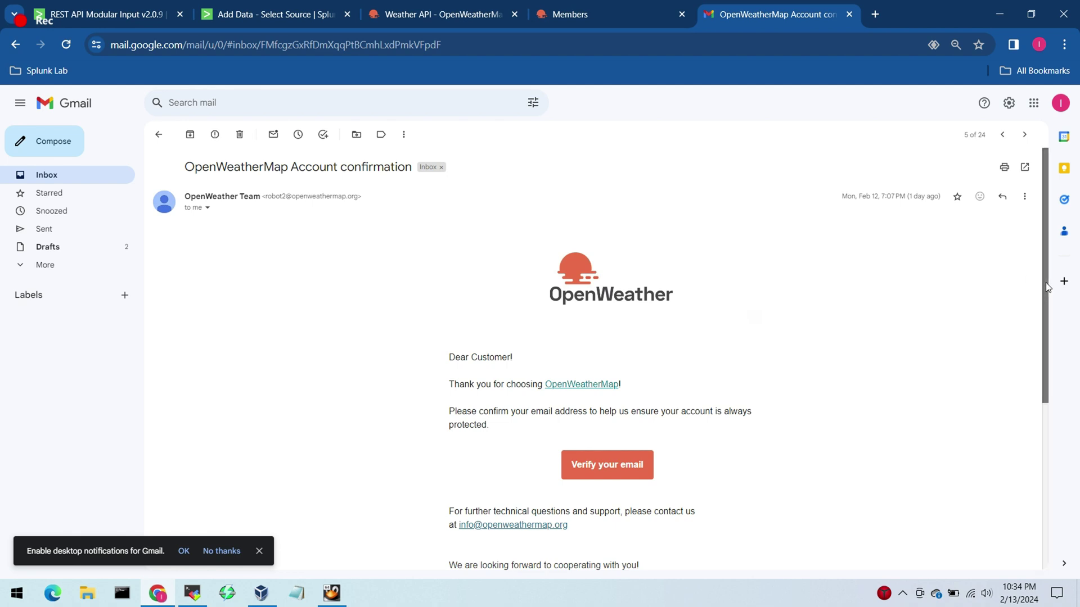
Step: Open the OpenWeatherMap API Instruction e-mail and review the API key and activation note
{"action": "scroll", "coordinate": [1040, 354], "scroll_direction": "down", "scroll_amount": 2}
{"action": "scroll", "coordinate": [1038, 356], "scroll_direction": "down", "scroll_amount": 1}
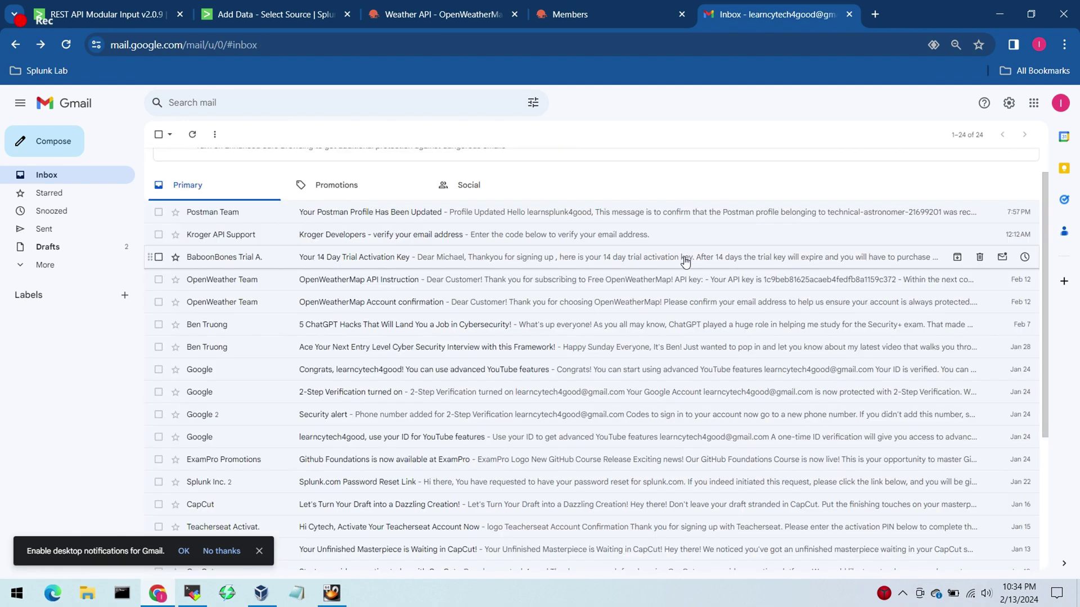
{"action": "left_click", "coordinate": [685, 281]}
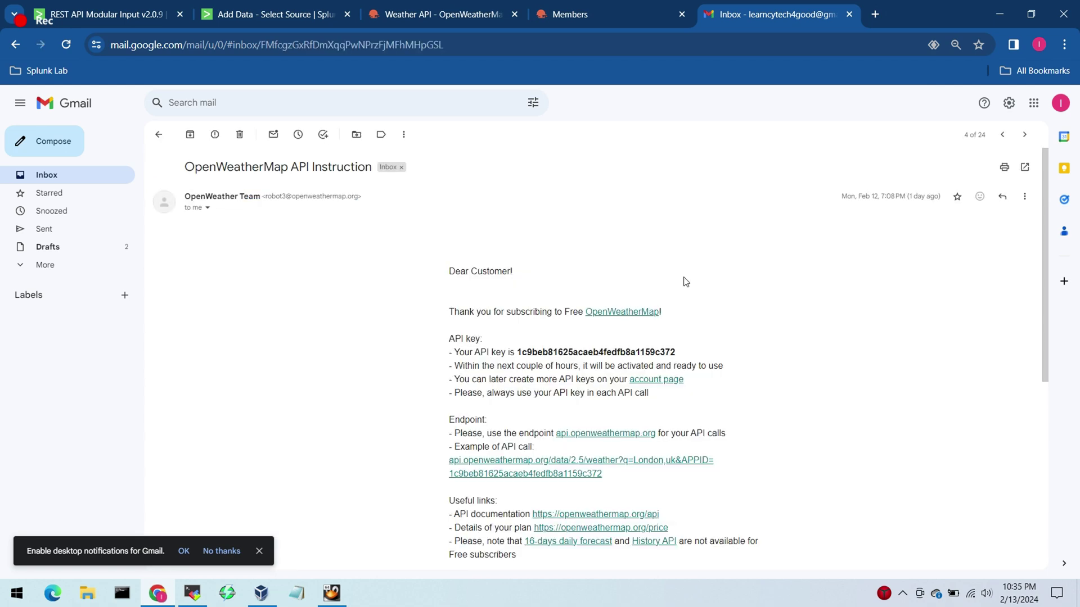
{"action": "left_click_drag", "start_coordinate": [1044, 228], "coordinate": [1029, 339]}
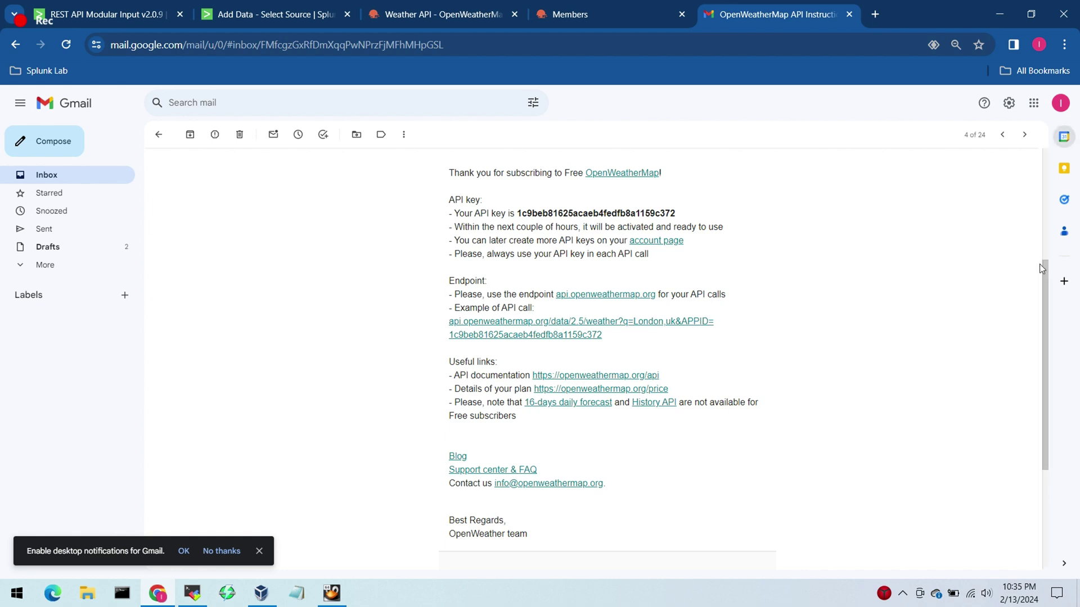
{"action": "scroll", "coordinate": [1045, 257], "scroll_direction": "up", "scroll_amount": 1}
{"action": "scroll", "coordinate": [1044, 258], "scroll_direction": "up", "scroll_amount": 2}
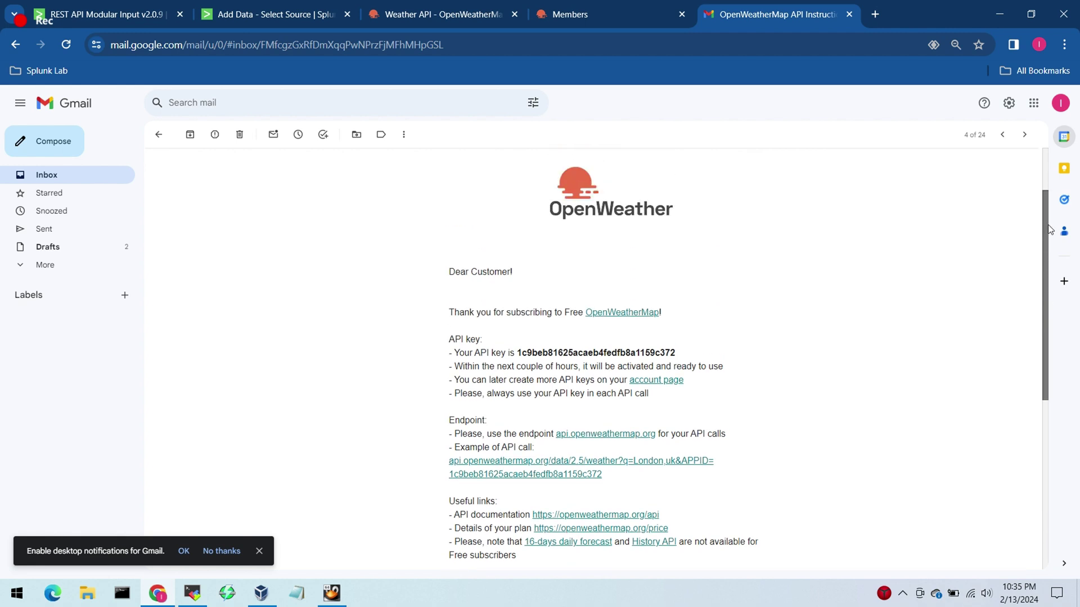
{"action": "scroll", "coordinate": [1043, 242], "scroll_direction": "down", "scroll_amount": 2}
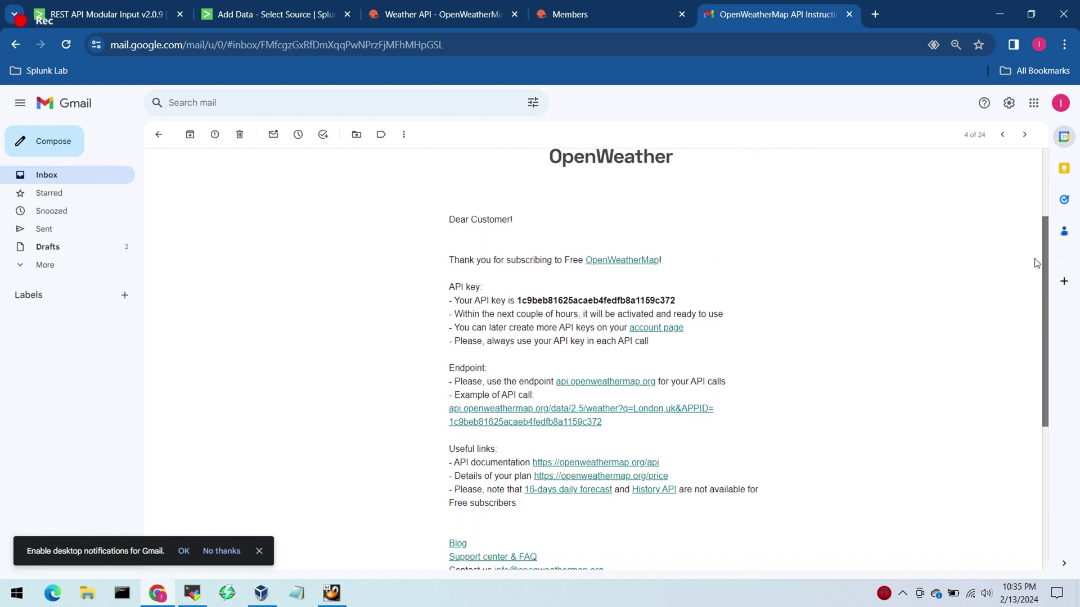
{"action": "left_click_drag", "start_coordinate": [509, 300], "coordinate": [554, 302]}
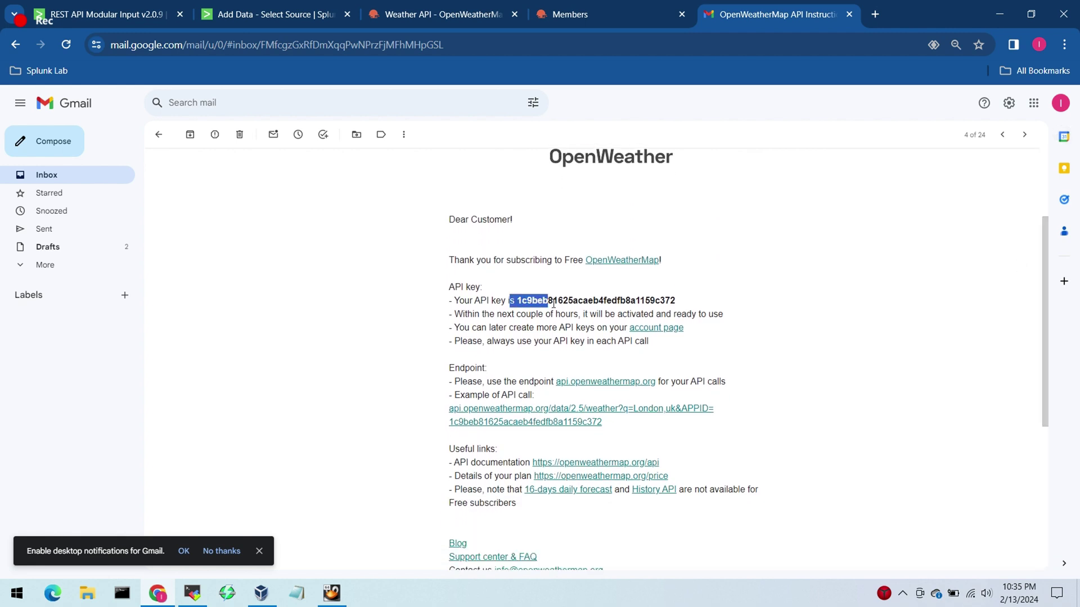
{"action": "left_click_drag", "start_coordinate": [454, 314], "coordinate": [578, 316]}
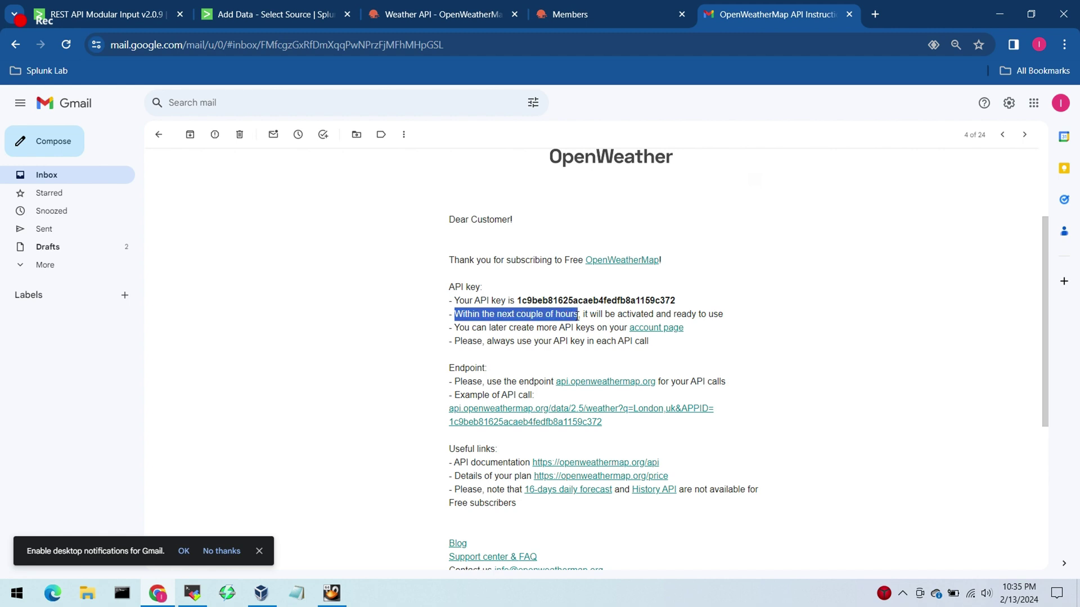
{"action": "left_click", "coordinate": [617, 341]}
{"action": "scroll", "coordinate": [862, 330], "scroll_direction": "down", "scroll_amount": 1}
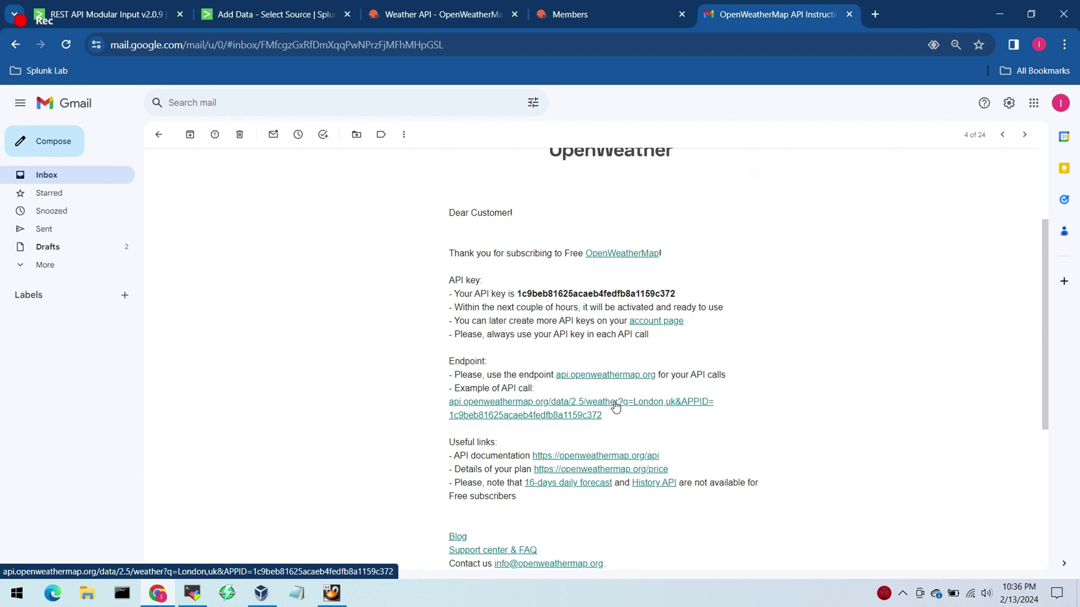
Step: Try the example London weather API call and view its JSON results
{"action": "left_click", "coordinate": [616, 406]}
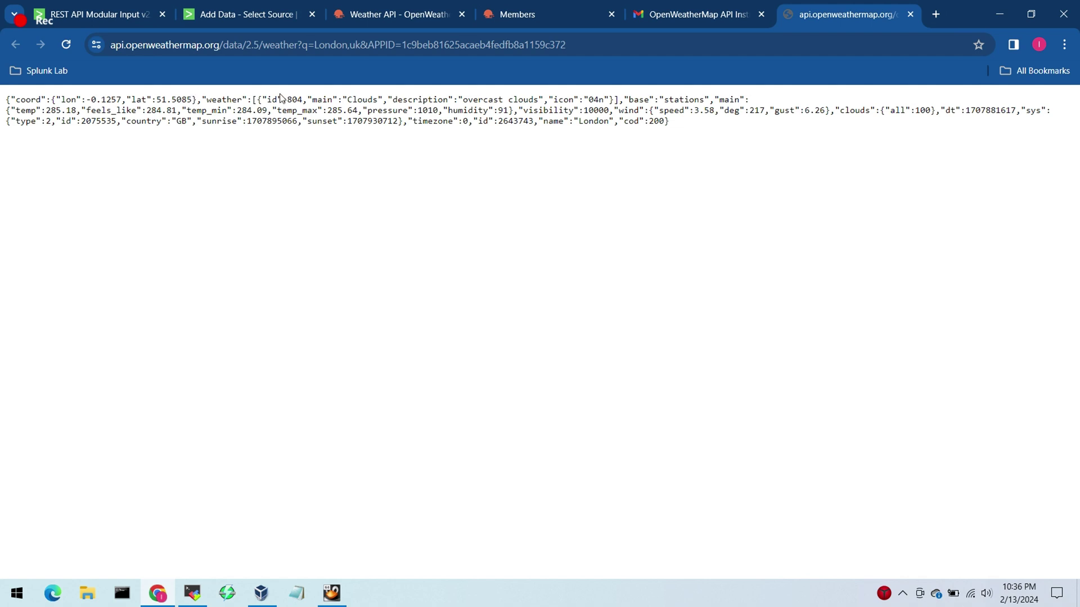
{"action": "left_click", "coordinate": [662, 4]}
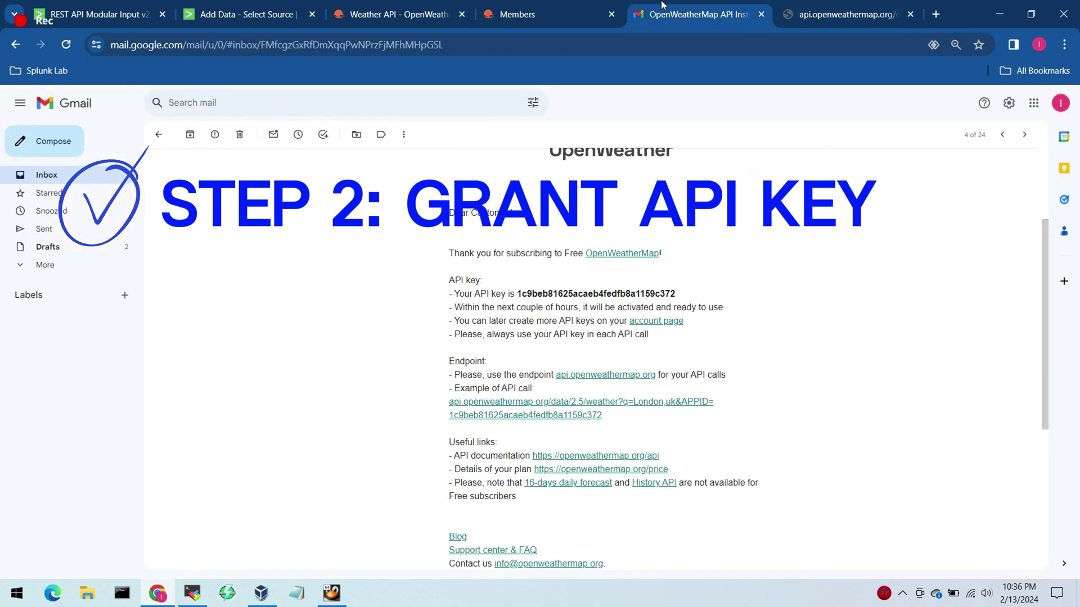
{"action": "left_click", "coordinate": [810, 5]}
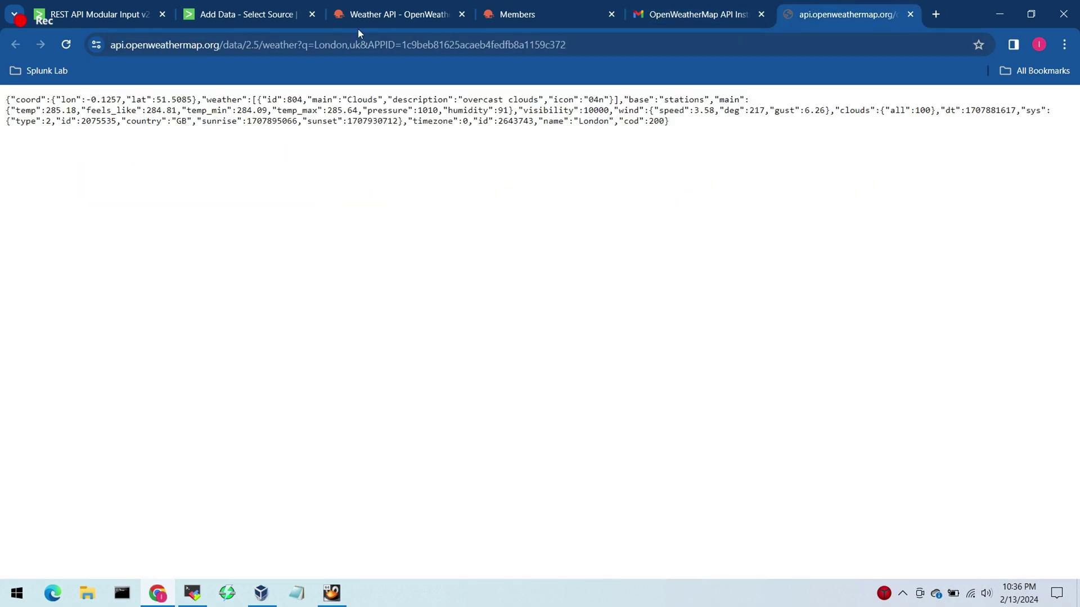
{"action": "left_click", "coordinate": [365, 8]}
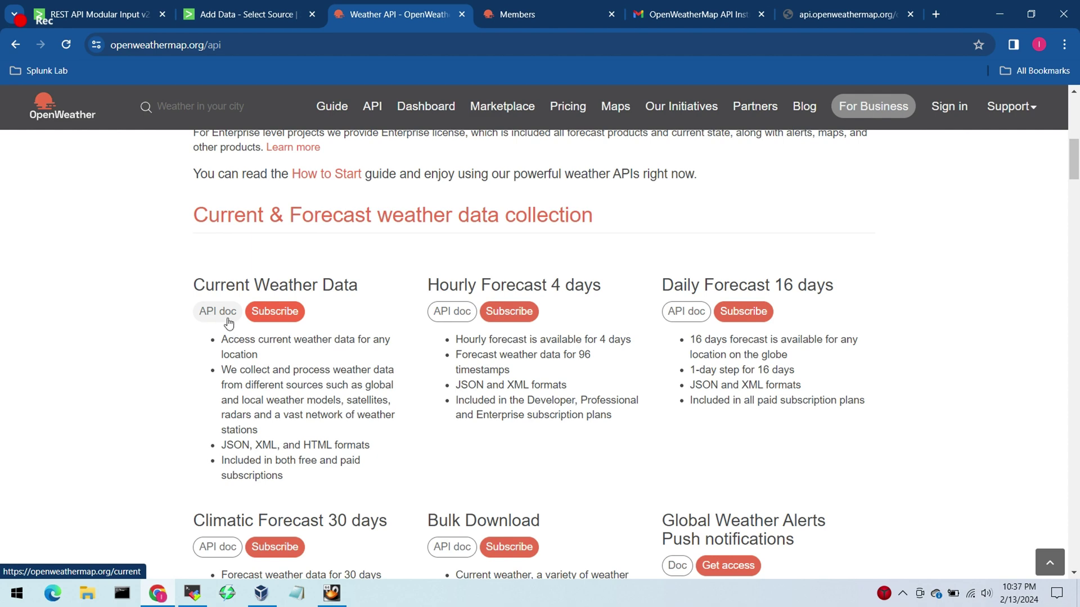
Step: Open the Current Weather Data API docs and review the call URL and required lat and lon
{"action": "left_click", "coordinate": [228, 318]}
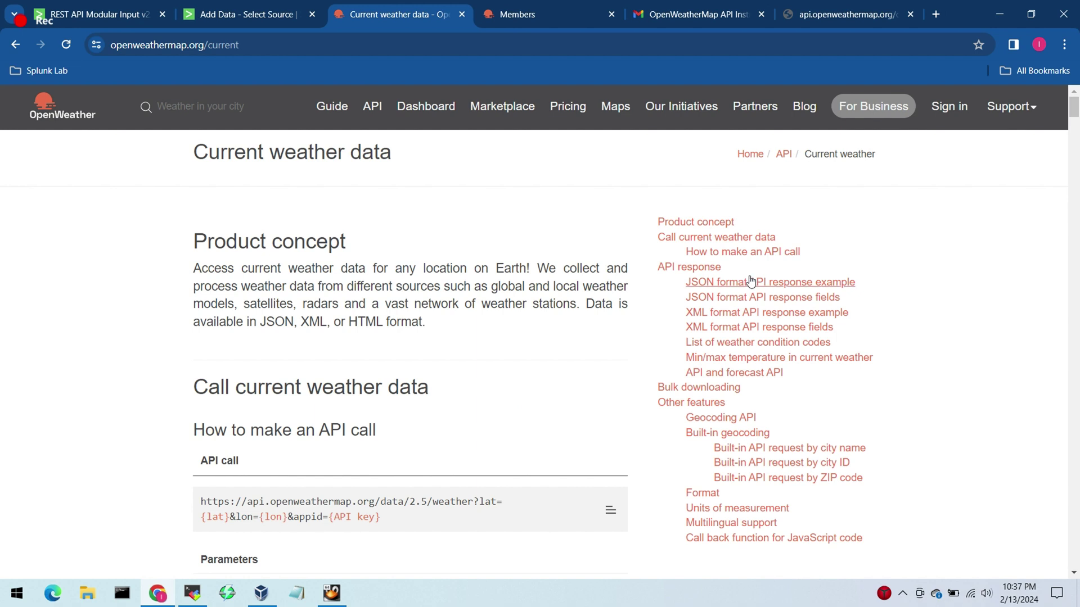
{"action": "left_click_drag", "start_coordinate": [656, 220], "coordinate": [900, 540]}
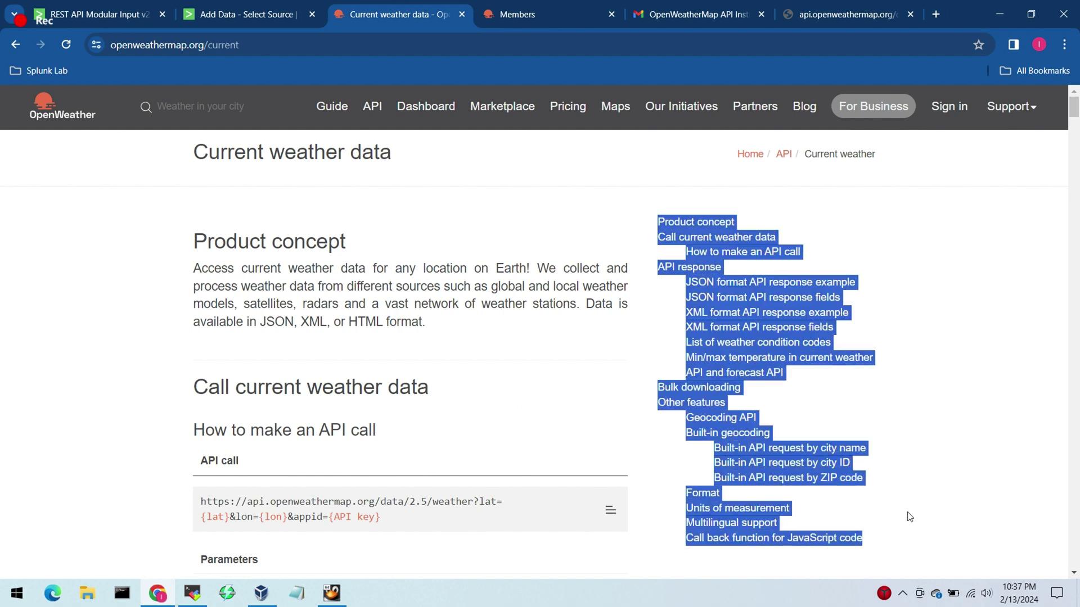
{"action": "left_click", "coordinate": [981, 421]}
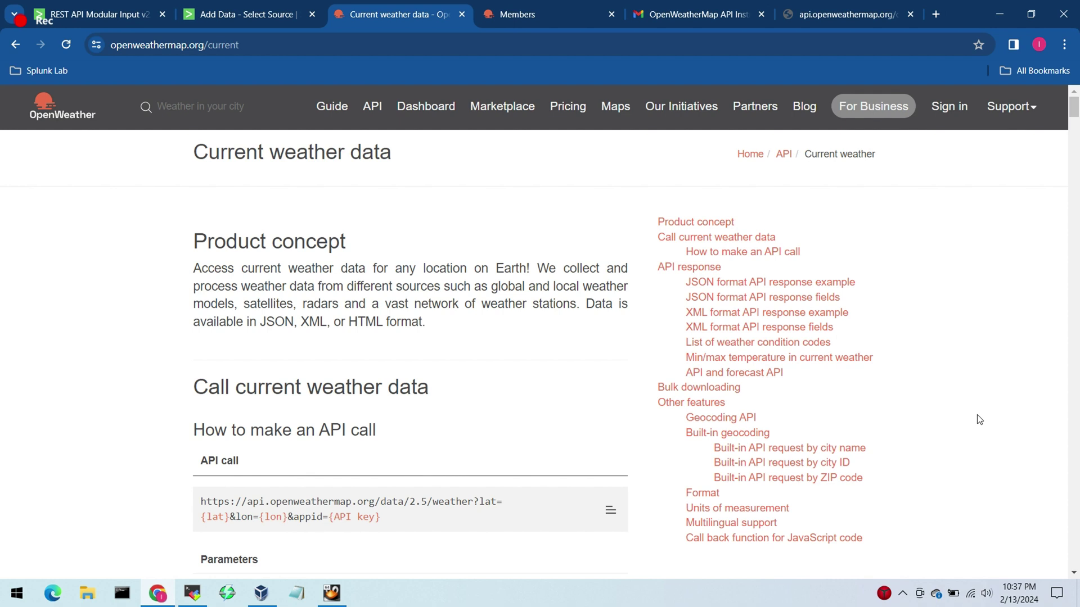
{"action": "left_click_drag", "start_coordinate": [1075, 114], "coordinate": [1077, 124]}
{"action": "left_click_drag", "start_coordinate": [201, 276], "coordinate": [422, 303]}
{"action": "left_click", "coordinate": [470, 306]}
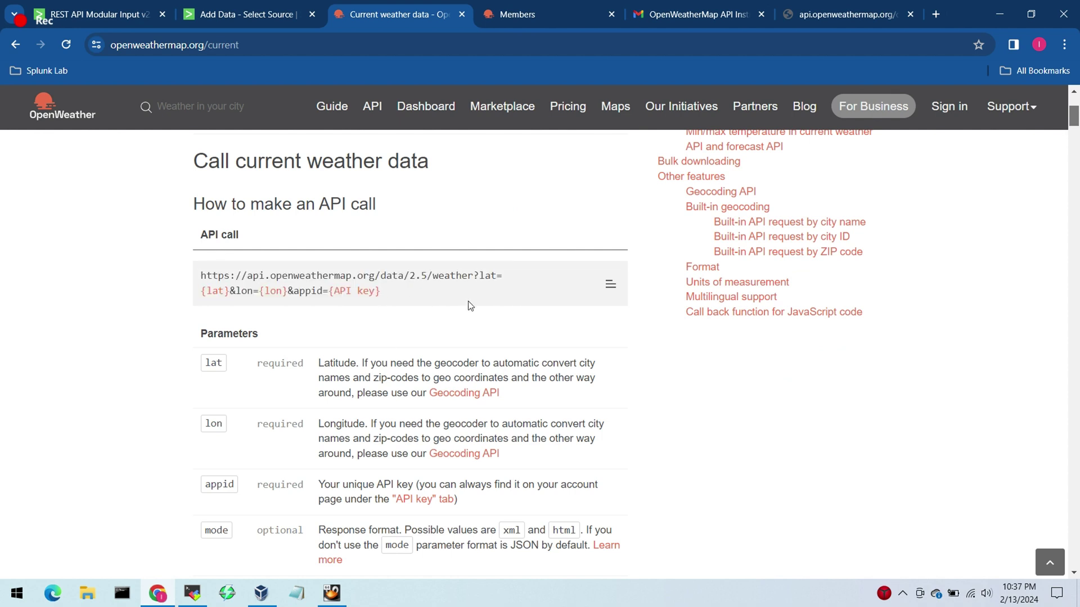
{"action": "double_click", "coordinate": [275, 369]}
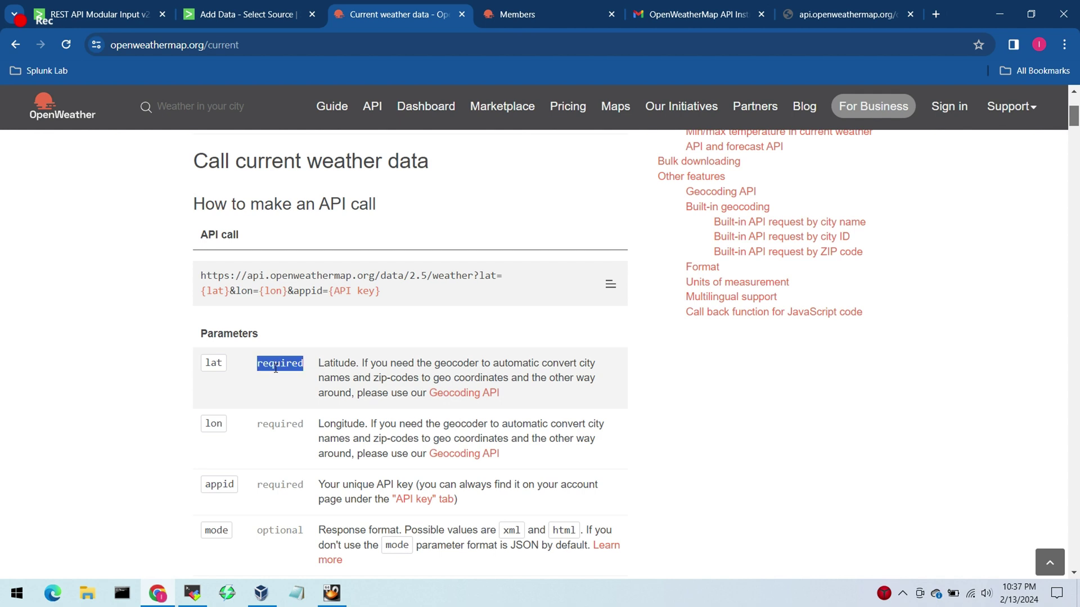
{"action": "double_click", "coordinate": [278, 430]}
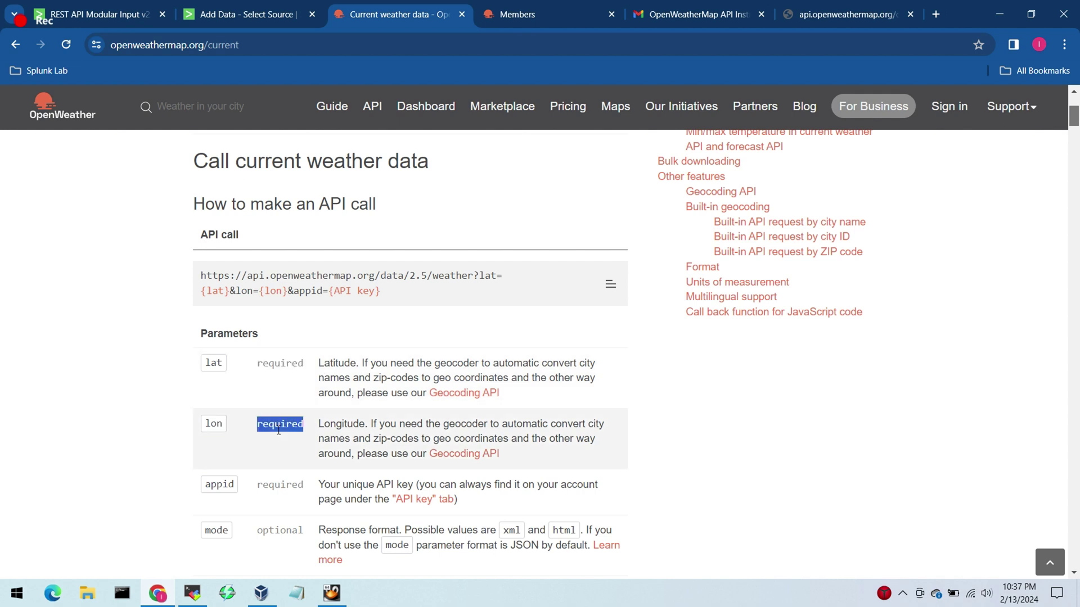
{"action": "left_click", "coordinate": [258, 158]}
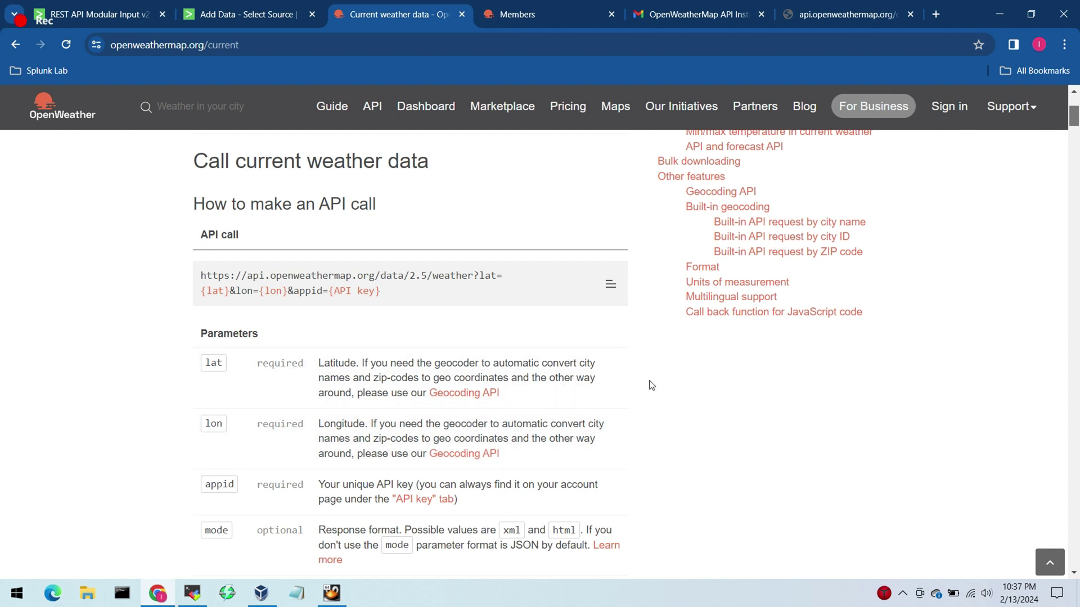
Step: Note that the appid parameter is also required
{"action": "left_click_drag", "start_coordinate": [1075, 120], "coordinate": [1076, 129]}
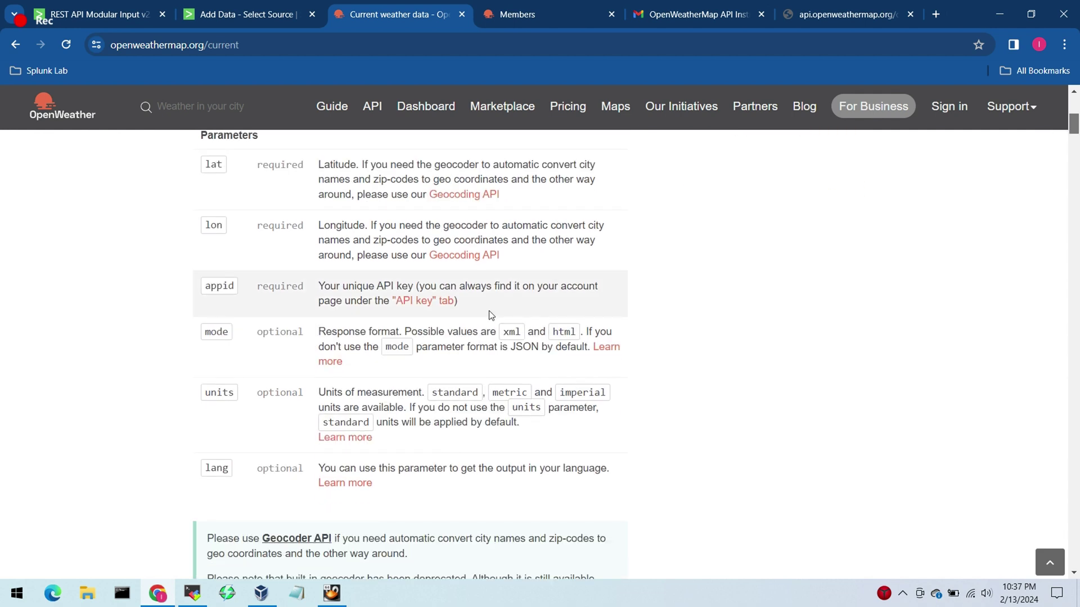
{"action": "double_click", "coordinate": [283, 287]}
{"action": "left_click", "coordinate": [304, 322]}
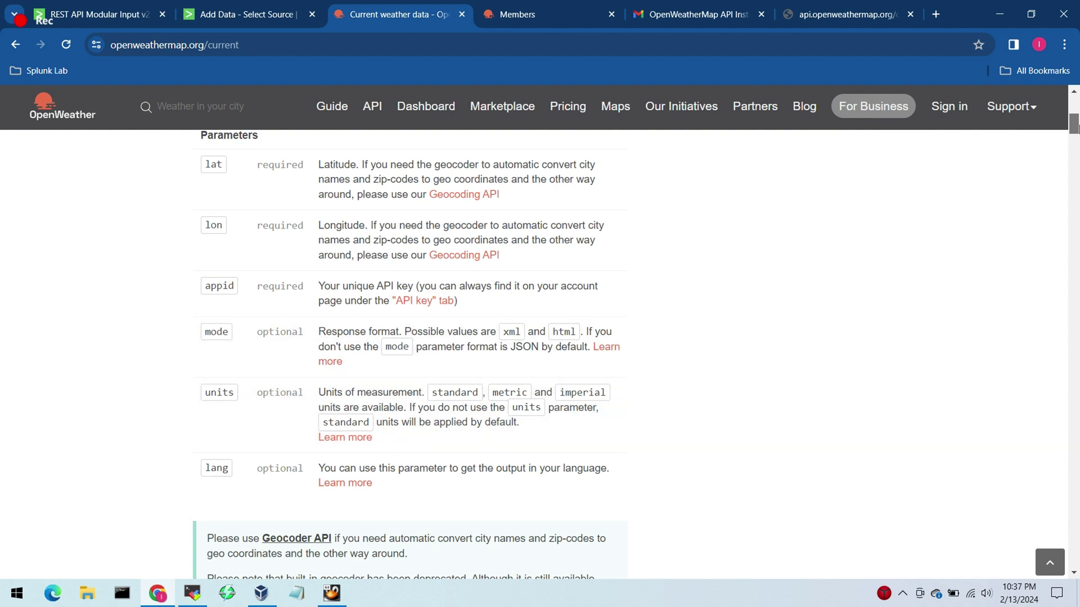
{"action": "left_click_drag", "start_coordinate": [1074, 126], "coordinate": [1043, 116]}
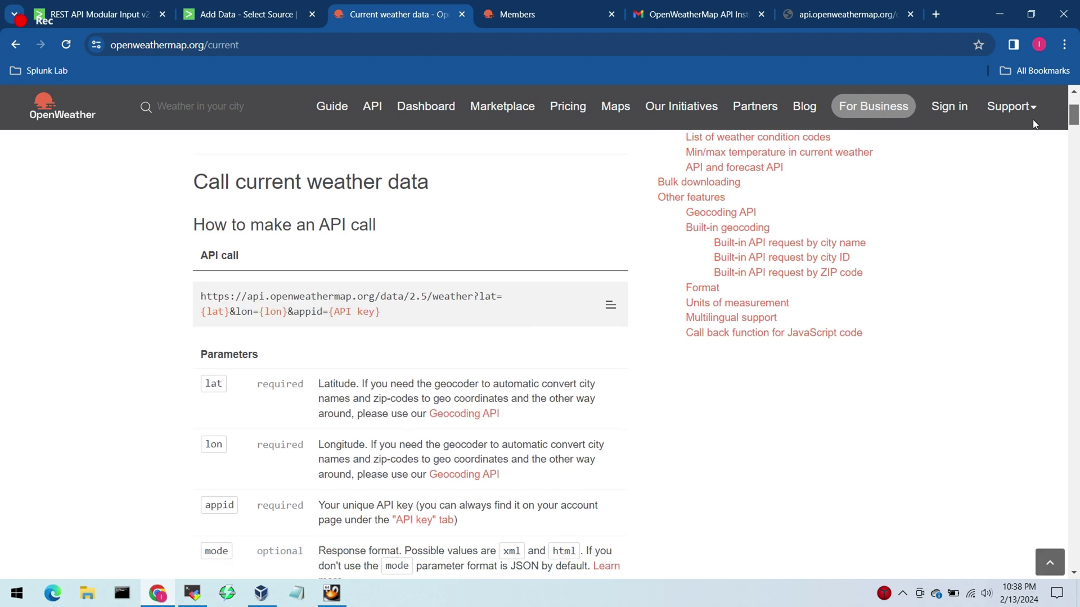
{"action": "left_click", "coordinate": [13, 593]}
Step: Launch Postman and create a new HTTP request
{"action": "type", "text": "post"}
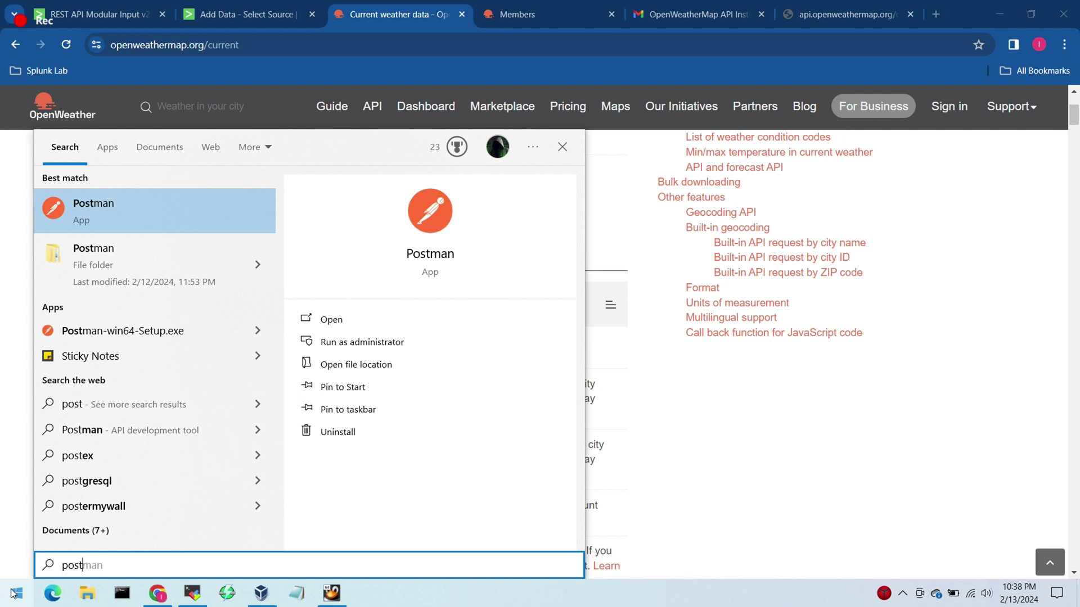
{"action": "key", "text": "Return"}
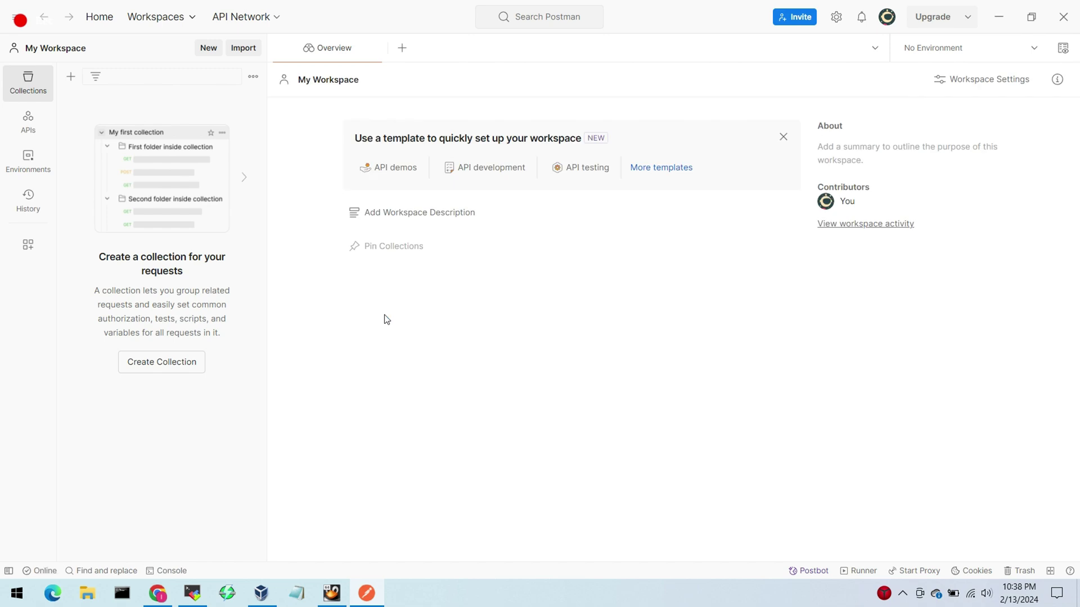
{"action": "left_click", "coordinate": [208, 47]}
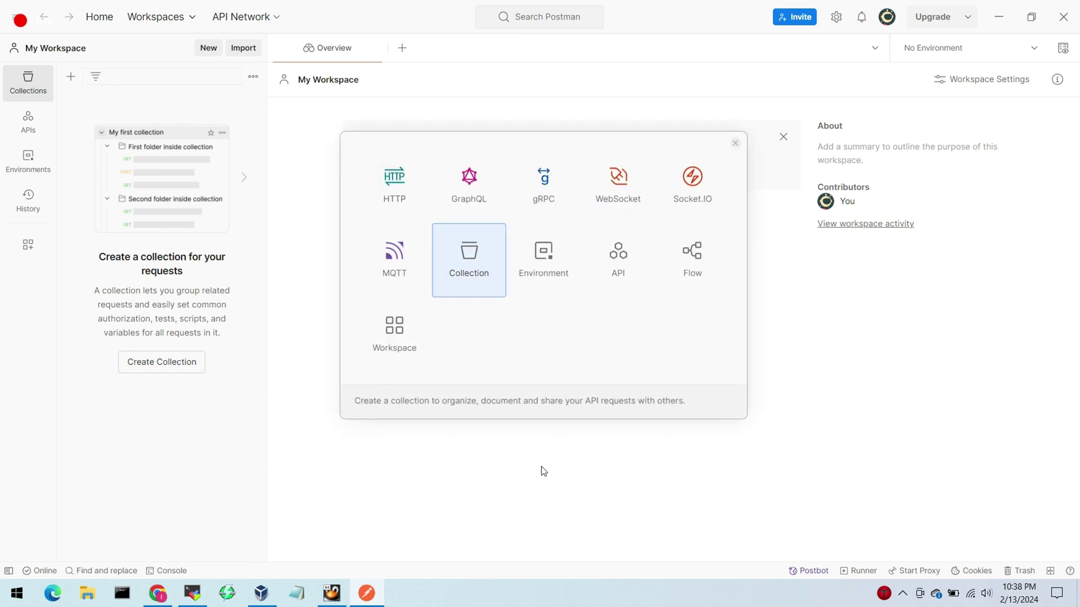
{"action": "left_click", "coordinate": [401, 179]}
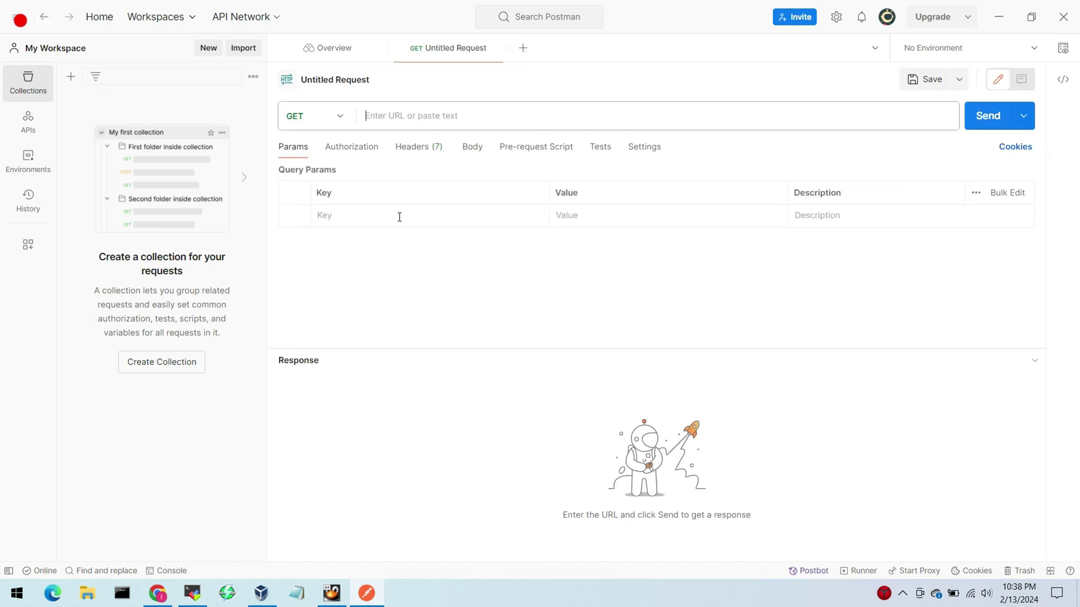
Step: Bring the browser's London weather JSON results back into view
{"action": "left_click", "coordinate": [168, 603]}
{"action": "scroll", "coordinate": [540, 337], "scroll_direction": "down", "scroll_amount": 3}
{"action": "left_click", "coordinate": [866, 14]}
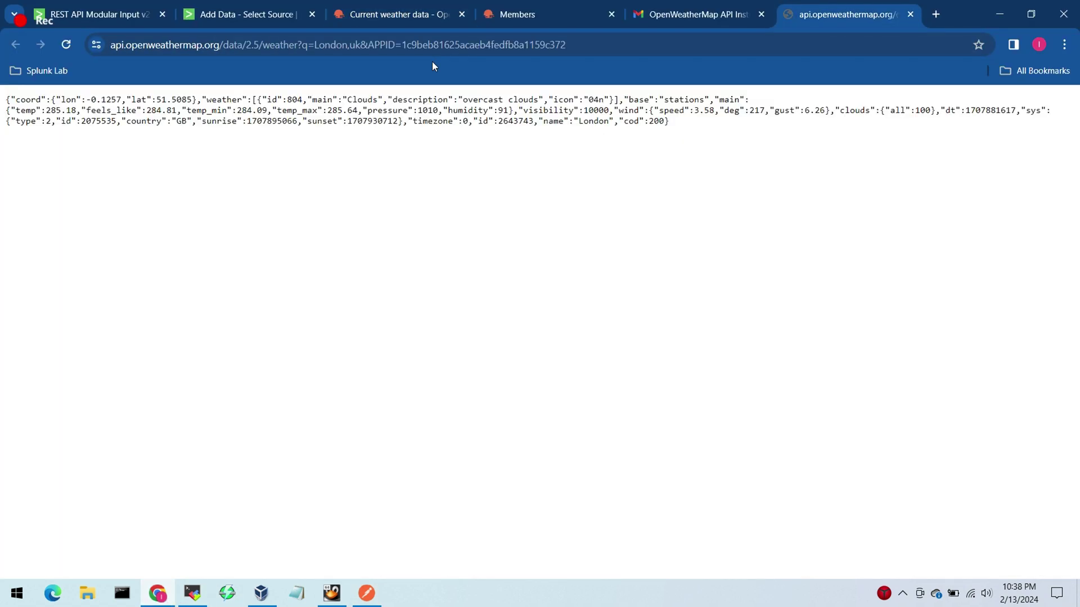
Step: Paste the London,uk OpenWeather API URL into the Postman request and send it
{"action": "left_click", "coordinate": [466, 45]}
{"action": "key", "text": "ctrl+c"}
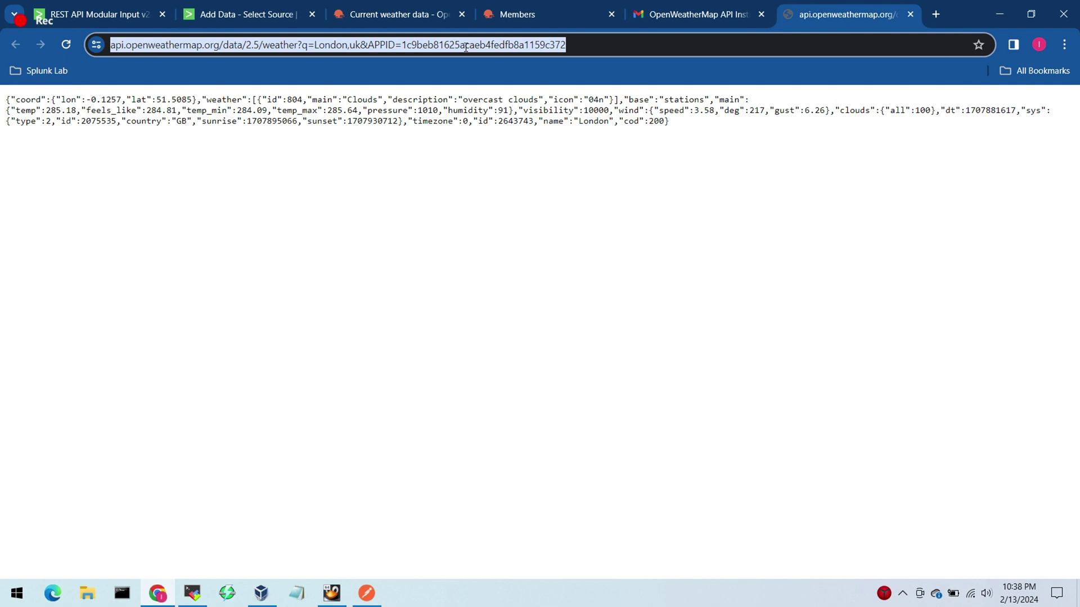
{"action": "key", "text": "alt+Tab"}
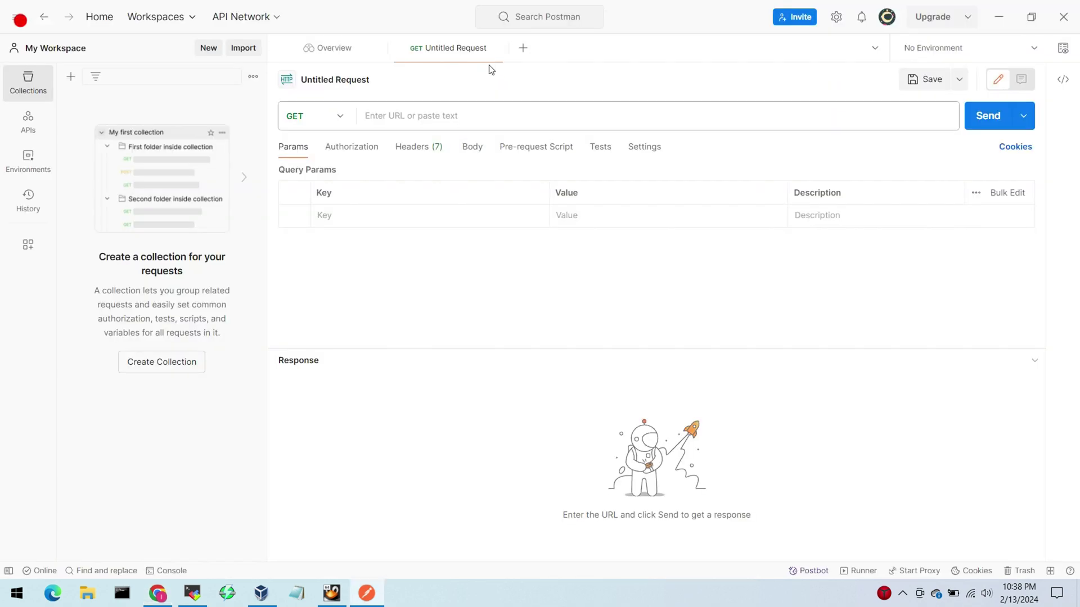
{"action": "left_click", "coordinate": [462, 117]}
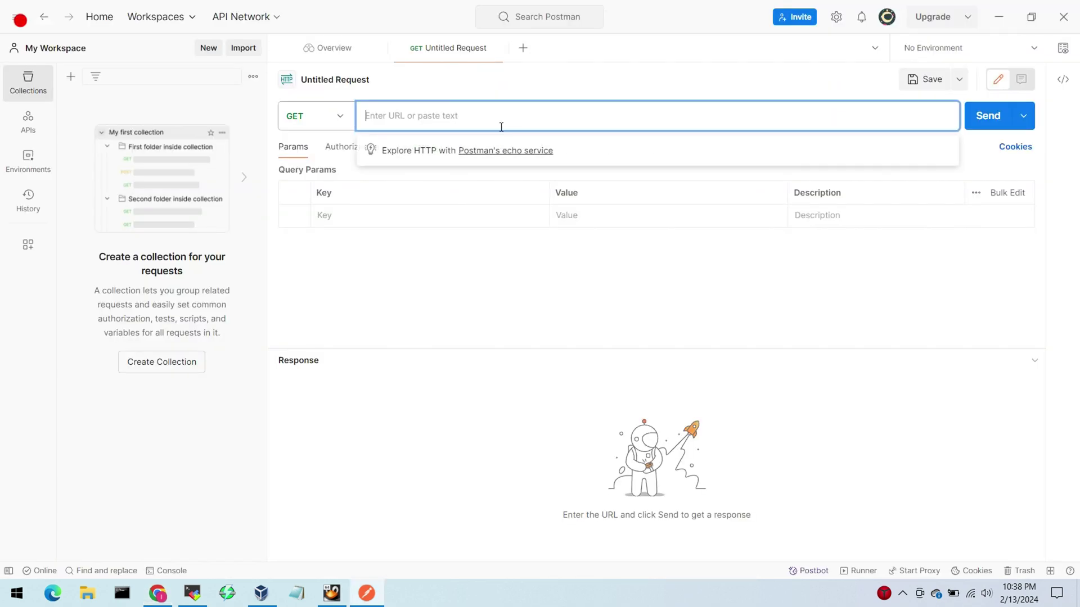
{"action": "key", "text": "ctrl+v"}
{"action": "left_click", "coordinate": [840, 326]}
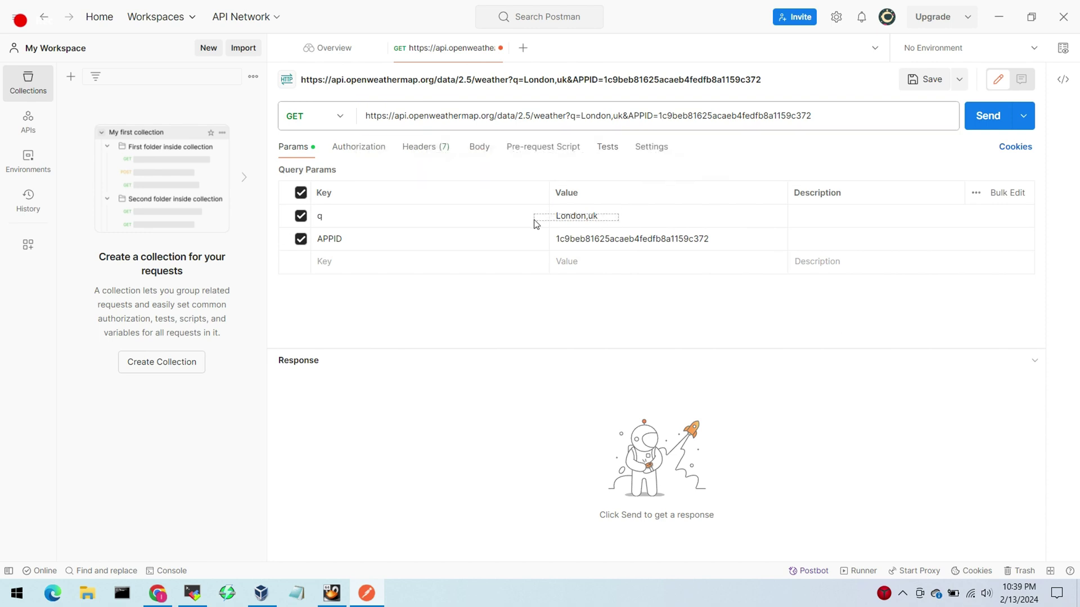
{"action": "left_click", "coordinate": [563, 218]}
{"action": "left_click", "coordinate": [981, 130]}
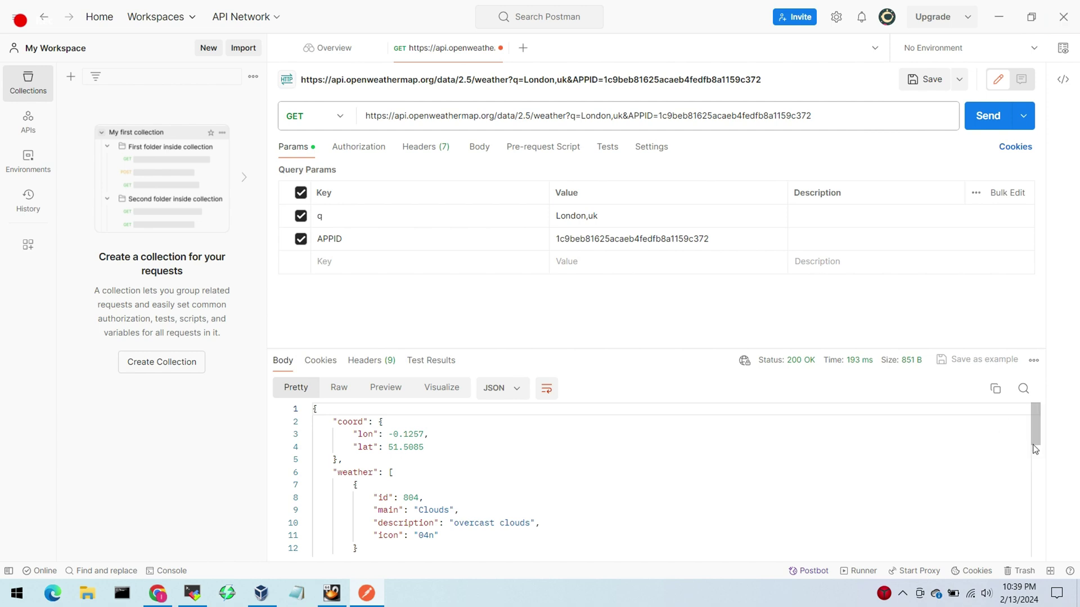
Step: Review the 200 OK JSON response and the London,uk and API key parameter values
{"action": "left_click_drag", "start_coordinate": [1034, 448], "coordinate": [1034, 410]}
{"action": "left_click_drag", "start_coordinate": [599, 216], "coordinate": [545, 215]}
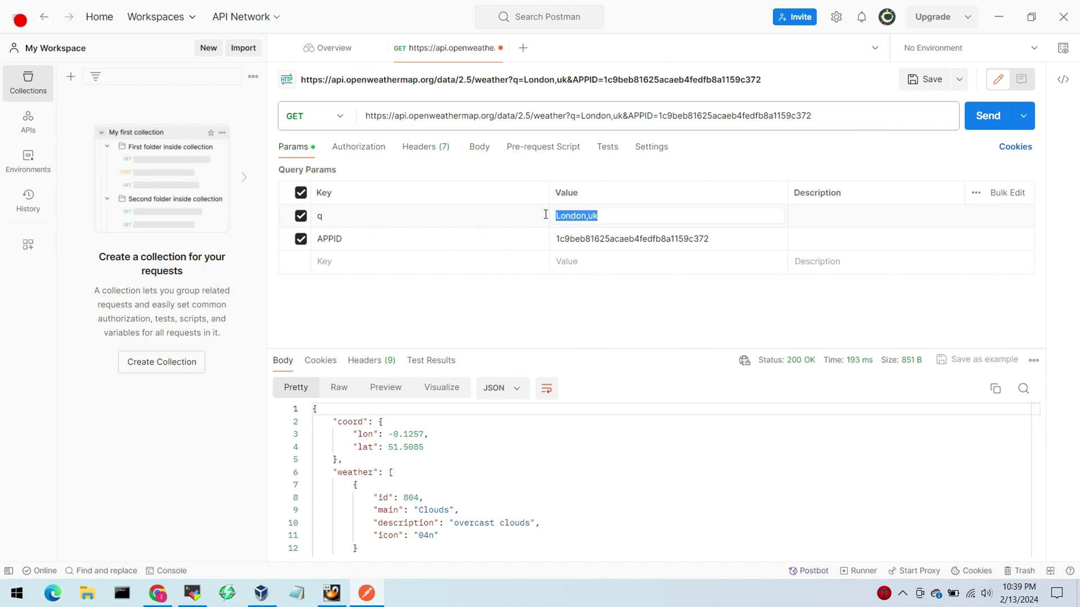
{"action": "left_click_drag", "start_coordinate": [725, 238], "coordinate": [543, 239]}
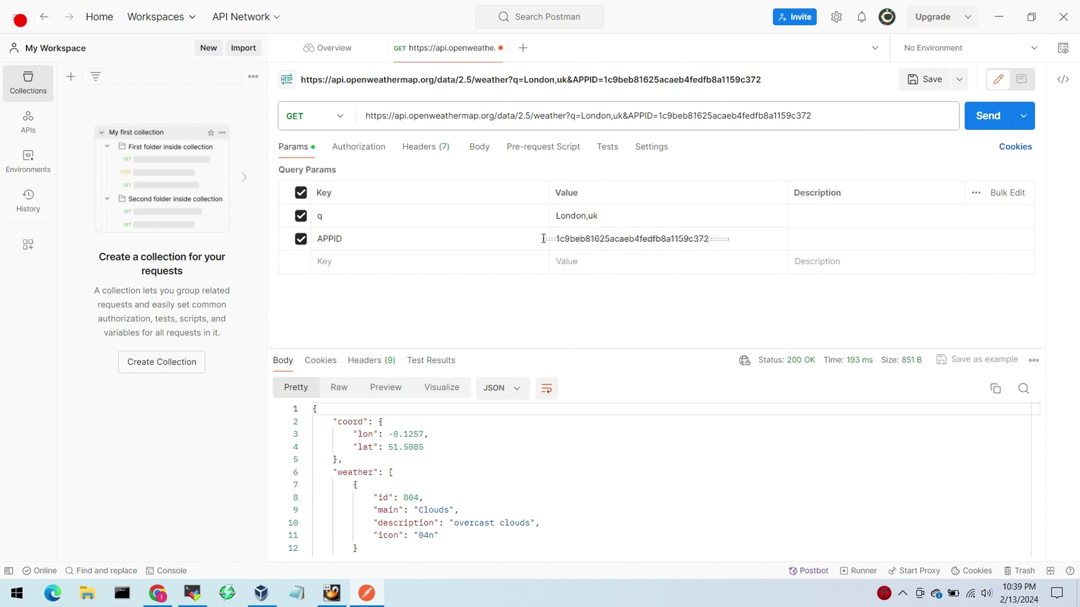
{"action": "left_click", "coordinate": [592, 216]}
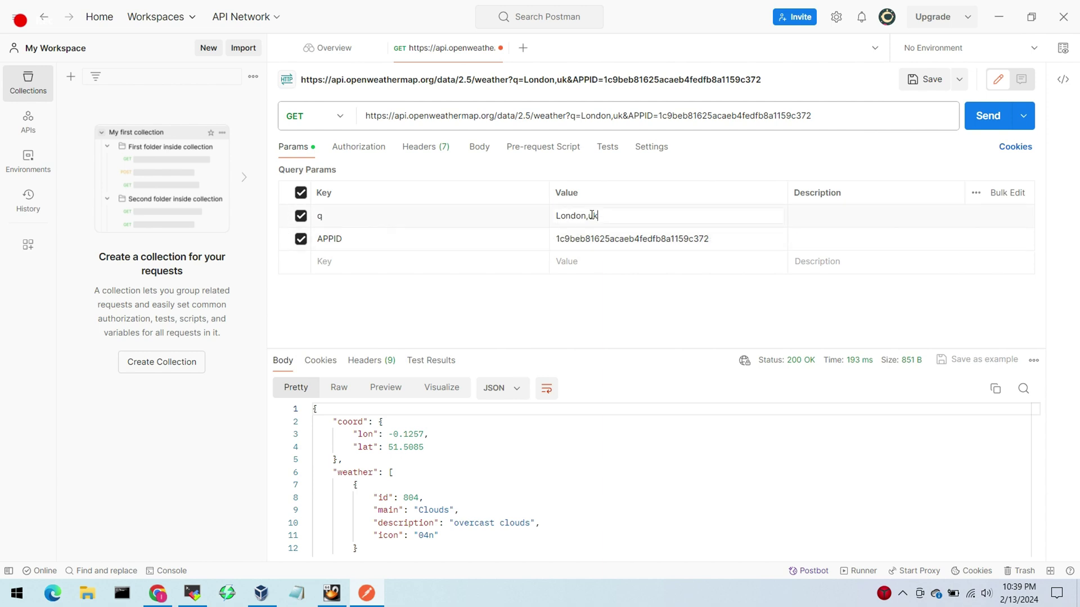
{"action": "left_click", "coordinate": [159, 593]}
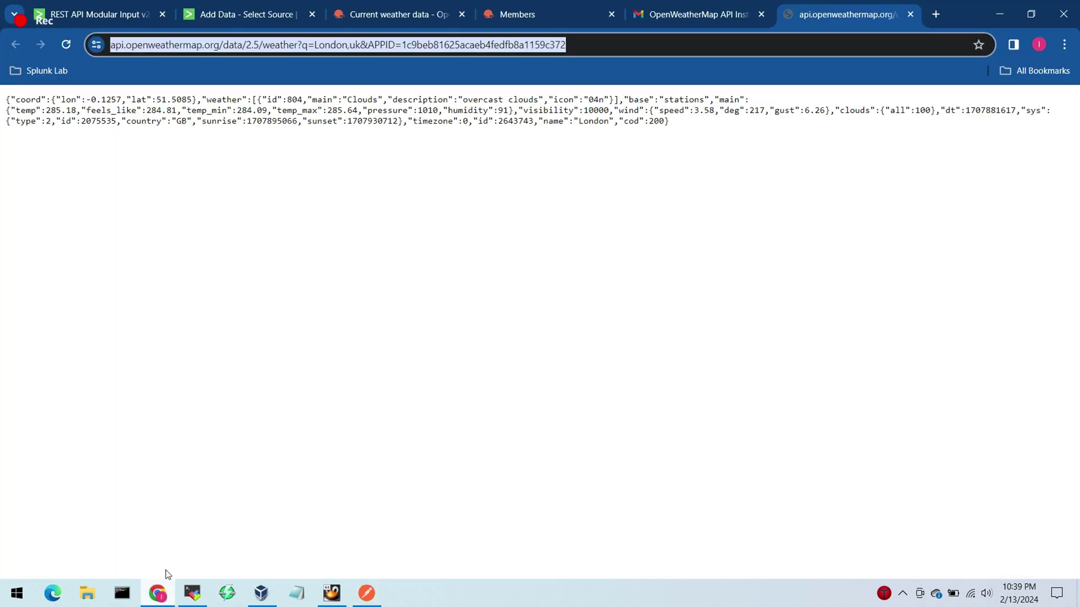
Step: Search OpenWeather for Toronto and open the Toronto, CA page showing -5°C
{"action": "left_click", "coordinate": [403, 5]}
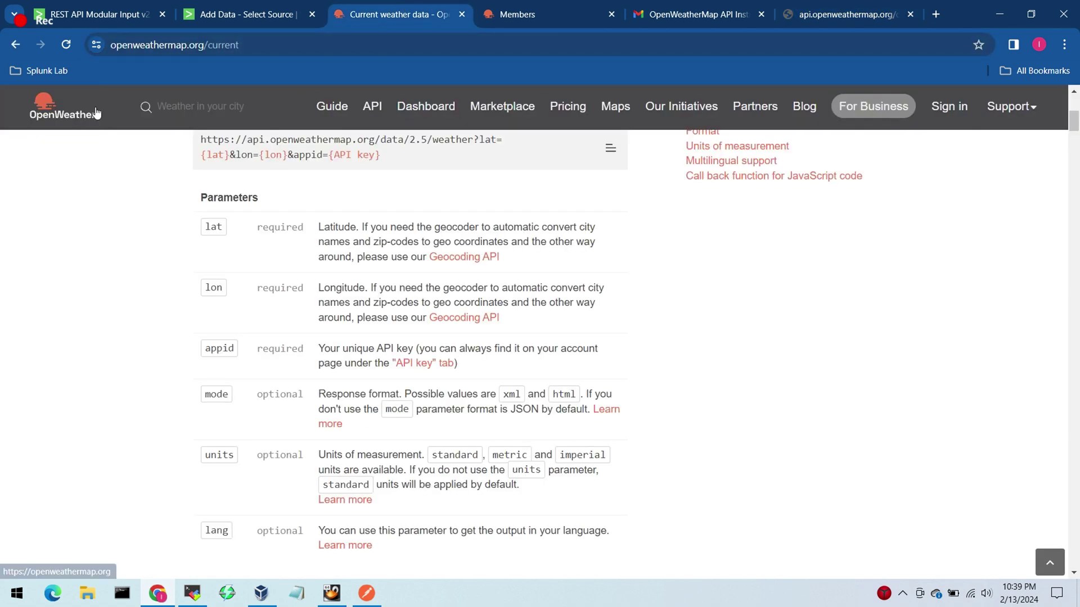
{"action": "left_click", "coordinate": [208, 106]}
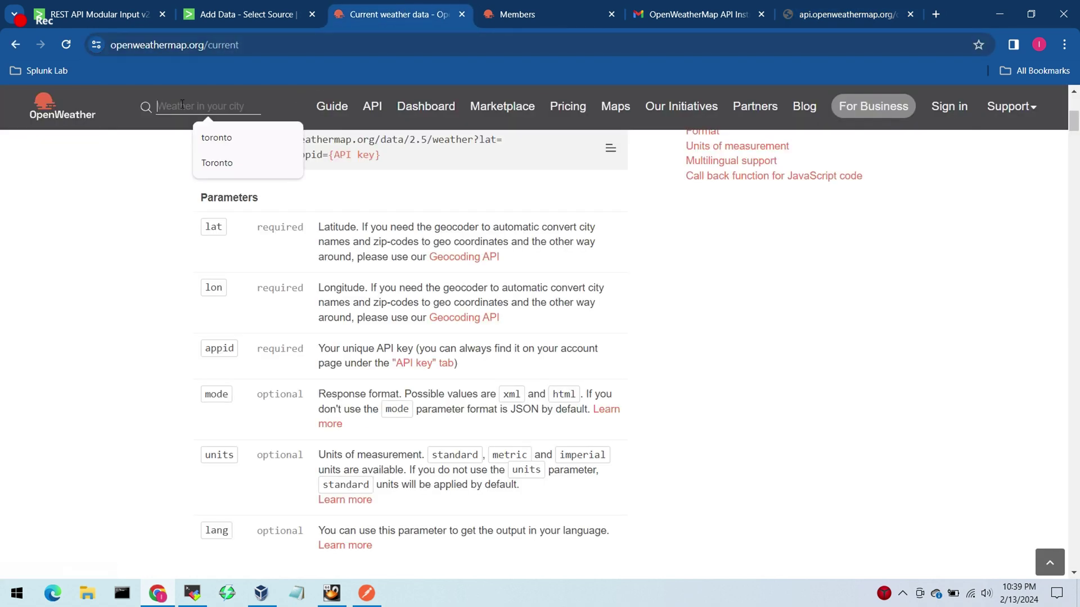
{"action": "left_click", "coordinate": [208, 157]}
{"action": "key", "text": "Return"}
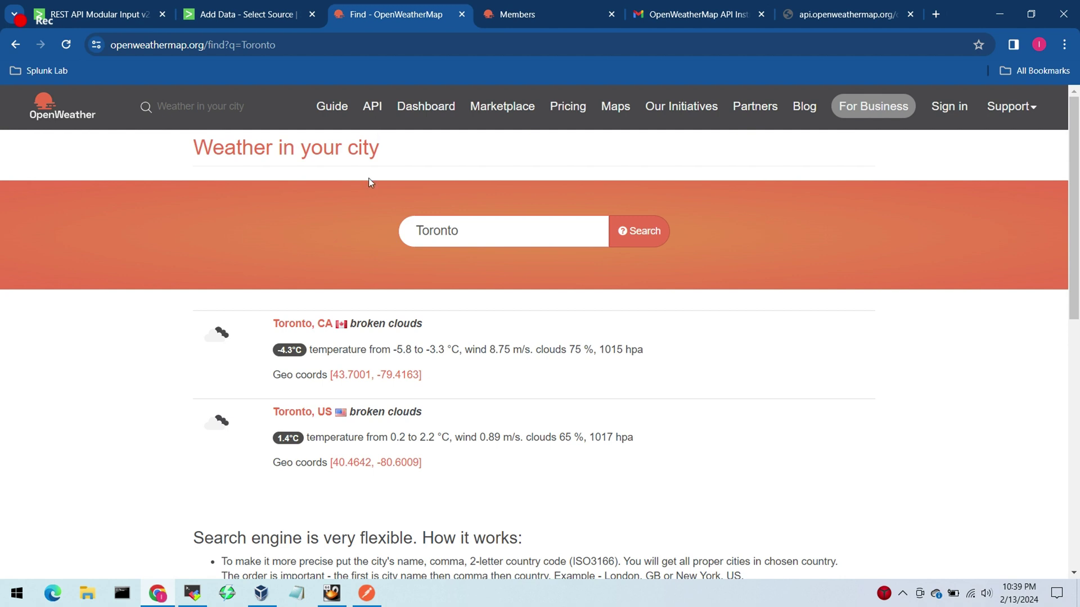
{"action": "left_click", "coordinate": [303, 326]}
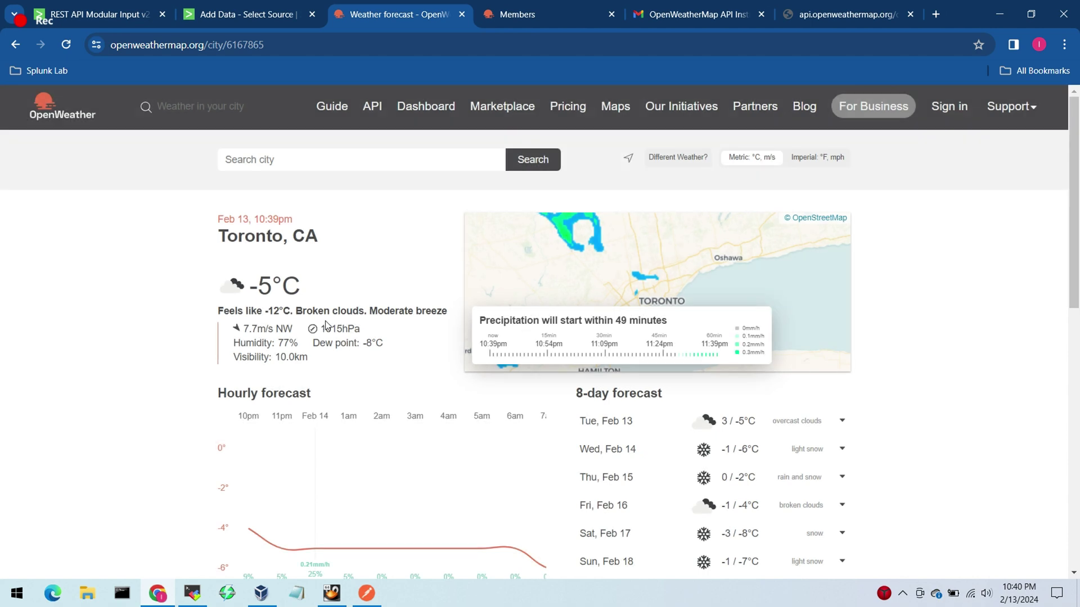
{"action": "left_click_drag", "start_coordinate": [217, 216], "coordinate": [310, 235]}
{"action": "left_click", "coordinate": [357, 269]}
{"action": "left_click", "coordinate": [365, 594]}
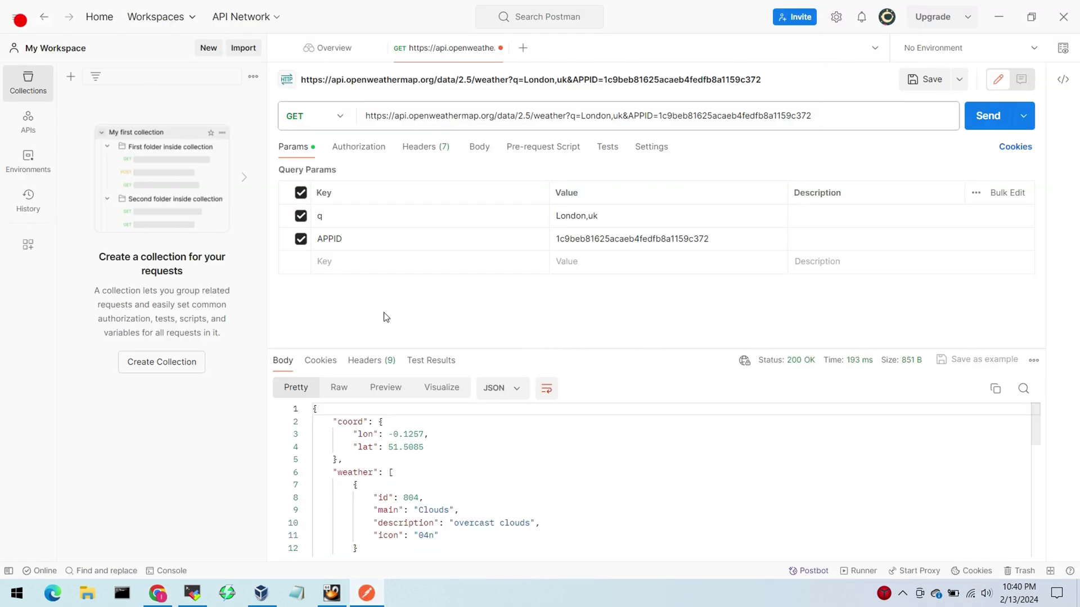
Step: Replace the q value London,uk with Toronto, CA, send, and check temp 268.56 in the response
{"action": "left_click_drag", "start_coordinate": [621, 217], "coordinate": [518, 223]}
{"action": "left_click_drag", "start_coordinate": [601, 217], "coordinate": [557, 220]}
{"action": "type", "text": "Toronto, CA"}
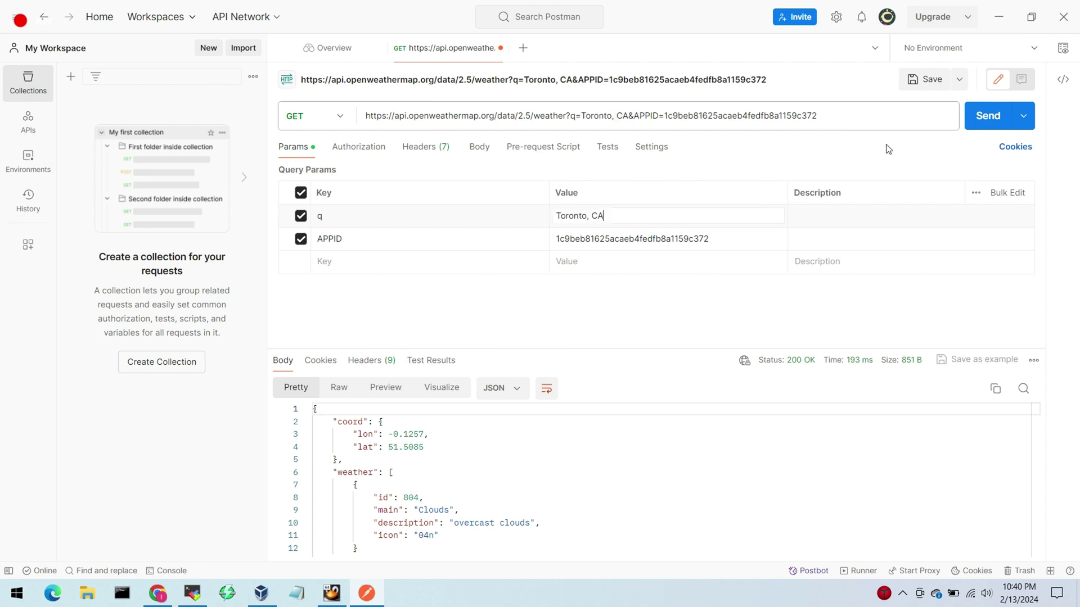
{"action": "left_click", "coordinate": [983, 122]}
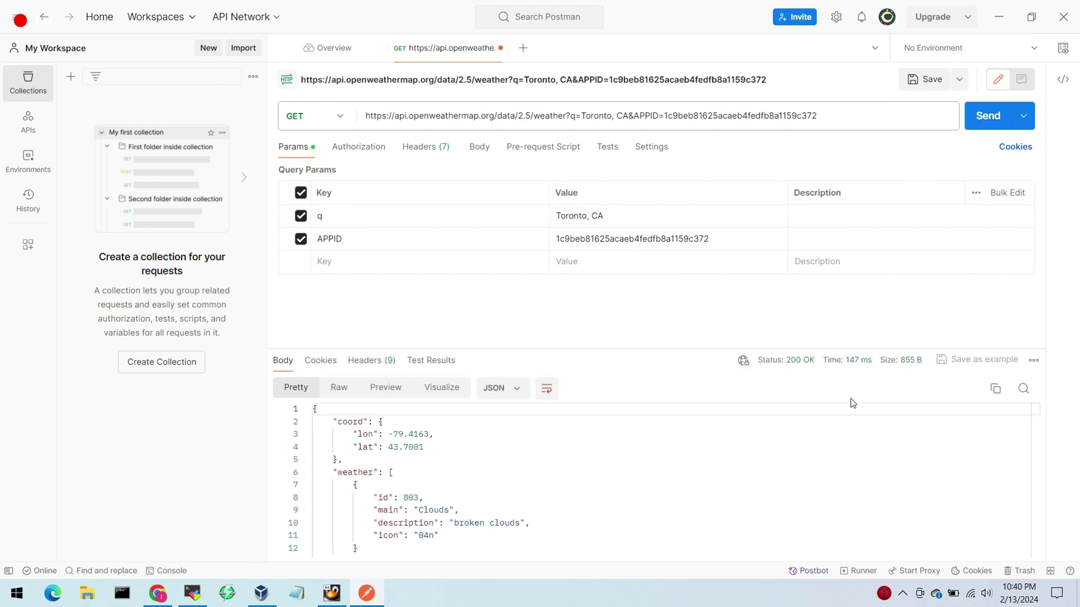
{"action": "scroll", "coordinate": [1035, 441], "scroll_direction": "down", "scroll_amount": 3}
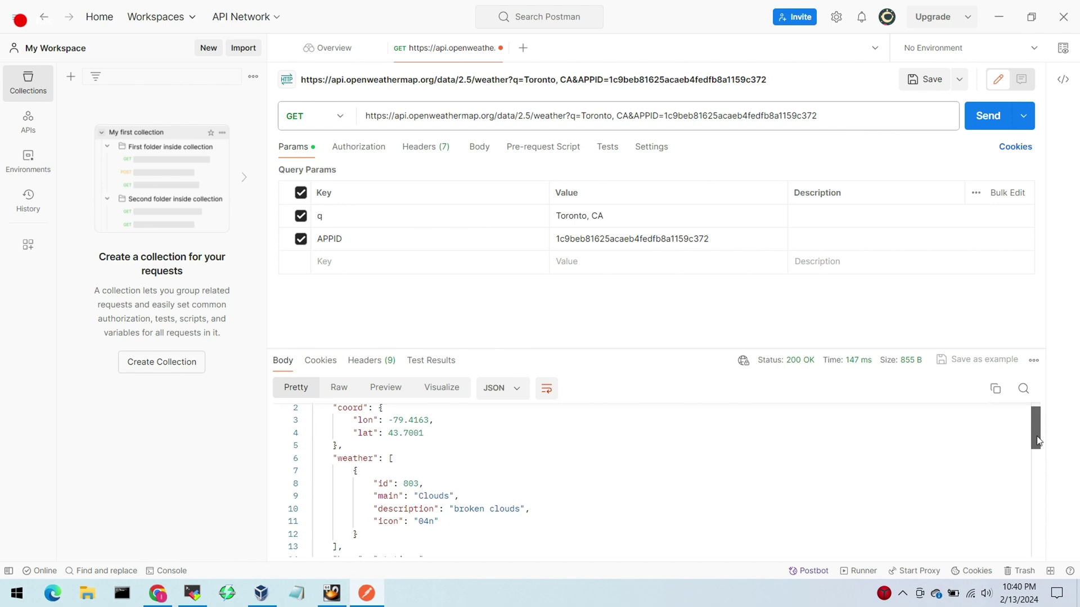
{"action": "left_click_drag", "start_coordinate": [1035, 457], "coordinate": [1035, 476]}
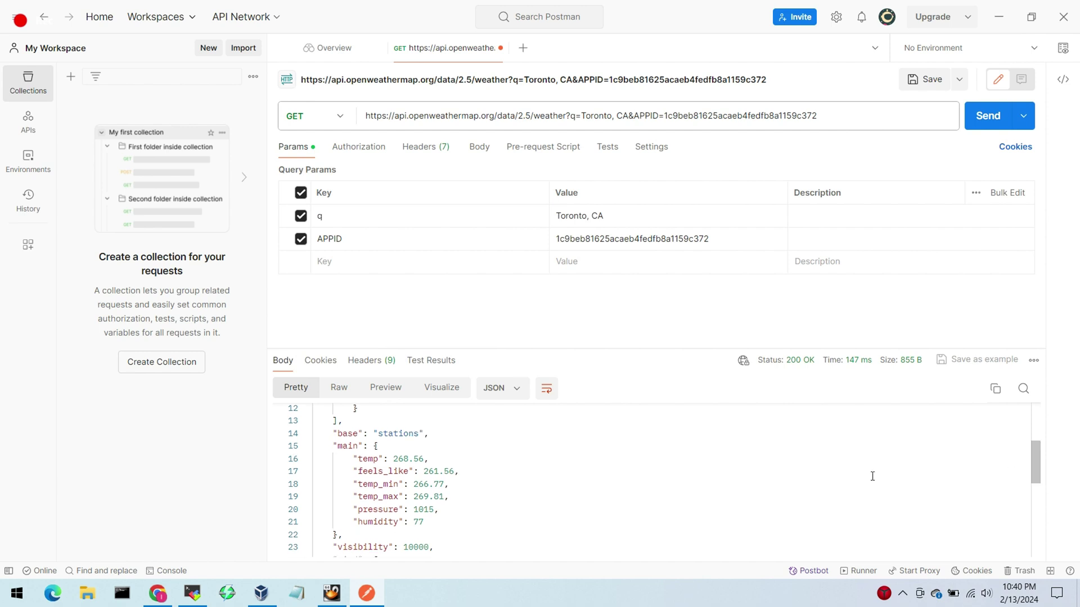
{"action": "left_click_drag", "start_coordinate": [423, 472], "coordinate": [425, 523]}
{"action": "left_click", "coordinate": [463, 506]}
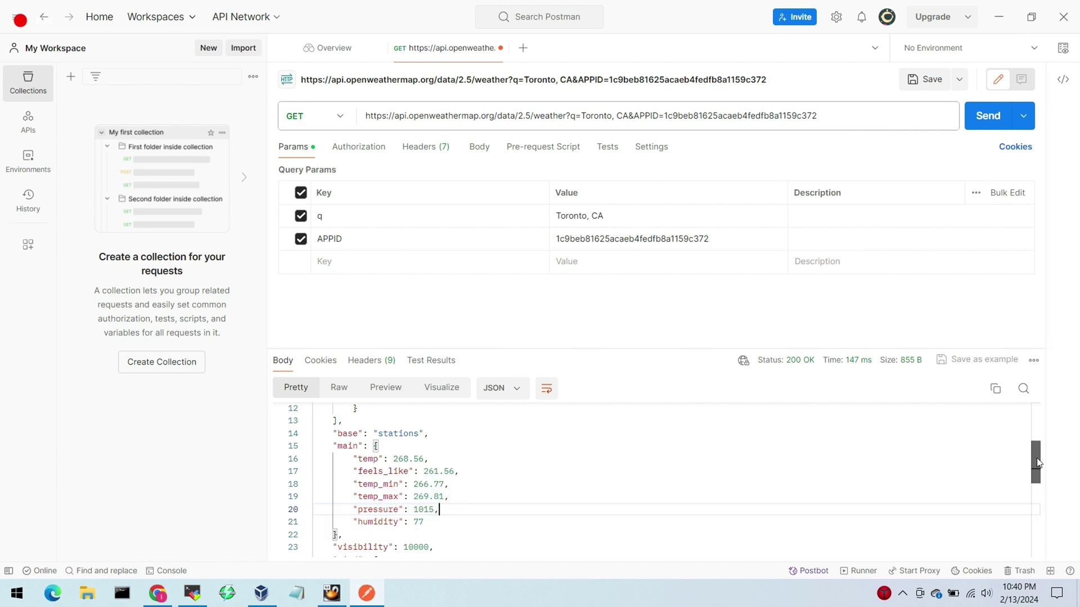
{"action": "mouse_move", "coordinate": [1038, 462]}
{"action": "left_mouse_down"}
{"action": "mouse_move", "coordinate": [1027, 529]}
{"action": "mouse_move", "coordinate": [1036, 421]}
{"action": "mouse_move", "coordinate": [1038, 471]}
{"action": "left_mouse_up"}
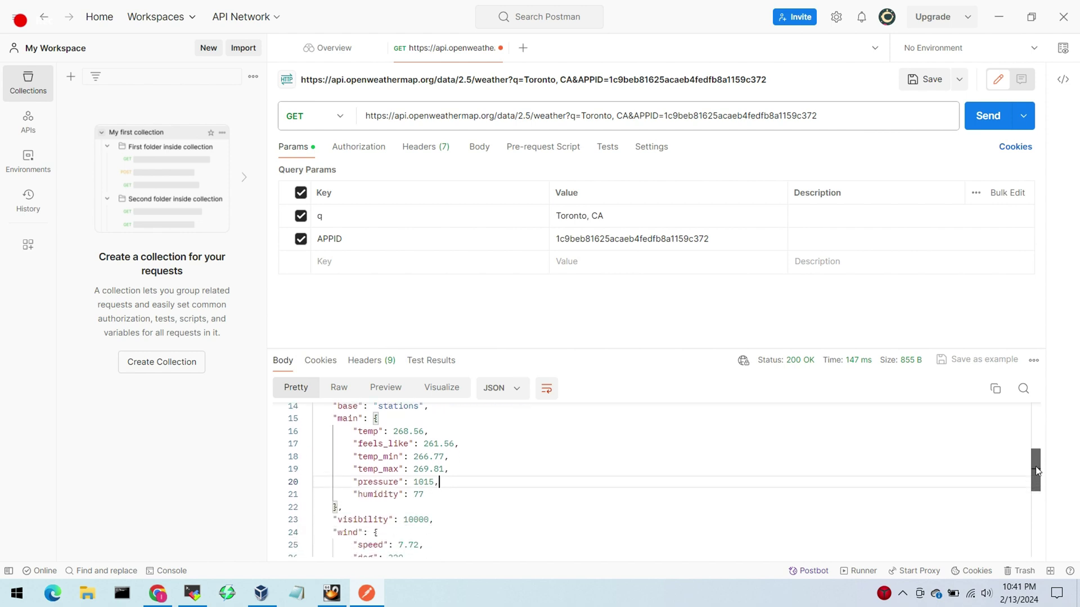
{"action": "key", "text": "alt+Tab"}
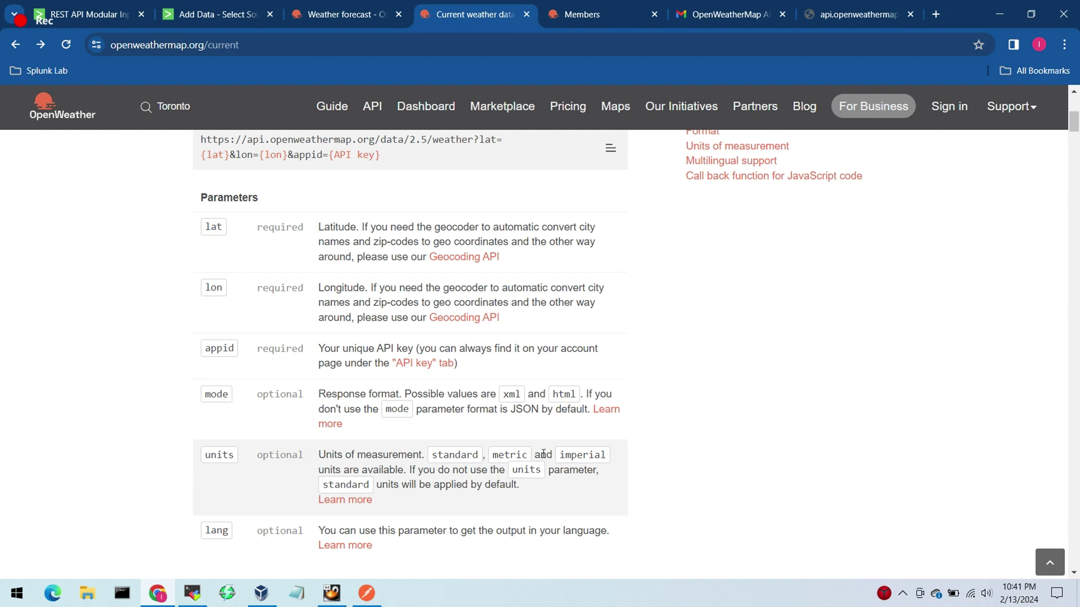
Step: Open the units of measurement documentation in a new tab and find the parameters list
{"action": "left_click", "coordinate": [357, 500]}
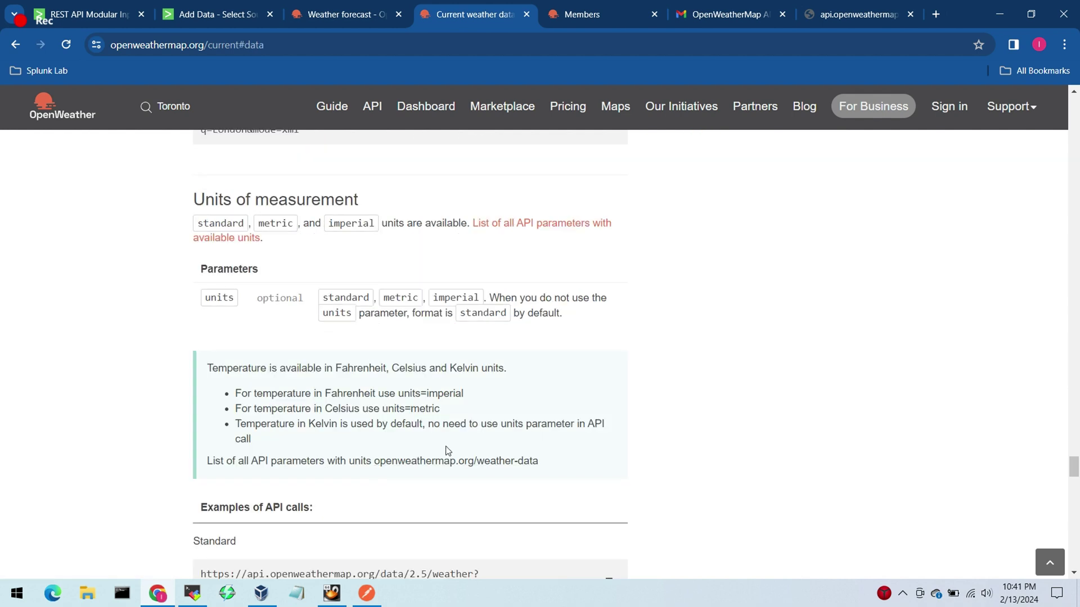
{"action": "left_click_drag", "start_coordinate": [1075, 462], "coordinate": [1067, 489]}
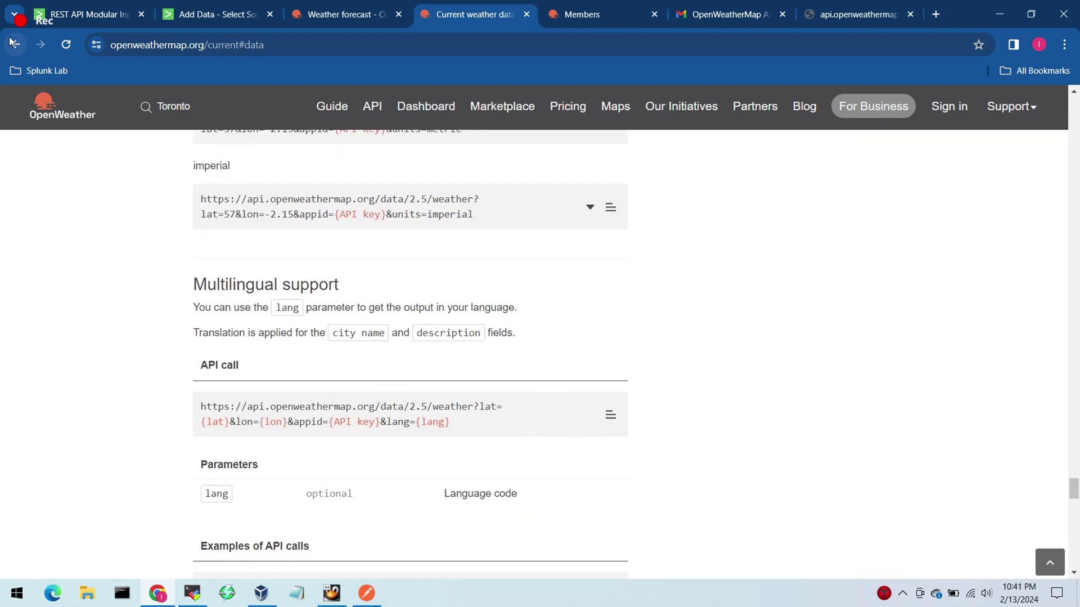
{"action": "left_click", "coordinate": [12, 42]}
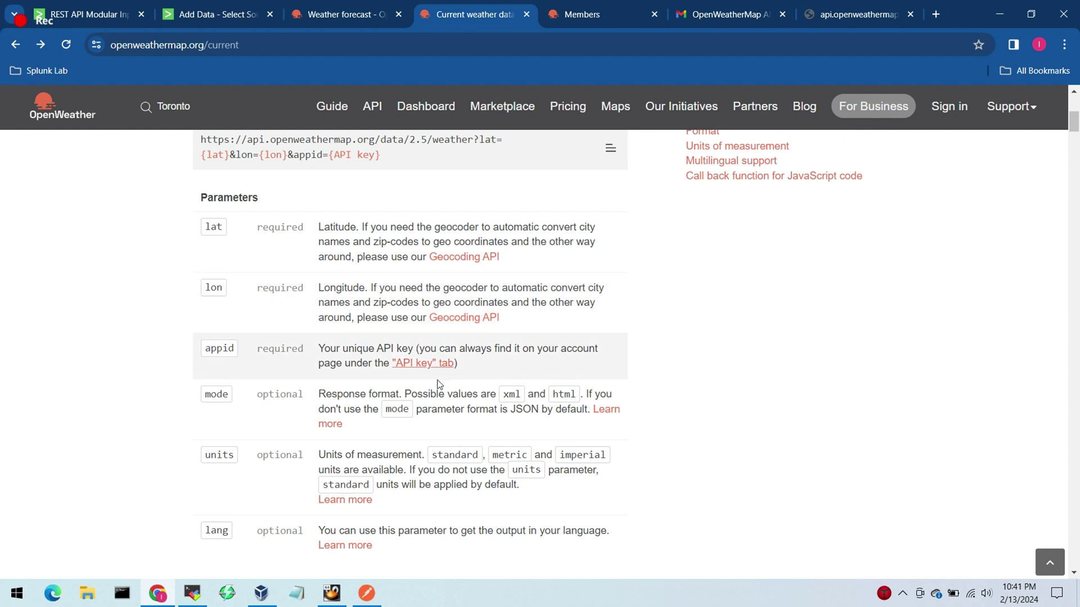
{"action": "left_click", "coordinate": [367, 504]}
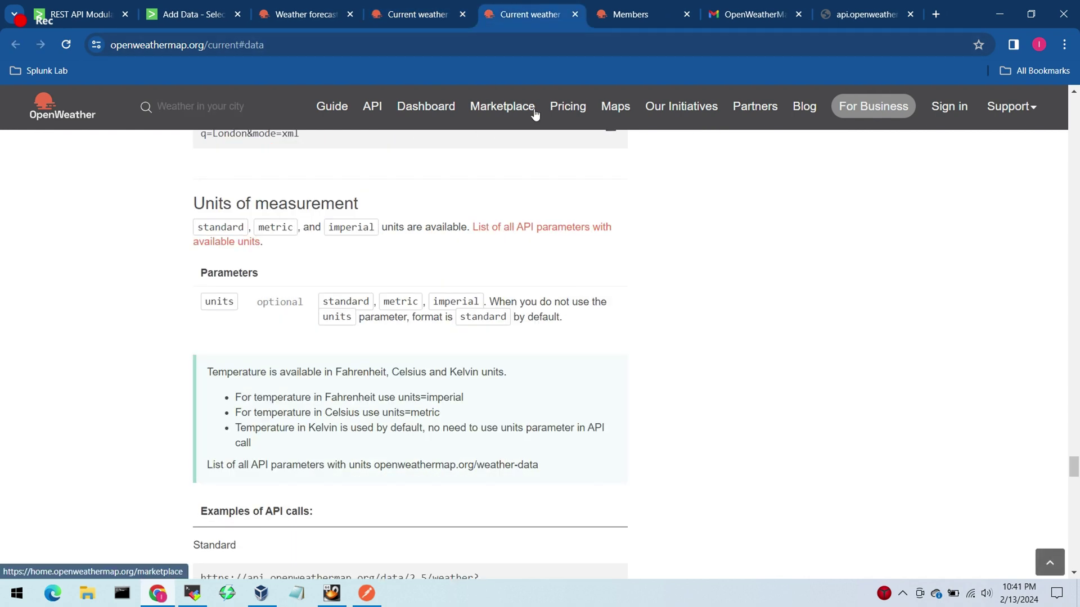
{"action": "left_click", "coordinate": [526, 235]}
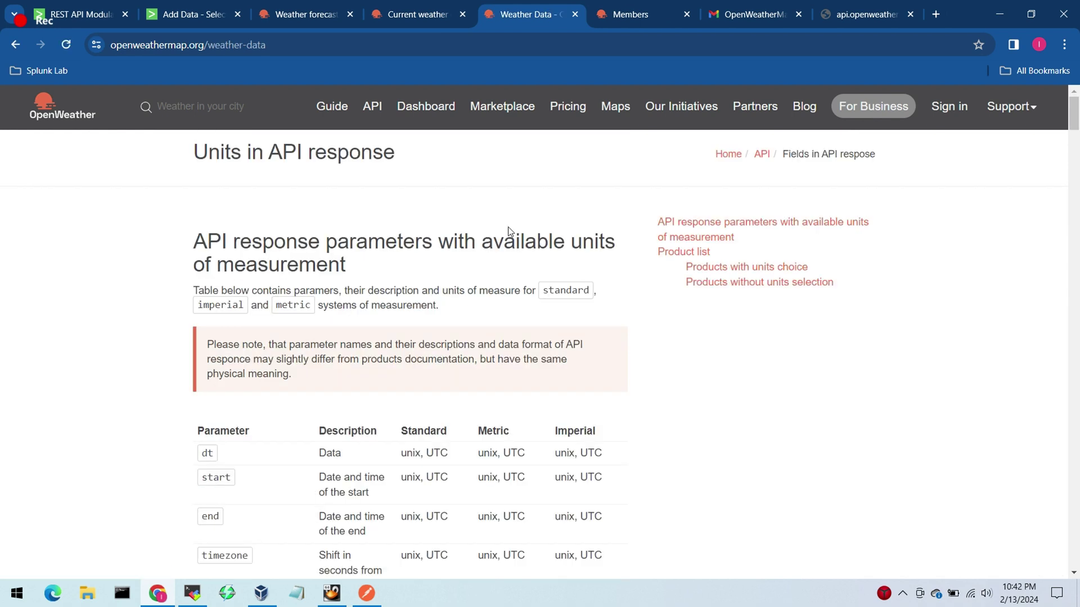
{"action": "left_click_drag", "start_coordinate": [1074, 113], "coordinate": [1072, 178]}
Step: Confirm metric gives Celsius for temp_min and feels_like, and review the optional units parameter
{"action": "double_click", "coordinate": [493, 317]}
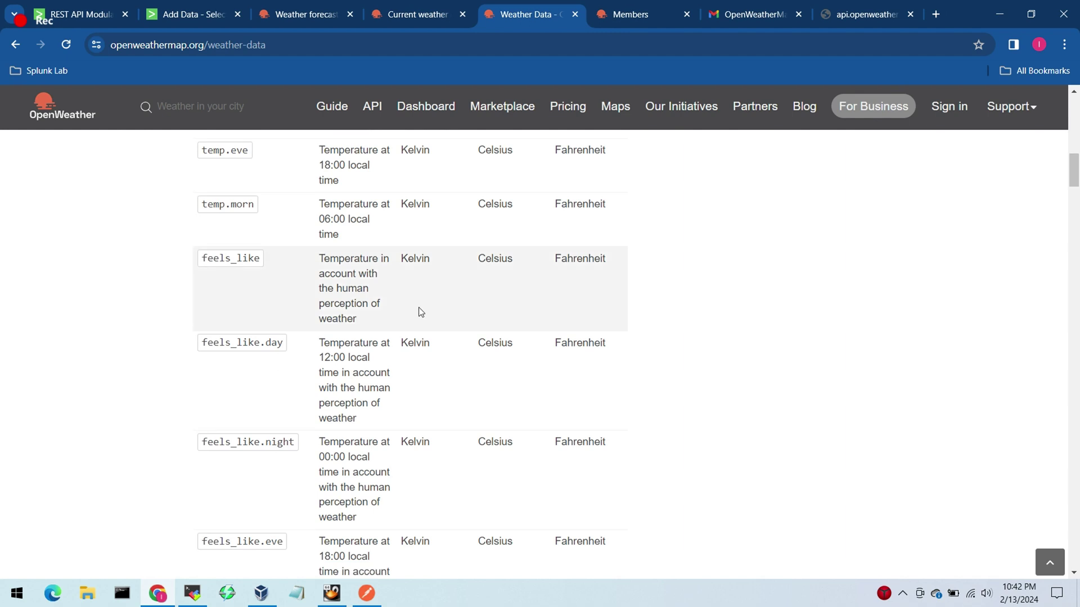
{"action": "left_click_drag", "start_coordinate": [202, 258], "coordinate": [266, 258]}
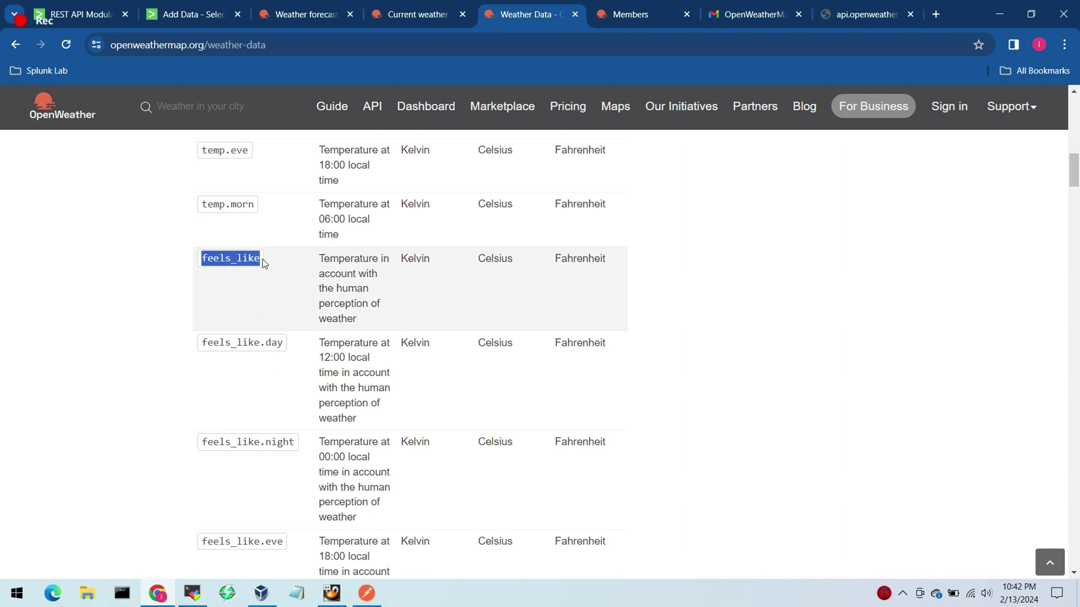
{"action": "left_click", "coordinate": [588, 284]}
{"action": "double_click", "coordinate": [480, 260]}
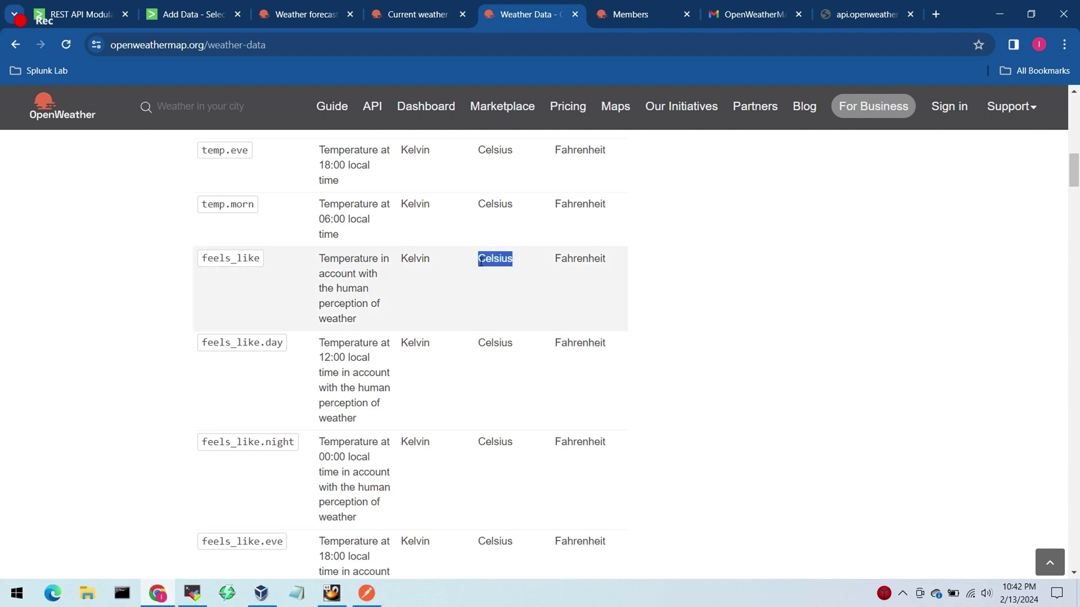
{"action": "left_click", "coordinate": [651, 287]}
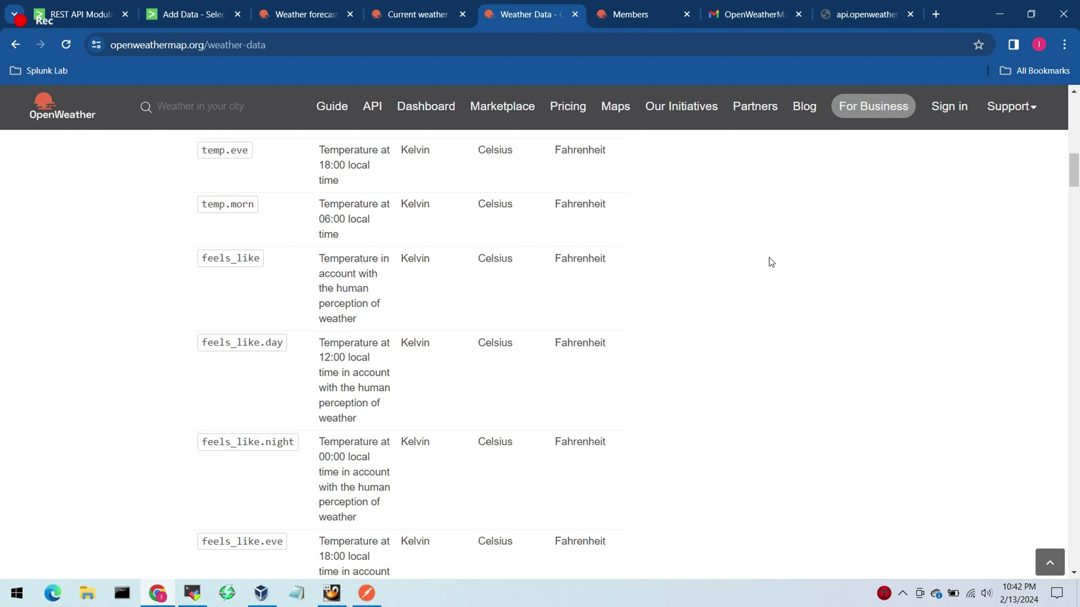
{"action": "left_click", "coordinate": [421, 15]}
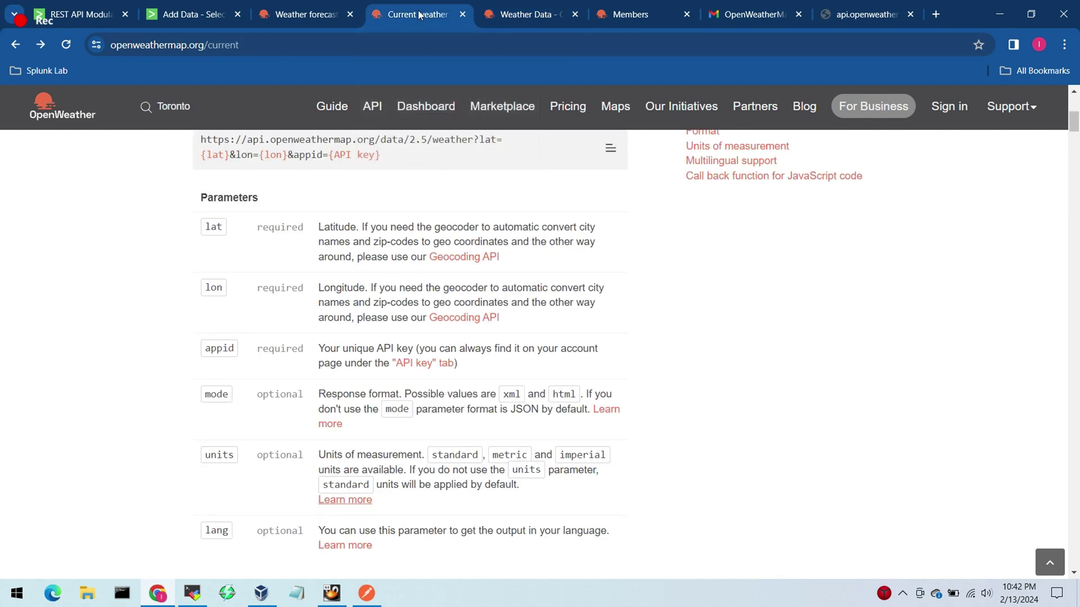
{"action": "double_click", "coordinate": [222, 454]}
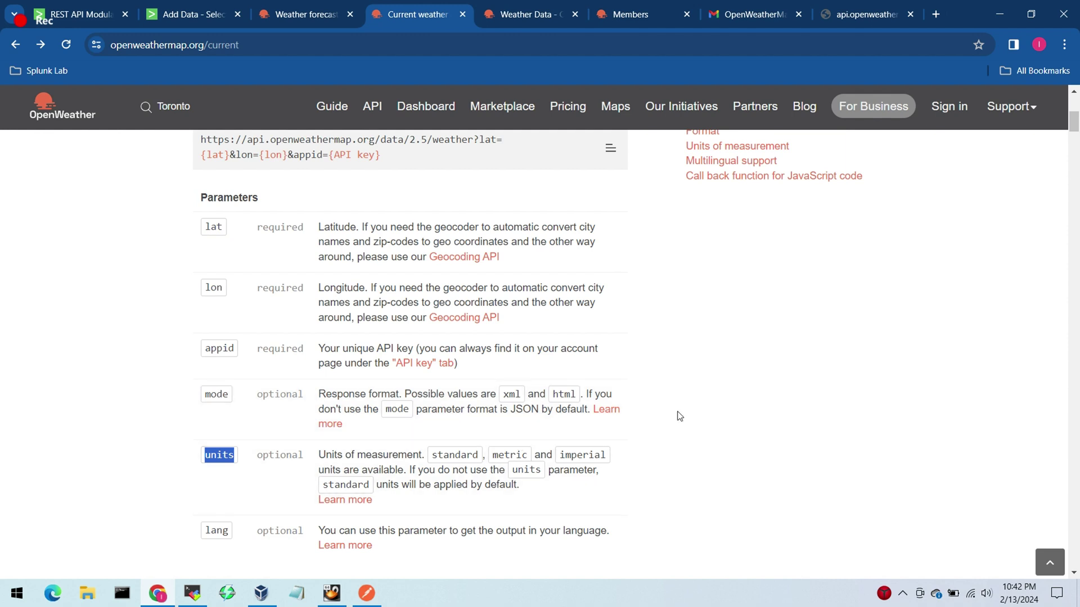
{"action": "left_click", "coordinate": [760, 377]}
{"action": "left_click", "coordinate": [373, 602]}
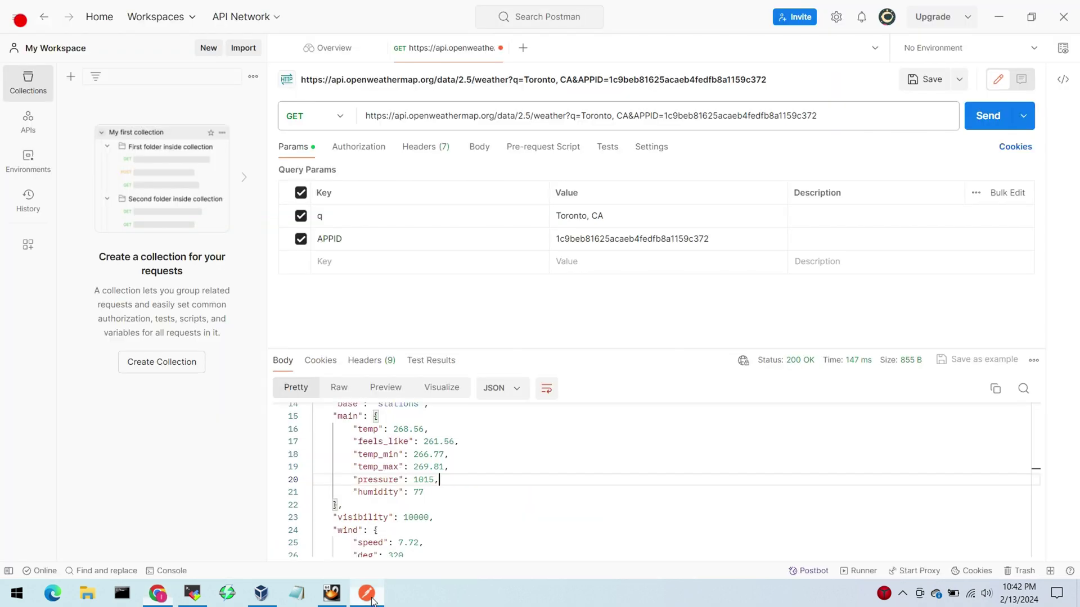
Step: Add a new 'units' query parameter key to the Toronto weather request
{"action": "left_click", "coordinate": [352, 261]}
{"action": "type", "text": "un"}
{"action": "key", "text": "BackSpace"}
{"action": "key", "text": "BackSpace"}
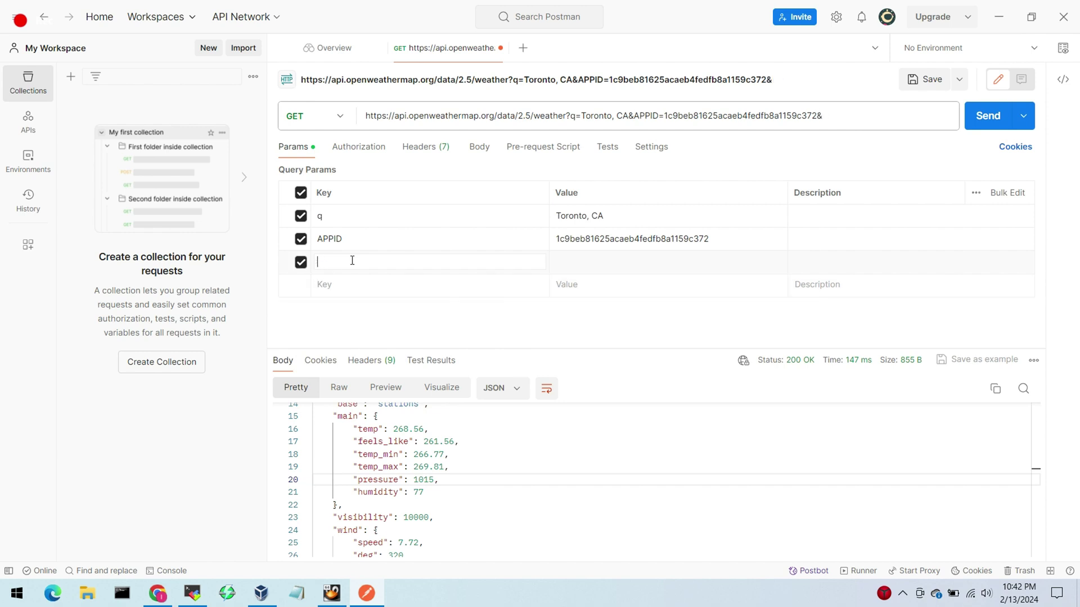
{"action": "left_click", "coordinate": [282, 220]}
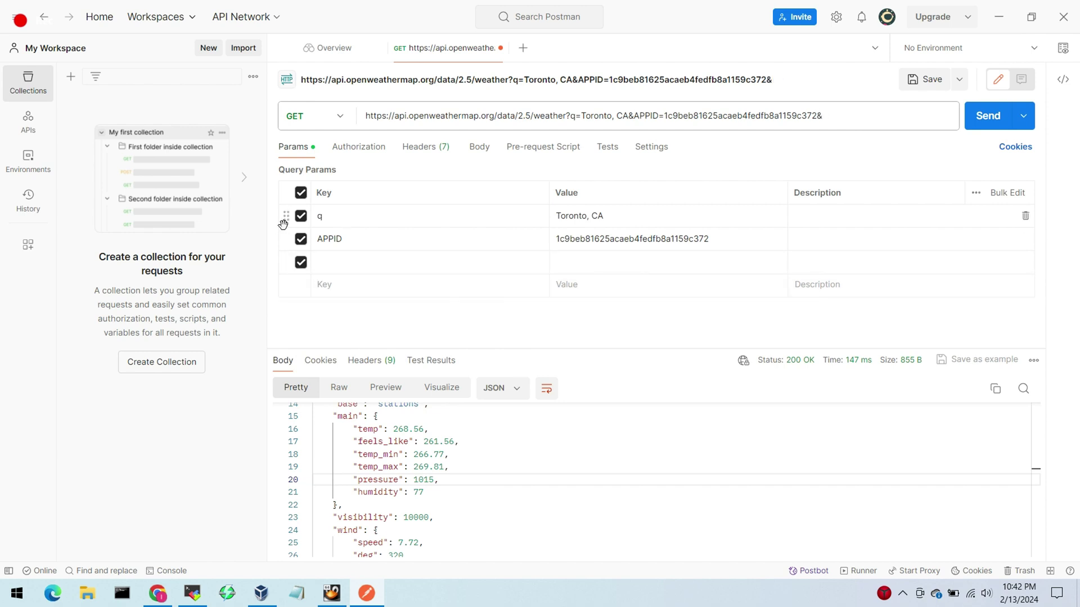
{"action": "left_click", "coordinate": [350, 260]}
{"action": "type", "text": "units"}
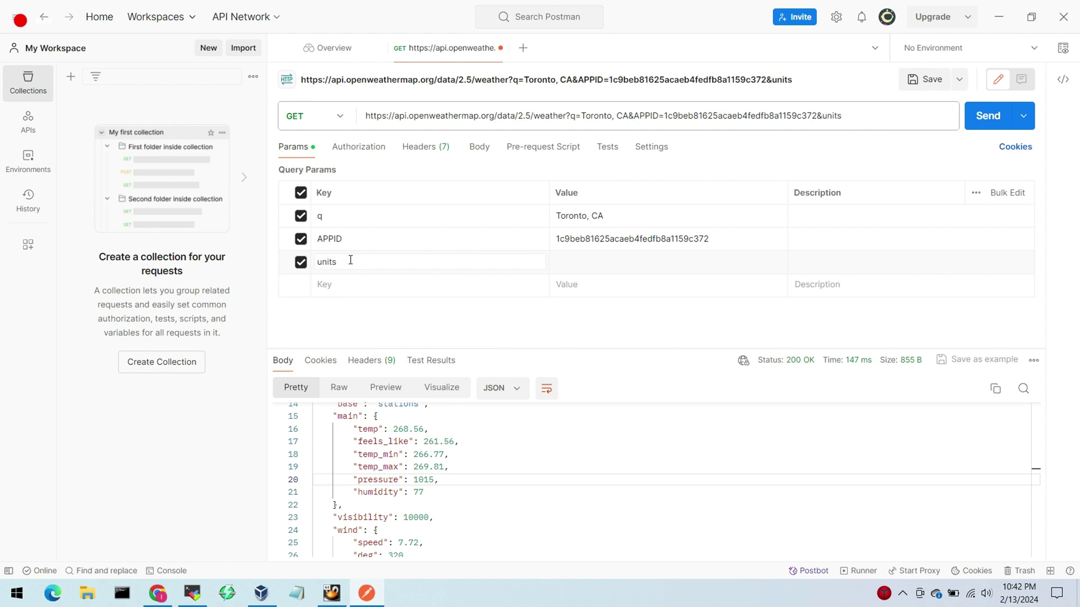
Step: Give units the value 'metric', move it above APPID and resend the request
{"action": "left_click", "coordinate": [577, 260]}
{"action": "type", "text": "metrics"}
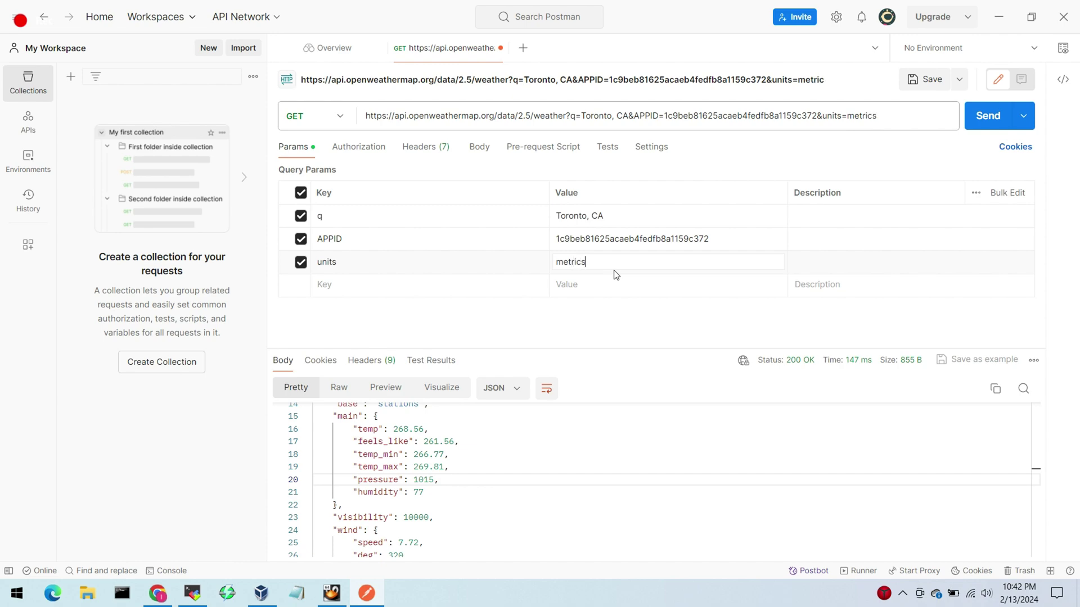
{"action": "key", "text": "alt+Tab"}
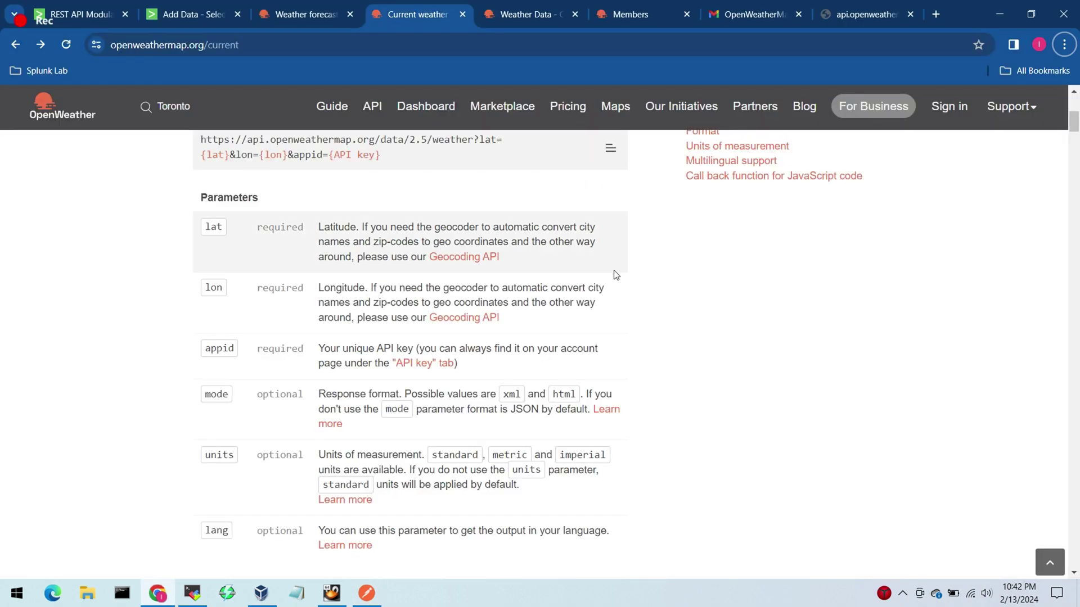
{"action": "key", "text": "alt+Tab"}
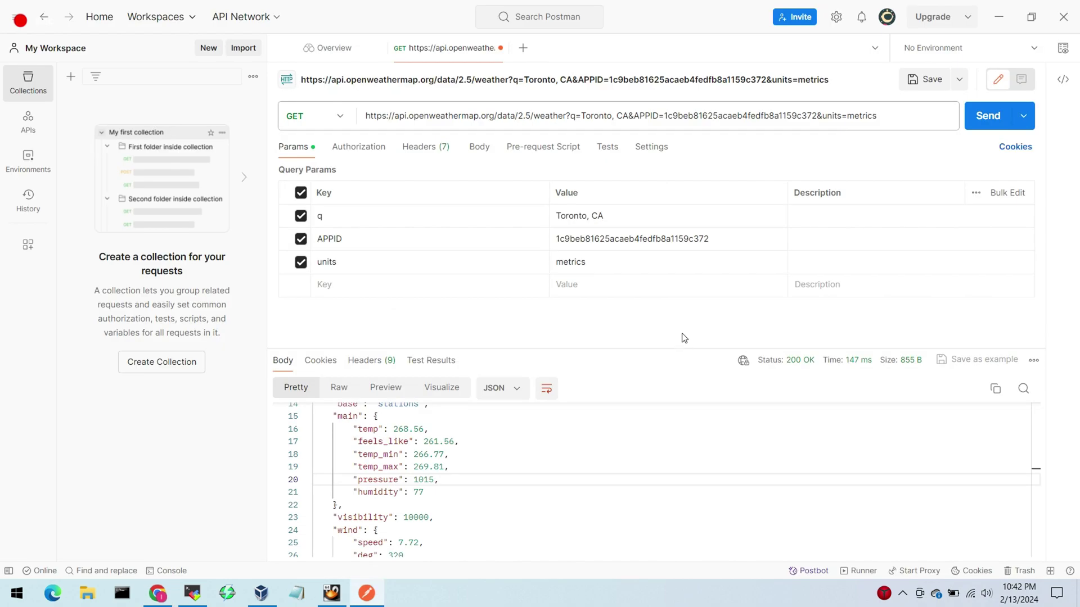
{"action": "left_click", "coordinate": [633, 266]}
{"action": "key", "text": "BackSpace"}
{"action": "left_click", "coordinate": [395, 302]}
{"action": "left_click_drag", "start_coordinate": [287, 262], "coordinate": [287, 239]}
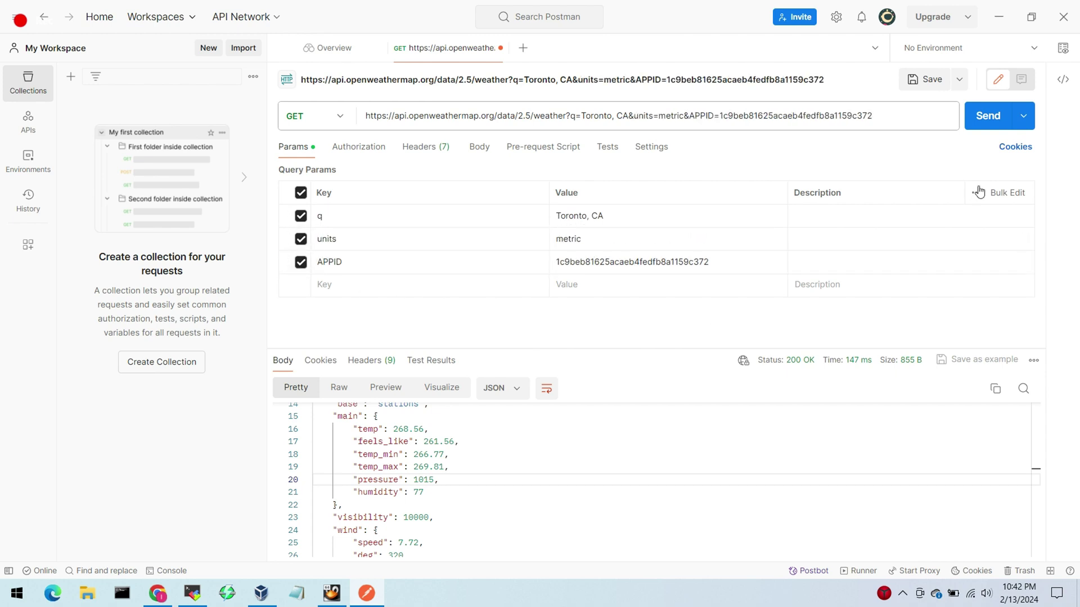
{"action": "left_click", "coordinate": [987, 118]}
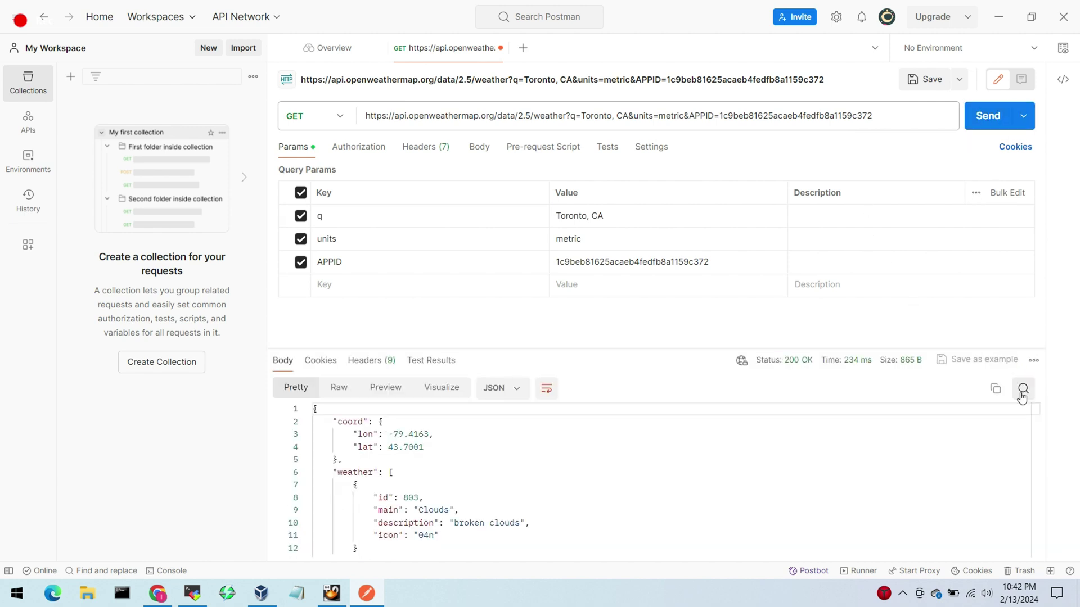
Step: Highlight the -4.59 current temperature in the metric JSON response
{"action": "left_click_drag", "start_coordinate": [1036, 426], "coordinate": [1032, 463]}
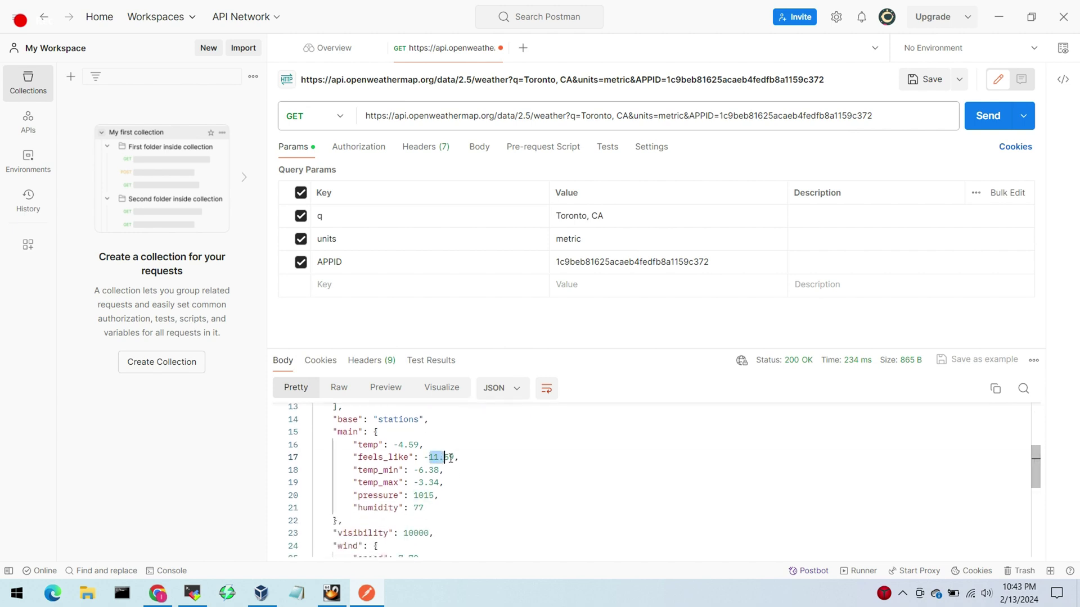
{"action": "left_click", "coordinate": [525, 484]}
{"action": "left_click_drag", "start_coordinate": [397, 445], "coordinate": [420, 445]}
Step: Reload the OpenWeather Toronto page and compare its -5°C against Postman's -4.59
{"action": "key", "text": "alt+Tab"}
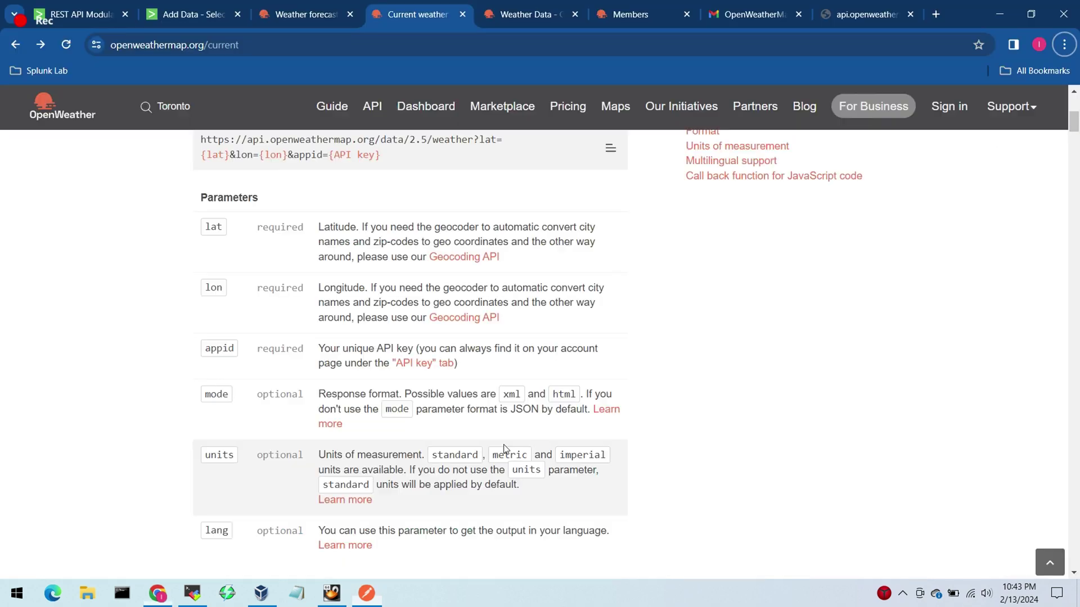
{"action": "left_click", "coordinate": [318, 15]}
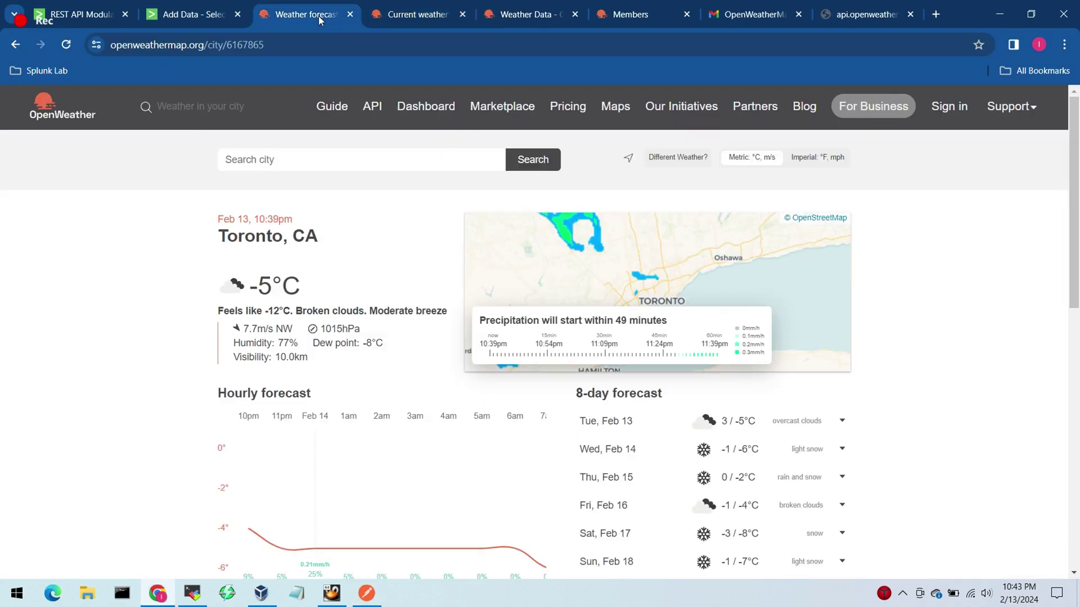
{"action": "left_click", "coordinate": [341, 44]}
{"action": "key", "text": "Return"}
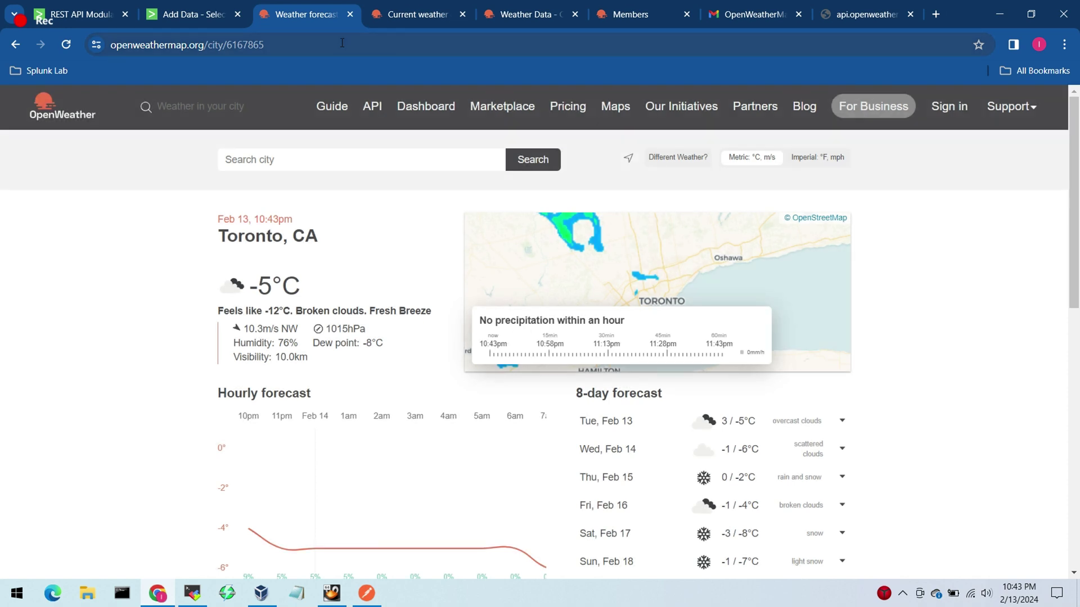
{"action": "key", "text": "alt+Tab"}
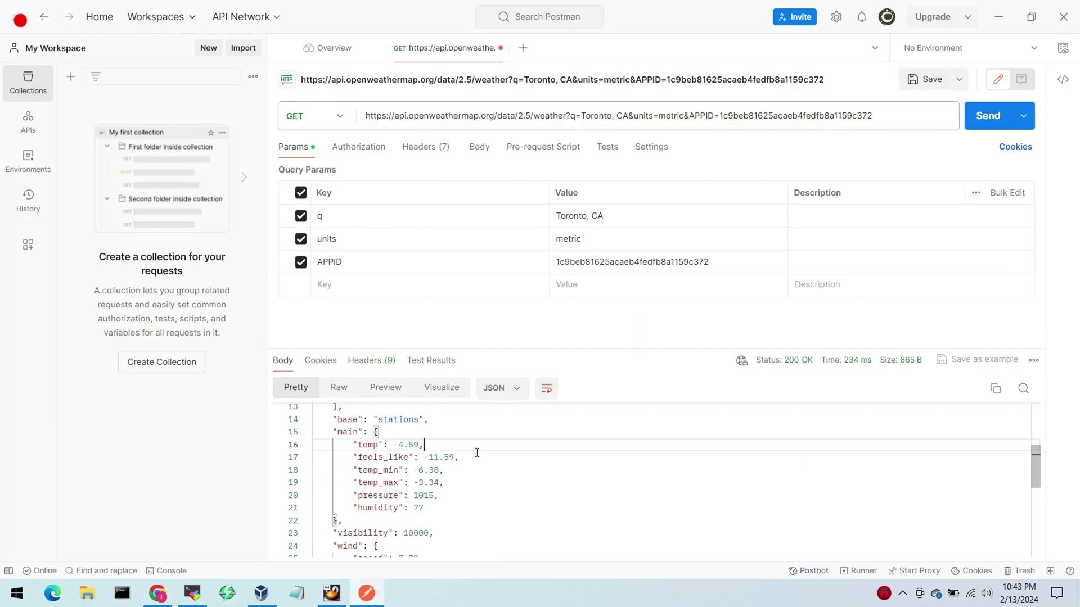
{"action": "key", "text": "alt+Tab"}
{"action": "key", "text": "alt+Tab"}
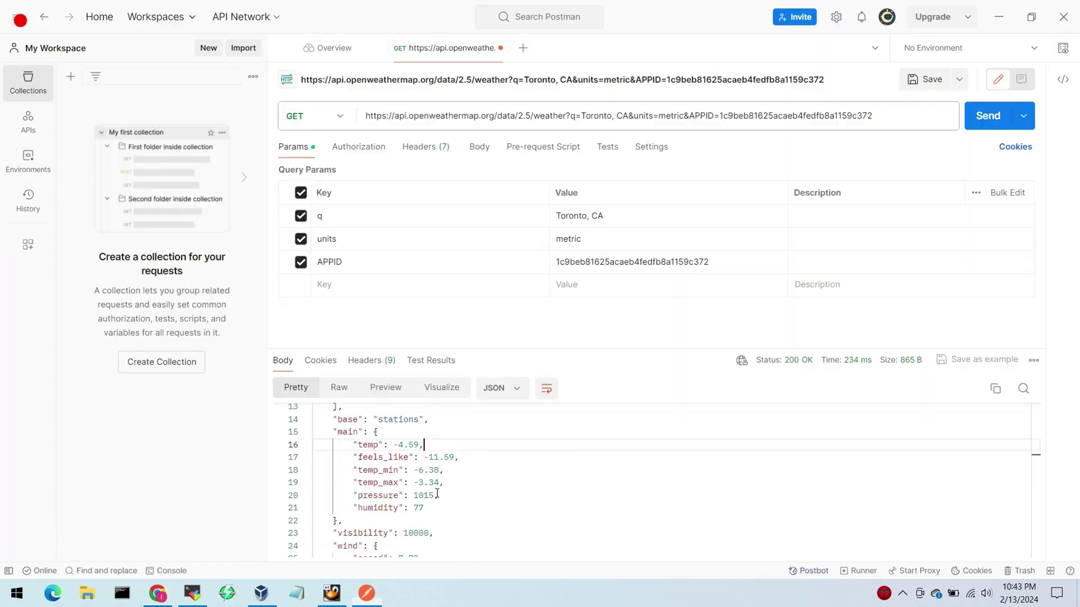
{"action": "key", "text": "alt+Tab"}
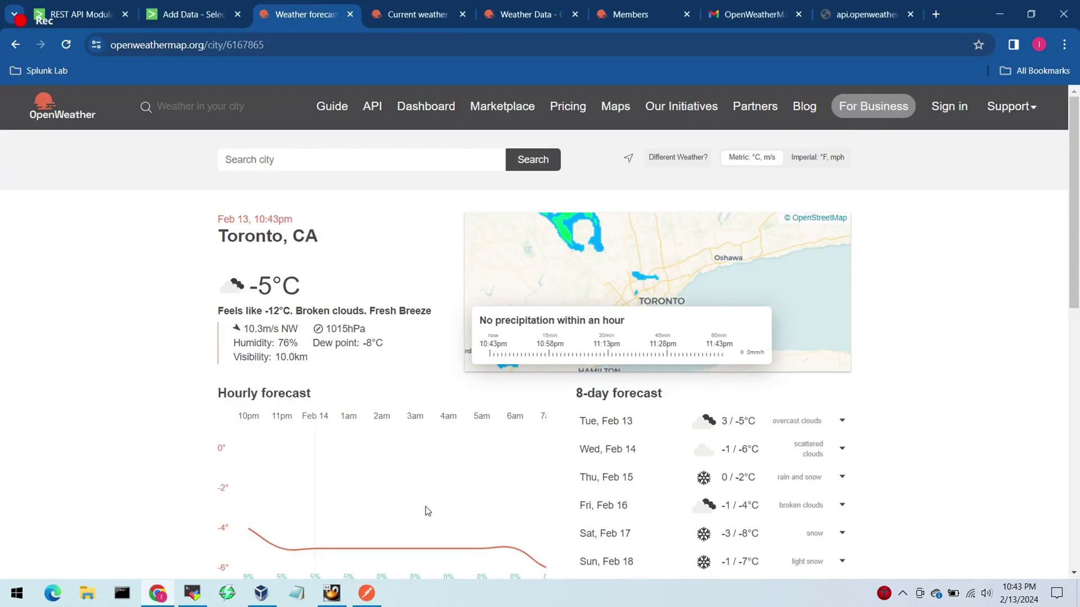
{"action": "key", "text": "alt+Tab"}
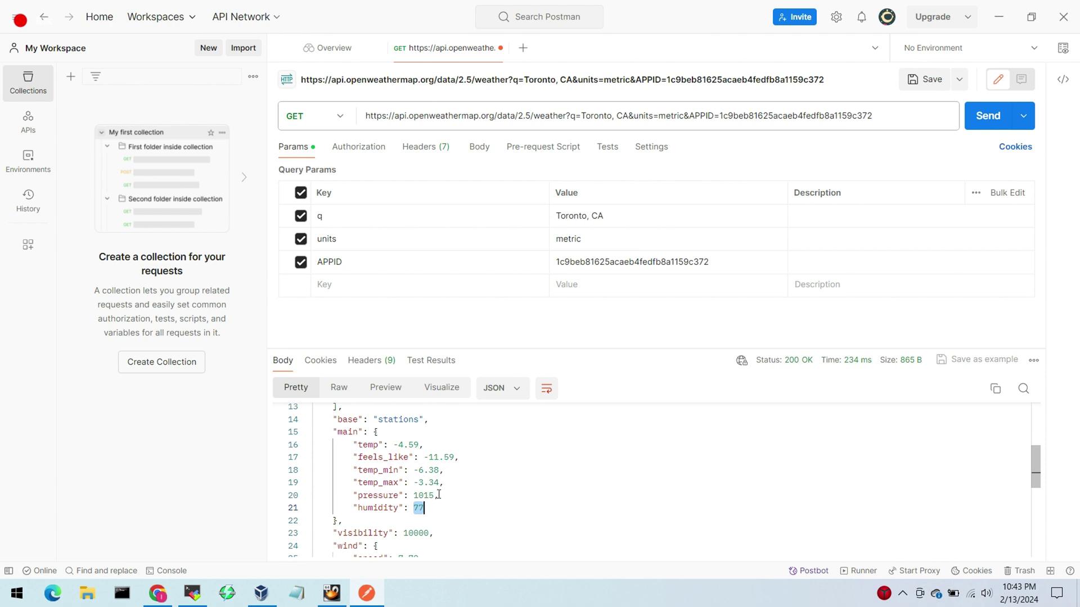
Step: Compare the response's visibility value 10000 with the Toronto weather page
{"action": "double_click", "coordinate": [427, 533]}
{"action": "key", "text": "alt+Tab"}
{"action": "key", "text": "alt+Tab"}
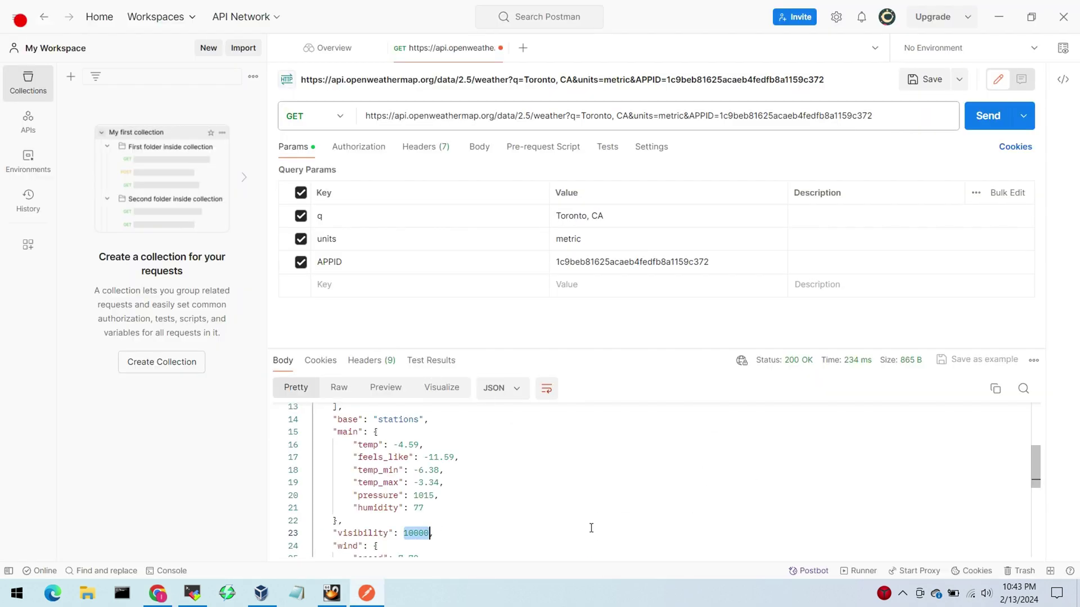
{"action": "key", "text": "alt+Tab"}
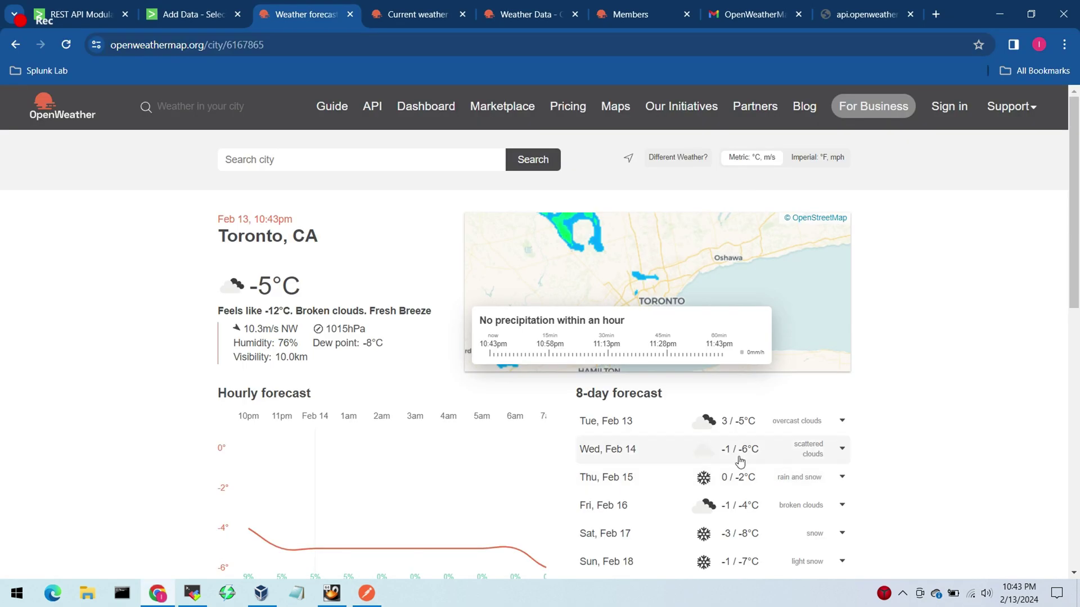
{"action": "key", "text": "alt+Tab"}
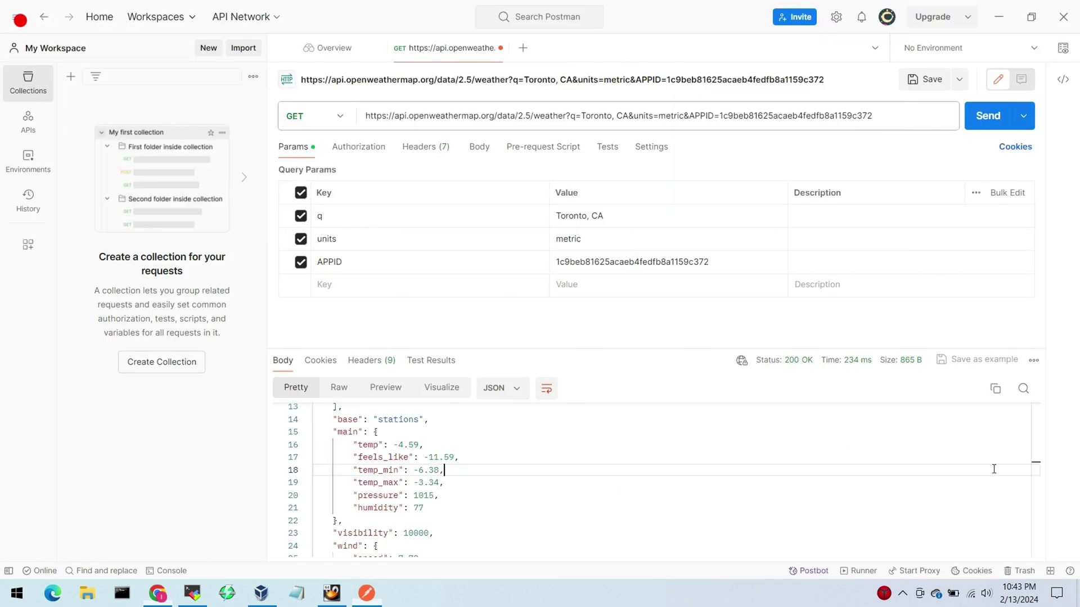
{"action": "scroll", "coordinate": [1029, 506], "scroll_direction": "down", "scroll_amount": 2}
{"action": "left_click_drag", "start_coordinate": [1030, 505], "coordinate": [1031, 427]}
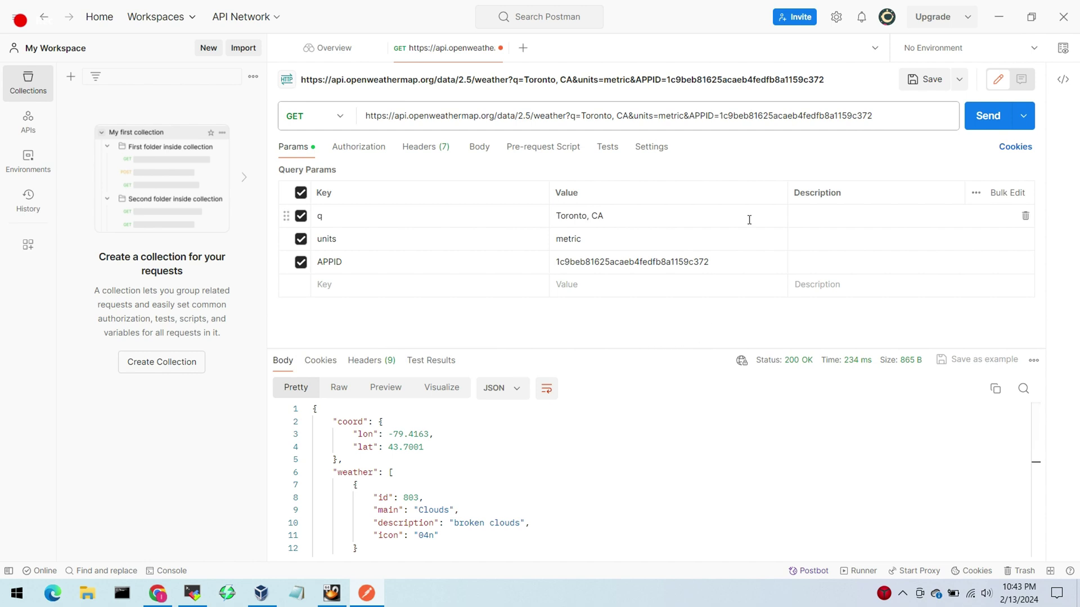
Step: Copy the Toronto request's cURL snippet from Postman's Code panel, then bring up MobaXterm
{"action": "left_click", "coordinate": [1058, 84]}
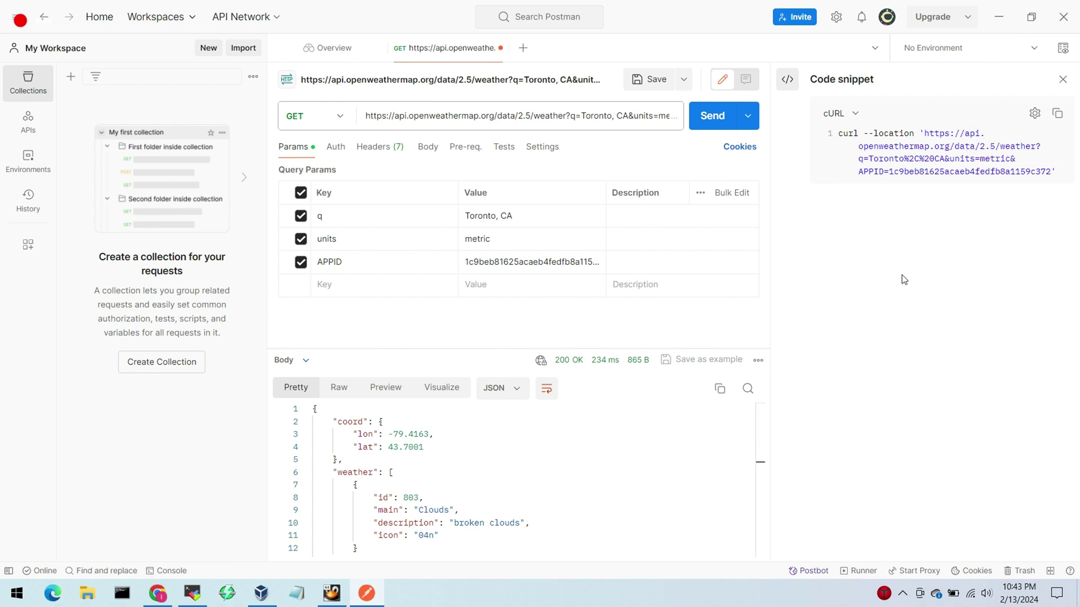
{"action": "left_click", "coordinate": [854, 113]}
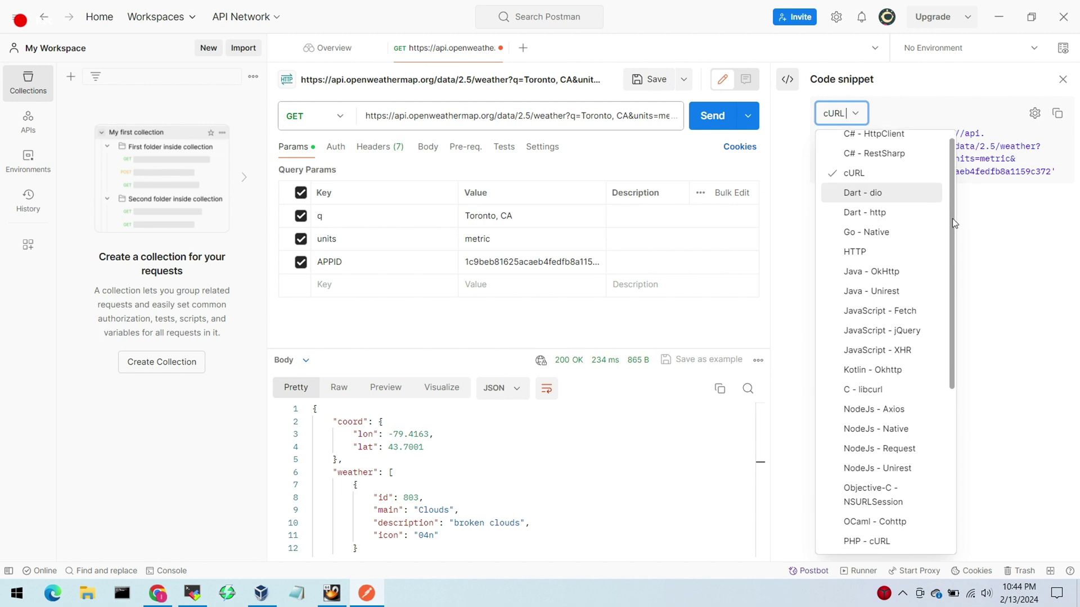
{"action": "left_click_drag", "start_coordinate": [953, 218], "coordinate": [952, 181]}
{"action": "left_click", "coordinate": [875, 192]}
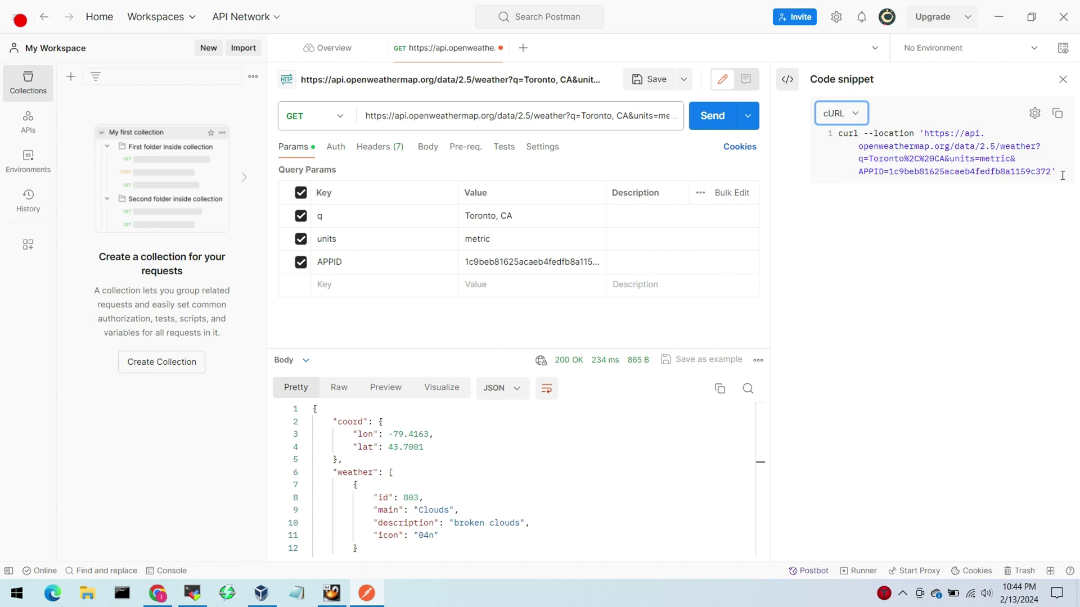
{"action": "left_click", "coordinate": [1058, 172]}
{"action": "left_click_drag", "start_coordinate": [1057, 172], "coordinate": [829, 134]}
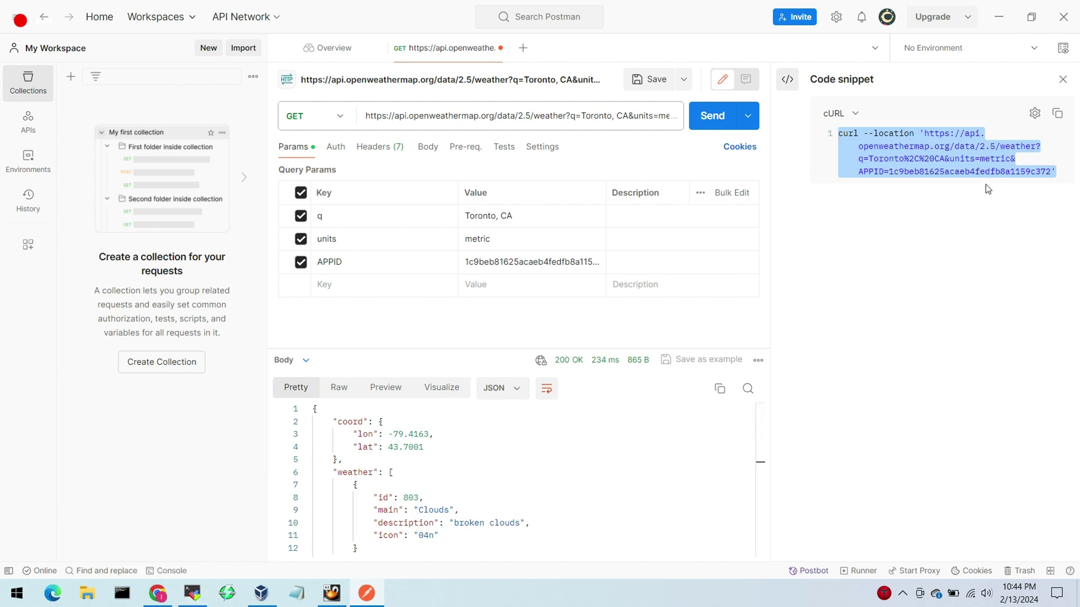
{"action": "left_click", "coordinate": [1057, 113]}
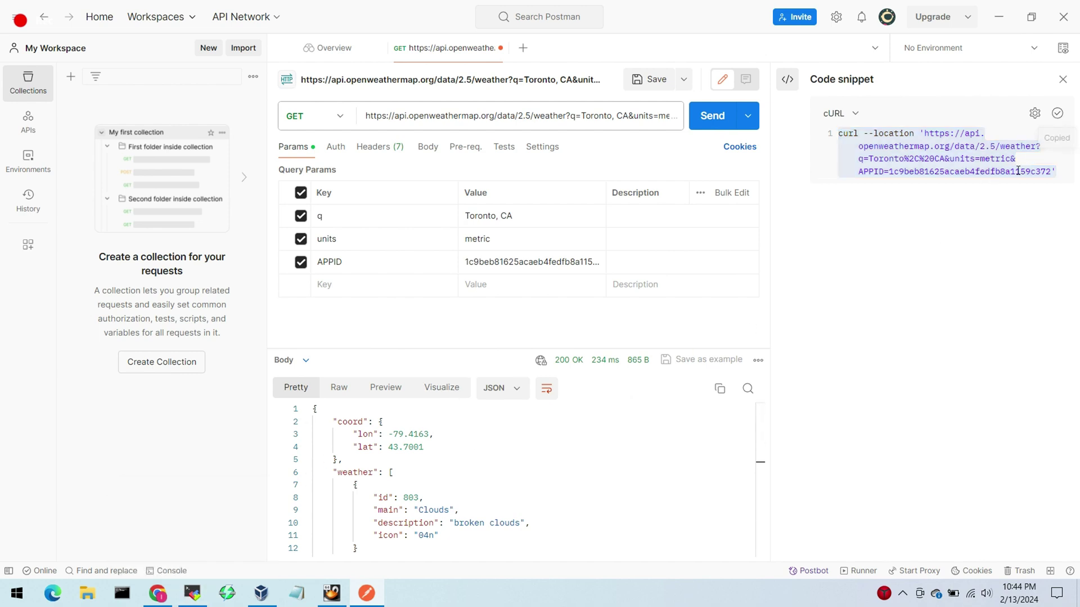
{"action": "left_click", "coordinate": [194, 593]}
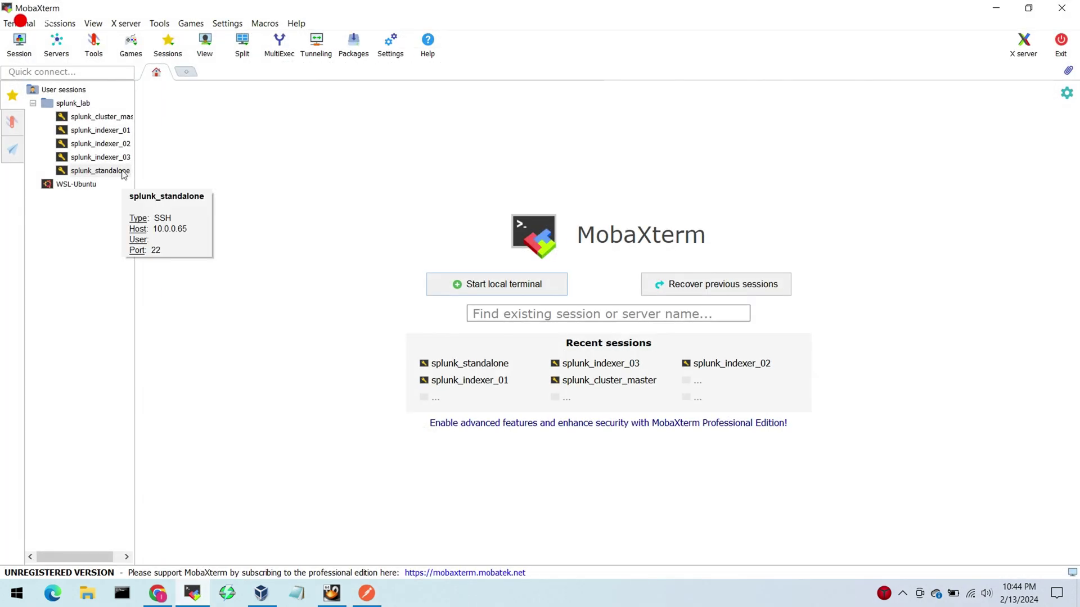
Step: Log into the splunk_standalone SSH session as root without saving the password
{"action": "double_click", "coordinate": [100, 170]}
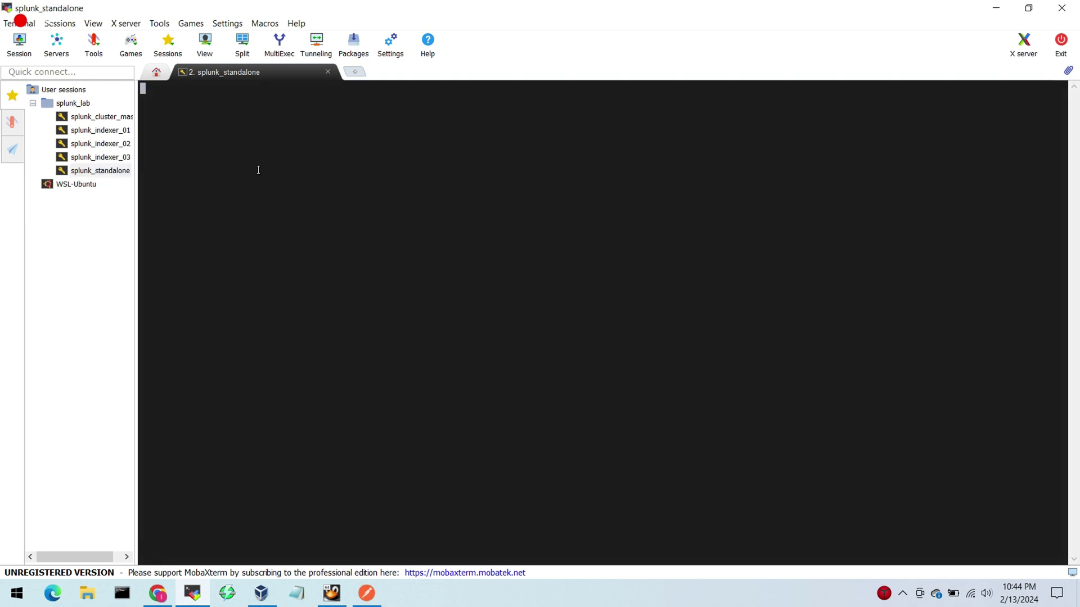
{"action": "type", "text": "root"}
{"action": "key", "text": "Return"}
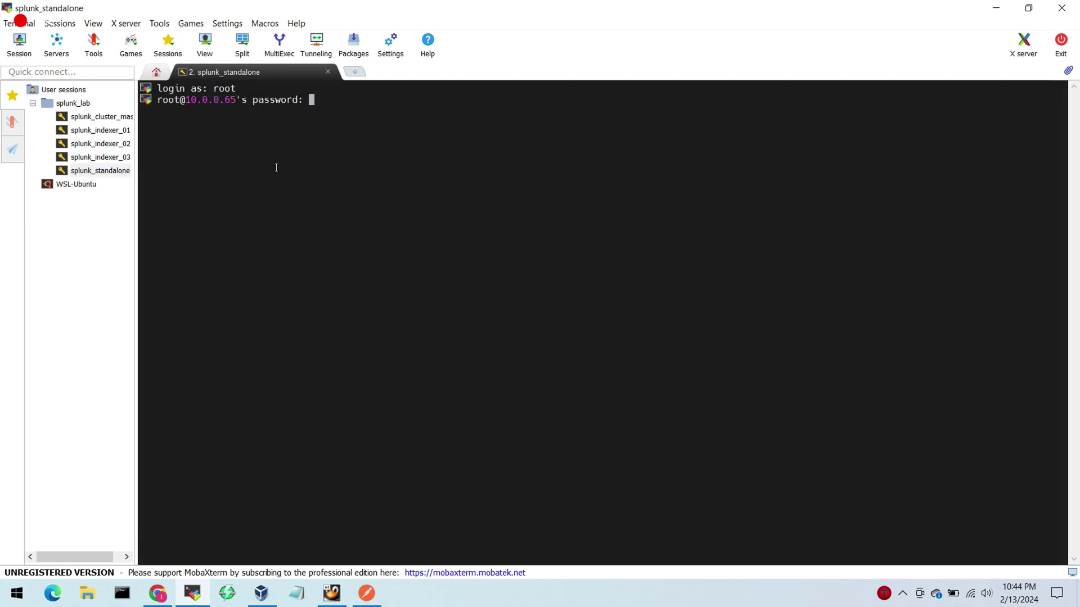
{"action": "key", "text": "Return"}
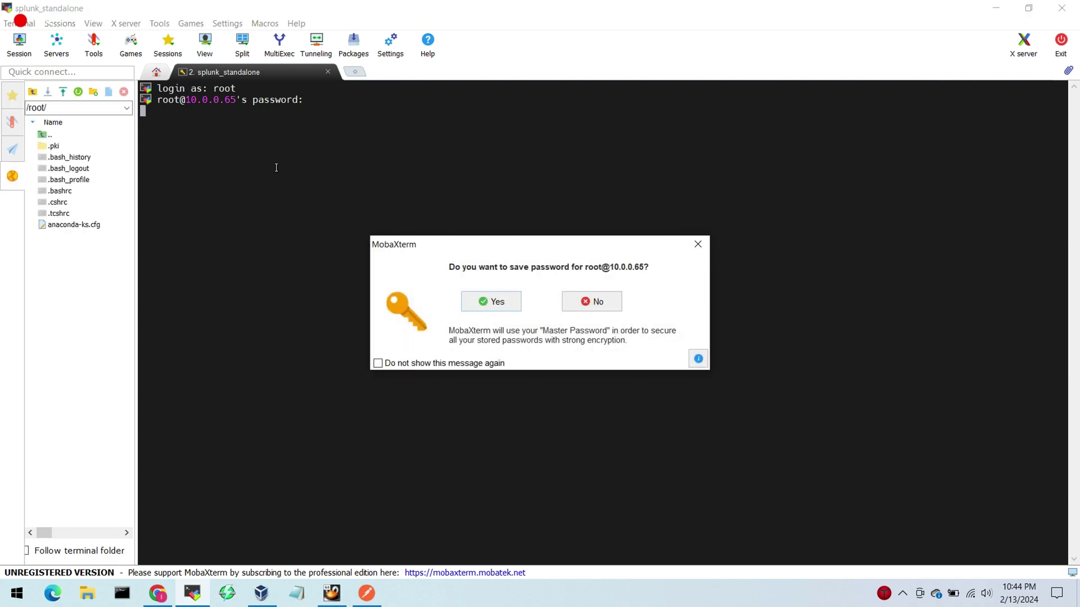
{"action": "left_click", "coordinate": [605, 303]}
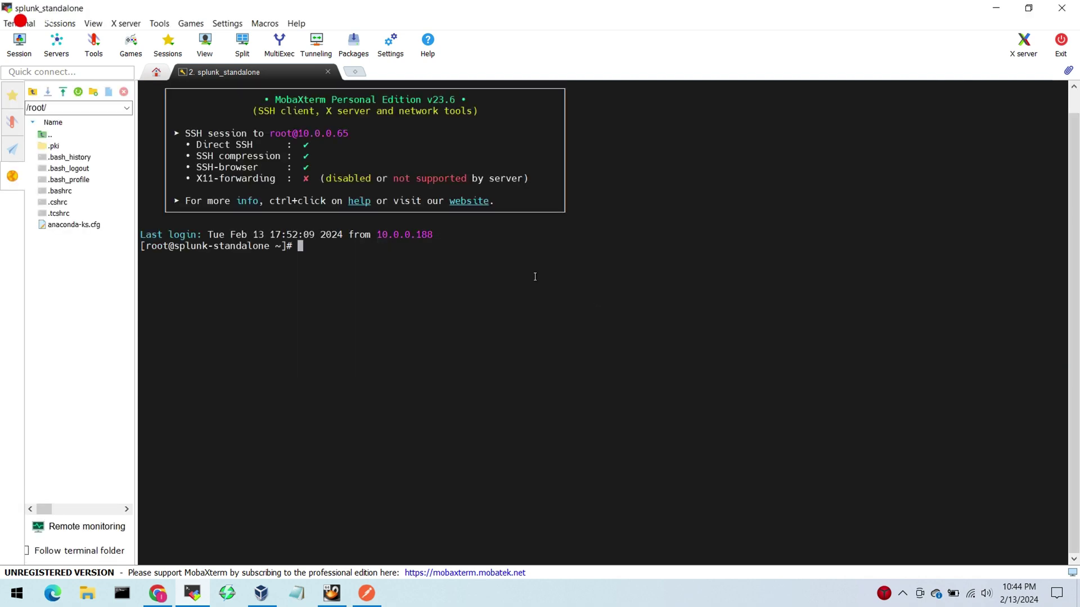
{"action": "key", "text": "Return"}
{"action": "key", "text": "Return"}
Step: Clear the terminal and run the pasted cURL request for Toronto's metric weather
{"action": "type", "text": "clear"}
{"action": "key", "text": "Return"}
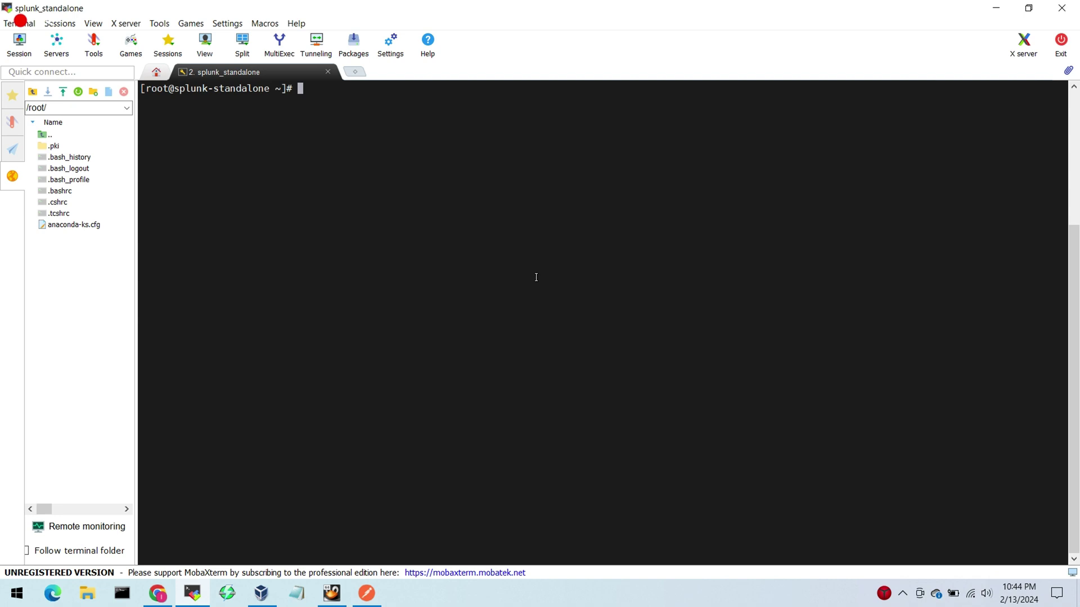
{"action": "right_click", "coordinate": [475, 141]}
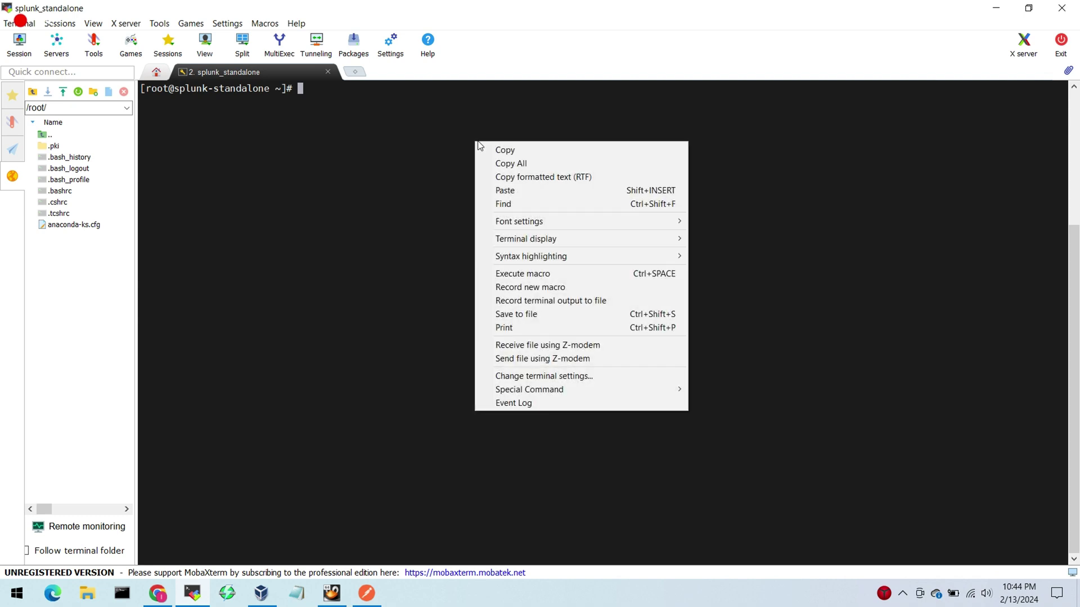
{"action": "left_click", "coordinate": [517, 189]}
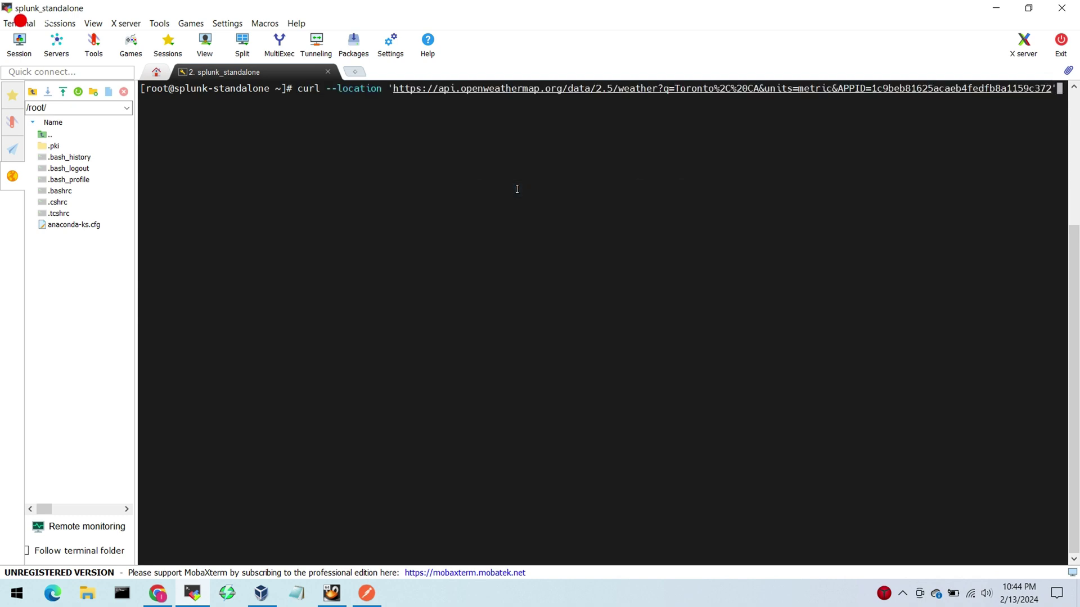
{"action": "key", "text": "Return"}
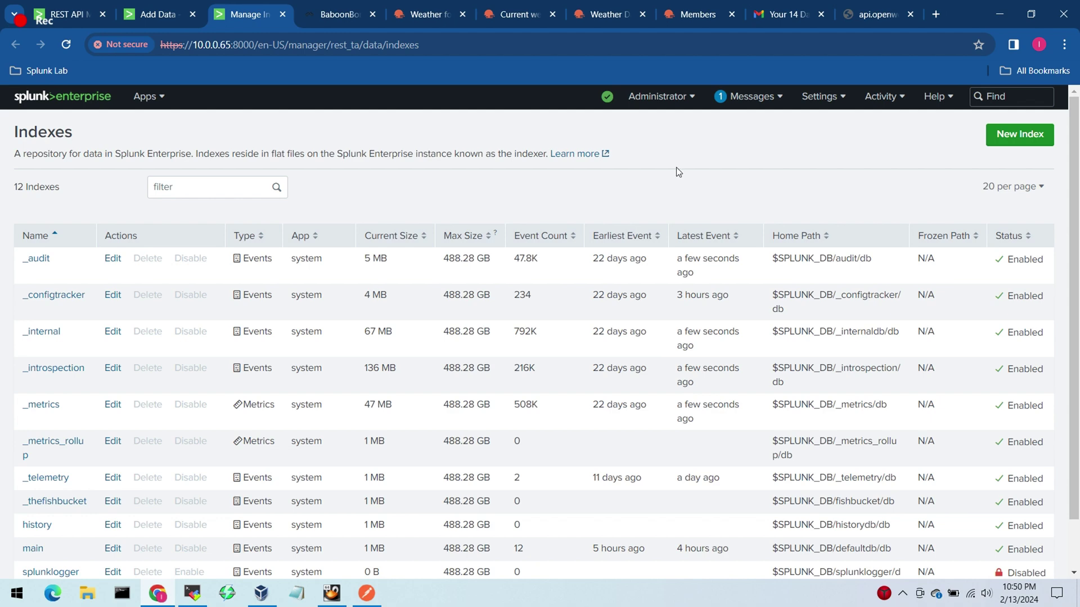
Step: Create and save a new events index named 'weather' on the Indexes page
{"action": "left_click_drag", "start_coordinate": [1074, 160], "coordinate": [1074, 176]}
{"action": "left_click", "coordinate": [1000, 120]}
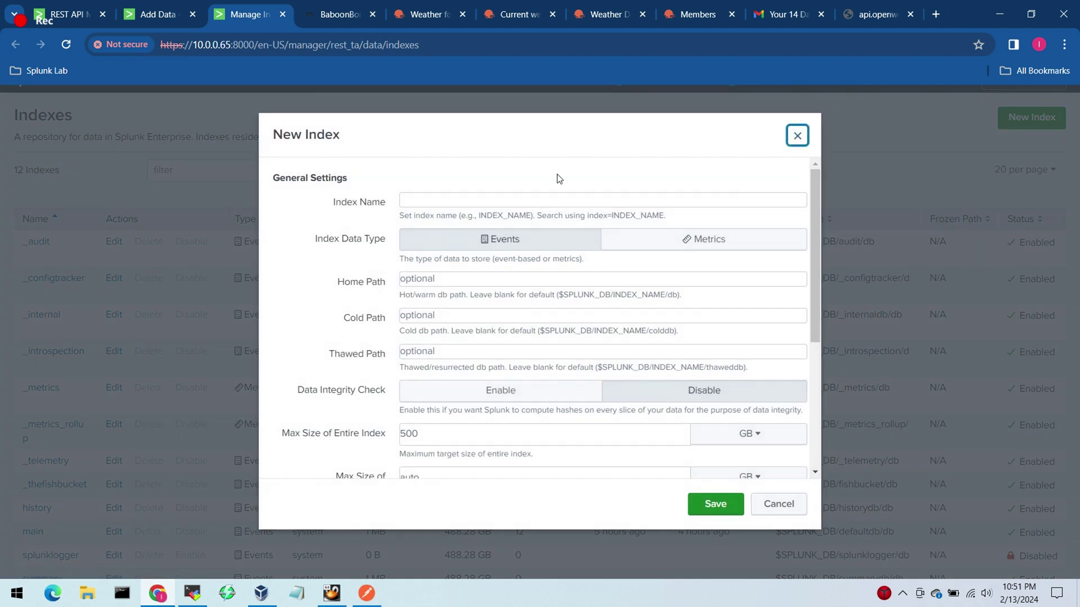
{"action": "left_click", "coordinate": [504, 203]}
{"action": "key", "text": "ctrl+v"}
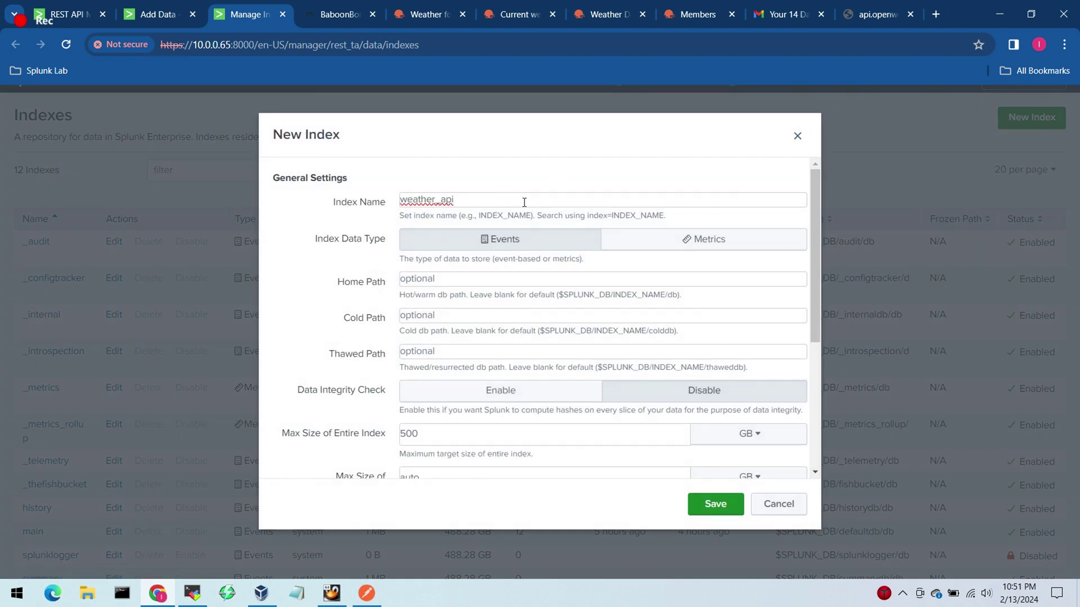
{"action": "left_click", "coordinate": [541, 171]}
{"action": "left_click_drag", "start_coordinate": [461, 201], "coordinate": [435, 204]}
{"action": "key", "text": "BackSpace"}
{"action": "left_click_drag", "start_coordinate": [814, 284], "coordinate": [803, 429]}
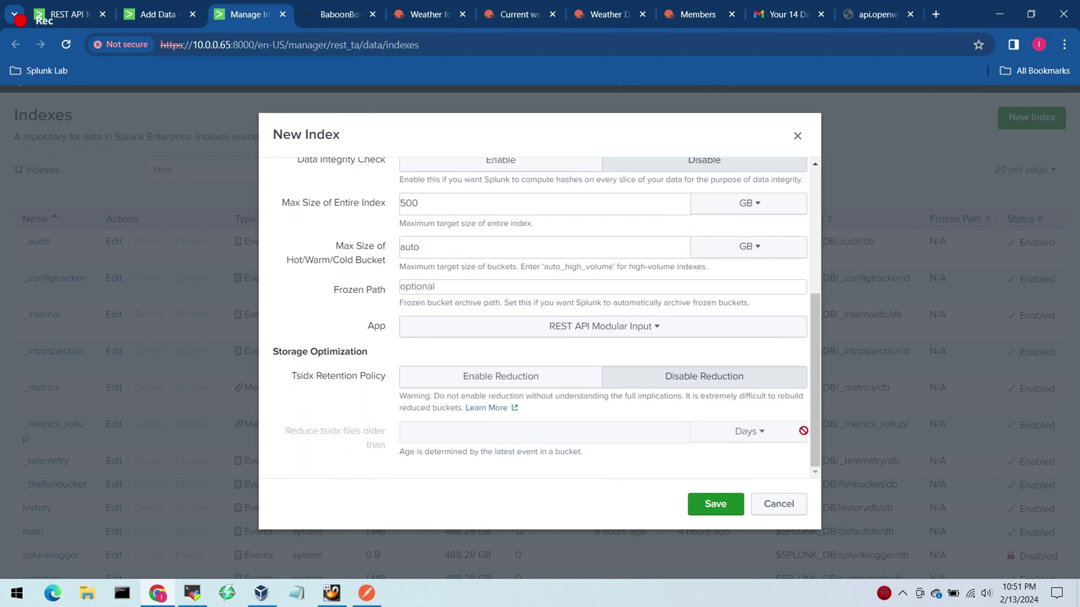
{"action": "left_click", "coordinate": [716, 504]}
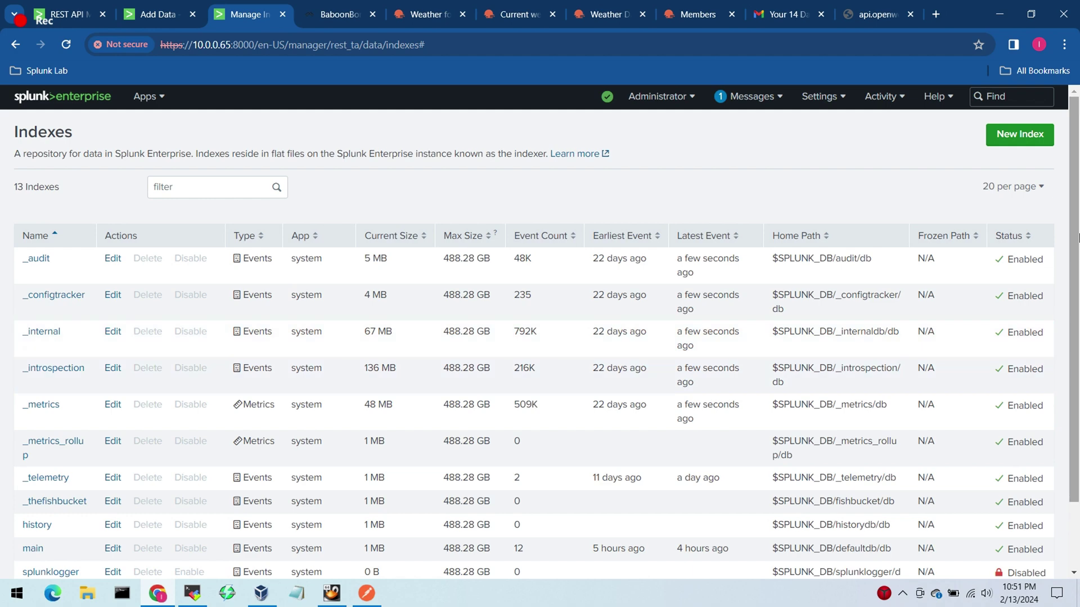
{"action": "left_click_drag", "start_coordinate": [1072, 262], "coordinate": [1027, 412]}
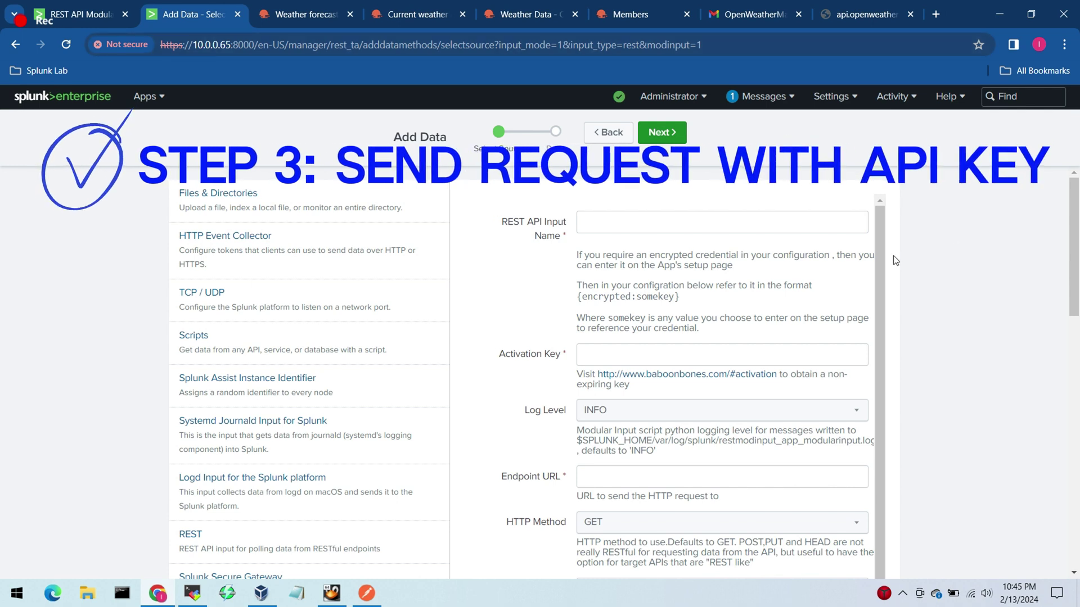
Step: Name the REST input 'weather_api' and open the BaboonBones activation page in a new tab
{"action": "left_click_drag", "start_coordinate": [881, 250], "coordinate": [885, 244]}
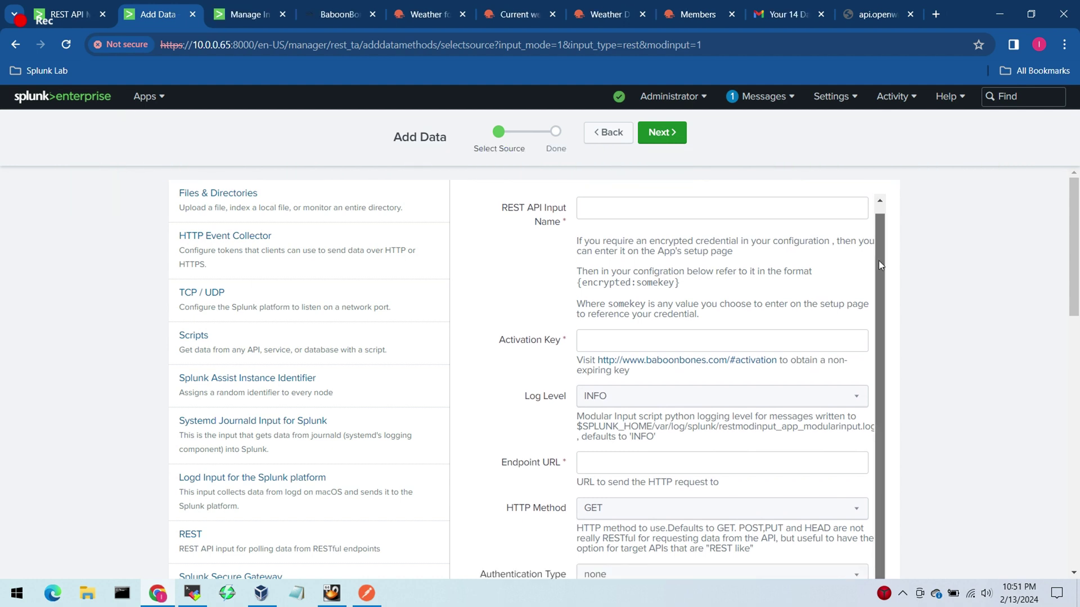
{"action": "left_click", "coordinate": [642, 214]}
{"action": "type", "text": "weath"}
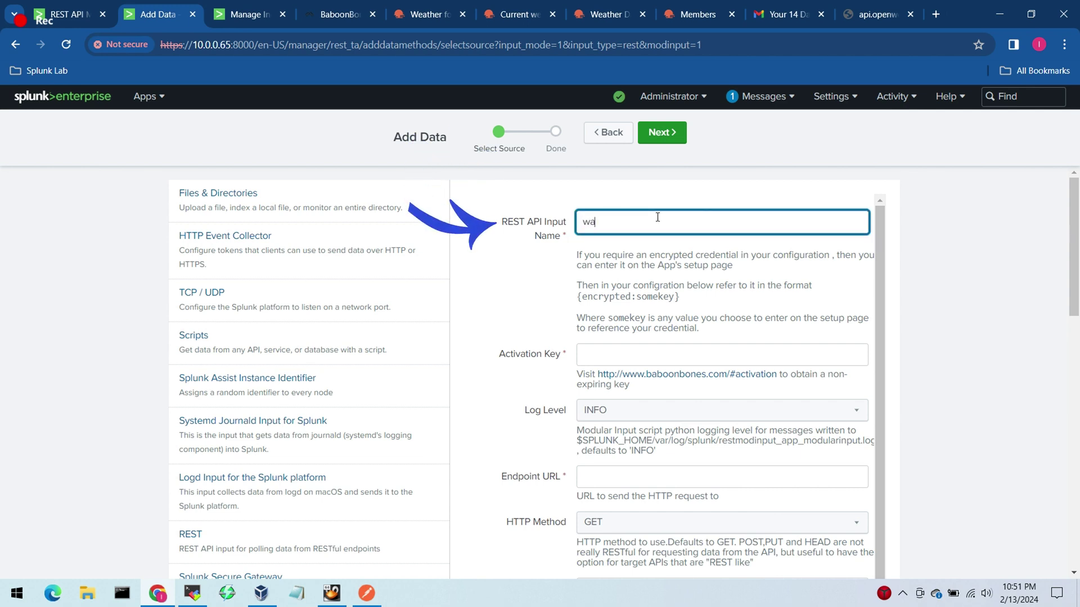
{"action": "type", "text": "er_api"}
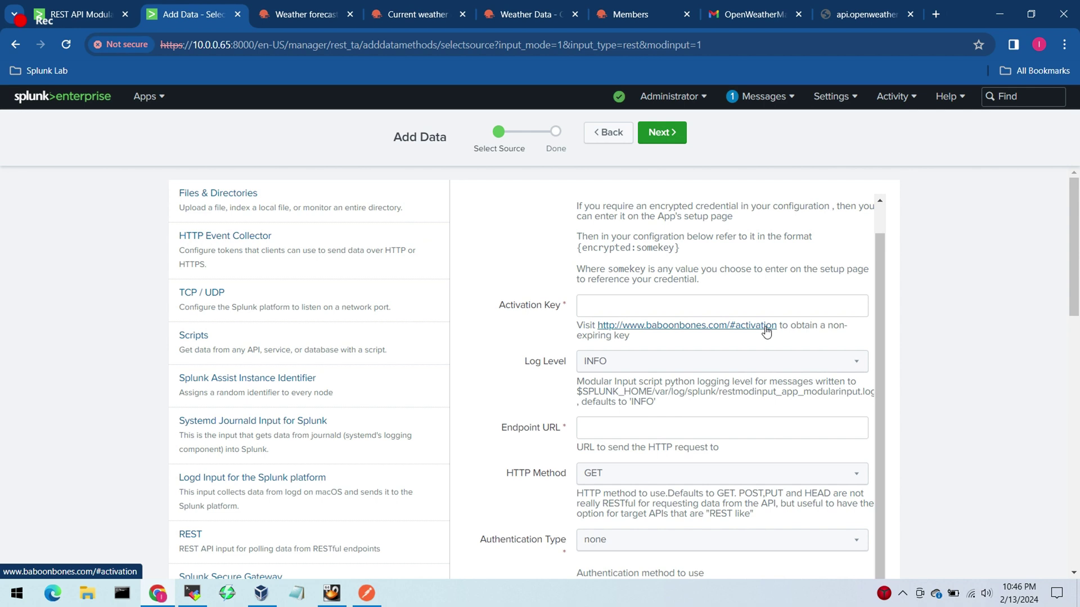
{"action": "left_click", "coordinate": [766, 331]}
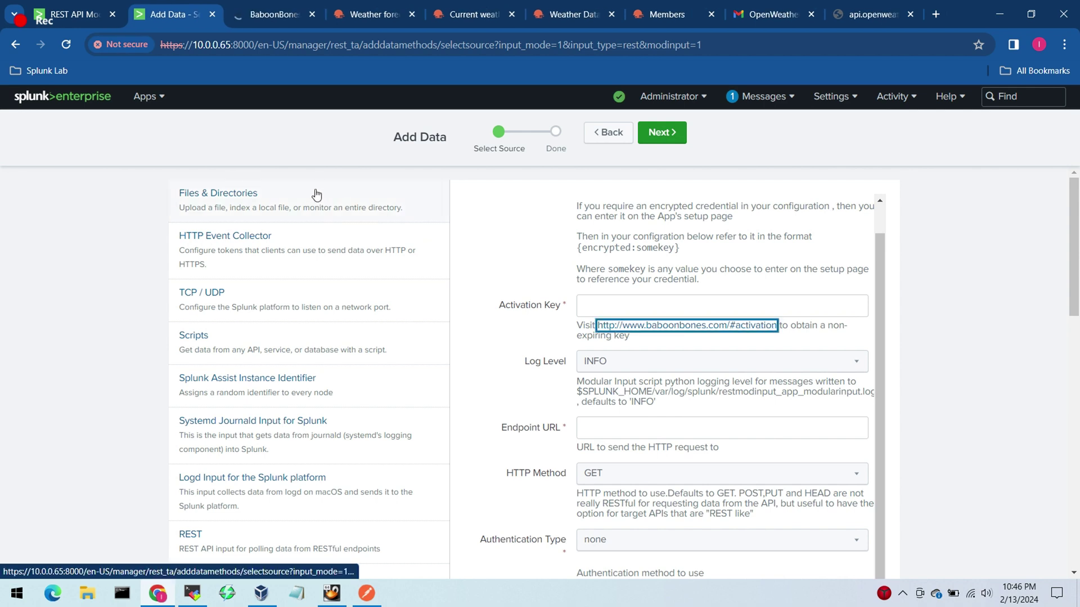
{"action": "left_click", "coordinate": [269, 15]}
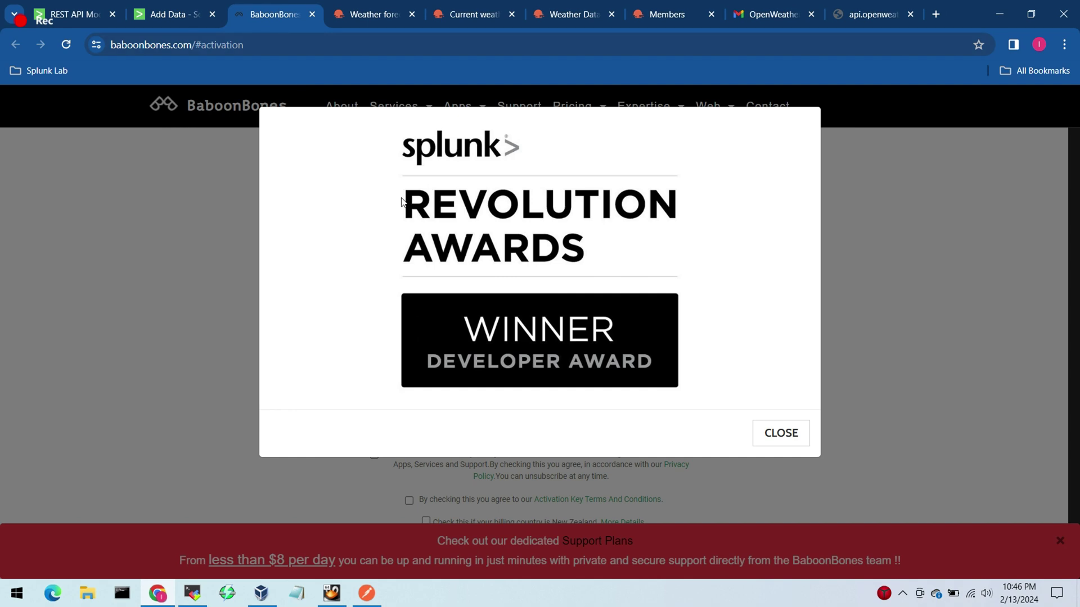
Step: Choose app REST API Modular Input and usage scenario Other on the activation form
{"action": "left_click", "coordinate": [780, 432]}
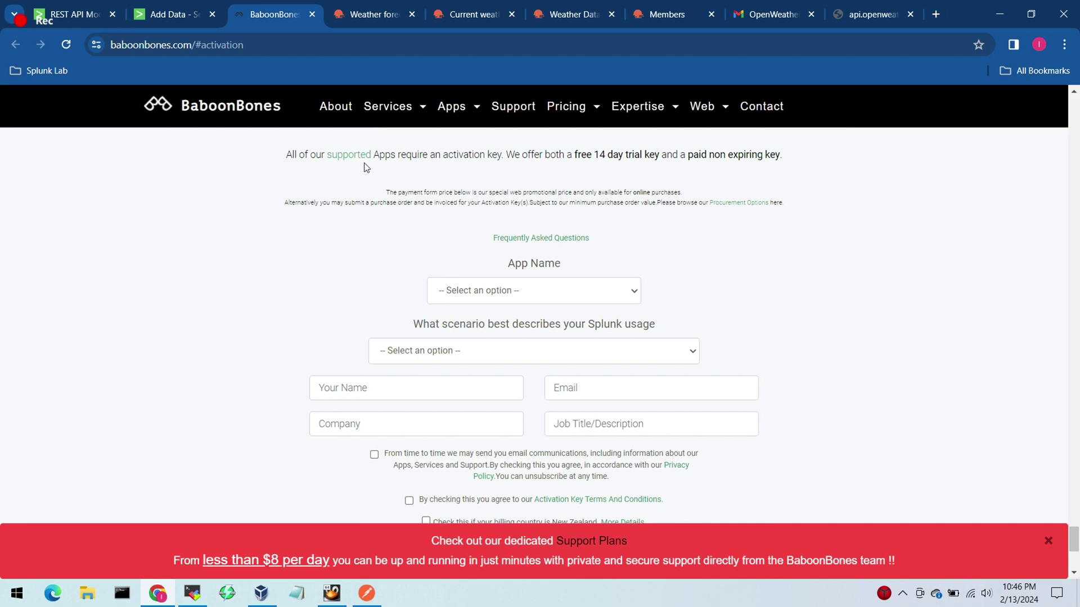
{"action": "left_click_drag", "start_coordinate": [444, 155], "coordinate": [513, 214]}
{"action": "left_click", "coordinate": [634, 292]}
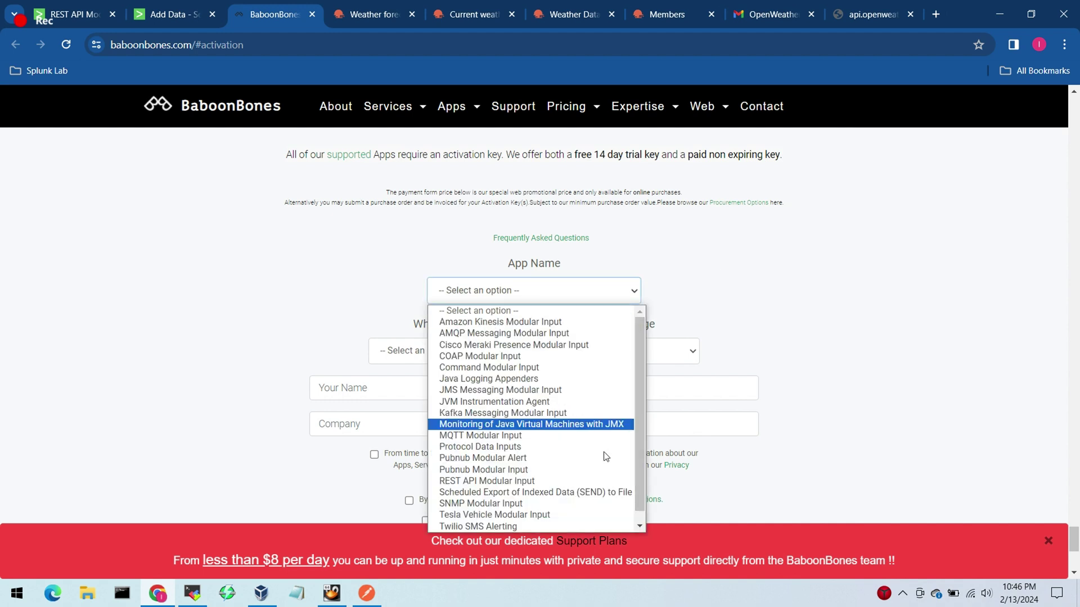
{"action": "left_click", "coordinate": [549, 488]}
{"action": "left_click", "coordinate": [559, 352]}
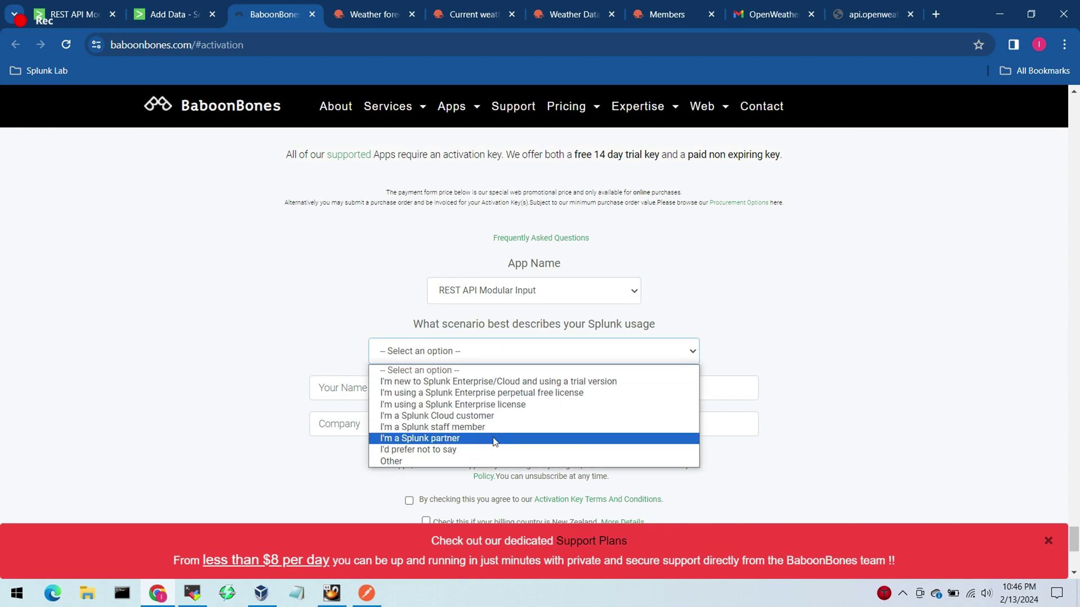
{"action": "left_click", "coordinate": [487, 461]}
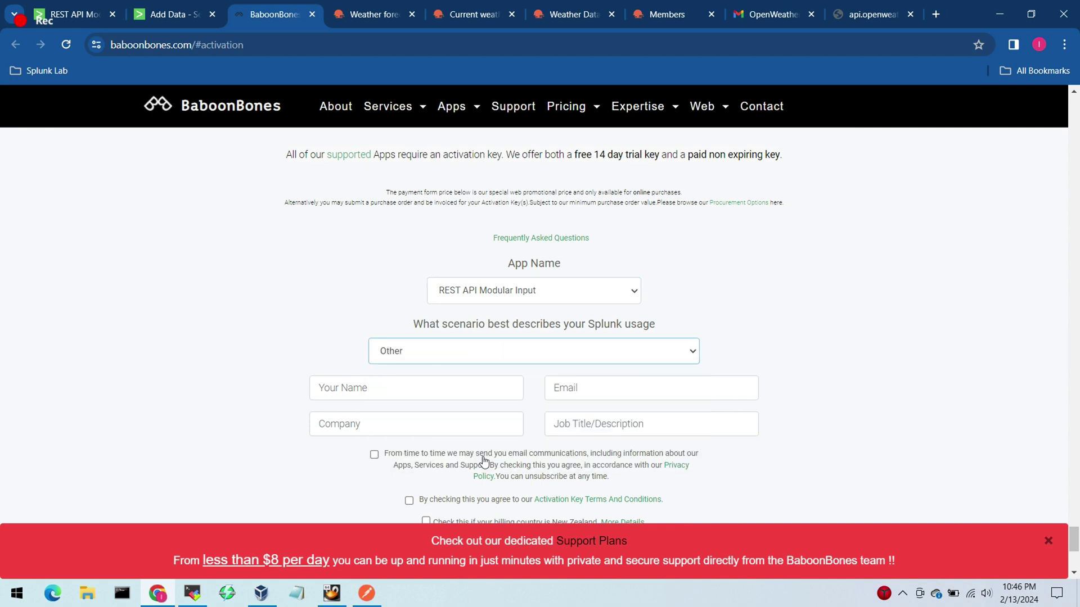
Step: Fill in the Your Name and Email fields and enter 'n/a' as Company
{"action": "left_click", "coordinate": [466, 388]}
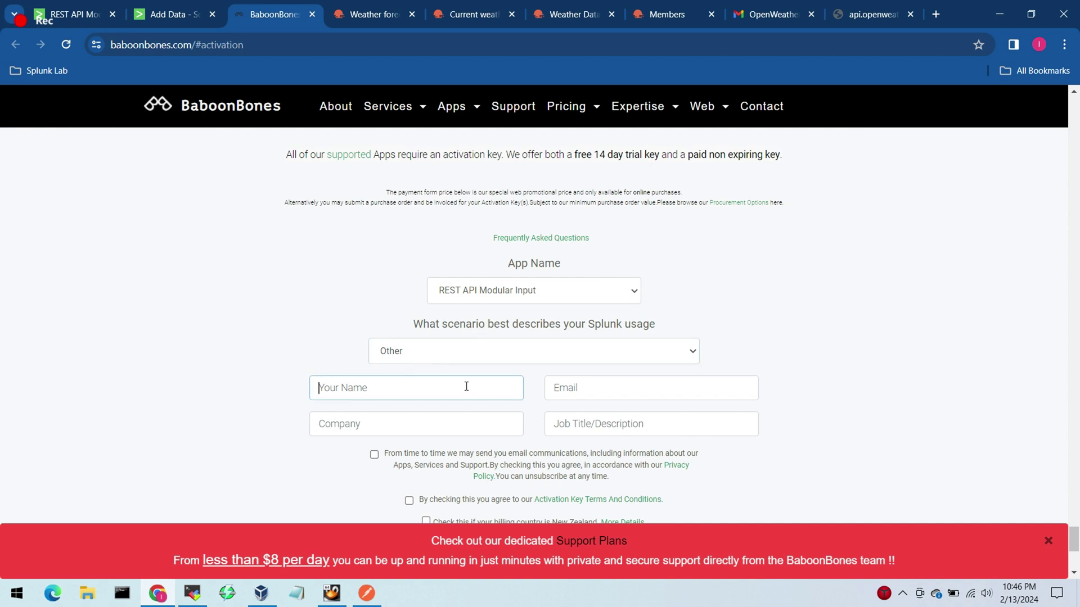
{"action": "type", "text": "Learn4"}
{"action": "key", "text": "BackSpace"}
{"action": "type", "text": "CyTech4Good"}
{"action": "left_click", "coordinate": [566, 381]}
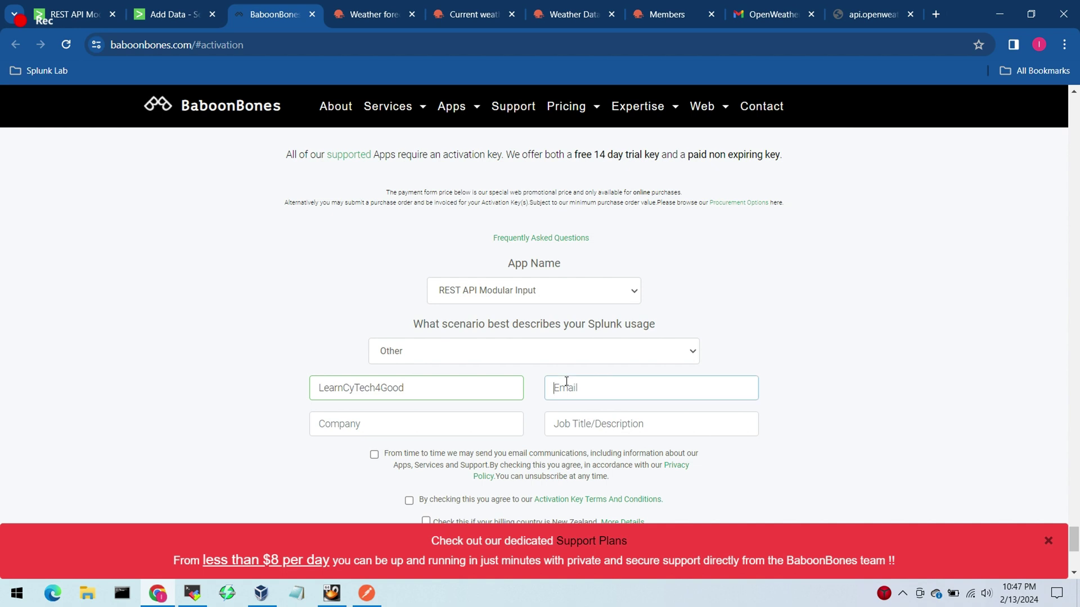
{"action": "type", "text": "Learn"}
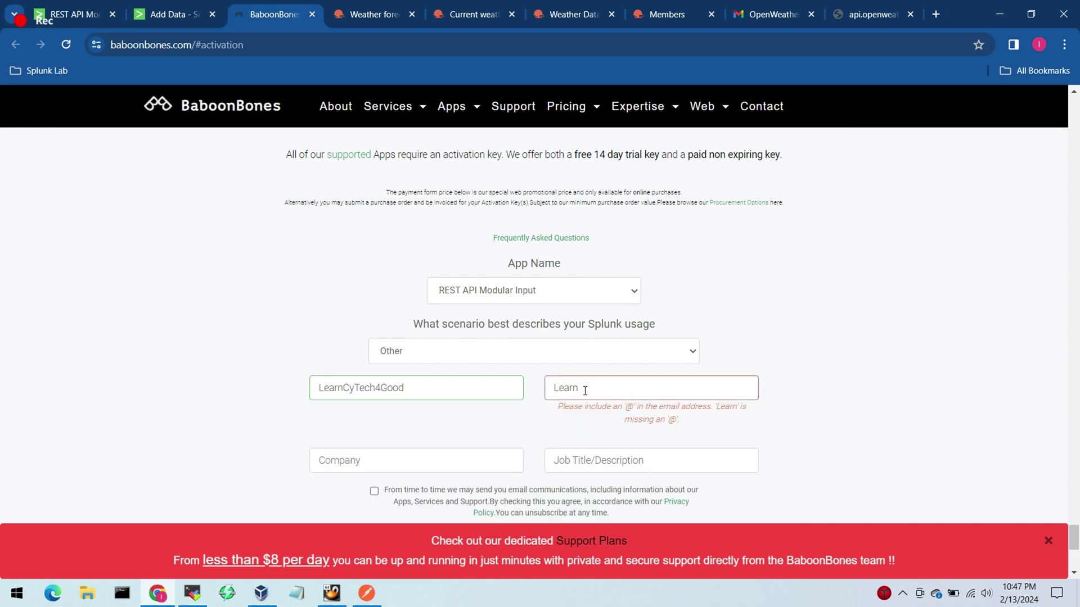
{"action": "key", "text": "BackSpace"}
{"action": "key", "text": "BackSpace"}
{"action": "key", "text": "BackSpace"}
{"action": "key", "text": "BackSpace"}
{"action": "key", "text": "BackSpace"}
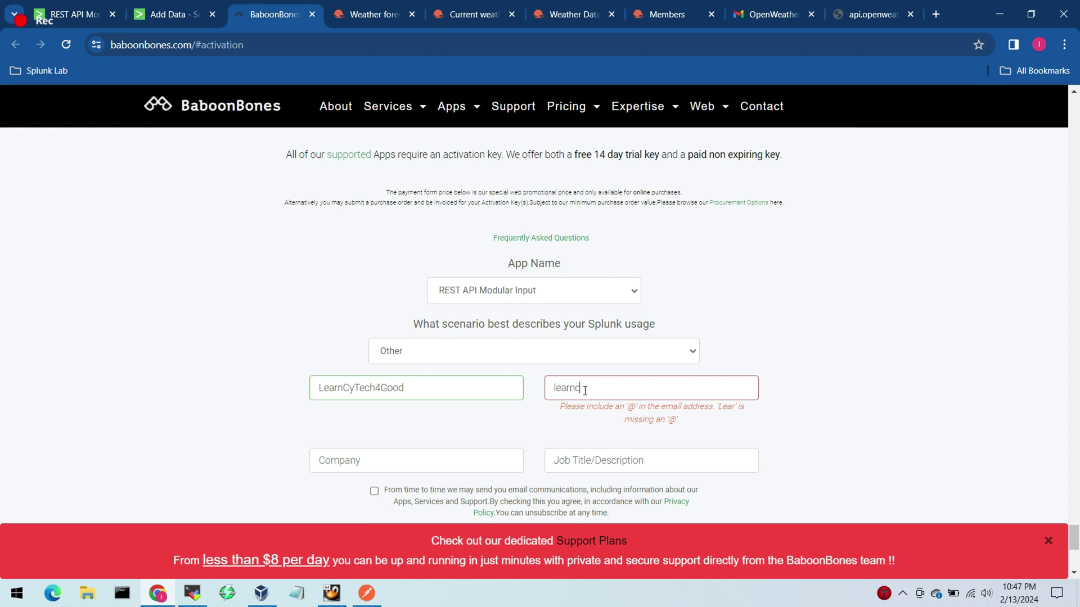
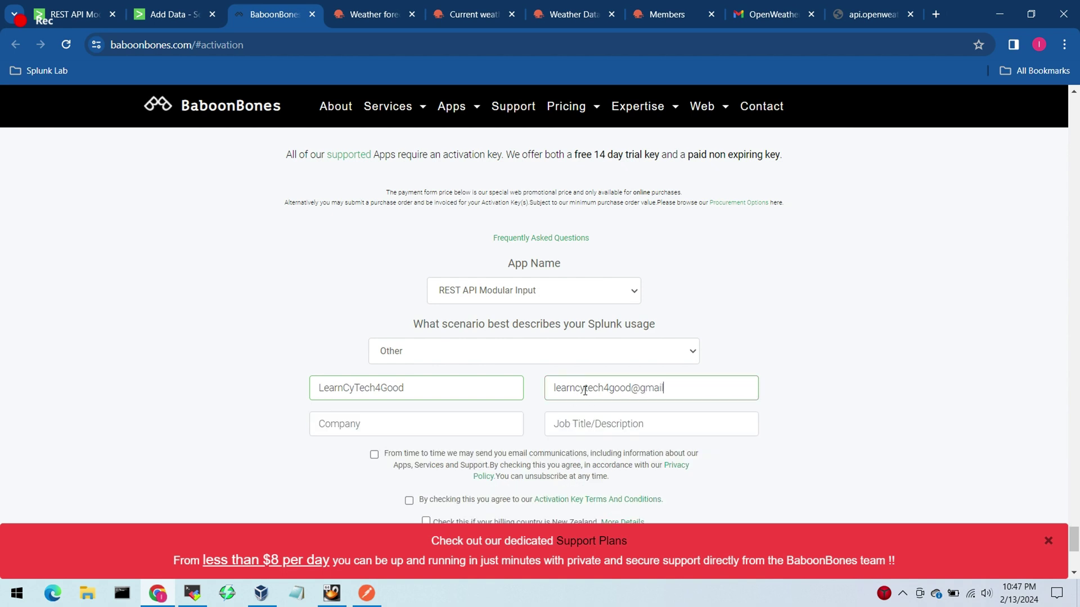
{"action": "left_click", "coordinate": [471, 421]}
{"action": "type", "text": "n"}
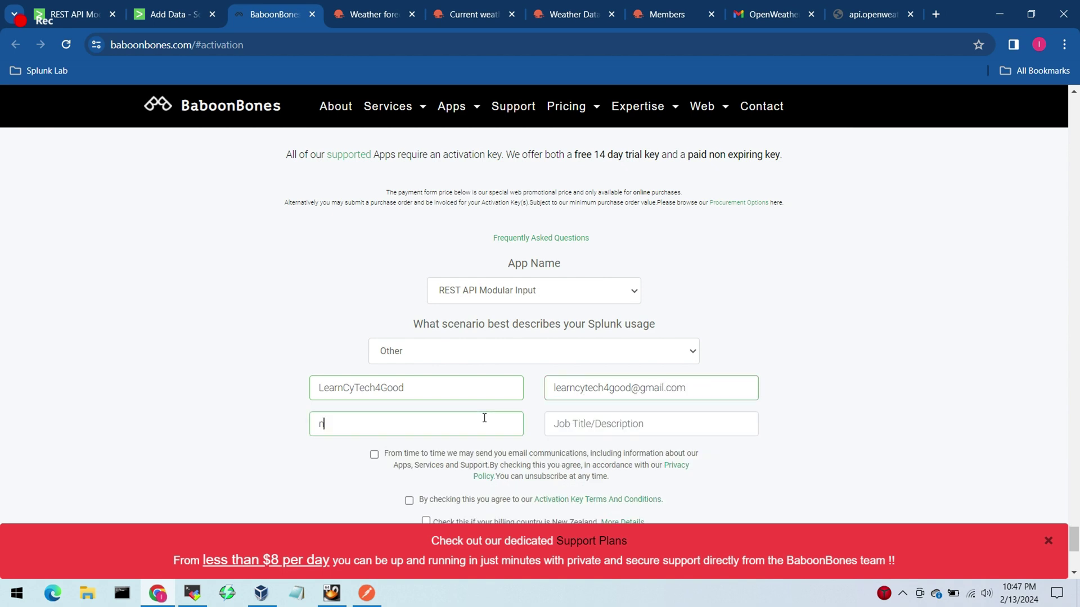
{"action": "type", "text": "/a"}
Step: Tick the email consent, terms and conditions, and New Zealand billing checkboxes
{"action": "left_click", "coordinate": [622, 424]}
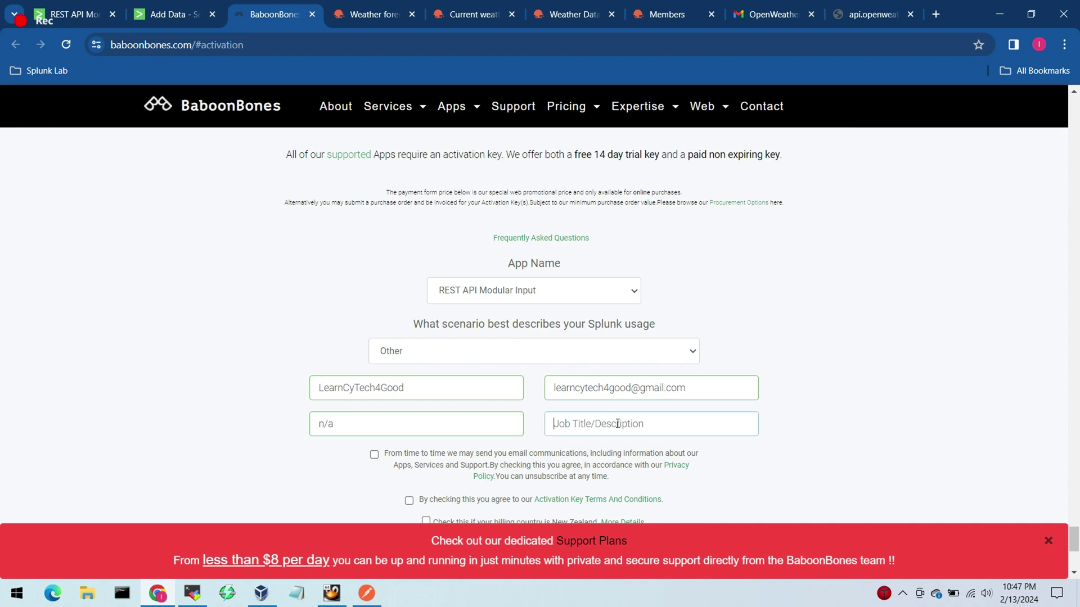
{"action": "type", "text": "n/a"}
{"action": "scroll", "coordinate": [1075, 529], "scroll_direction": "down", "scroll_amount": 2}
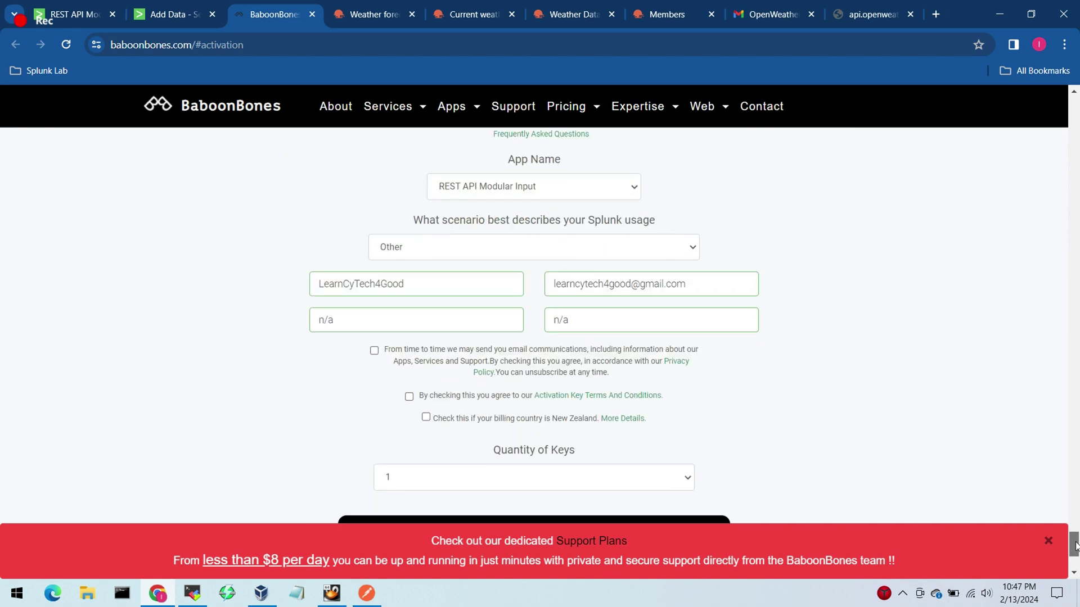
{"action": "scroll", "coordinate": [1075, 548], "scroll_direction": "up", "scroll_amount": 1}
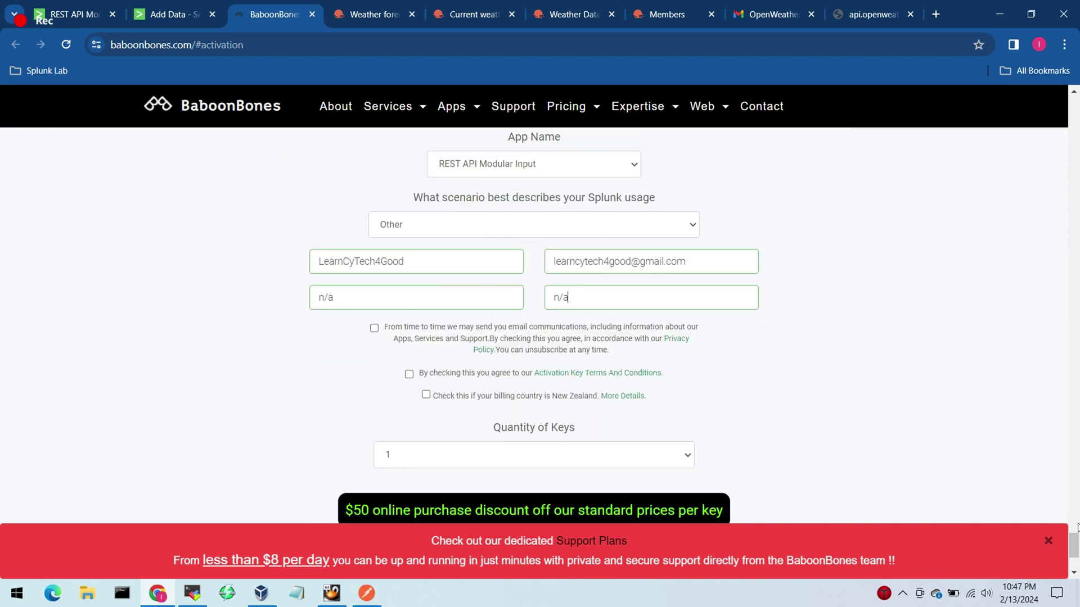
{"action": "scroll", "coordinate": [1075, 554], "scroll_direction": "down", "scroll_amount": 2}
{"action": "scroll", "coordinate": [1074, 554], "scroll_direction": "down", "scroll_amount": 1}
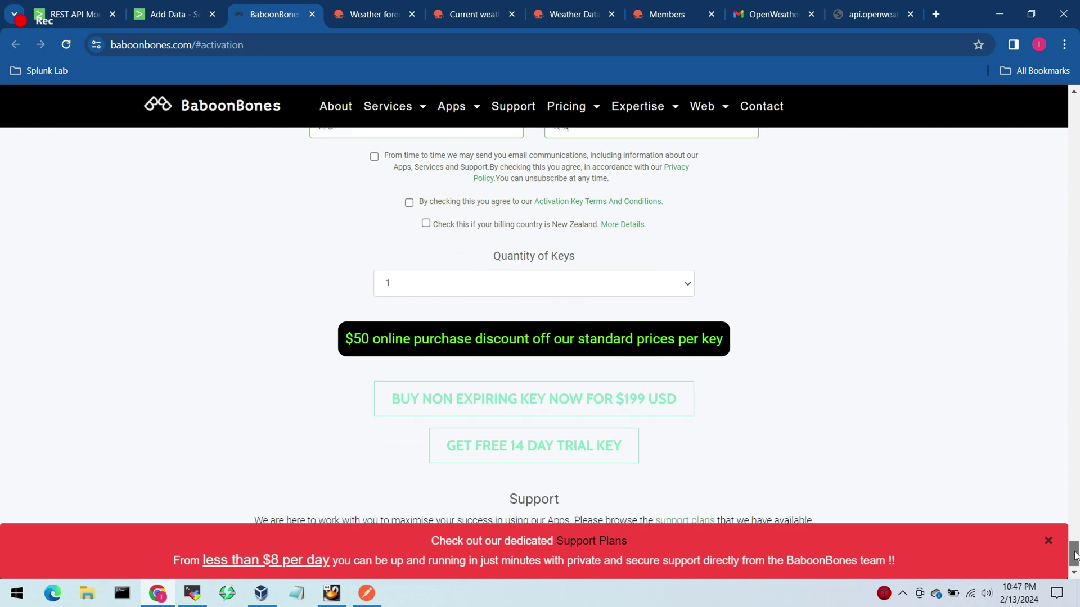
{"action": "scroll", "coordinate": [1074, 550], "scroll_direction": "up", "scroll_amount": 2}
{"action": "left_click_drag", "start_coordinate": [1072, 546], "coordinate": [1072, 546]}
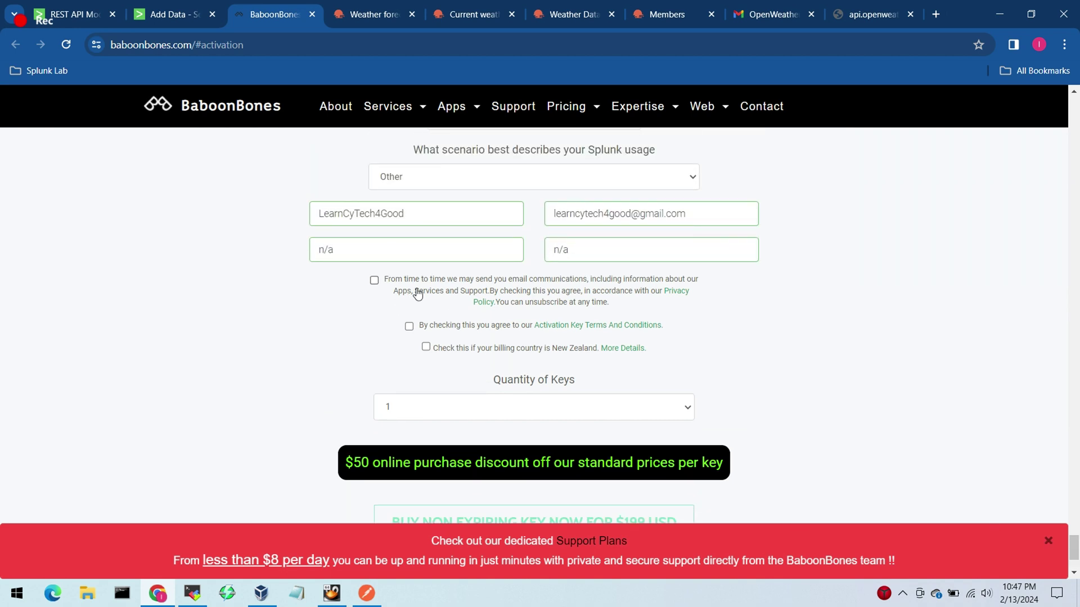
{"action": "left_click", "coordinate": [374, 280]}
{"action": "left_click", "coordinate": [409, 326]}
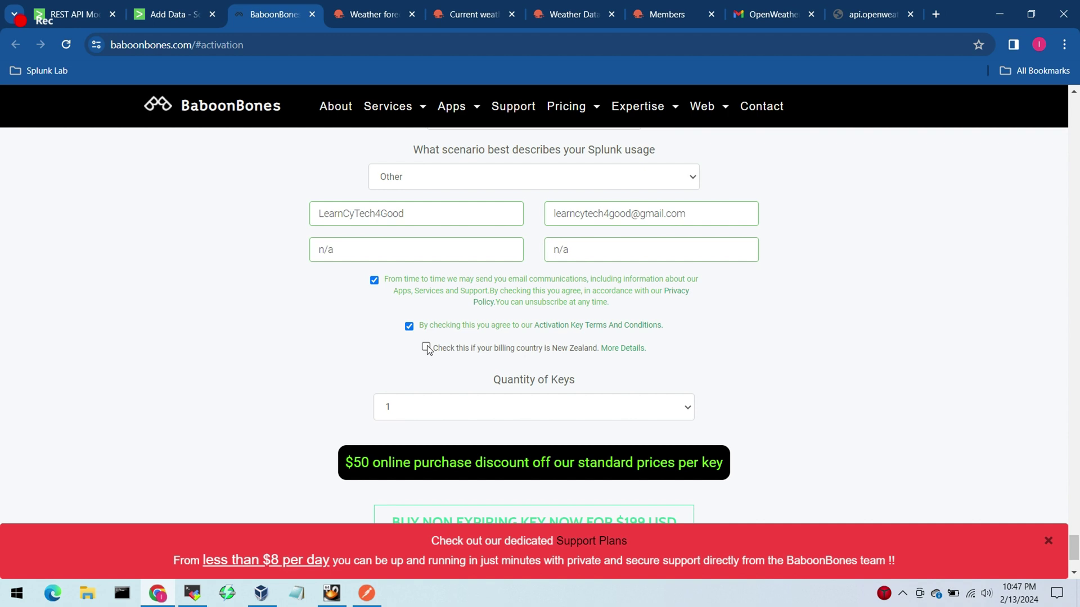
{"action": "left_click", "coordinate": [426, 348]}
{"action": "left_click_drag", "start_coordinate": [1073, 547], "coordinate": [1073, 557]}
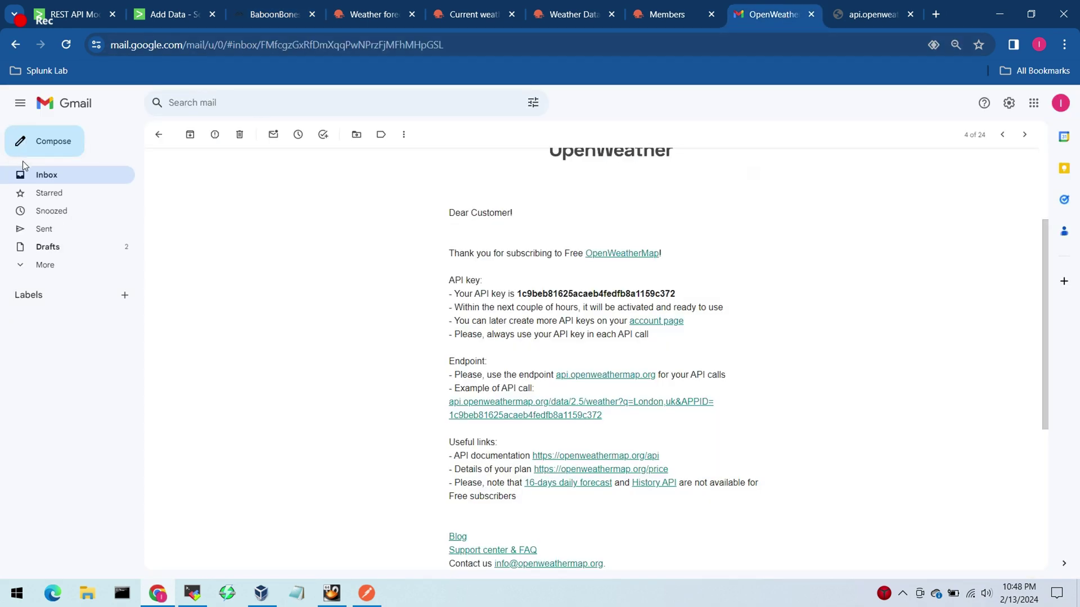
Step: Open the 'Your 14 Day Trial Activation Key' email and copy the activation key
{"action": "left_click", "coordinate": [60, 173]}
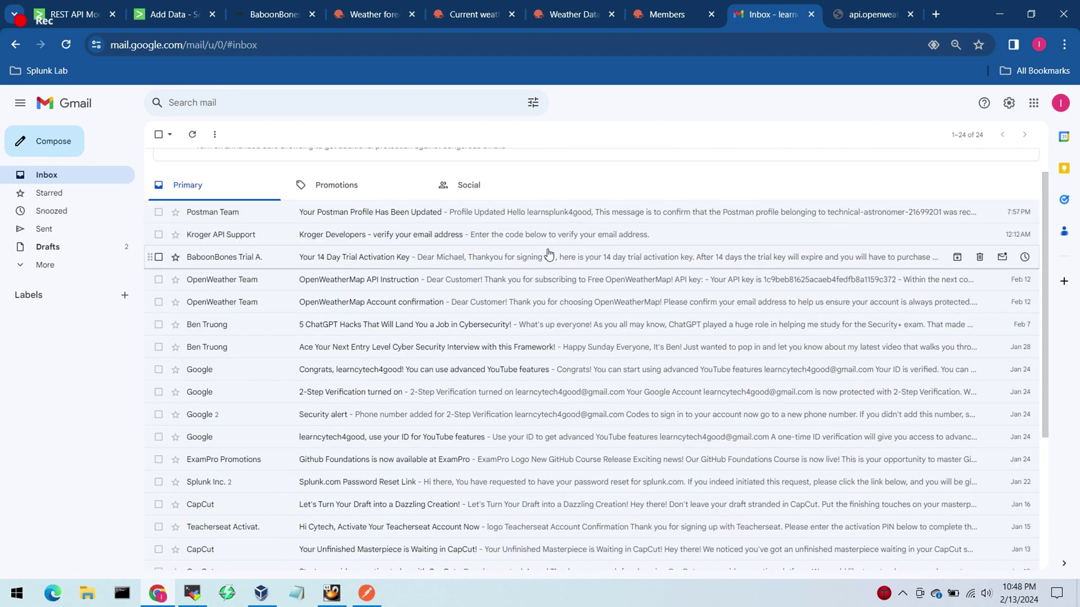
{"action": "left_click", "coordinate": [453, 262]}
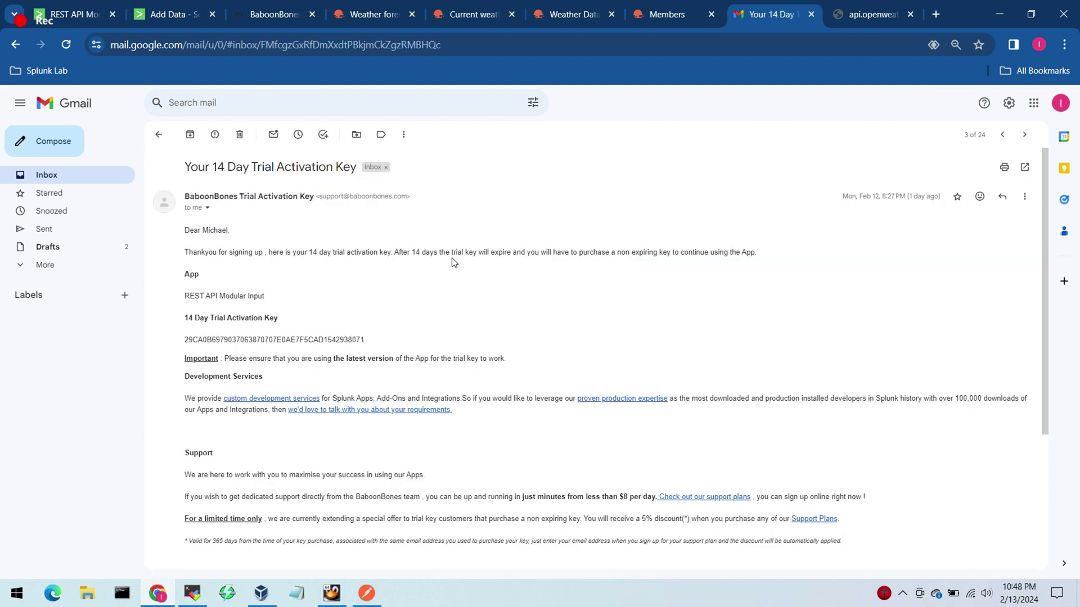
{"action": "scroll", "coordinate": [1044, 209], "scroll_direction": "down", "scroll_amount": 1}
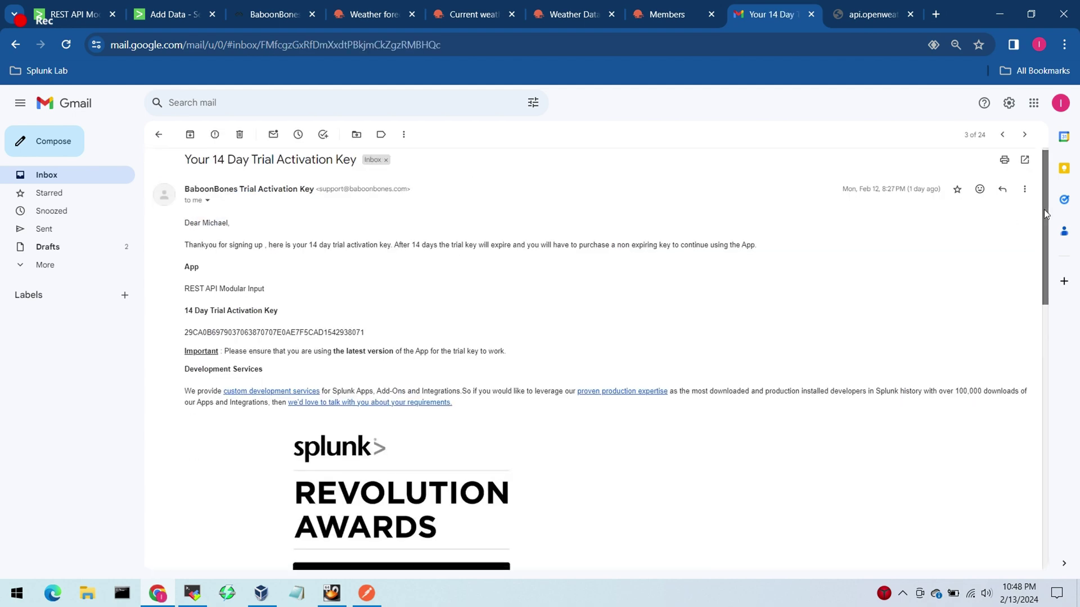
{"action": "left_click_drag", "start_coordinate": [1044, 209], "coordinate": [1042, 242]}
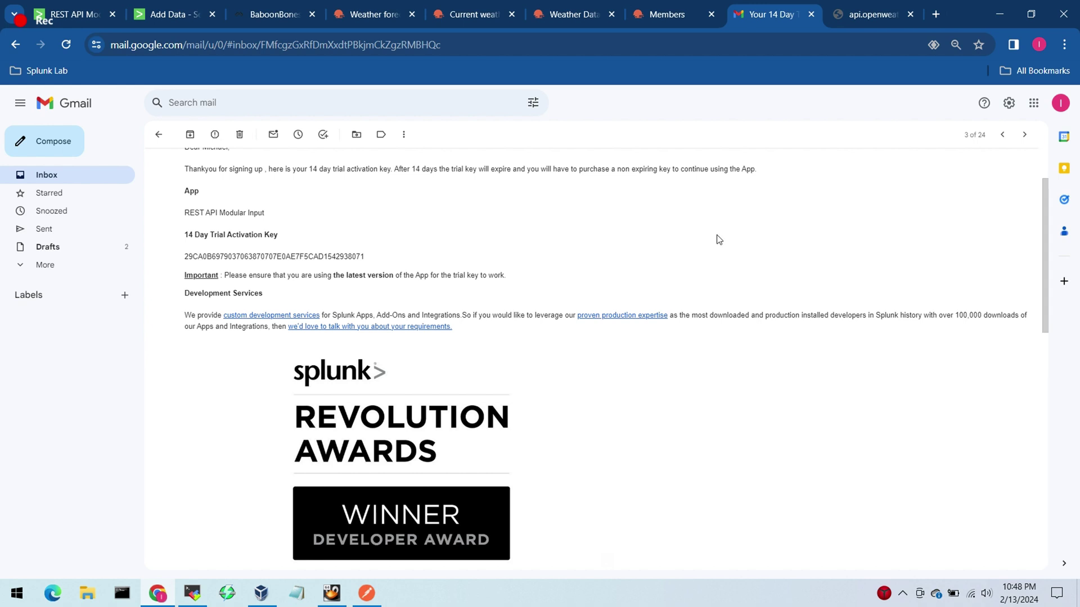
{"action": "double_click", "coordinate": [207, 257]}
{"action": "key", "text": "ctrl+c"}
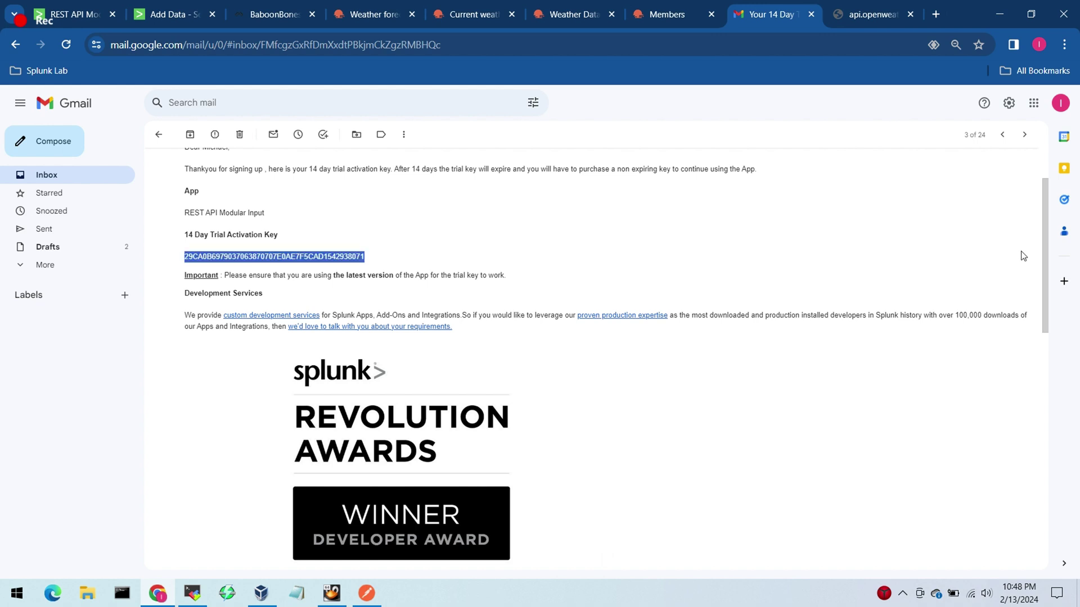
{"action": "left_click", "coordinate": [173, 20]}
Step: Paste the trial key into the REST input's Activation Key field
{"action": "left_click", "coordinate": [633, 308]}
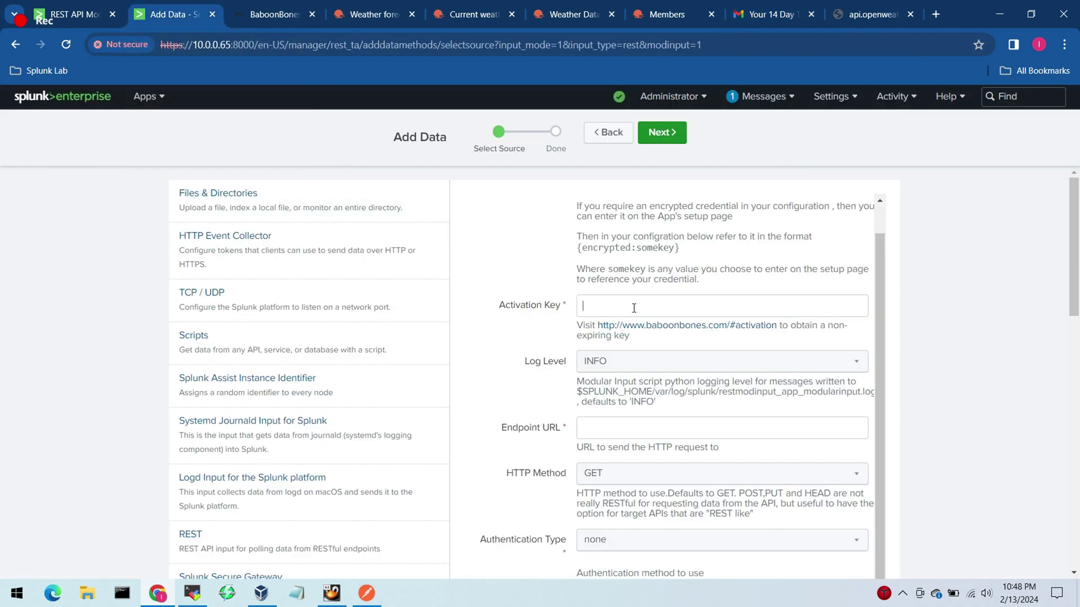
{"action": "key", "text": "ctrl+v"}
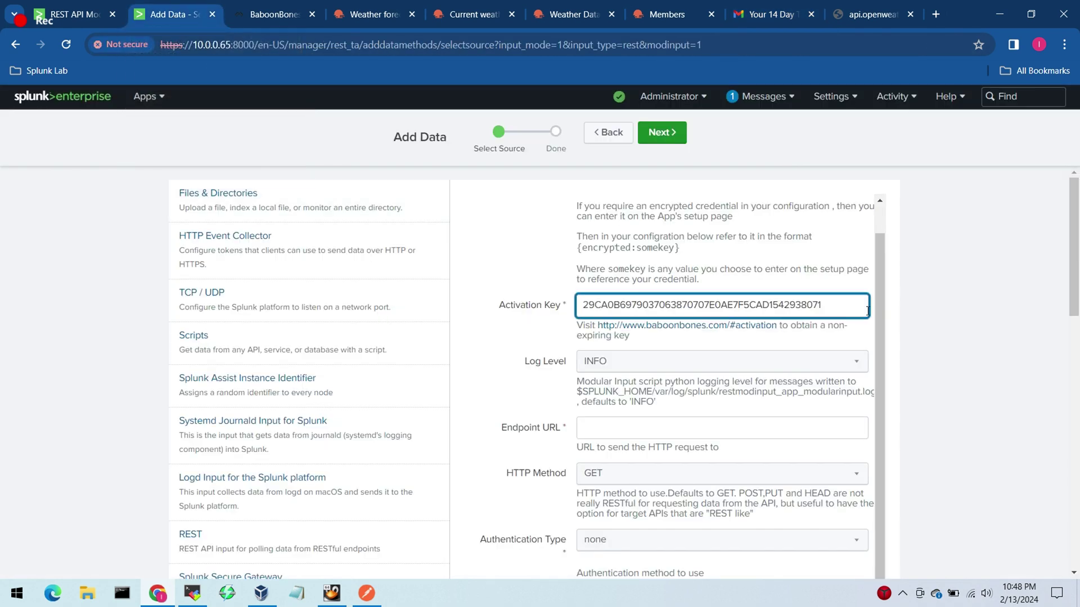
{"action": "scroll", "coordinate": [879, 315], "scroll_direction": "down", "scroll_amount": 1}
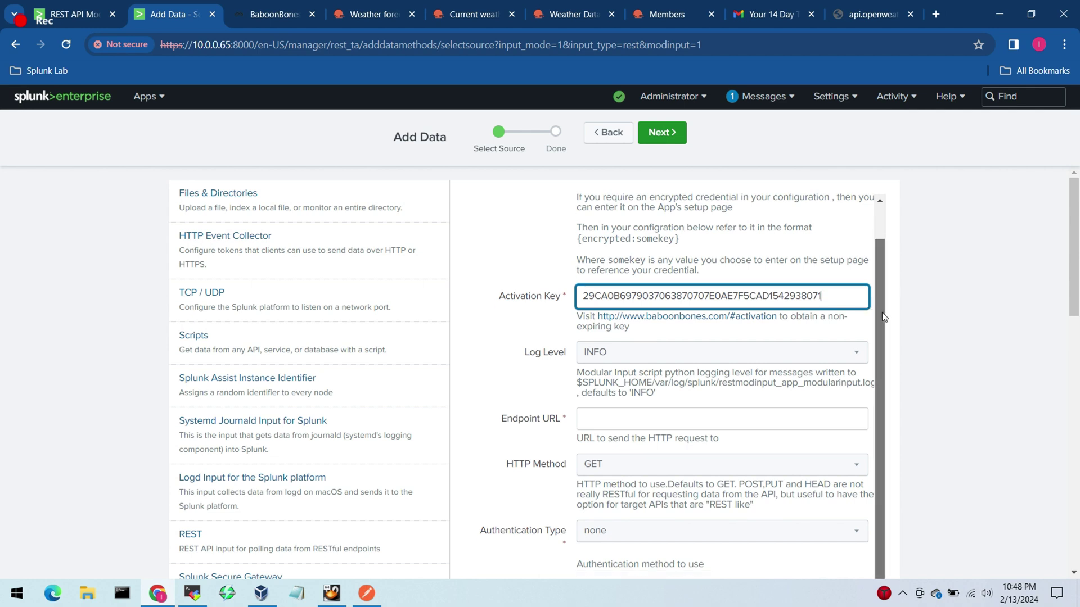
{"action": "scroll", "coordinate": [883, 316], "scroll_direction": "down", "scroll_amount": 1}
{"action": "scroll", "coordinate": [883, 316], "scroll_direction": "down", "scroll_amount": 1}
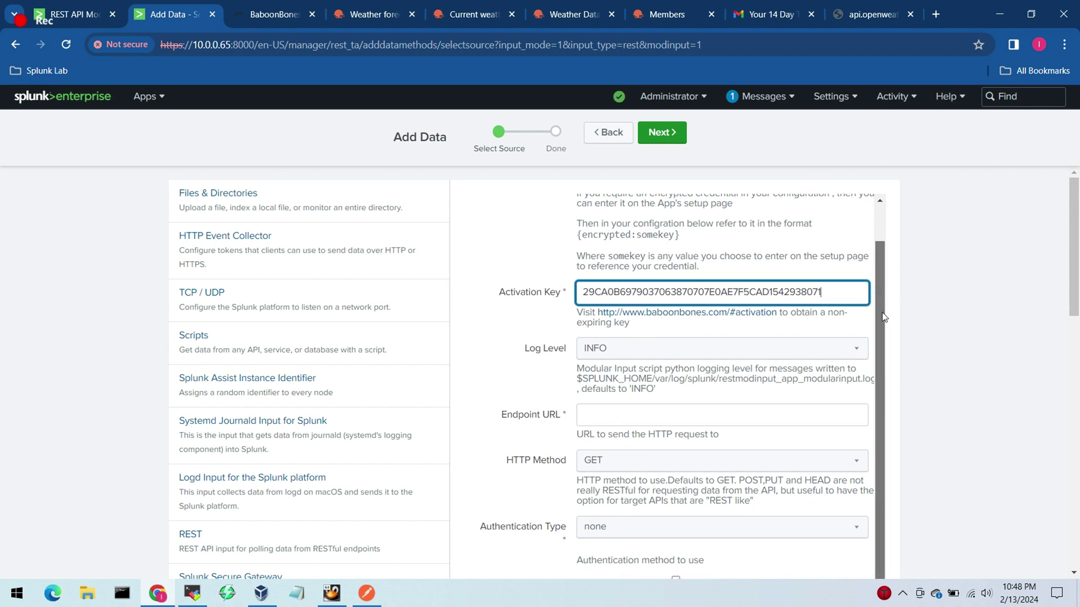
{"action": "left_click_drag", "start_coordinate": [883, 316], "coordinate": [870, 373]}
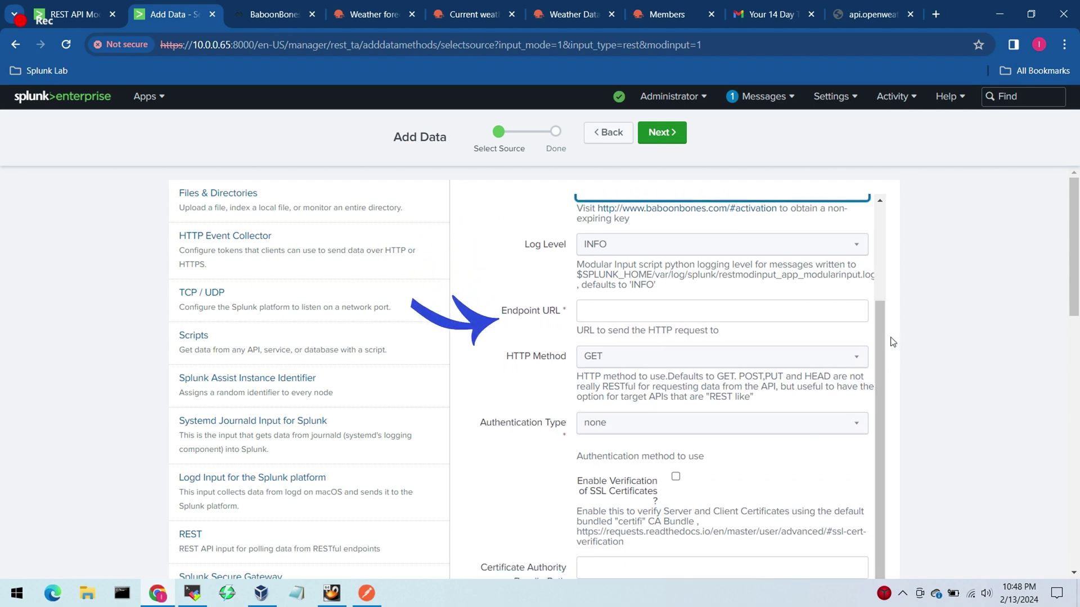
{"action": "left_click_drag", "start_coordinate": [1074, 259], "coordinate": [1070, 295]}
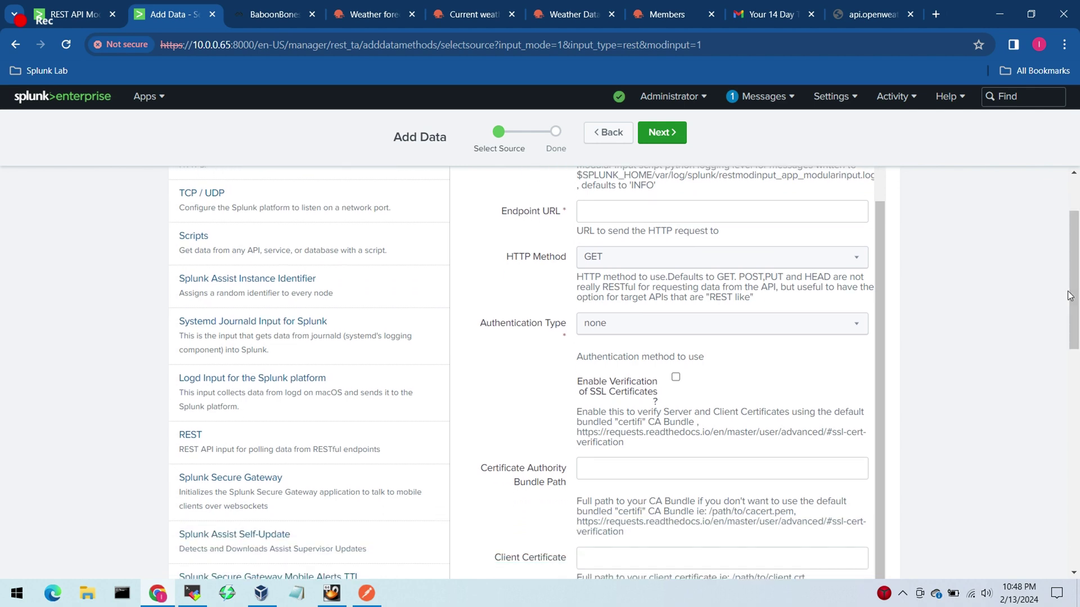
Step: Copy the full OpenWeather request URL from Postman
{"action": "left_click", "coordinate": [367, 593]}
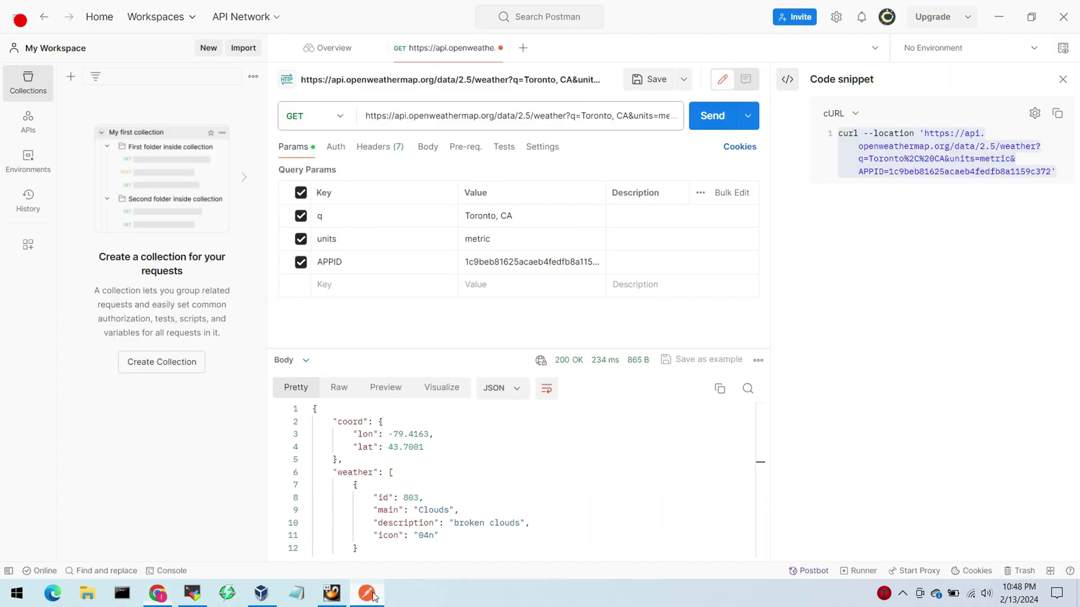
{"action": "left_click", "coordinate": [565, 118]}
{"action": "key", "text": "ctrl+a"}
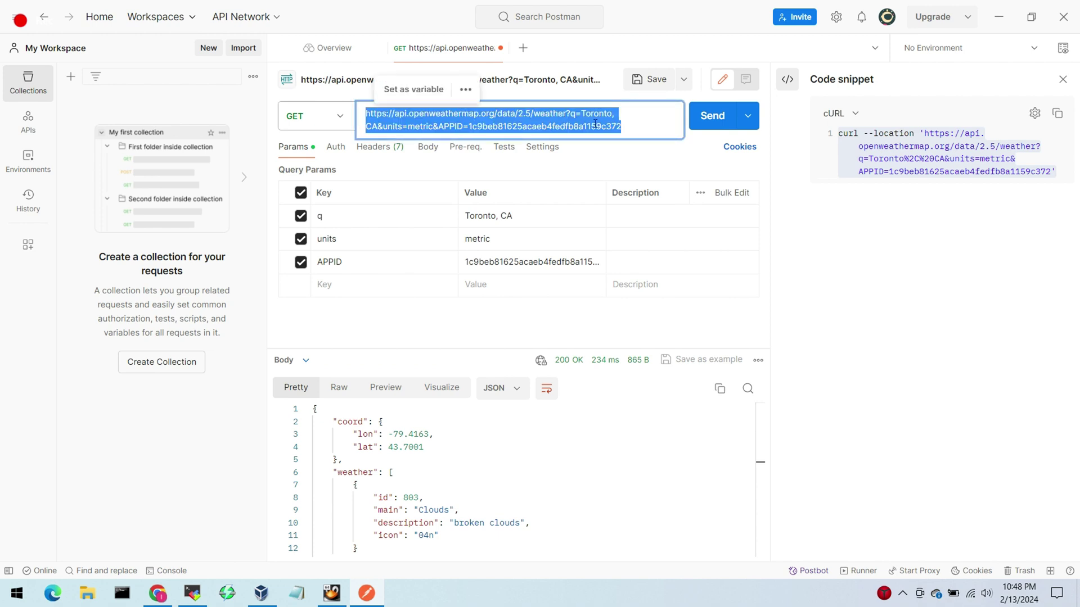
{"action": "key", "text": "alt+Tab"}
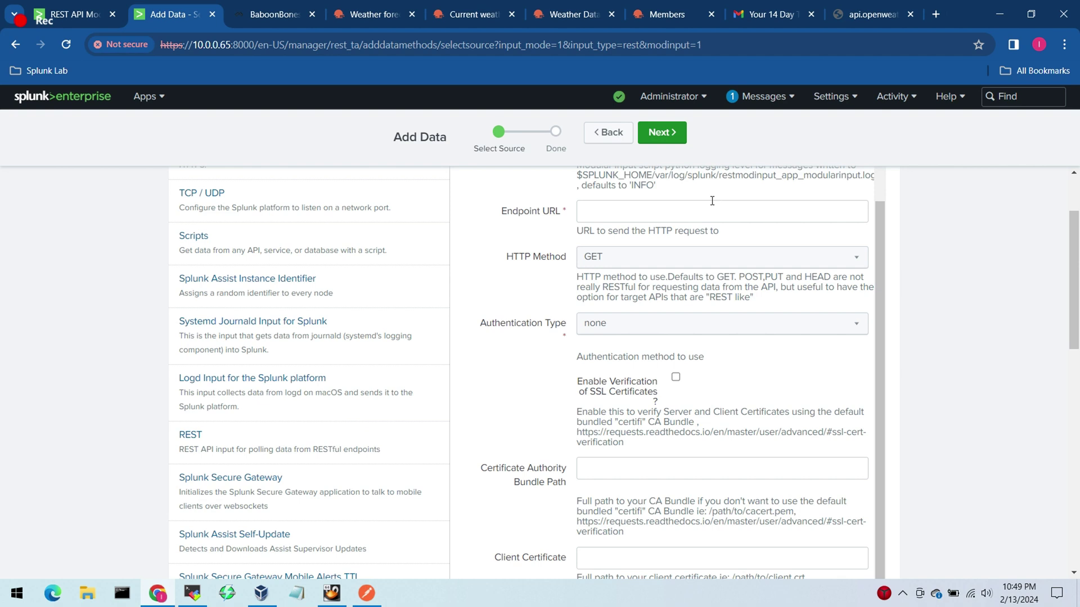
Step: Paste the OpenWeather request URL as the endpoint and keep GET as HTTP method
{"action": "left_click", "coordinate": [712, 214]}
{"action": "key", "text": "ctrl+v"}
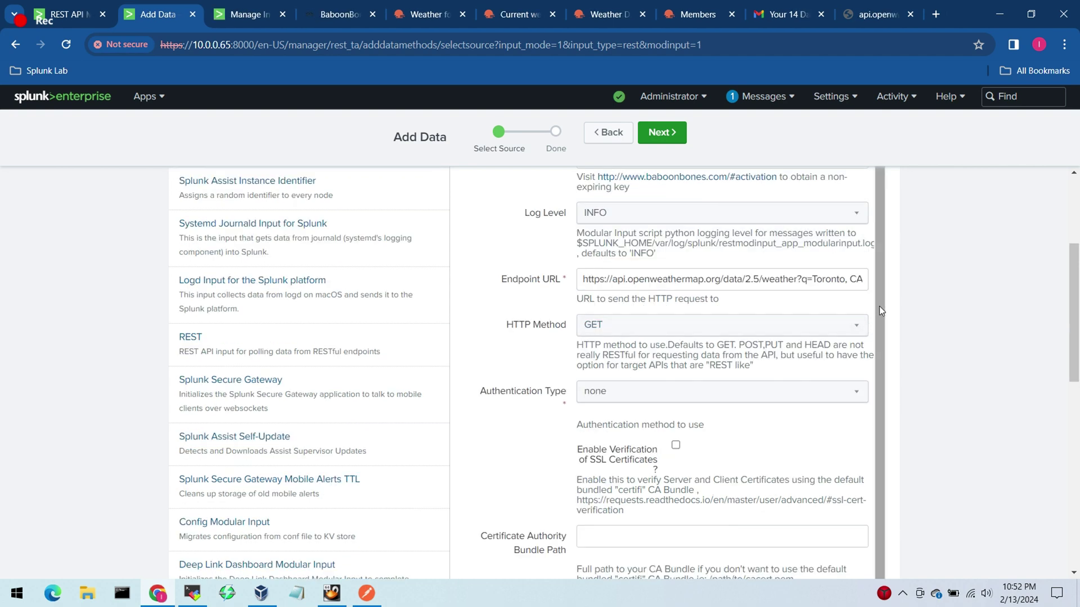
{"action": "scroll", "coordinate": [879, 306], "scroll_direction": "down", "scroll_amount": 1}
{"action": "left_click", "coordinate": [742, 270]}
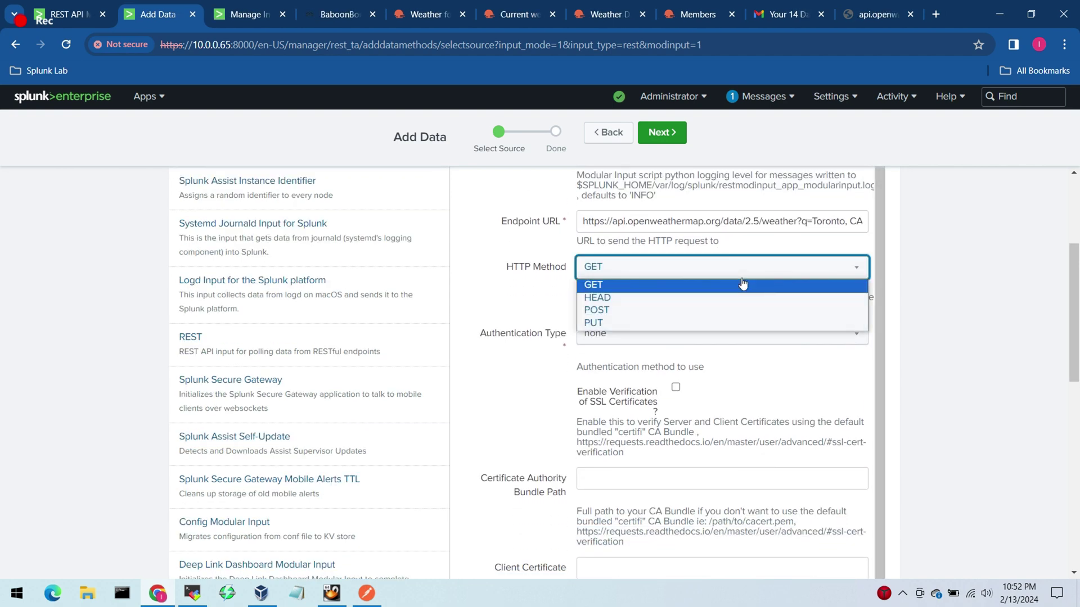
{"action": "left_click", "coordinate": [743, 285]}
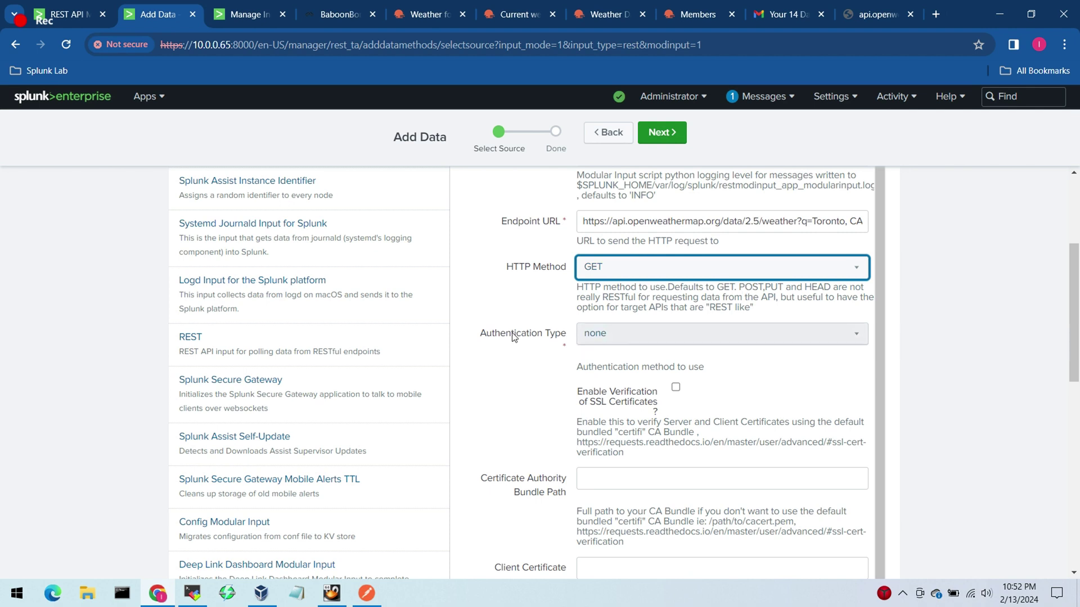
Step: Set the REST input's Authentication Type to basic
{"action": "double_click", "coordinate": [541, 336]}
{"action": "left_click_drag", "start_coordinate": [556, 346], "coordinate": [651, 342]}
{"action": "left_click", "coordinate": [651, 342]}
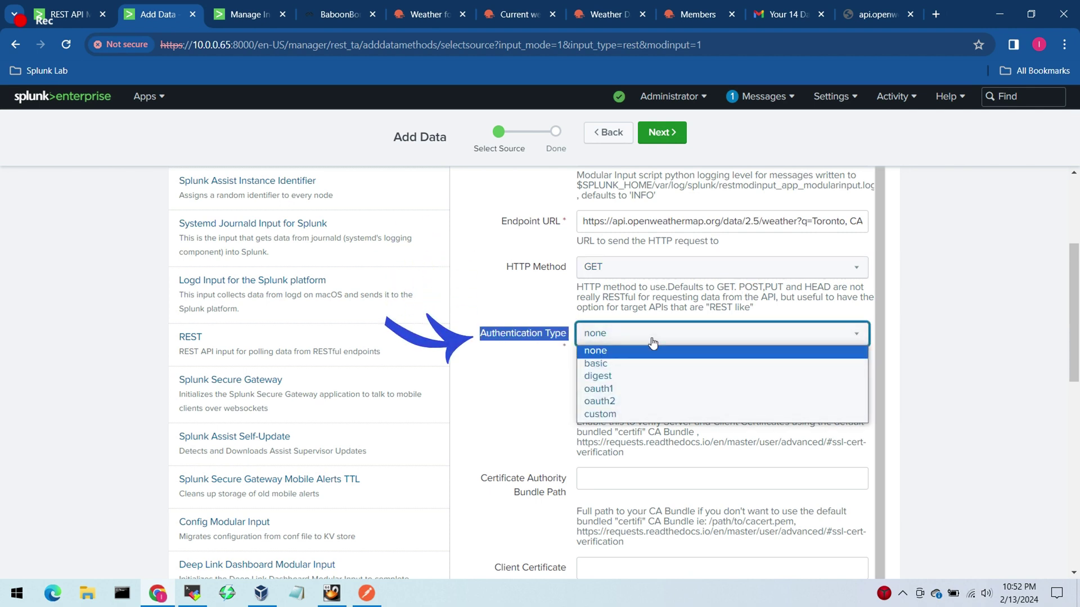
{"action": "left_click", "coordinate": [529, 336]}
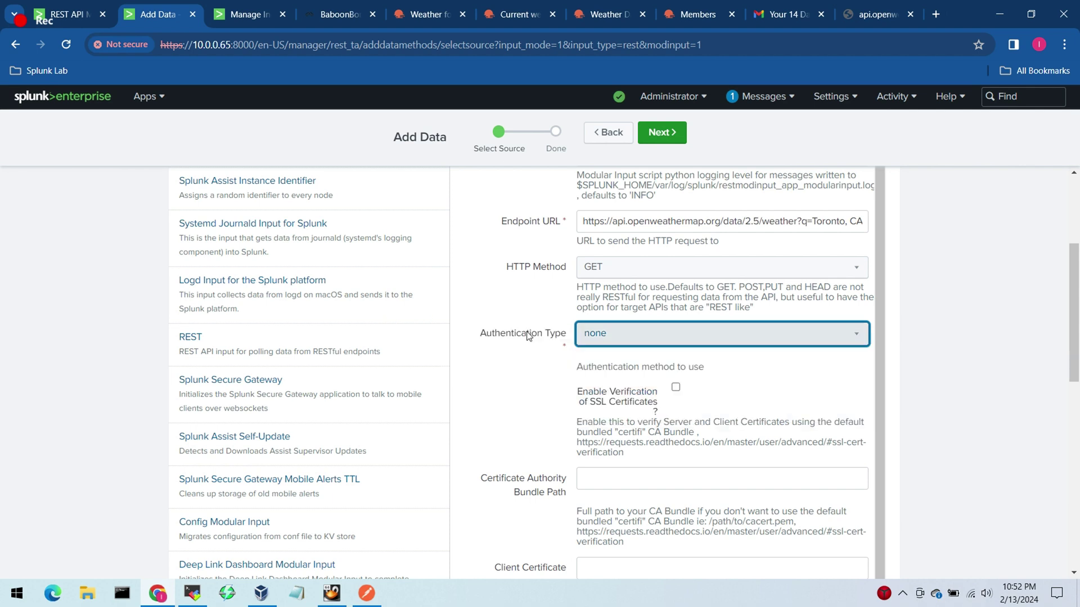
{"action": "left_click", "coordinate": [613, 335]}
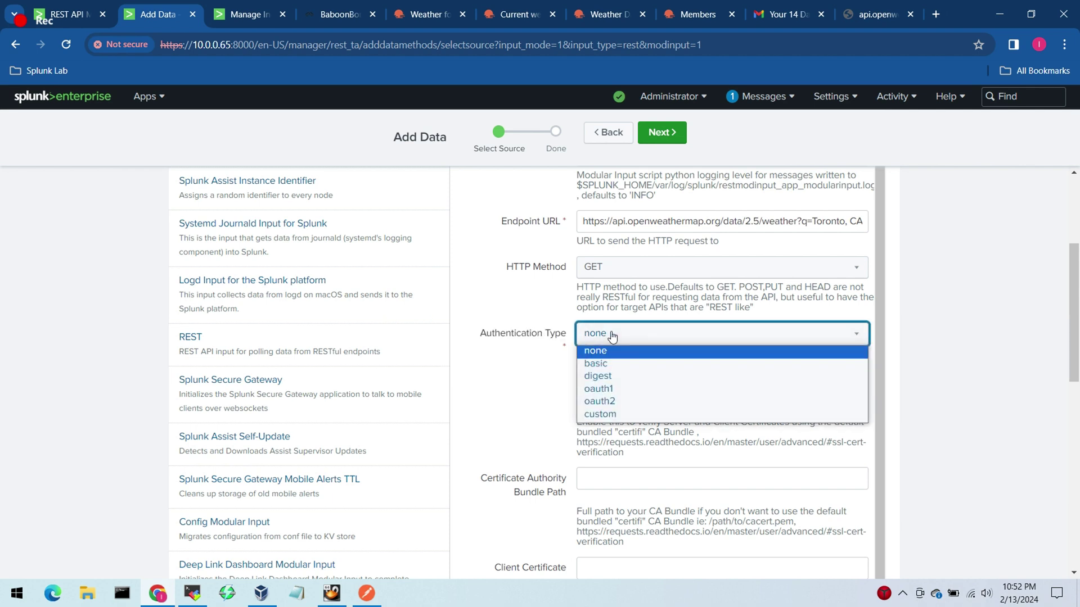
{"action": "left_click", "coordinate": [604, 364]}
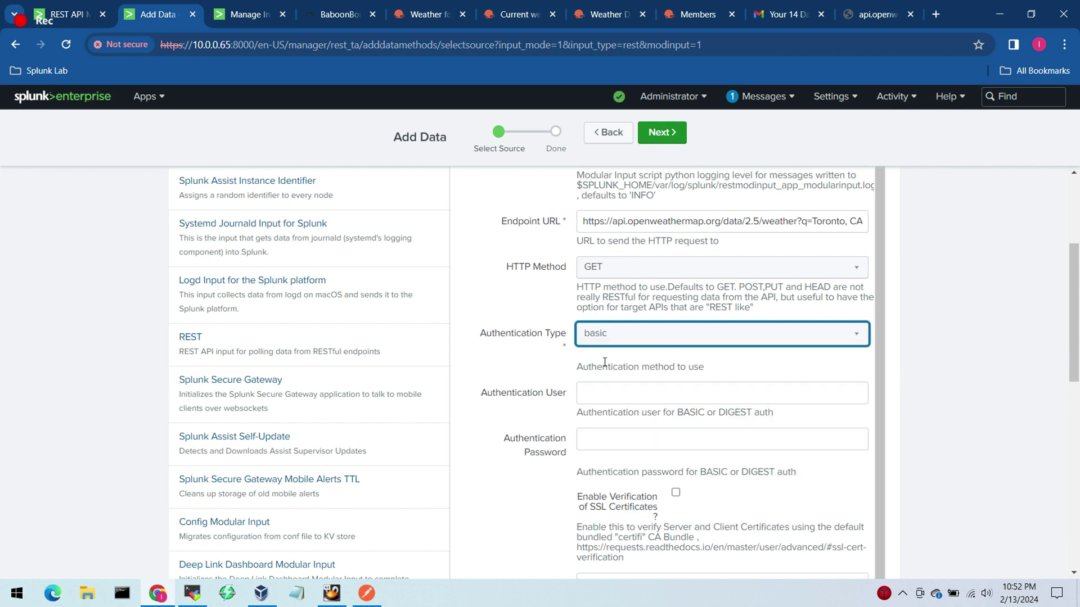
{"action": "left_click", "coordinate": [617, 335]}
{"action": "left_click", "coordinate": [617, 336]}
Step: Enter a polling interval of 180 seconds and scroll down to the Source type section
{"action": "left_click_drag", "start_coordinate": [881, 311], "coordinate": [875, 540]}
{"action": "scroll", "coordinate": [907, 493], "scroll_direction": "down", "scroll_amount": 7}
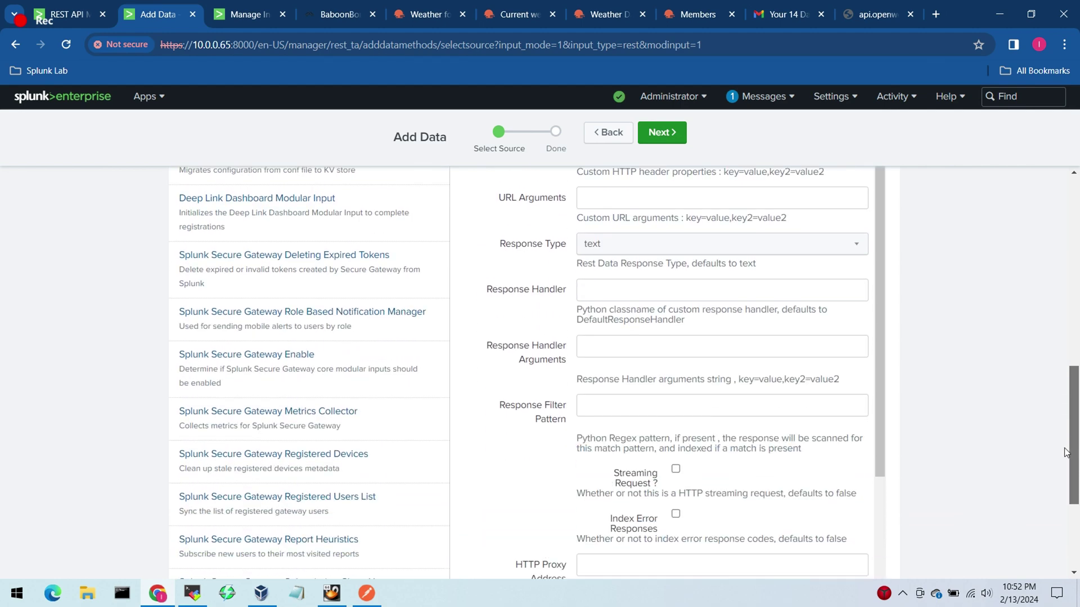
{"action": "left_click_drag", "start_coordinate": [881, 264], "coordinate": [872, 461]}
{"action": "left_click", "coordinate": [647, 420]}
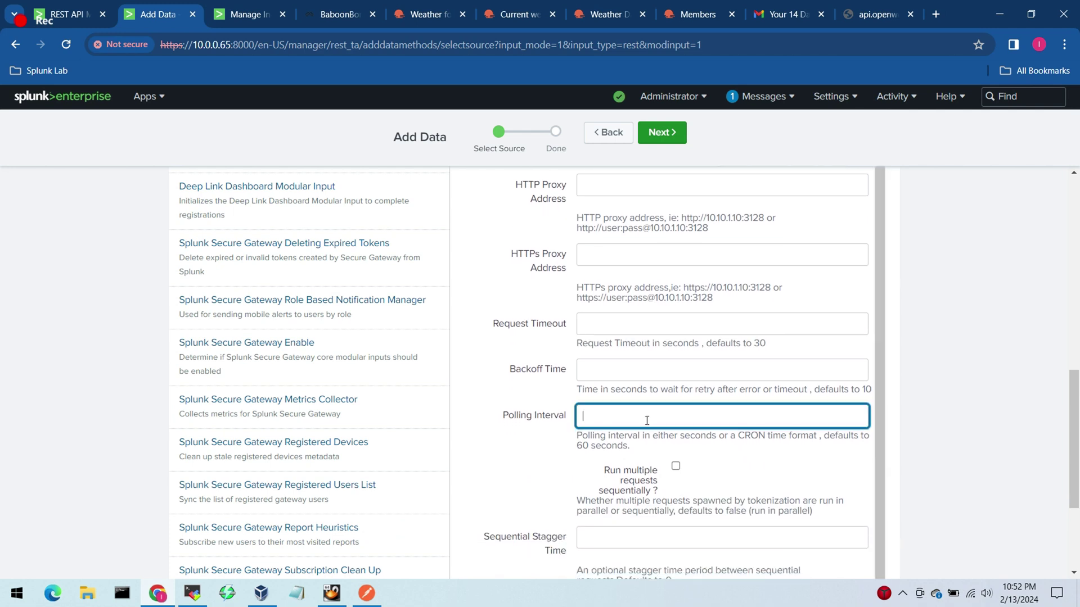
{"action": "left_click_drag", "start_coordinate": [497, 416], "coordinate": [567, 416]}
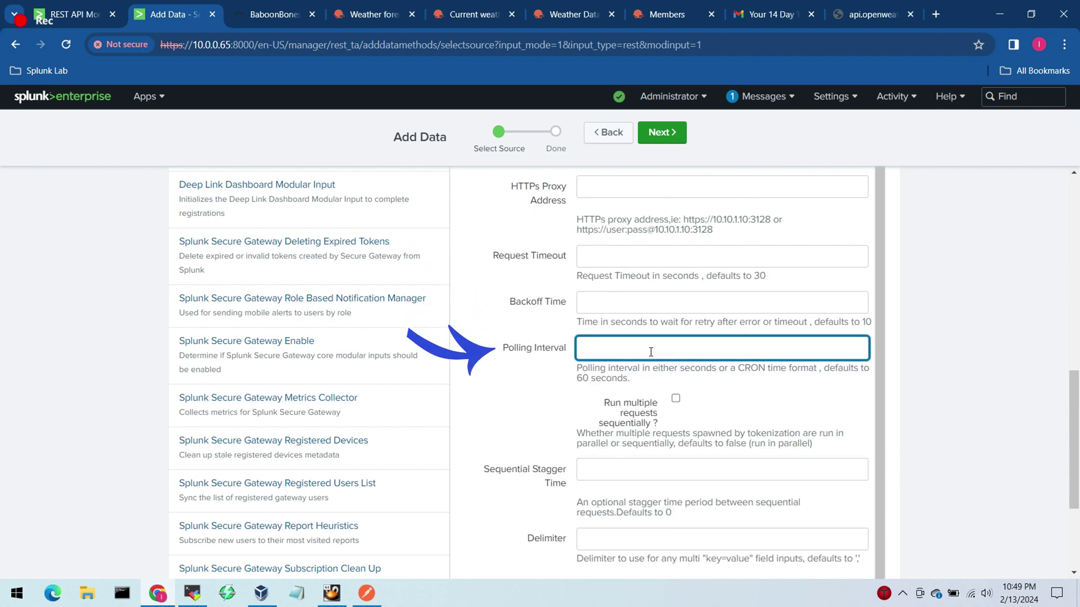
{"action": "type", "text": "180"}
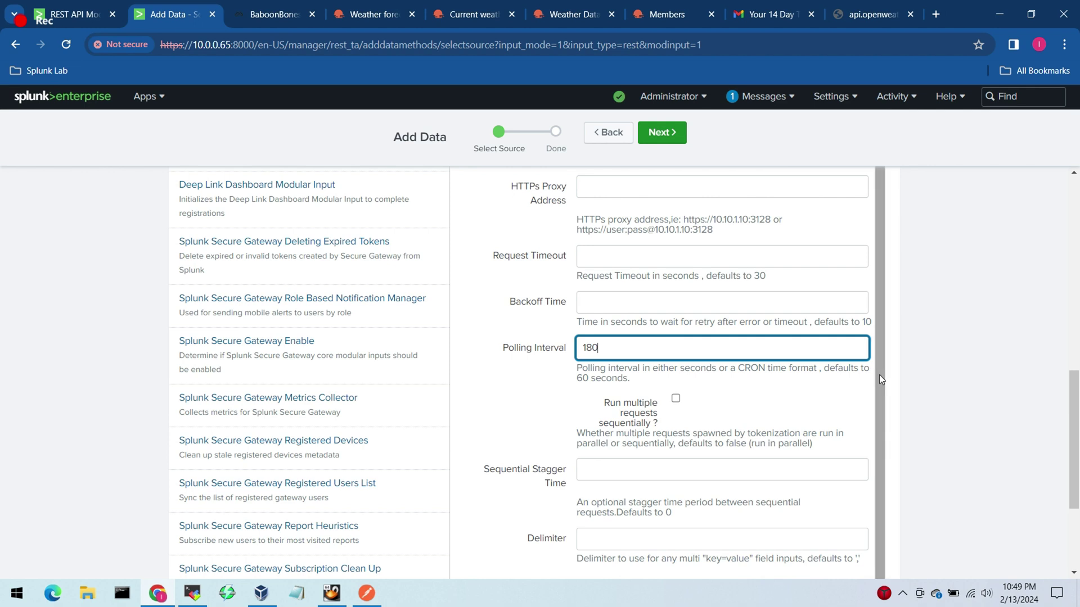
{"action": "left_click_drag", "start_coordinate": [879, 375], "coordinate": [874, 396]}
{"action": "scroll", "coordinate": [1048, 419], "scroll_direction": "down", "scroll_amount": 3}
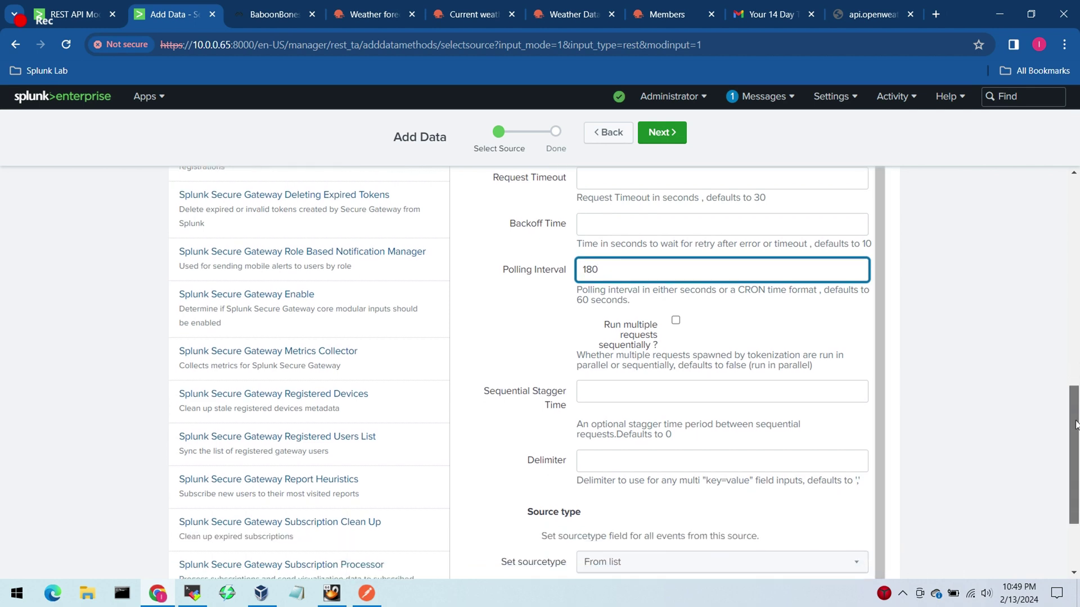
{"action": "scroll", "coordinate": [1063, 454], "scroll_direction": "down", "scroll_amount": 1}
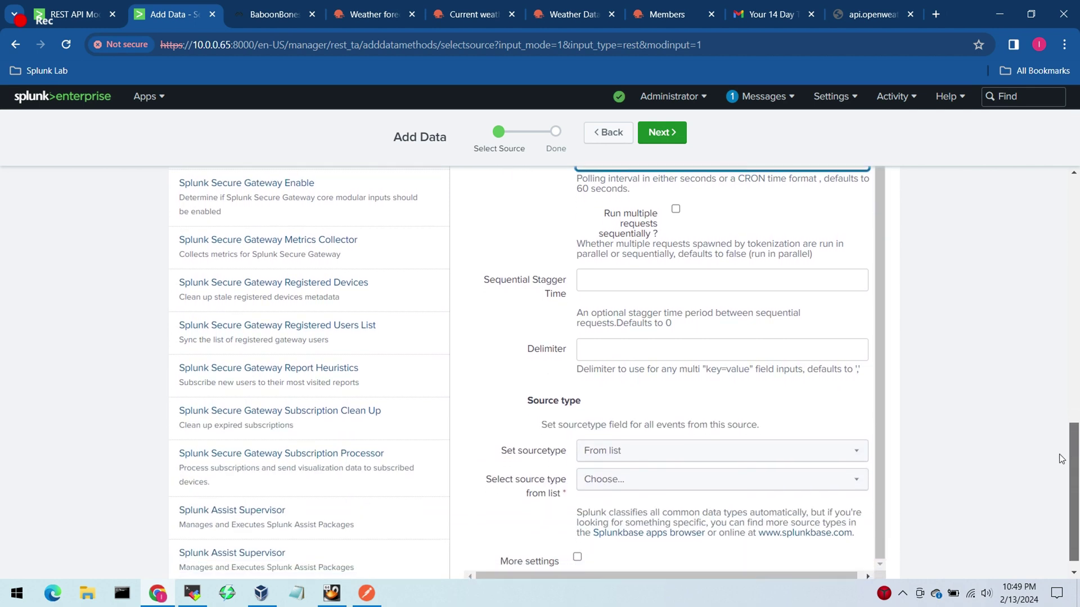
{"action": "scroll", "coordinate": [1060, 460], "scroll_direction": "down", "scroll_amount": 1}
{"action": "scroll", "coordinate": [1059, 463], "scroll_direction": "down", "scroll_amount": 1}
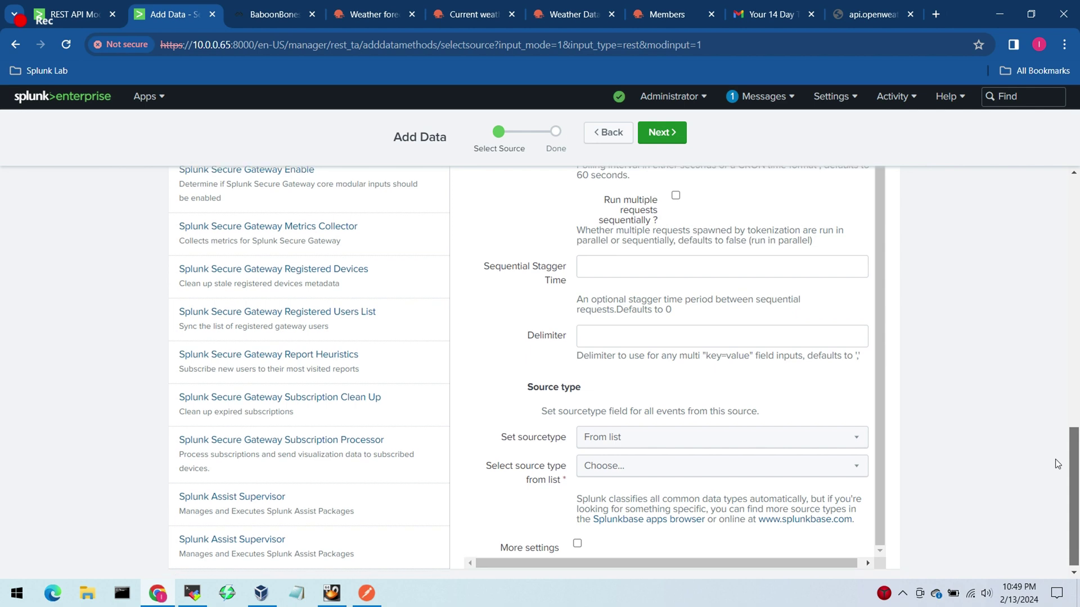
Step: Switch the REST input's sourcetype setting to Manual and enter weather_api as the source type
{"action": "left_click", "coordinate": [833, 436]}
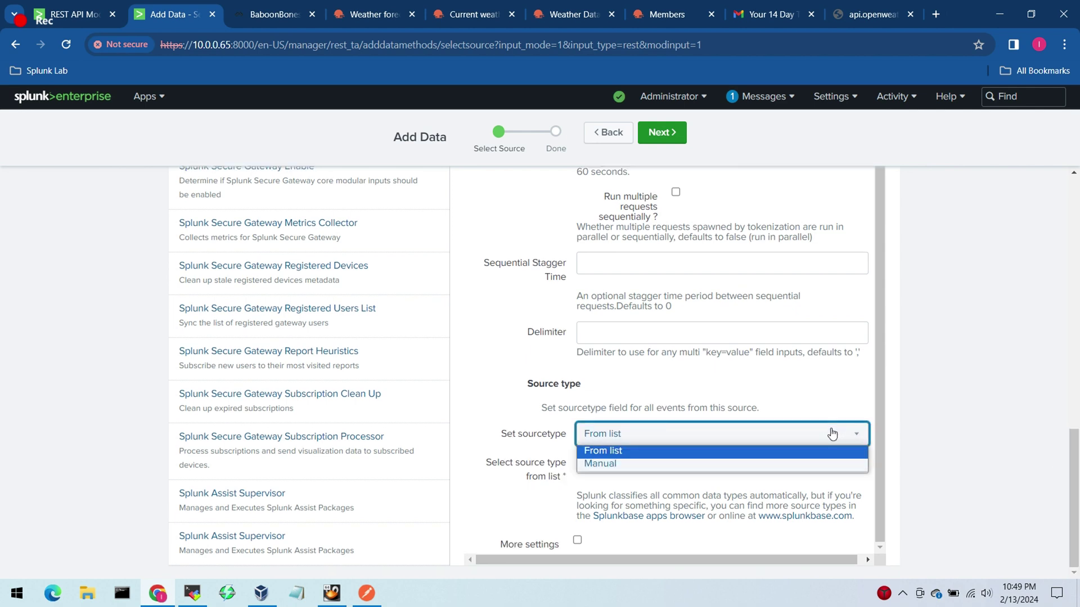
{"action": "left_click", "coordinate": [802, 461]}
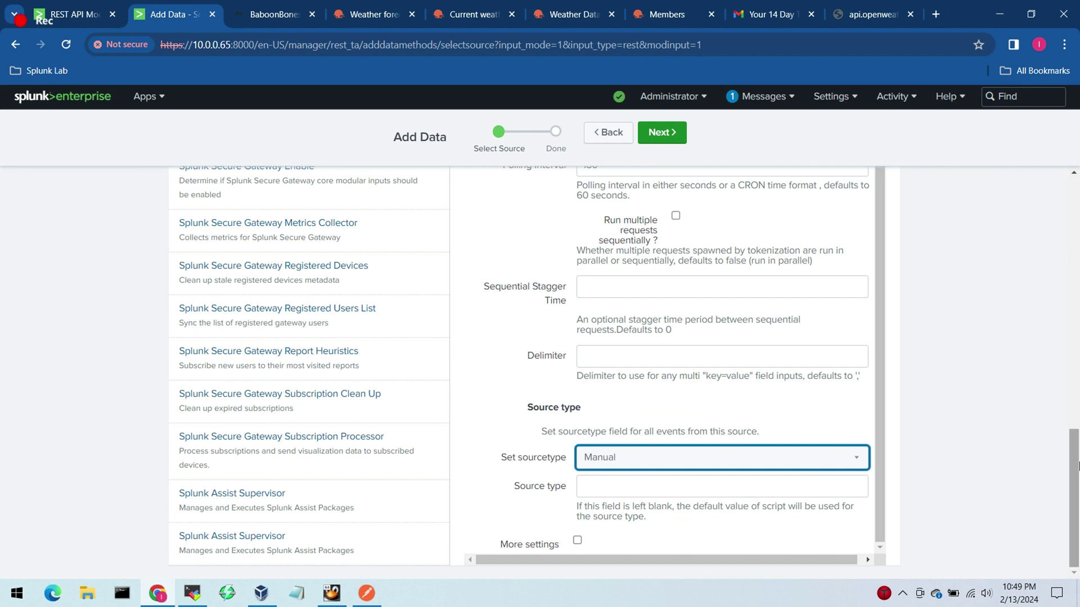
{"action": "left_click", "coordinate": [703, 492]}
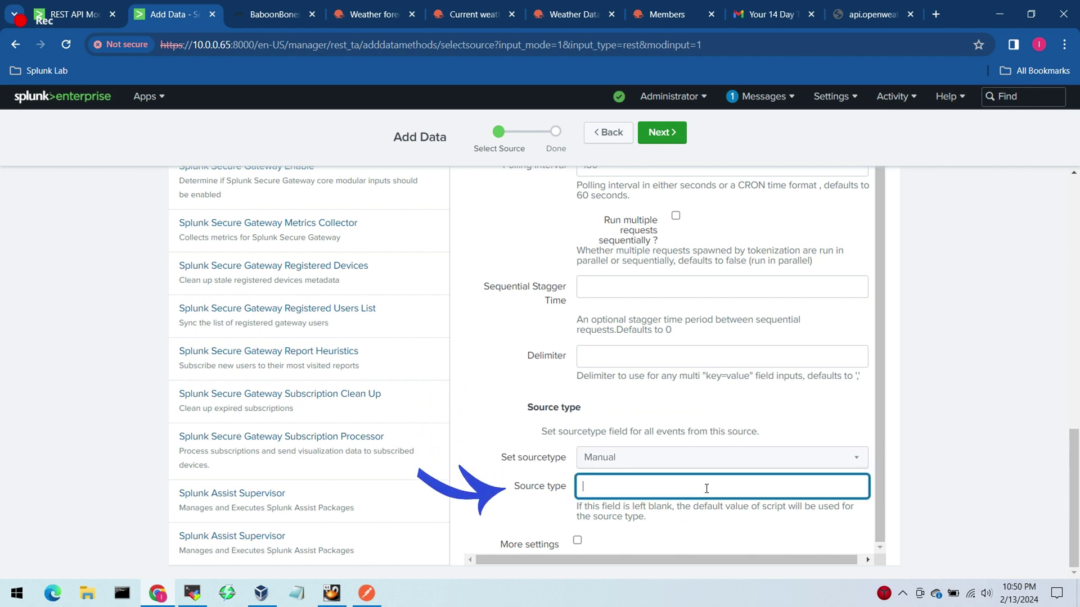
{"action": "left_click", "coordinate": [668, 464]}
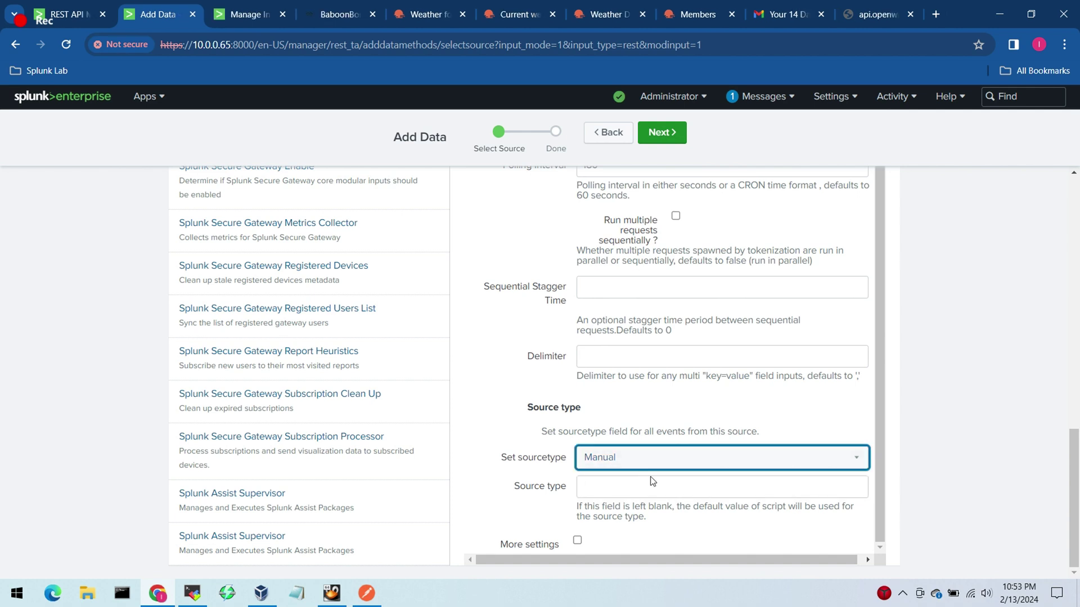
{"action": "left_click", "coordinate": [650, 485]}
{"action": "type", "text": "wea"}
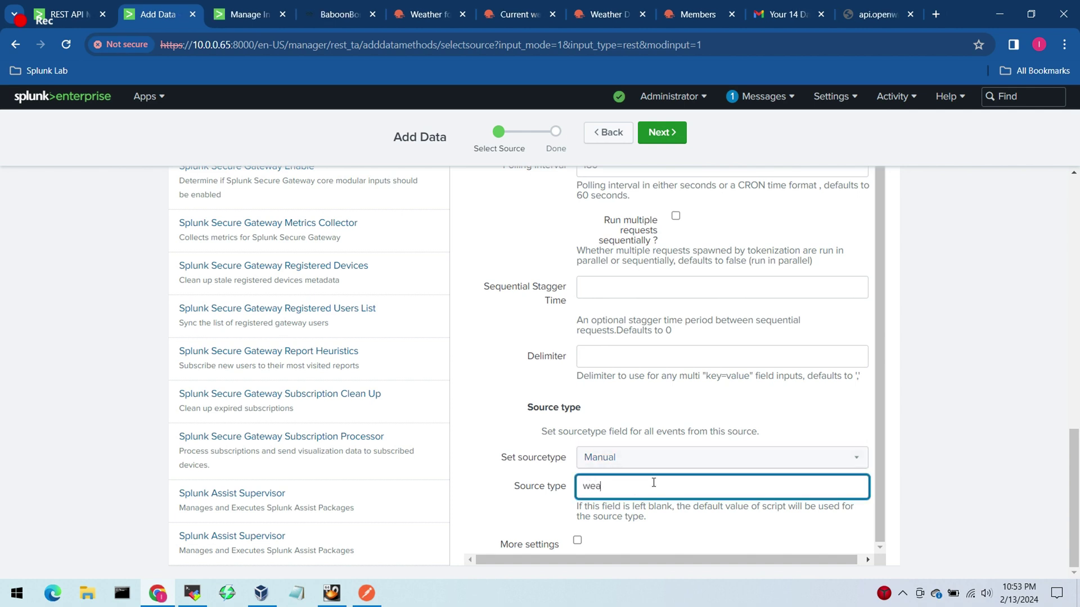
{"action": "type", "text": "ther_api"}
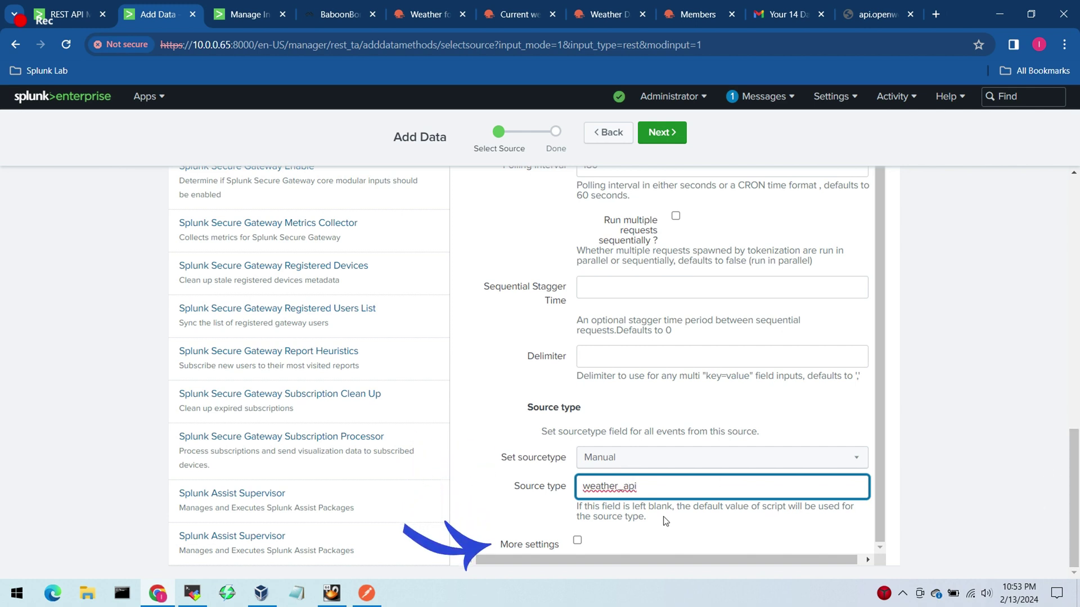
{"action": "left_click", "coordinate": [489, 468]}
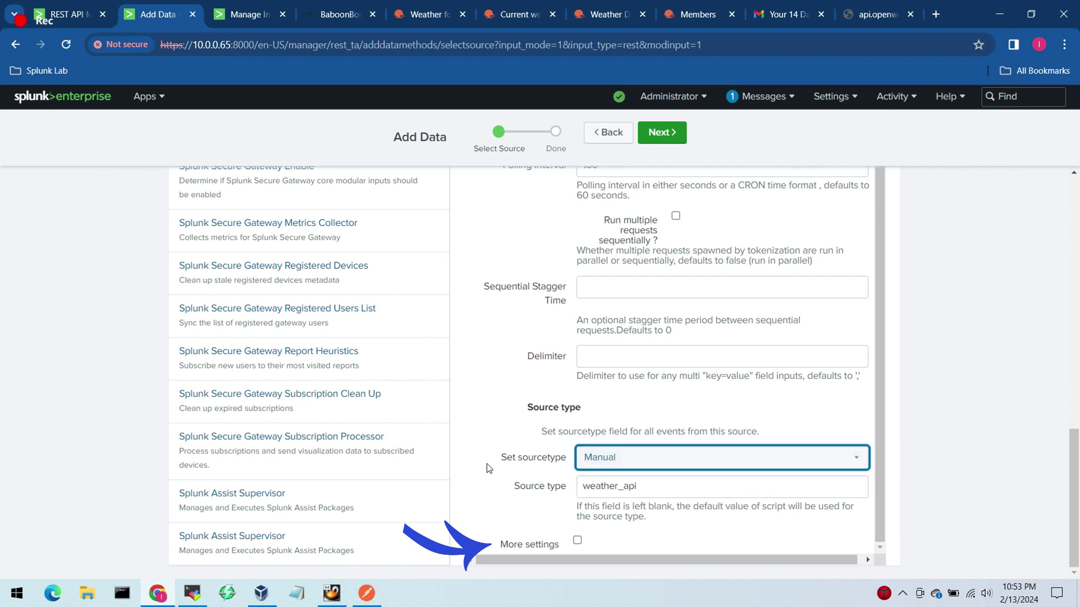
Step: Under More settings, leave the host as $decideOnStartup and choose the weather index
{"action": "left_click", "coordinate": [577, 541]}
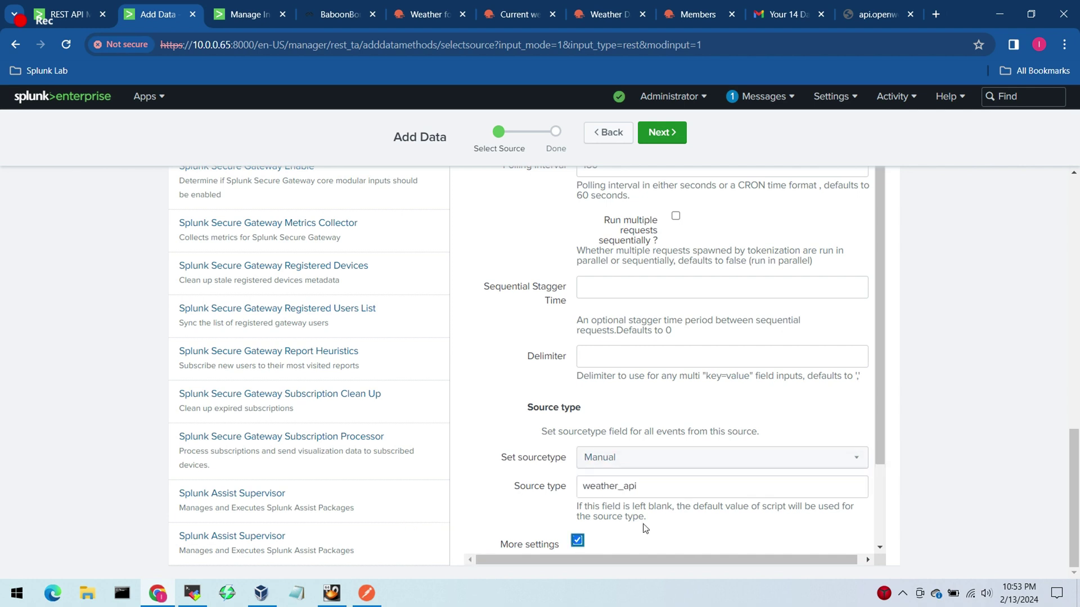
{"action": "left_click_drag", "start_coordinate": [880, 397], "coordinate": [876, 495]}
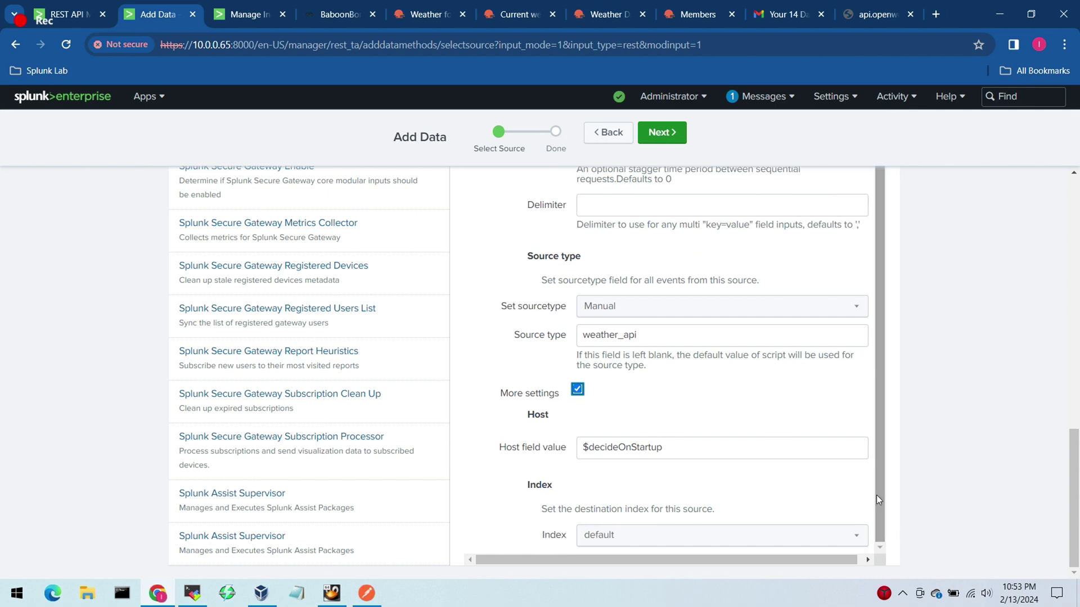
{"action": "left_click", "coordinate": [524, 448]}
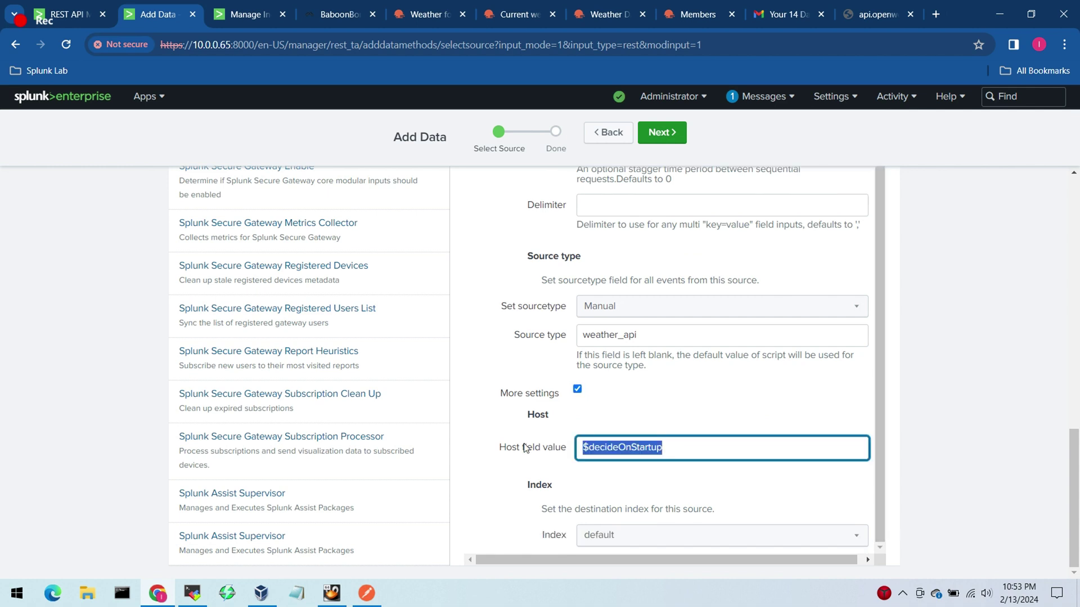
{"action": "left_click", "coordinate": [632, 537]}
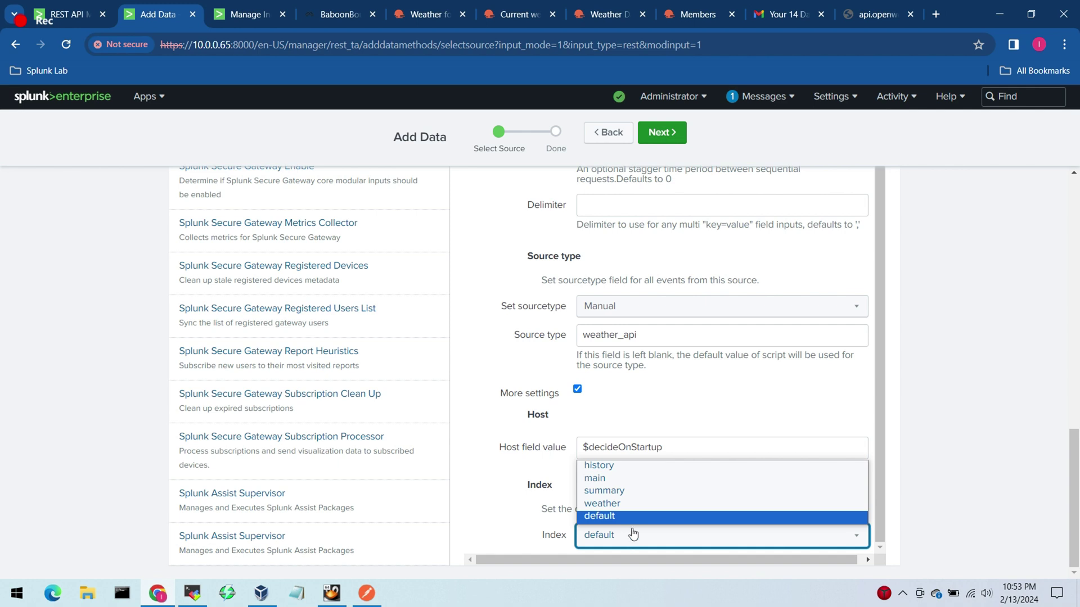
{"action": "left_click", "coordinate": [639, 509]}
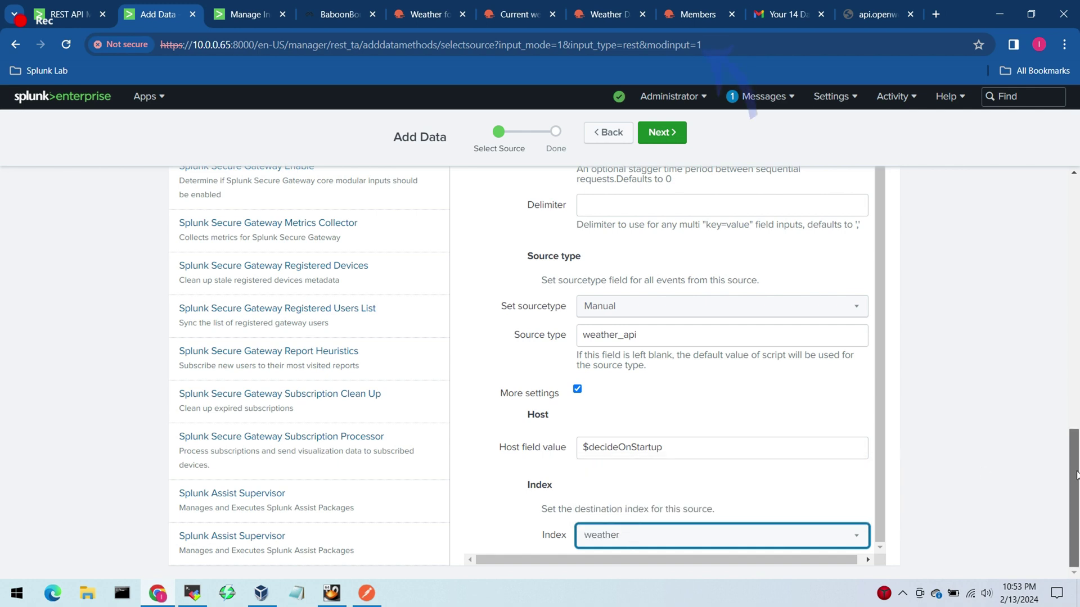
{"action": "mouse_move", "coordinate": [1077, 471]}
{"action": "left_mouse_down"}
{"action": "mouse_move", "coordinate": [1075, 268]}
{"action": "mouse_move", "coordinate": [1074, 534]}
{"action": "left_mouse_up"}
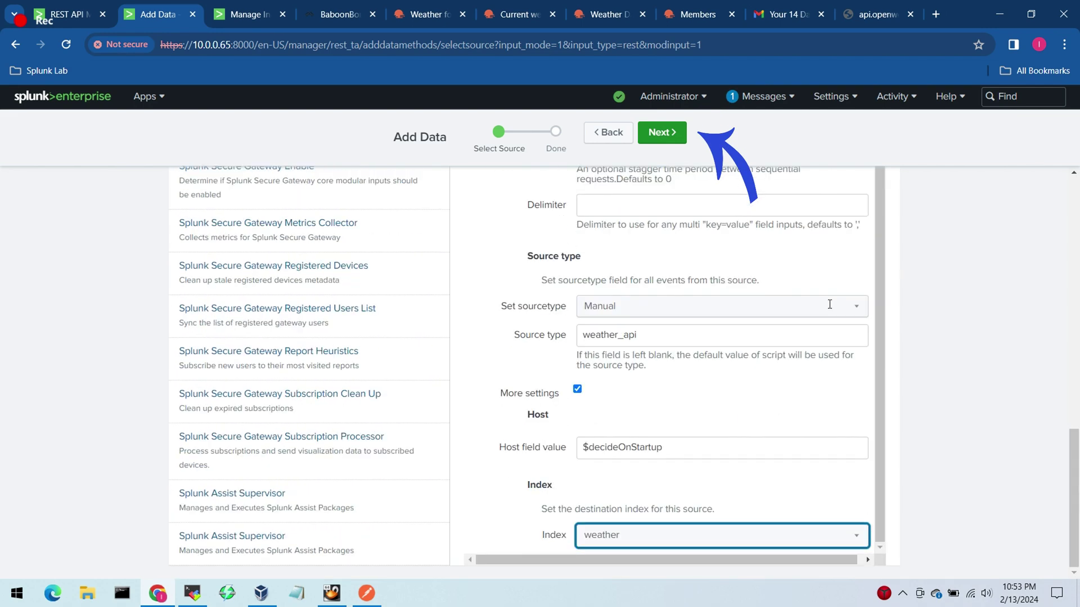
Step: Submit the weather_api REST input, then launch Start Searching from the confirmation page
{"action": "left_click", "coordinate": [662, 133]}
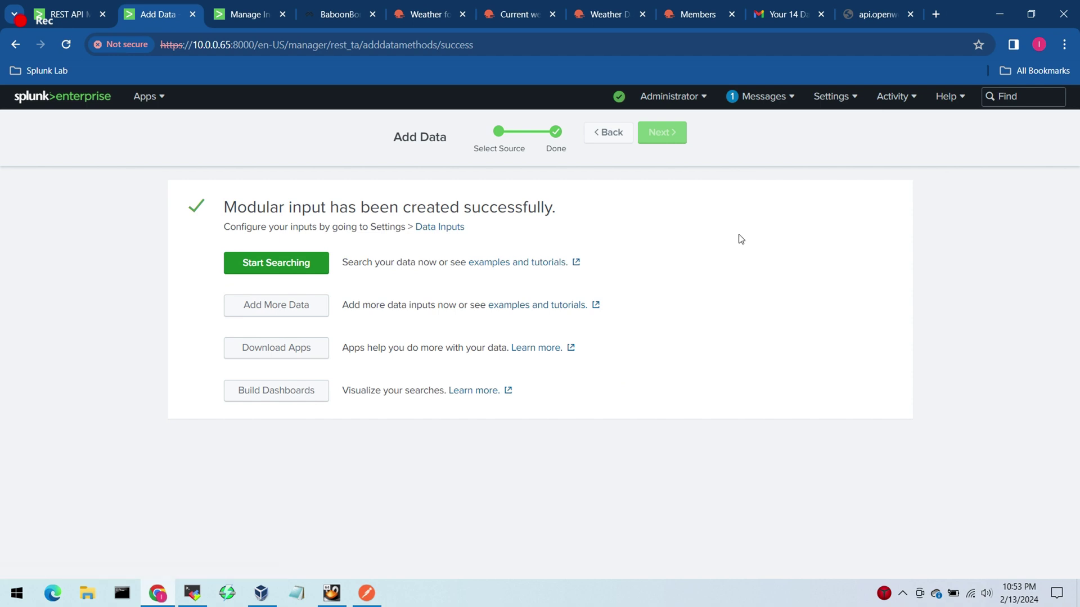
{"action": "left_click", "coordinate": [310, 269]}
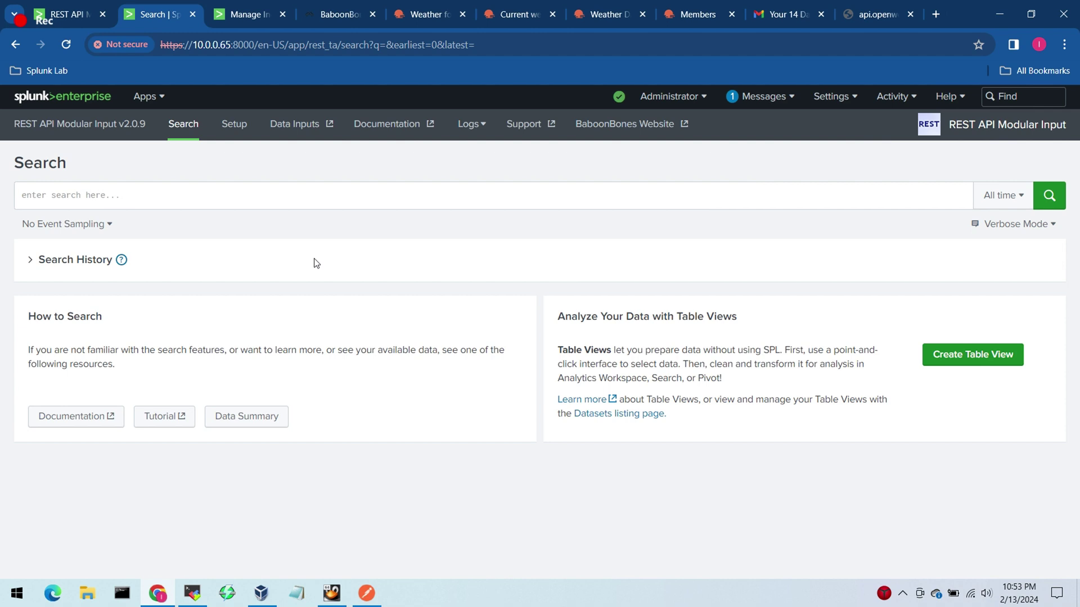
Step: Run the search index=weather to list the collected Toronto weather events
{"action": "left_click", "coordinate": [249, 201]}
{"action": "type", "text": "ind"}
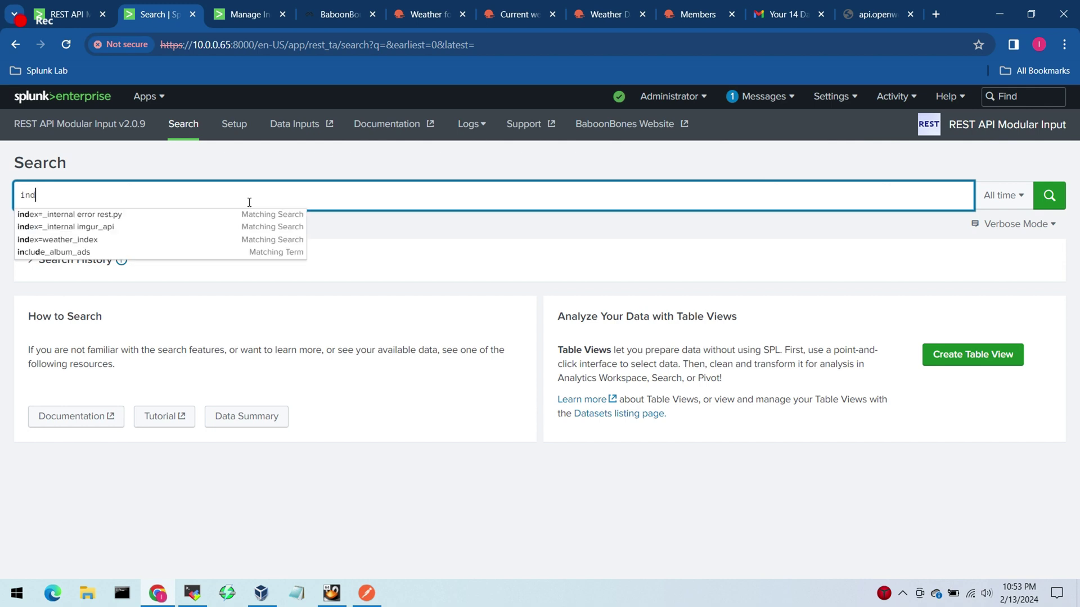
{"action": "type", "text": "ex=weather"}
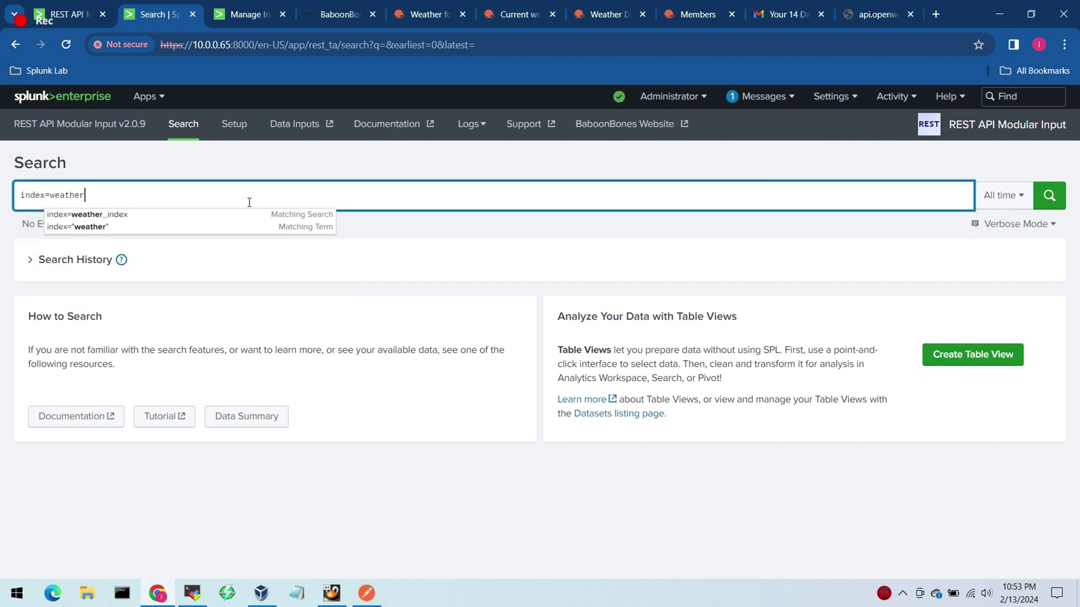
{"action": "key", "text": "Return"}
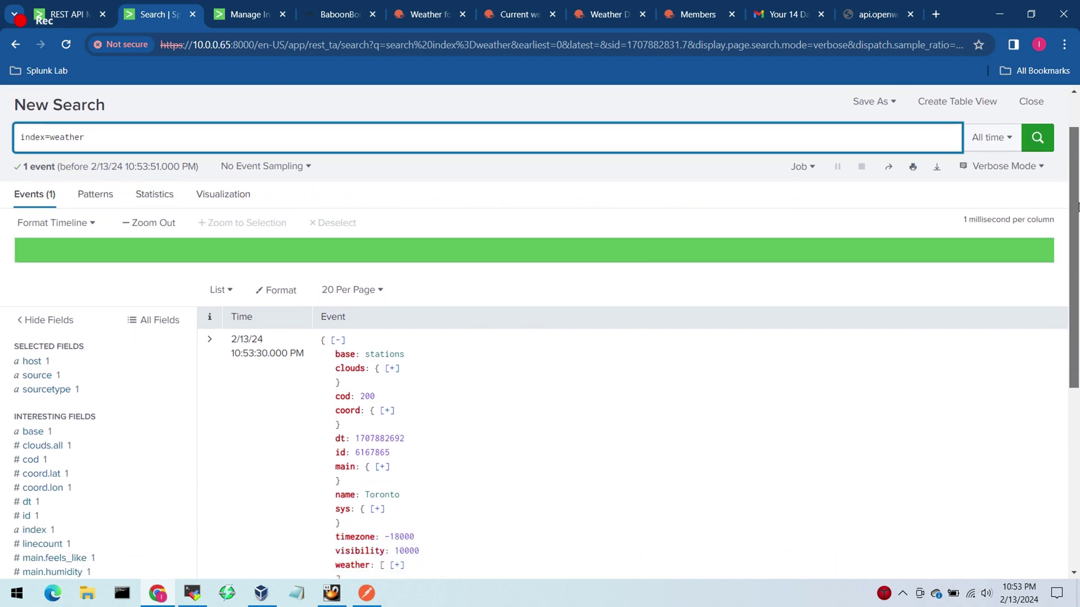
{"action": "left_click_drag", "start_coordinate": [1078, 171], "coordinate": [1076, 265]}
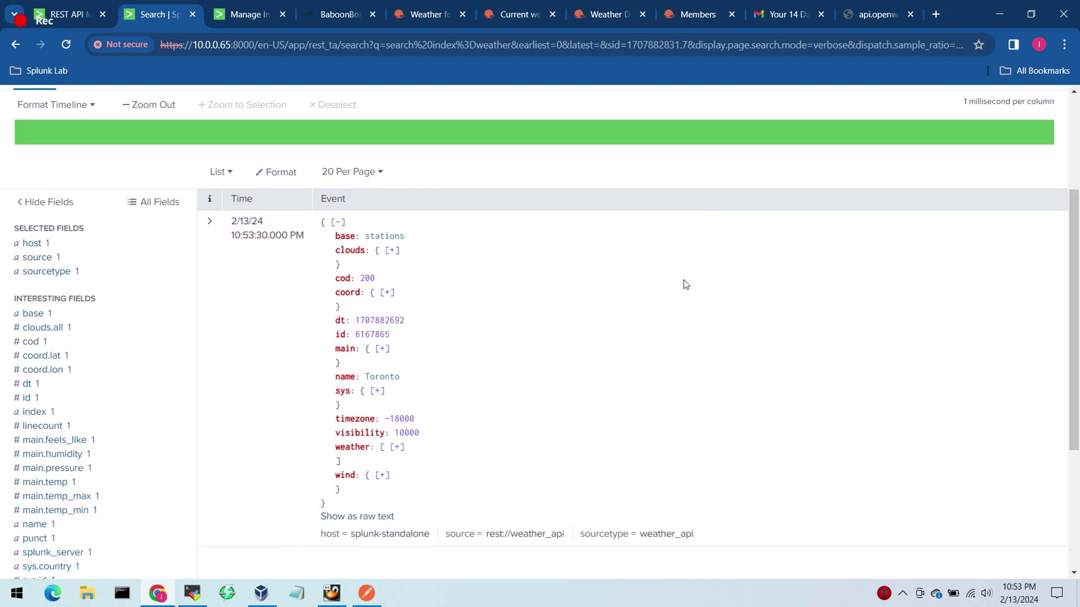
Step: Expand the Toronto event and inspect its fields, including main.temp -4.67
{"action": "left_click", "coordinate": [210, 232]}
{"action": "left_click_drag", "start_coordinate": [1074, 194], "coordinate": [1056, 332]}
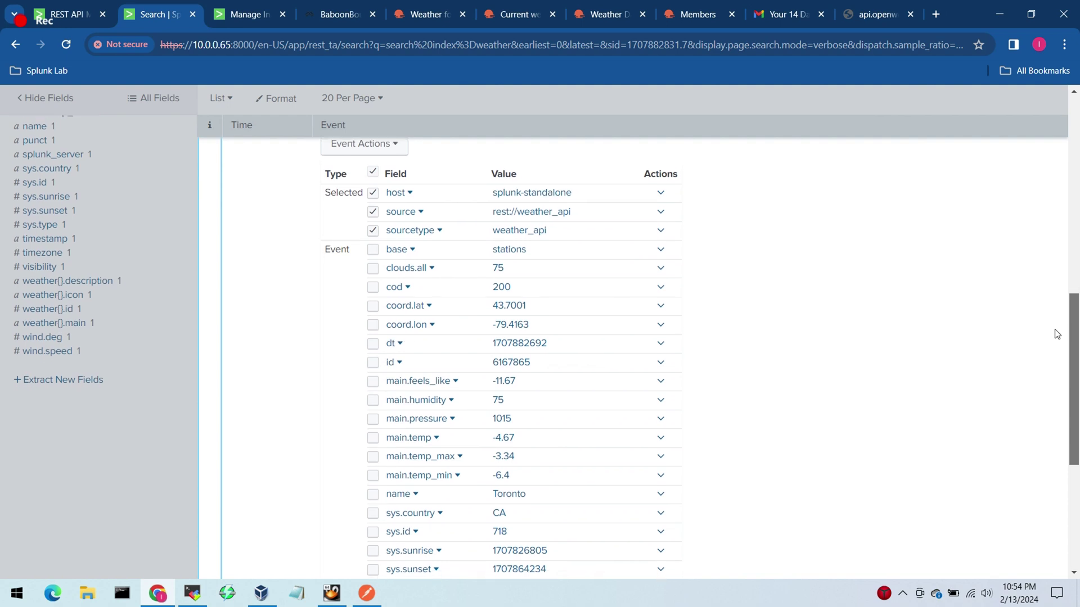
{"action": "left_click_drag", "start_coordinate": [1055, 330], "coordinate": [1054, 336]}
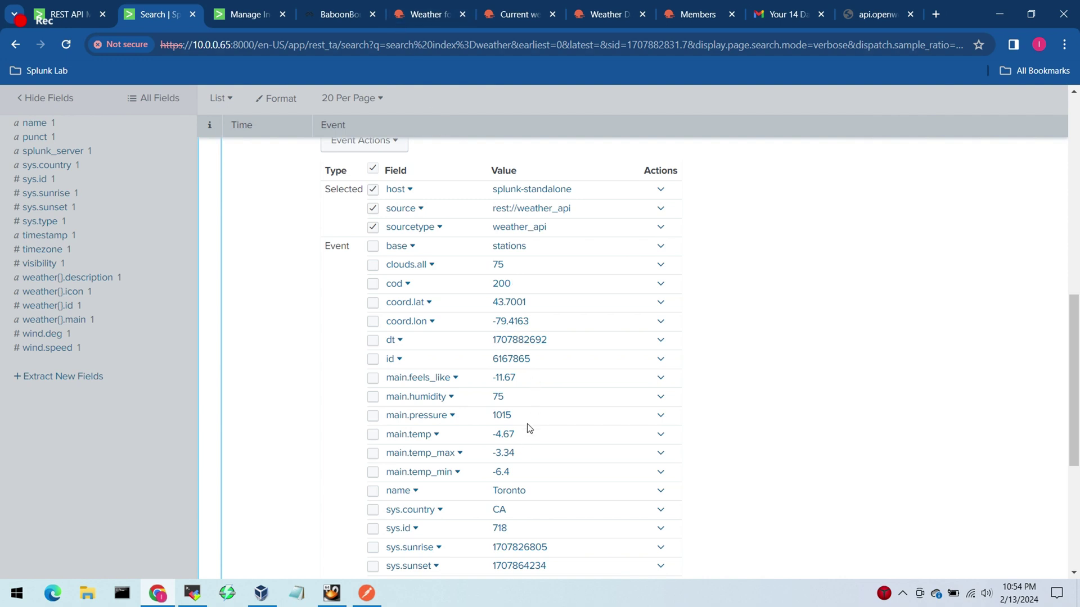
{"action": "left_click_drag", "start_coordinate": [522, 442], "coordinate": [491, 442]}
{"action": "left_click", "coordinate": [820, 449]}
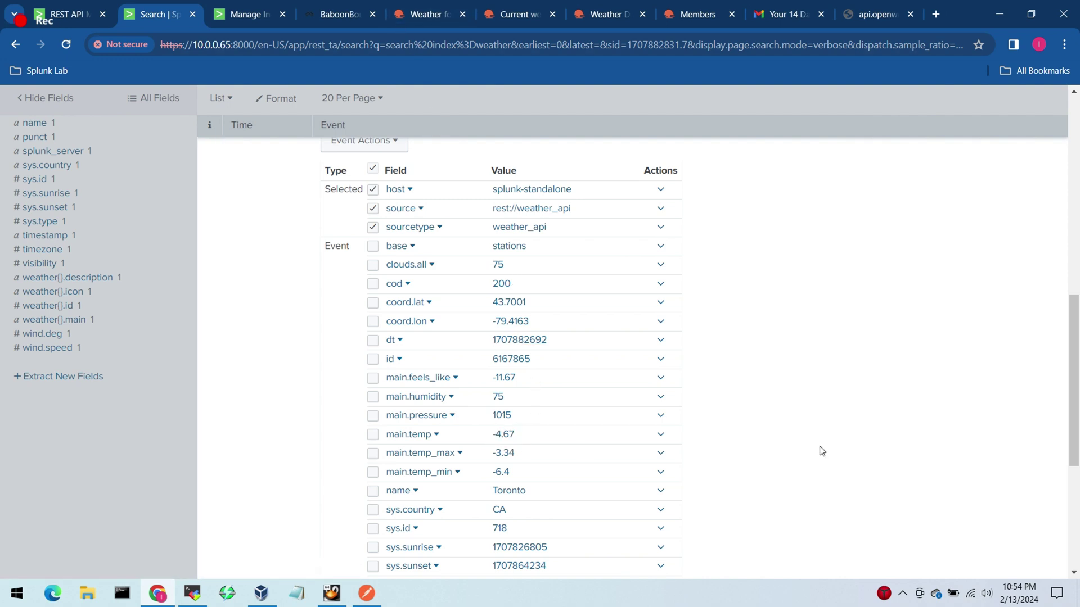
{"action": "left_click_drag", "start_coordinate": [1072, 347], "coordinate": [1078, 251]}
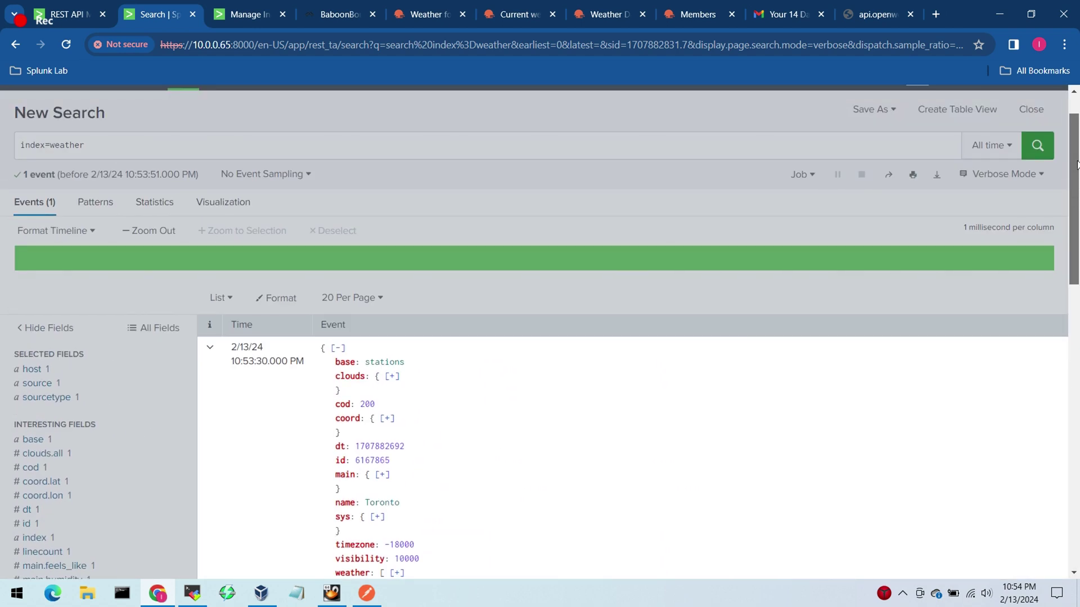
{"action": "scroll", "coordinate": [1073, 192], "scroll_direction": "down", "scroll_amount": 3}
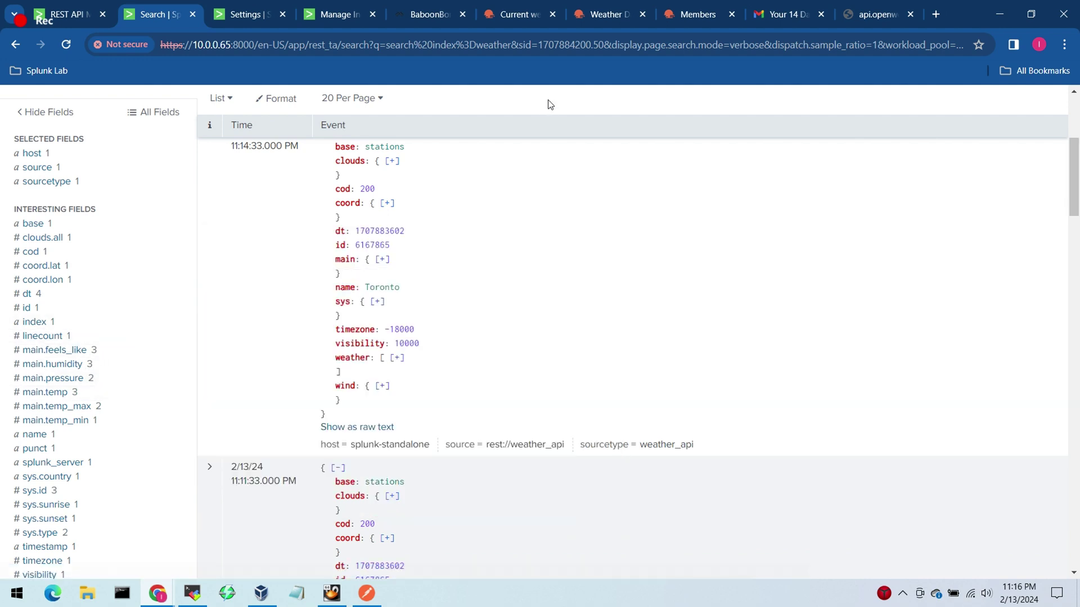
Step: Compare against OpenWeather's Toronto reading of -5°C, feels like -12°C, then return to Splunk
{"action": "mouse_move", "coordinate": [163, 596]}
{"action": "left_click", "coordinate": [261, 531]}
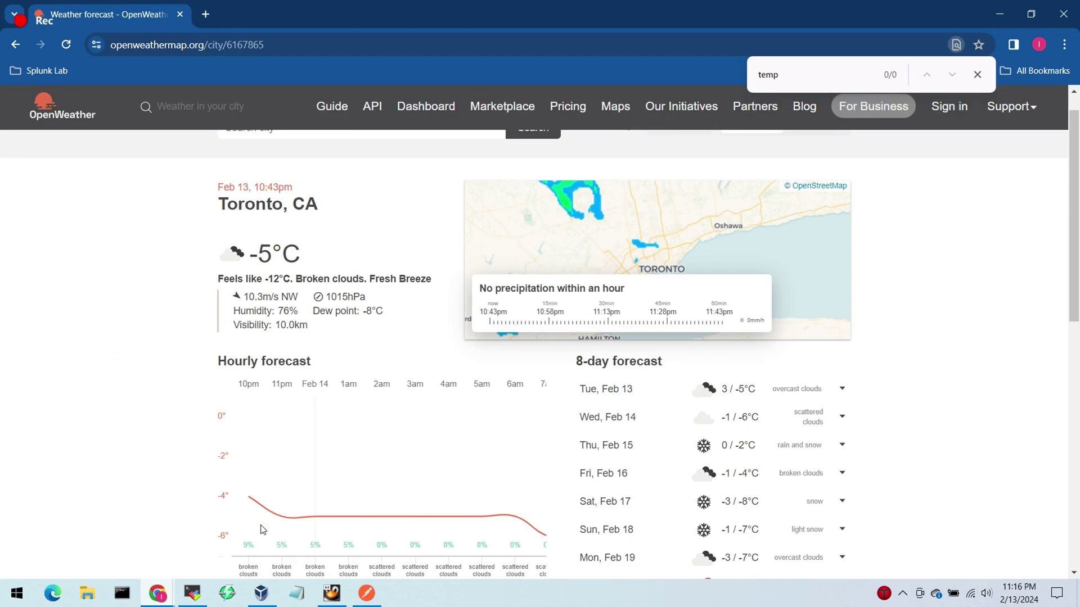
{"action": "left_click_drag", "start_coordinate": [300, 254], "coordinate": [291, 278]}
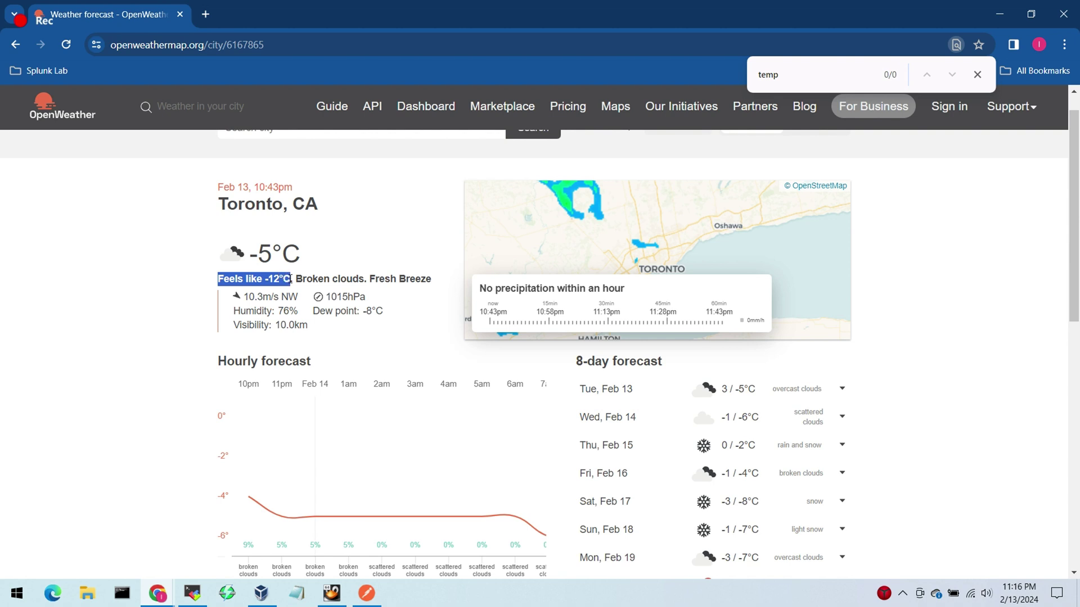
{"action": "left_click", "coordinate": [186, 281]}
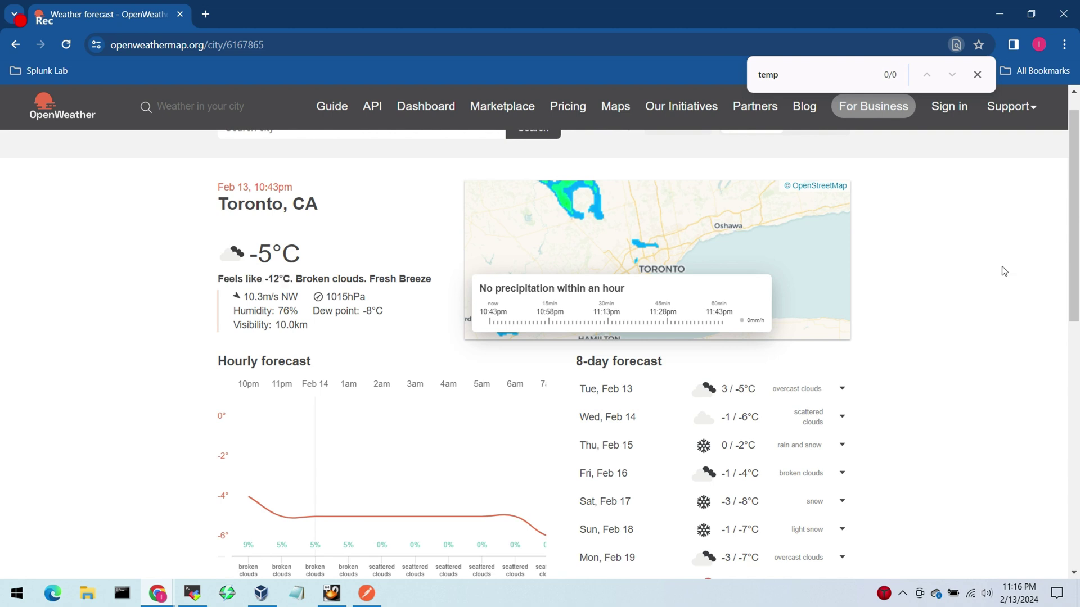
{"action": "left_click_drag", "start_coordinate": [597, 263], "coordinate": [1010, 320]}
{"action": "left_click", "coordinate": [996, 294]}
{"action": "key", "text": "alt+Tab"}
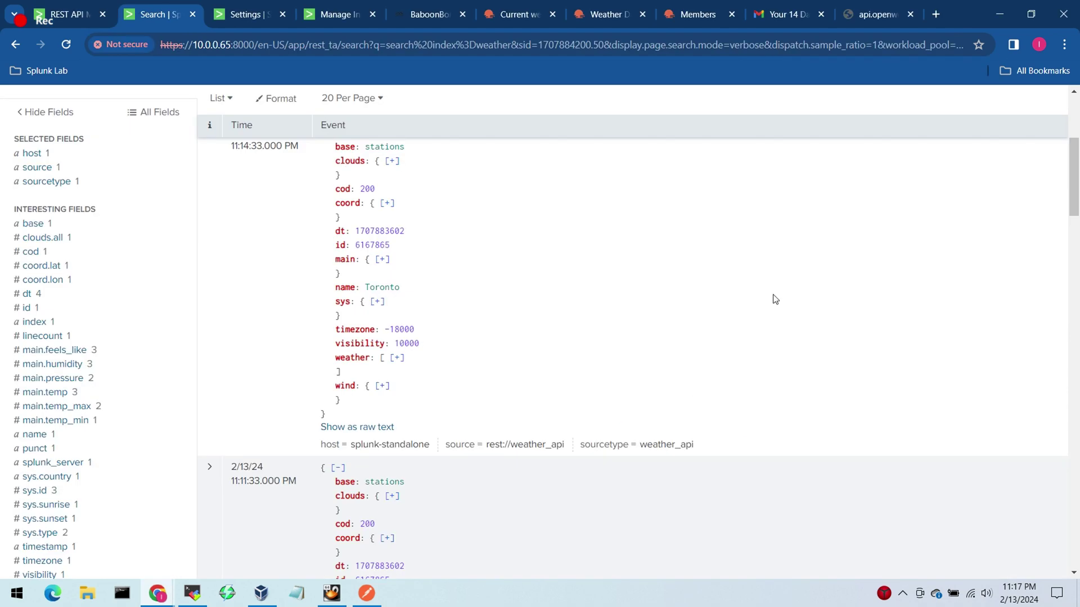
Step: Add sourcetype=weather_api to the index=weather search from the sourcetype field summary
{"action": "left_click_drag", "start_coordinate": [1076, 191], "coordinate": [1075, 158]}
{"action": "left_click", "coordinate": [422, 150]}
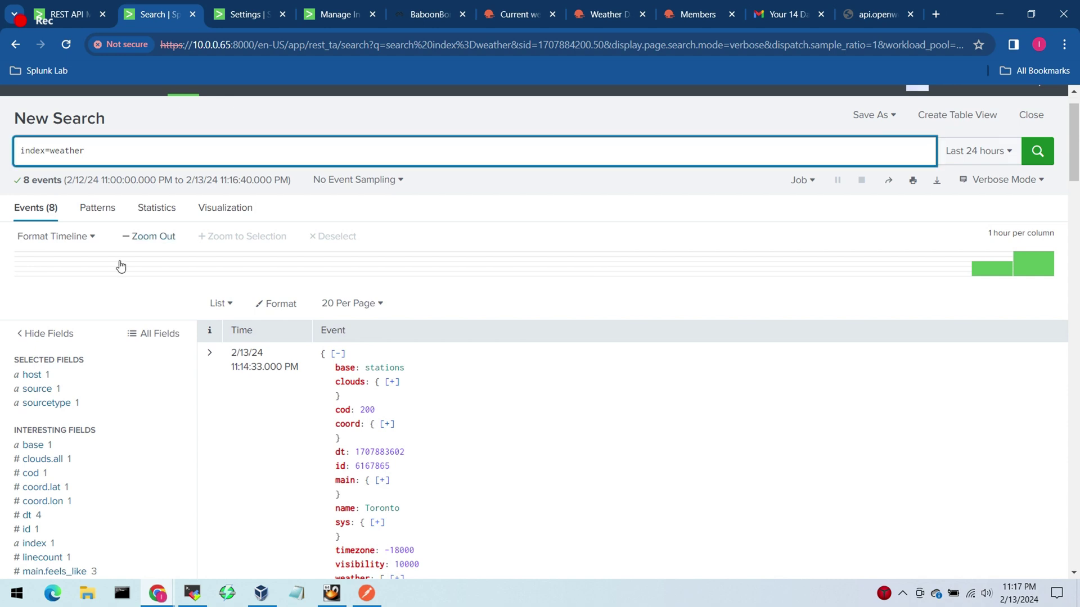
{"action": "left_click", "coordinate": [47, 402]}
{"action": "left_click", "coordinate": [241, 470]}
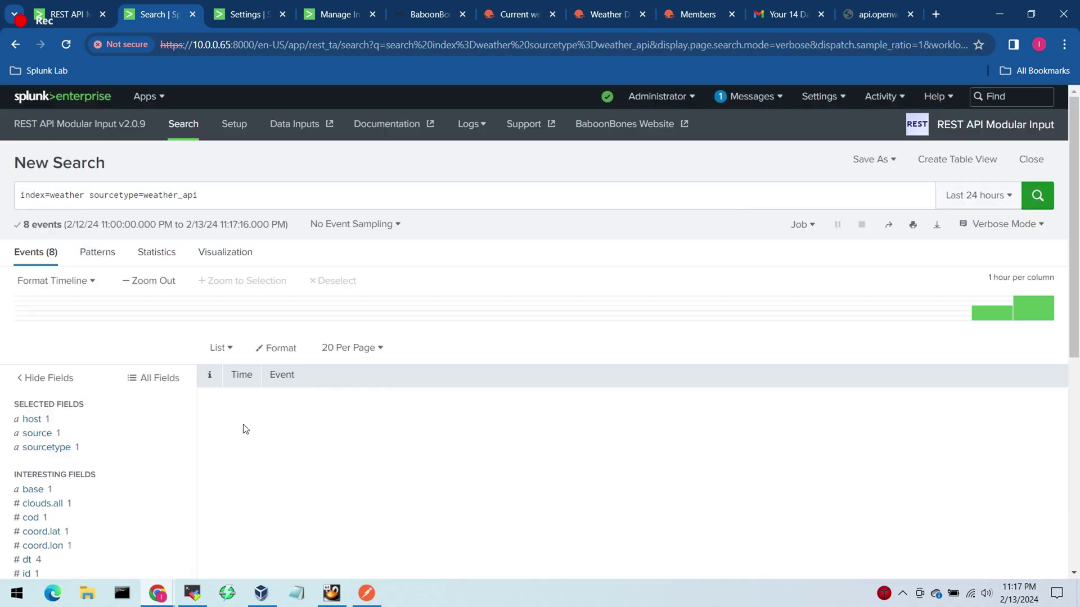
{"action": "left_click", "coordinate": [224, 196]}
Step: Review the main.temp field's value summary across the 8 events
{"action": "scroll", "coordinate": [1074, 167], "scroll_direction": "down", "scroll_amount": 3}
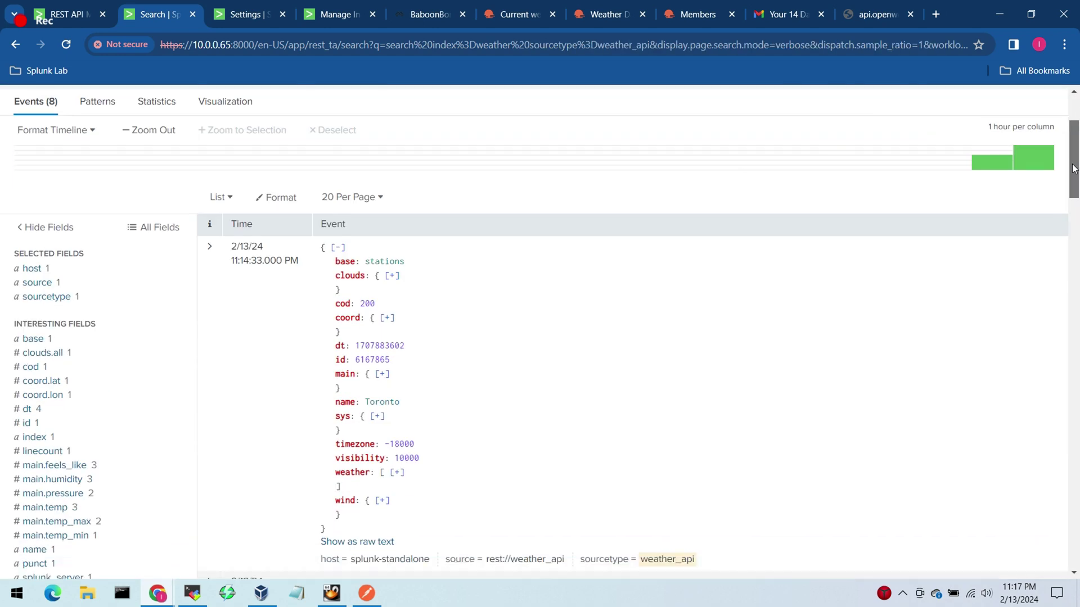
{"action": "left_click", "coordinate": [132, 495]}
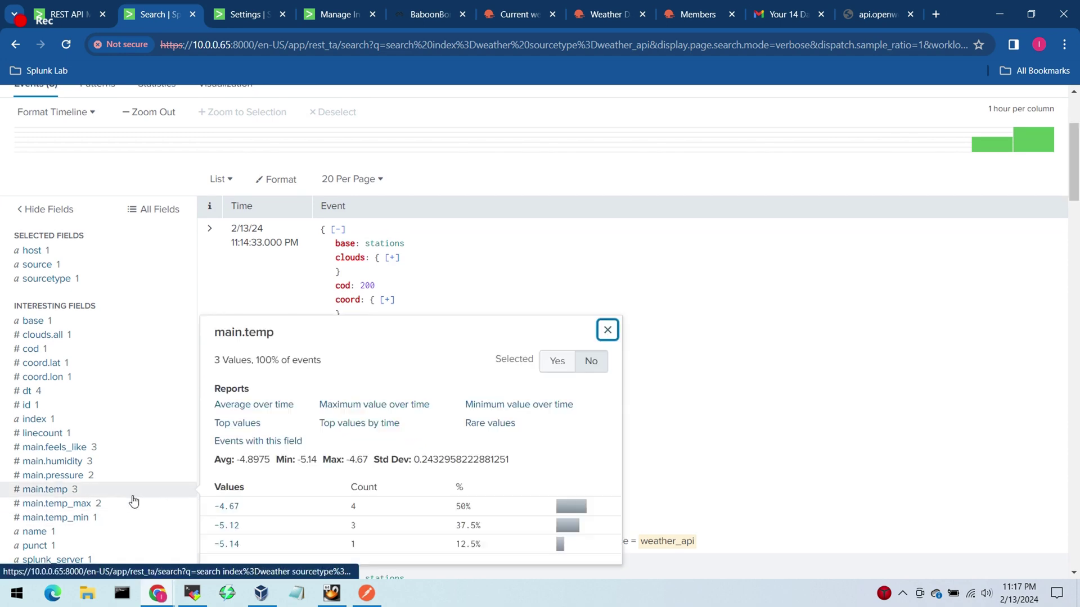
{"action": "left_click_drag", "start_coordinate": [274, 333], "coordinate": [228, 333]}
{"action": "scroll", "coordinate": [275, 199], "scroll_direction": "up", "scroll_amount": 3}
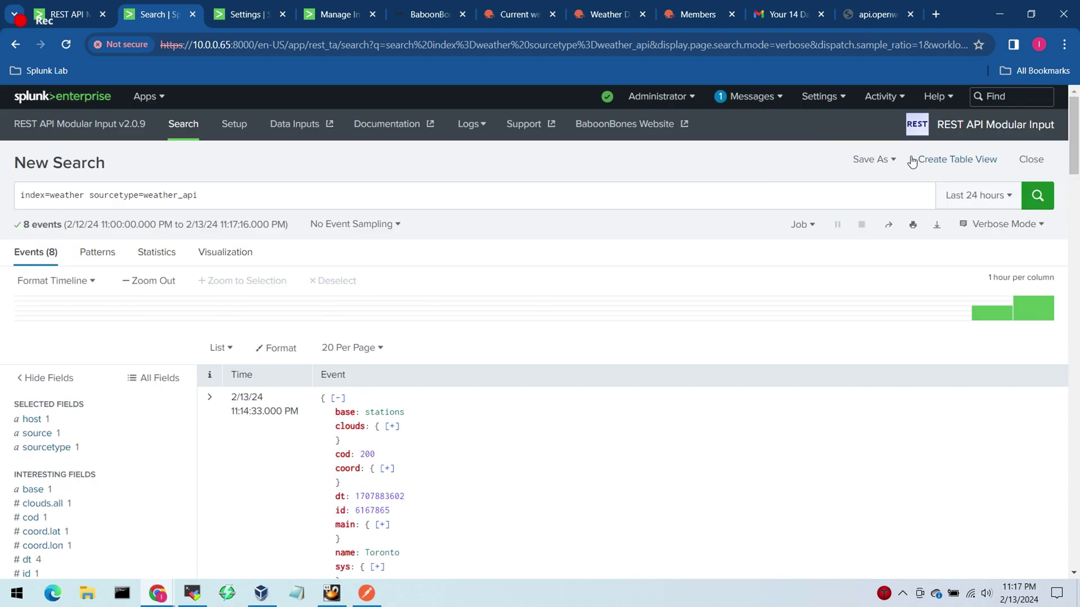
{"action": "left_click", "coordinate": [275, 199]}
Step: Append '| stats latest(main.temp) AS temp_now' and run it, giving -5.12
{"action": "key", "text": "shift+Return"}
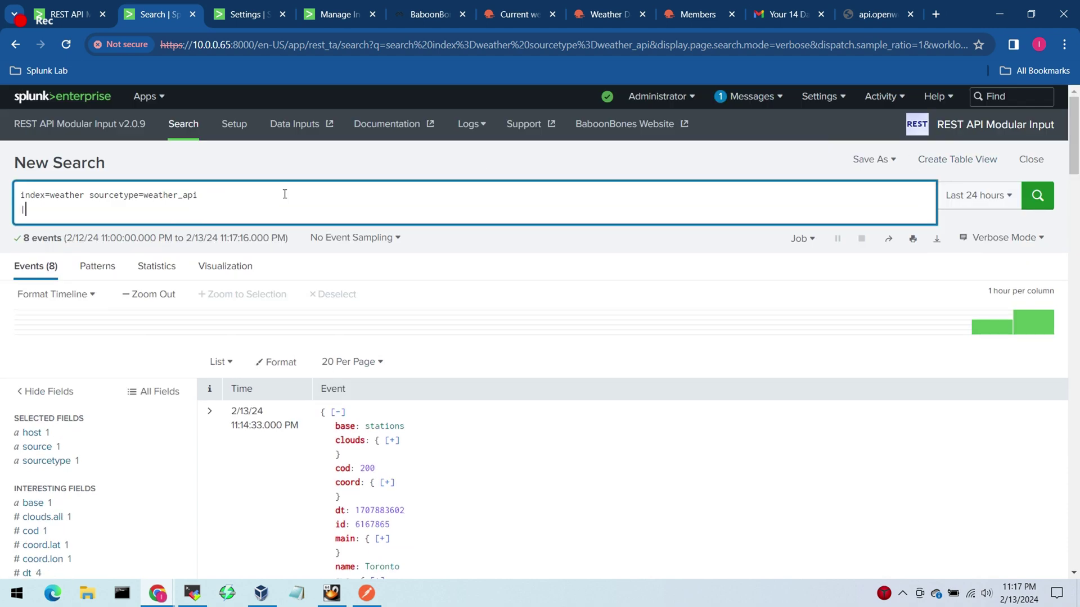
{"action": "type", "text": "| stats lates"}
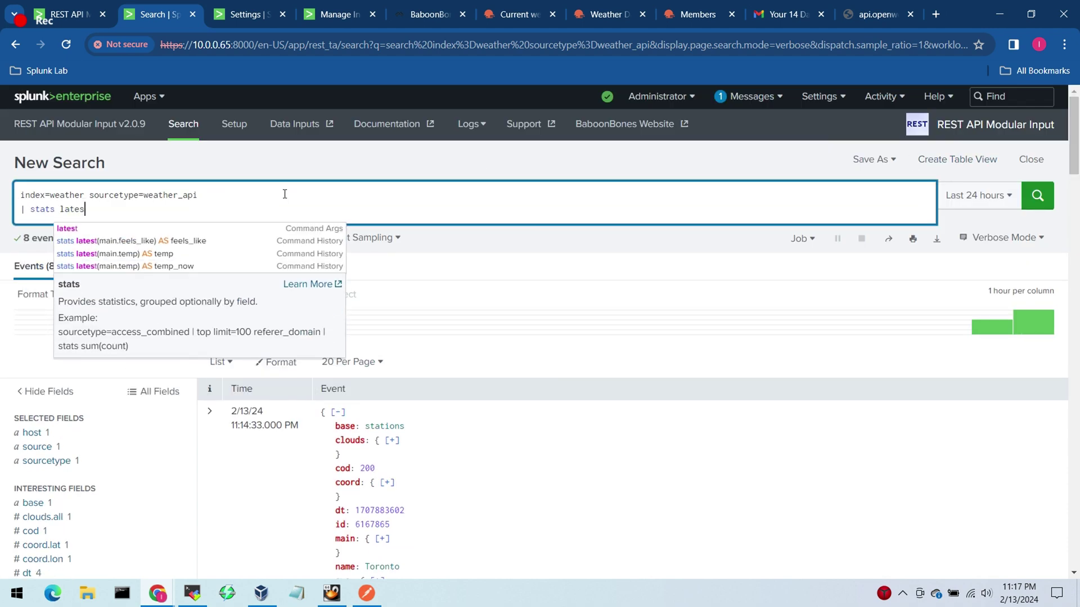
{"action": "type", "text": "t(main.temp)"}
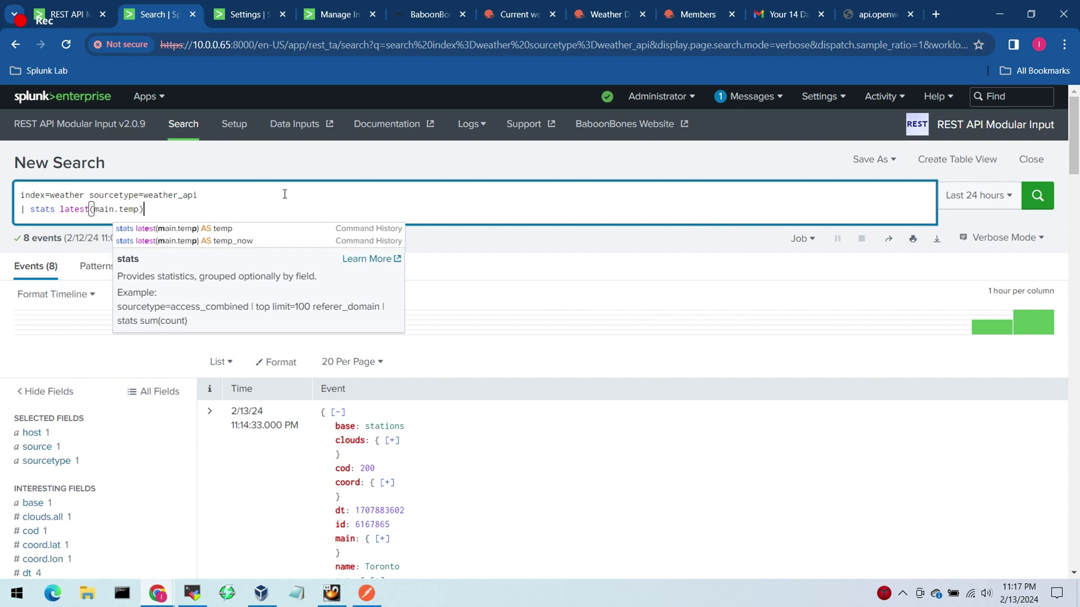
{"action": "type", "text": " AS"}
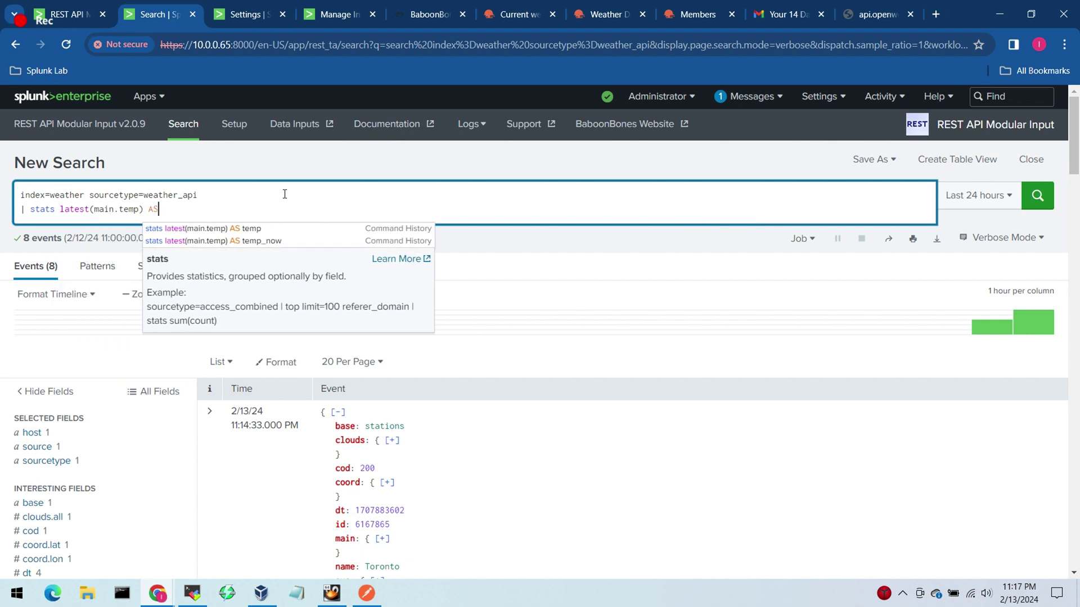
{"action": "type", "text": " temp_now"}
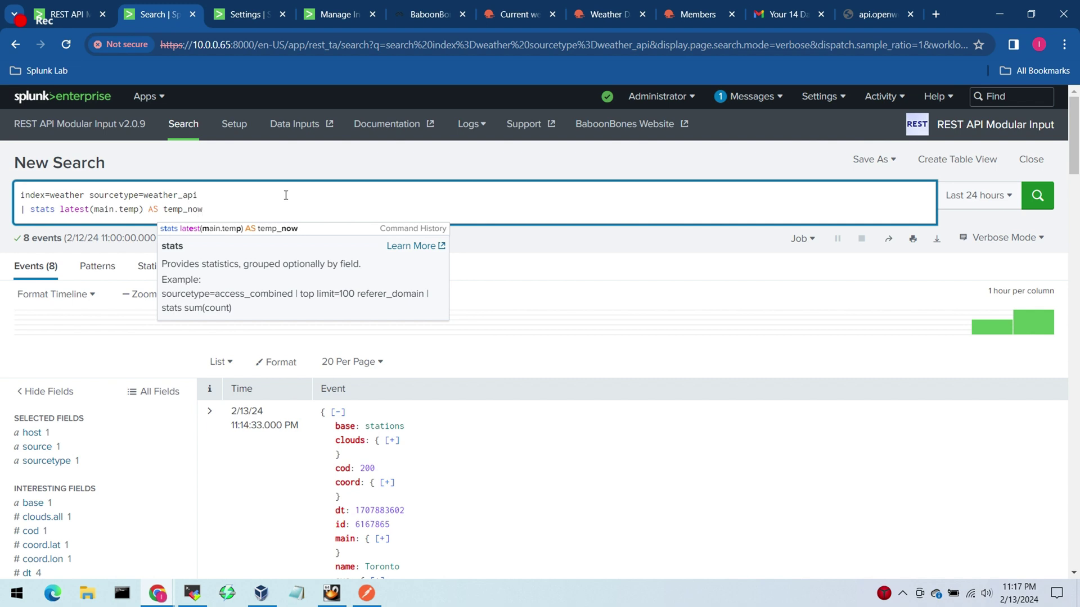
{"action": "key", "text": "Return"}
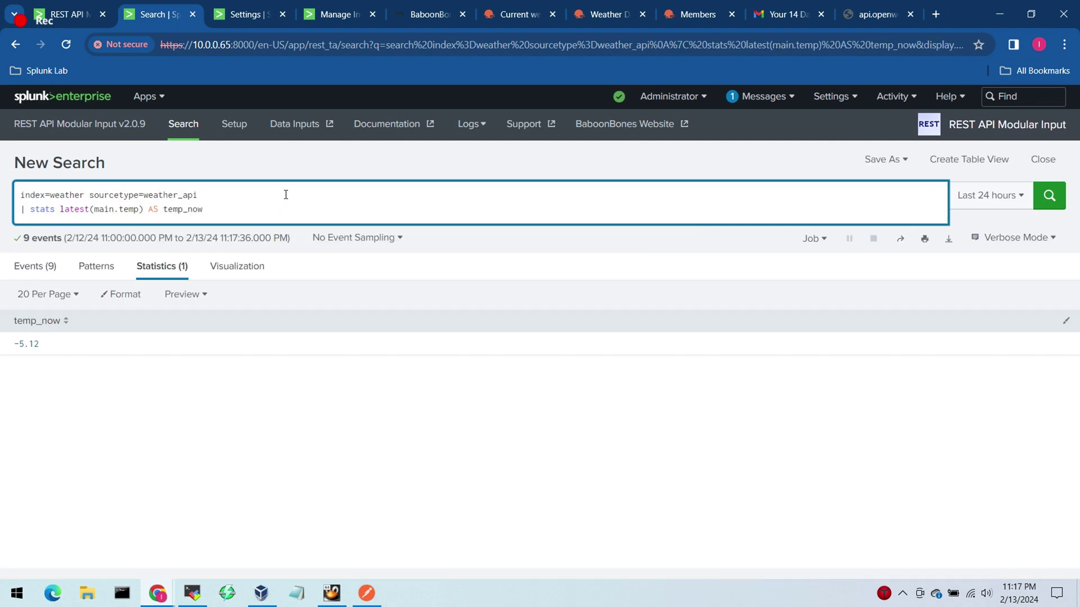
{"action": "double_click", "coordinate": [285, 194]}
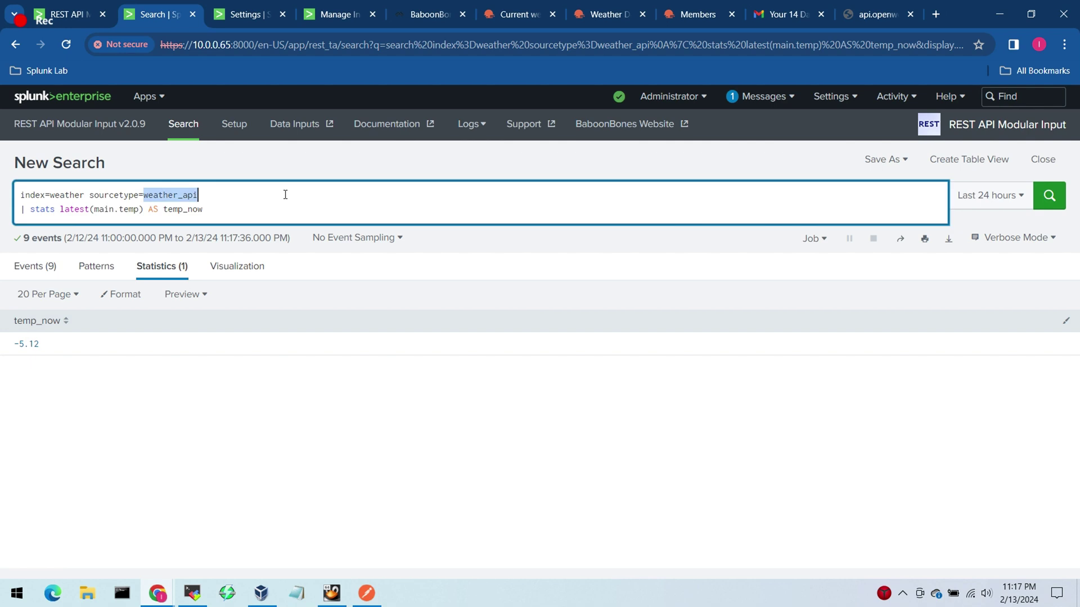
{"action": "left_click_drag", "start_coordinate": [38, 344], "coordinate": [18, 348]}
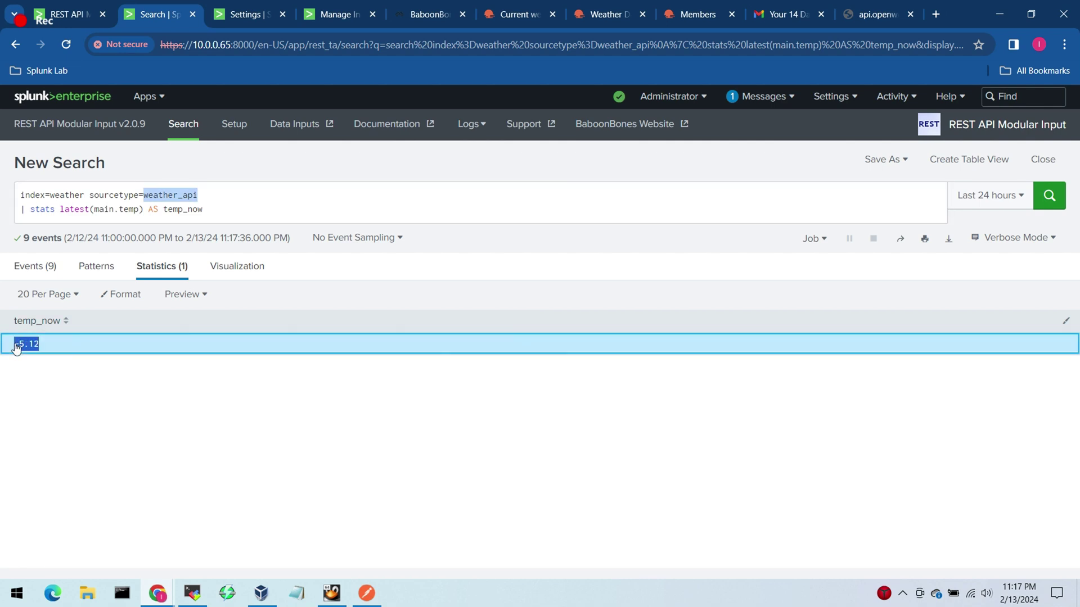
{"action": "left_click", "coordinate": [77, 392]}
Step: Append '| eval temp_now = round(temp_now)' and rerun, rounding the result to -5
{"action": "left_click", "coordinate": [225, 206]}
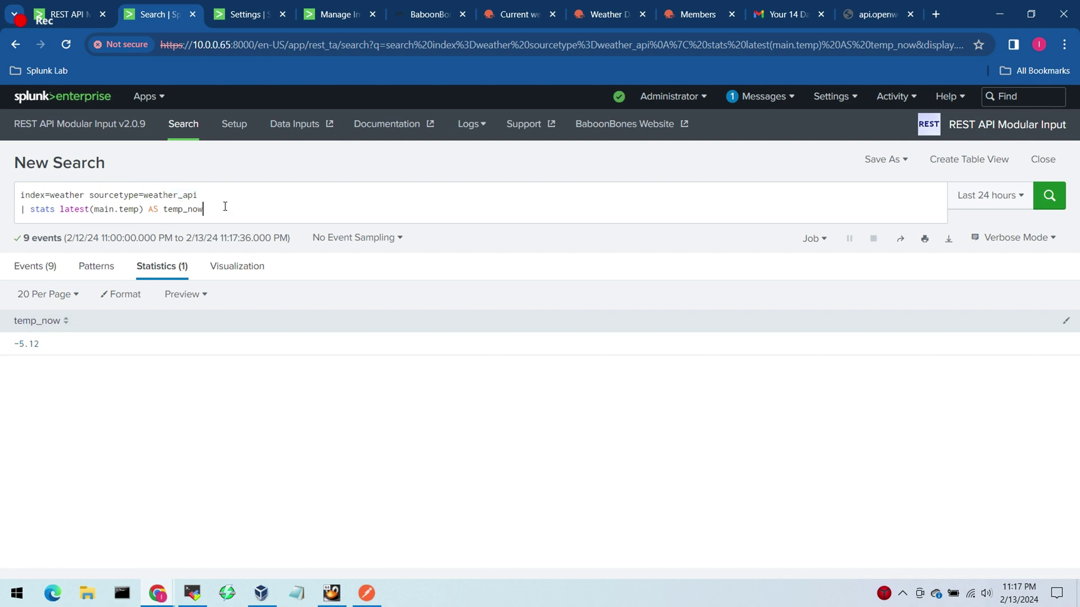
{"action": "key", "text": "shift+Return"}
{"action": "type", "text": "| e"}
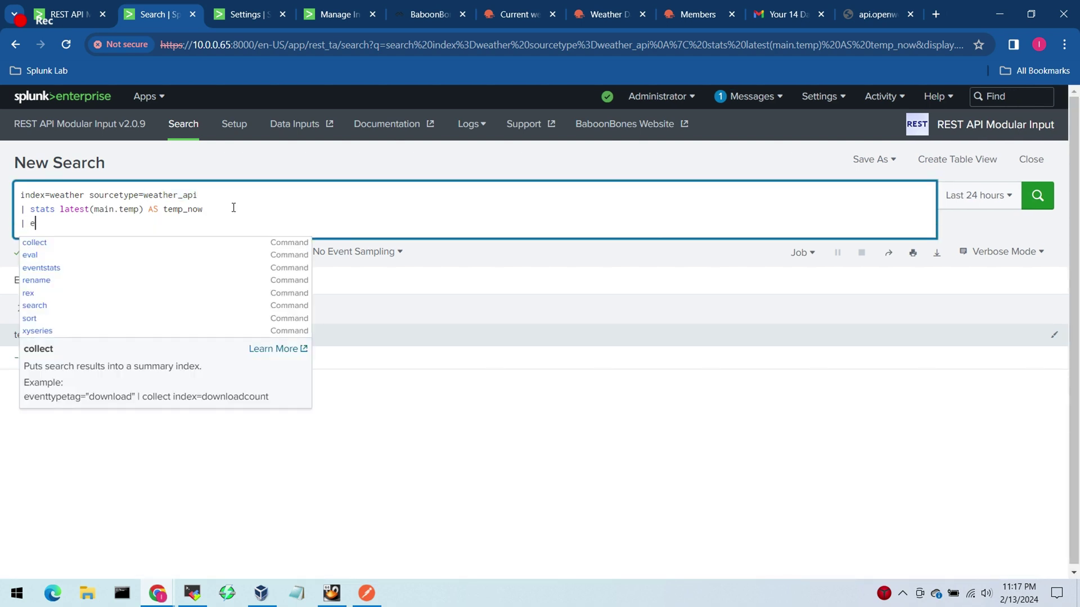
{"action": "type", "text": "val "}
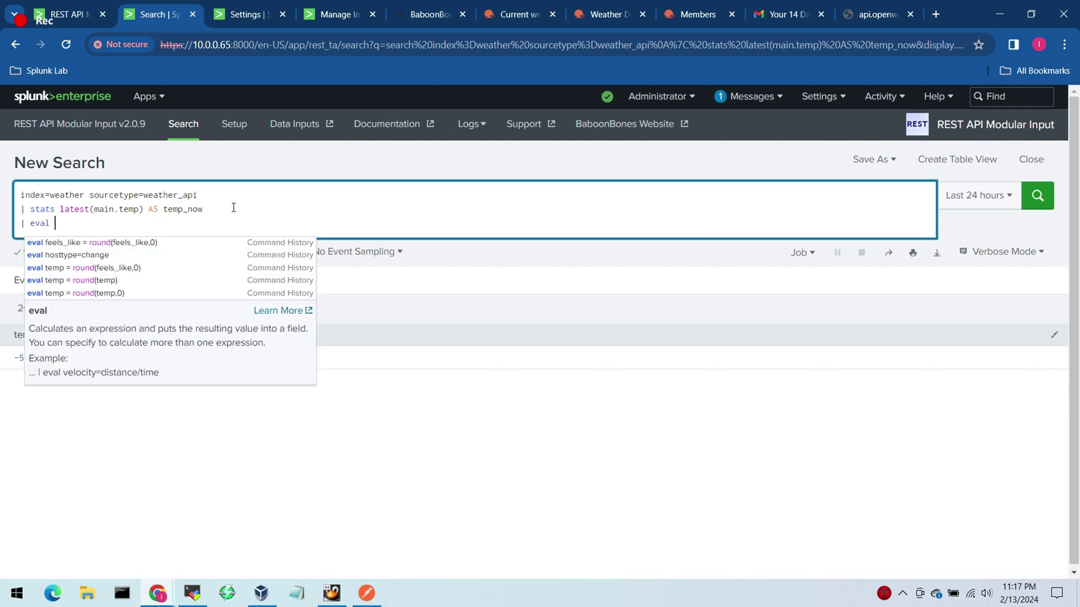
{"action": "type", "text": "temp_"}
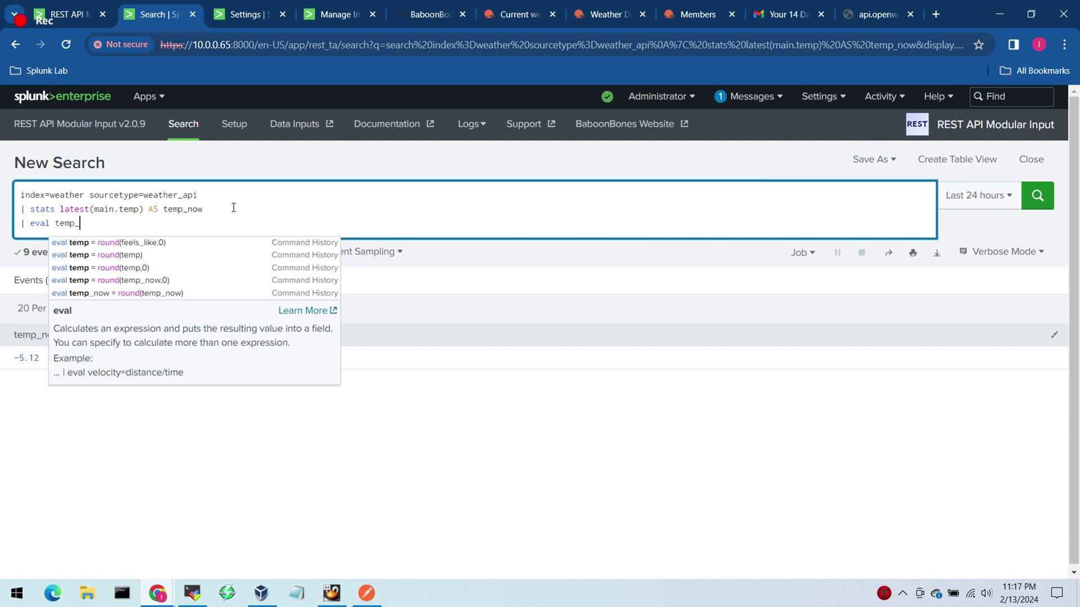
{"action": "type", "text": "now "}
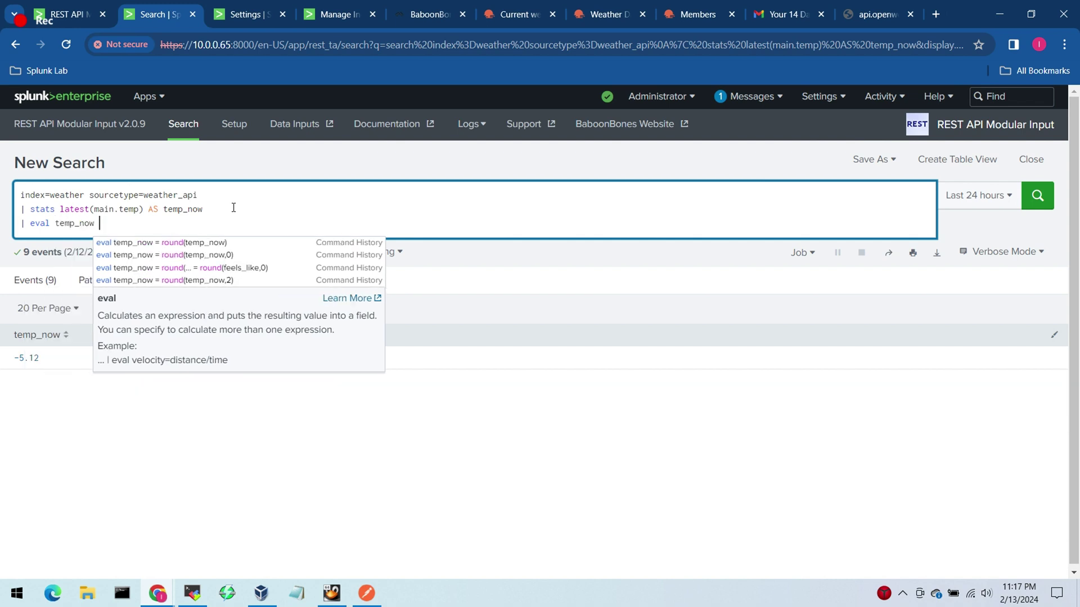
{"action": "type", "text": "= ro"}
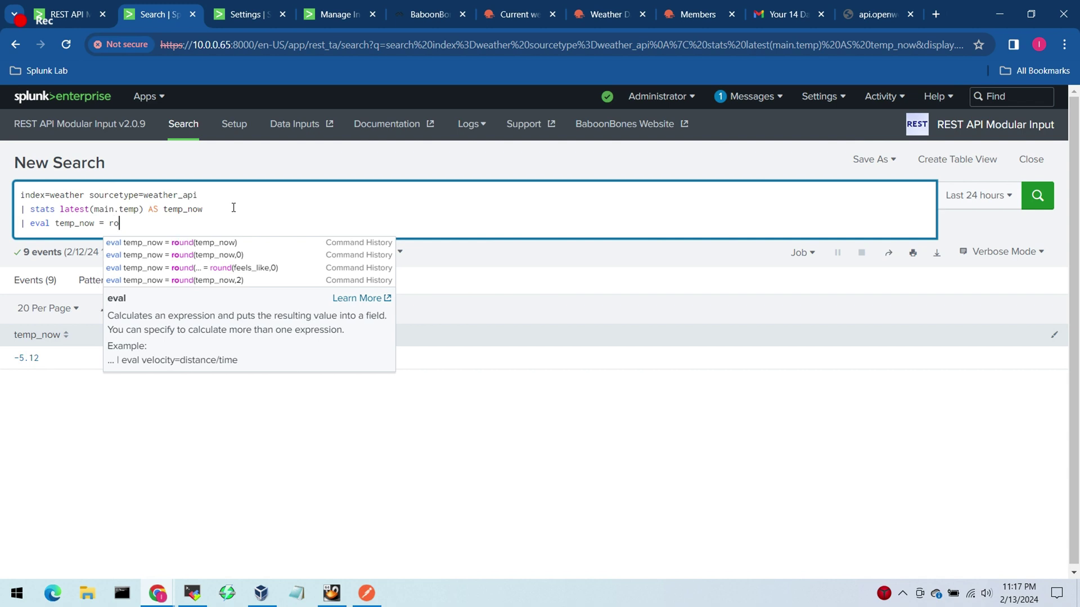
{"action": "type", "text": "und("}
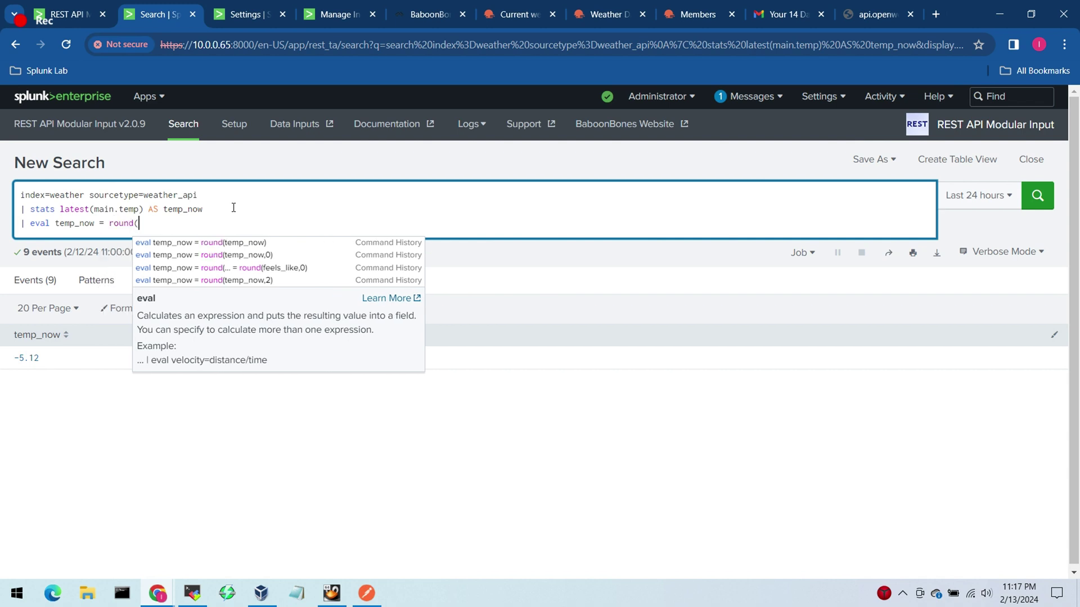
{"action": "type", "text": "temp_now)"}
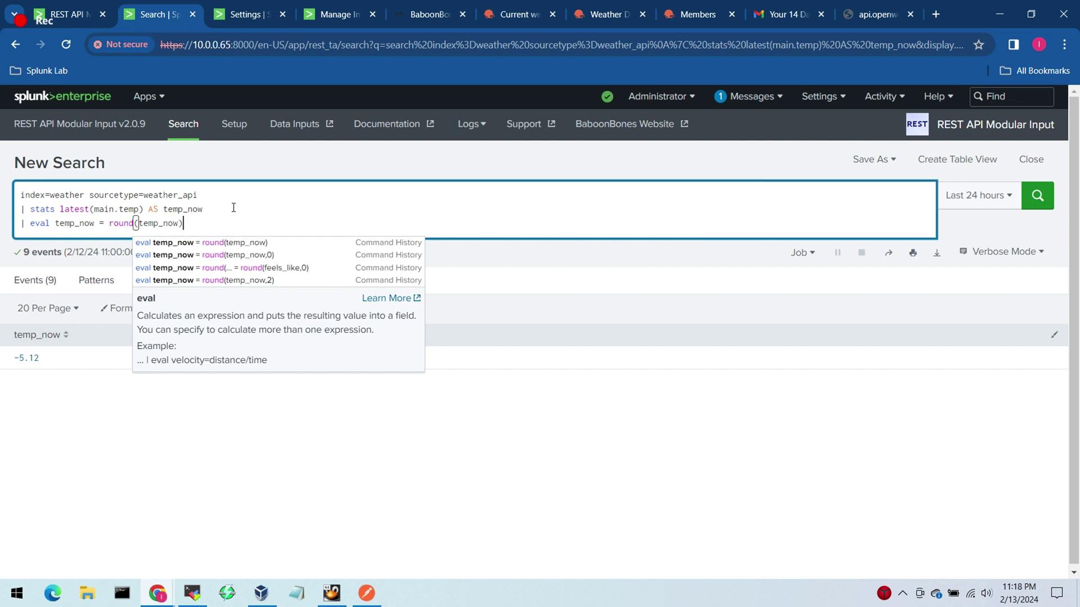
{"action": "key", "text": "Left"}
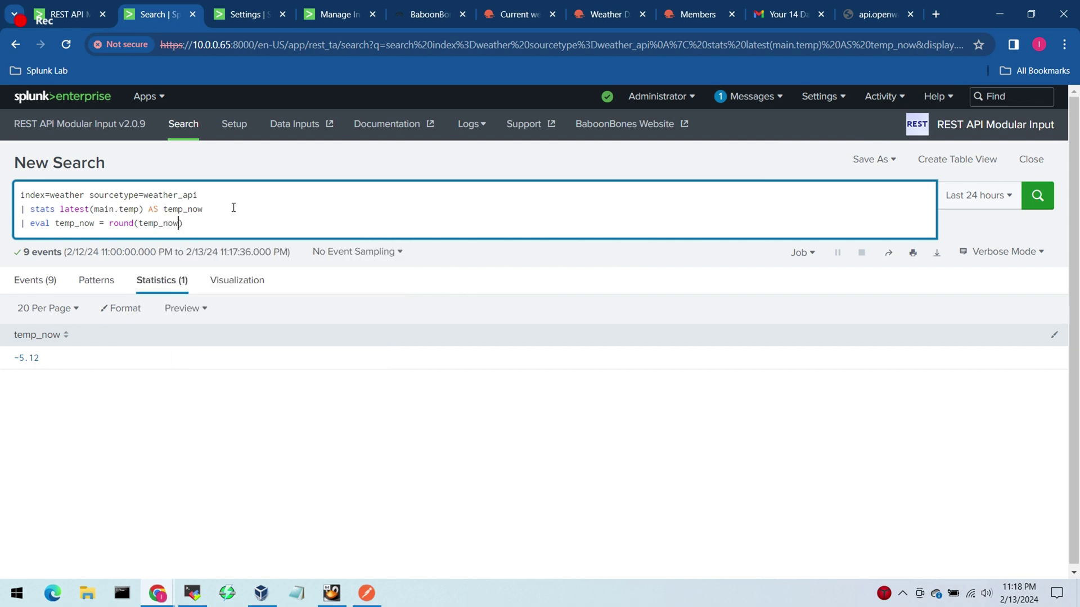
{"action": "key", "text": "Return"}
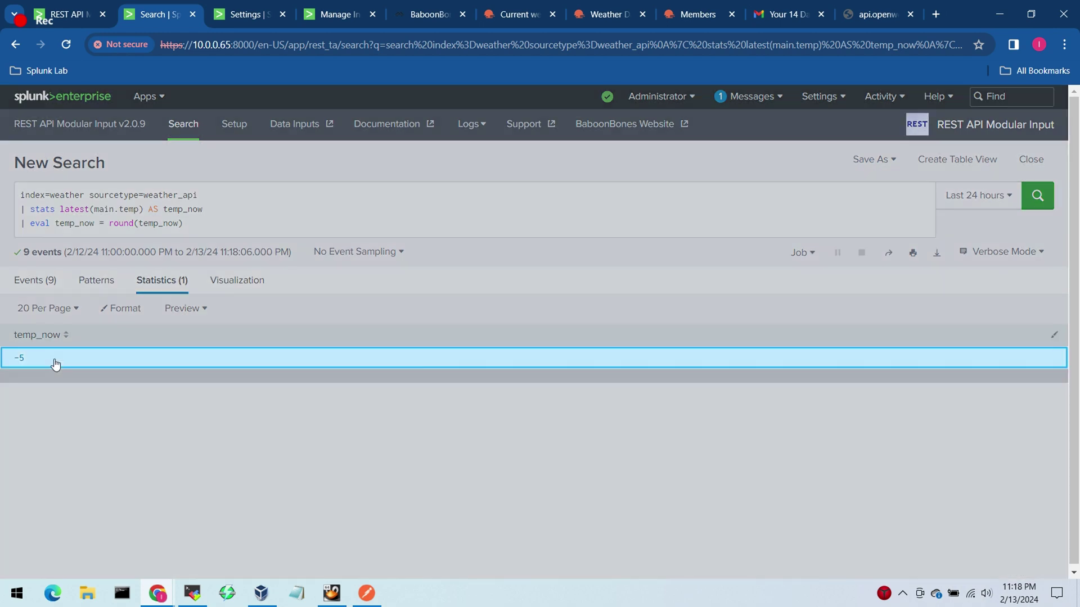
{"action": "left_click", "coordinate": [53, 361]}
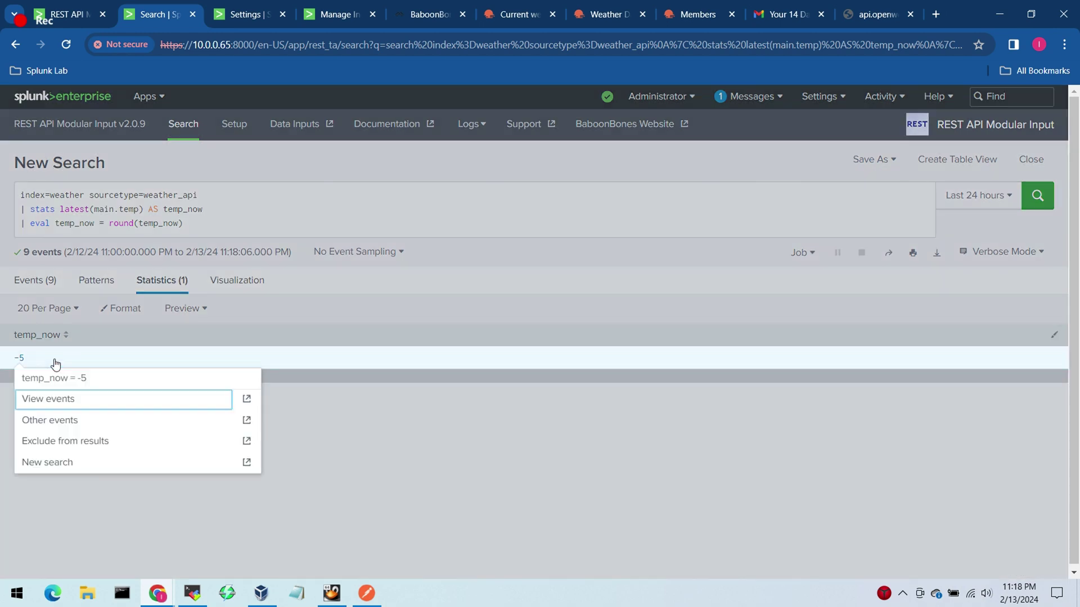
{"action": "key", "text": "alt+Tab"}
{"action": "key", "text": "alt+Tab"}
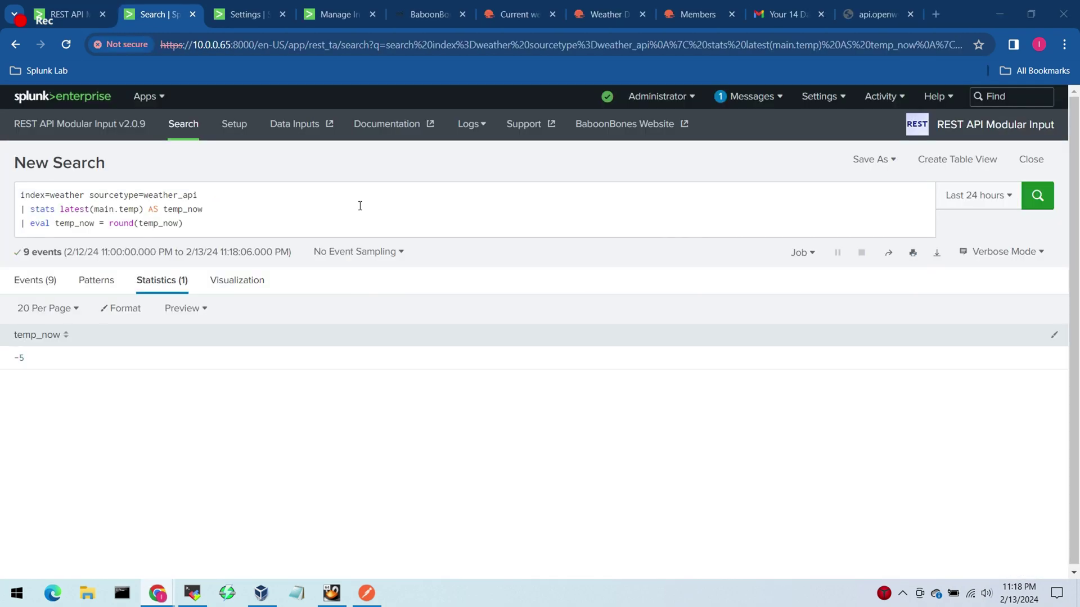
{"action": "left_click", "coordinate": [877, 163]}
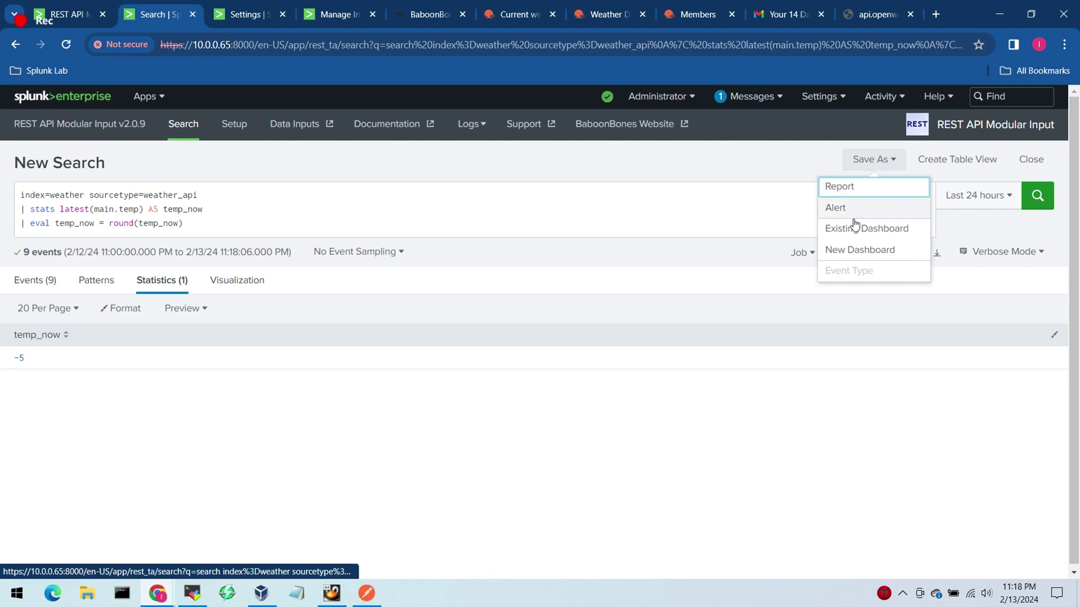
Step: Save the temp_now search as a panel on a new Classic dashboard 'OpenWeather Toronto' and view it
{"action": "left_click", "coordinate": [853, 250]}
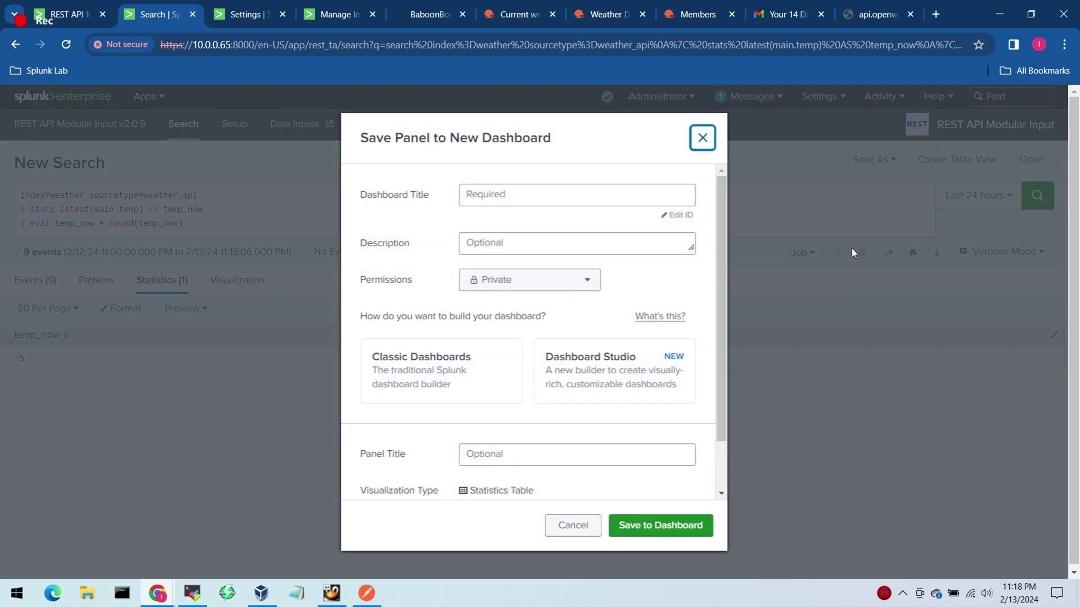
{"action": "left_click", "coordinate": [523, 192]}
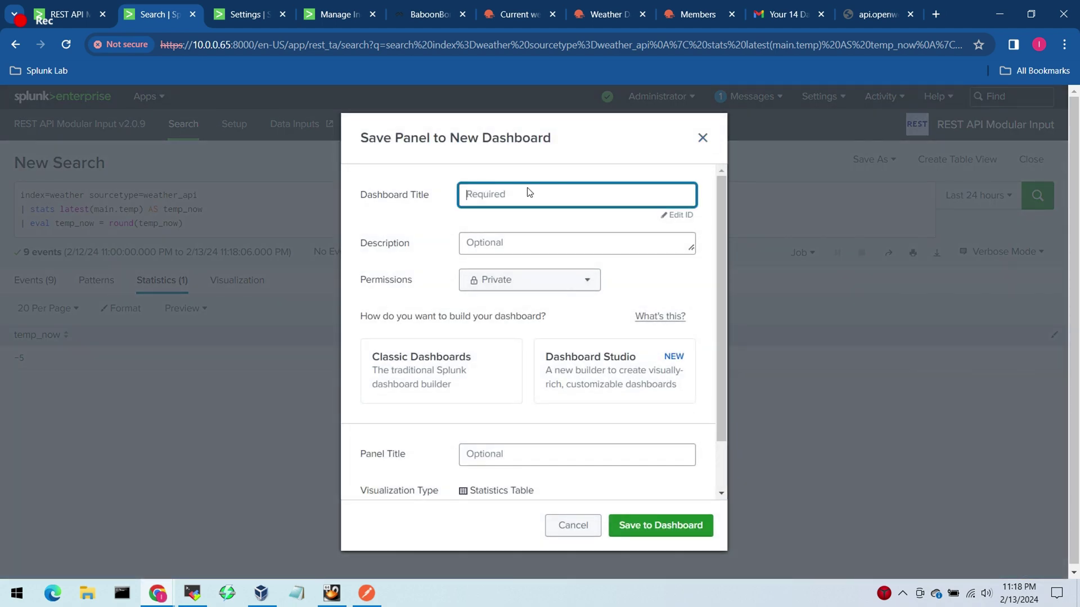
{"action": "type", "text": "O"}
{"action": "key", "text": "BackSpace"}
{"action": "type", "text": "Op"}
{"action": "type", "text": "p"}
{"action": "type", "text": "enWea"}
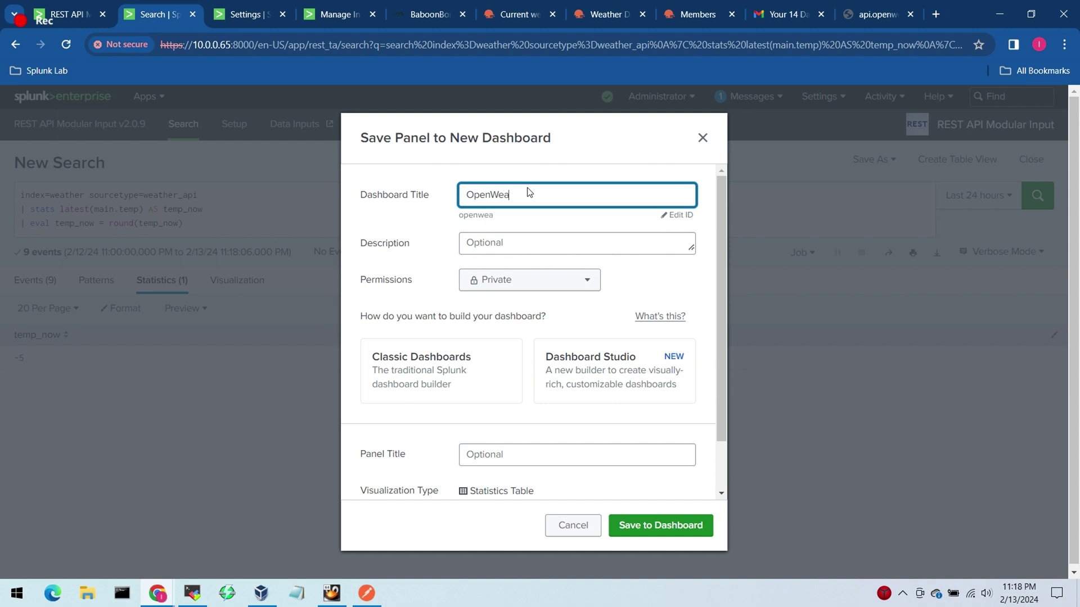
{"action": "type", "text": "ther Toronto"}
{"action": "key", "text": "alt+Tab"}
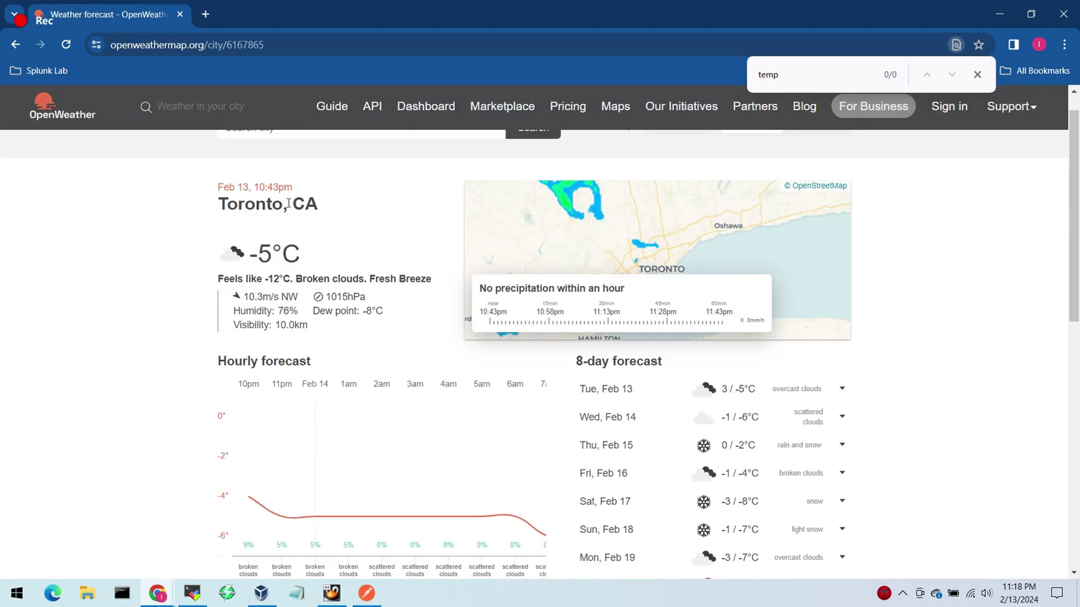
{"action": "key", "text": "alt+Tab"}
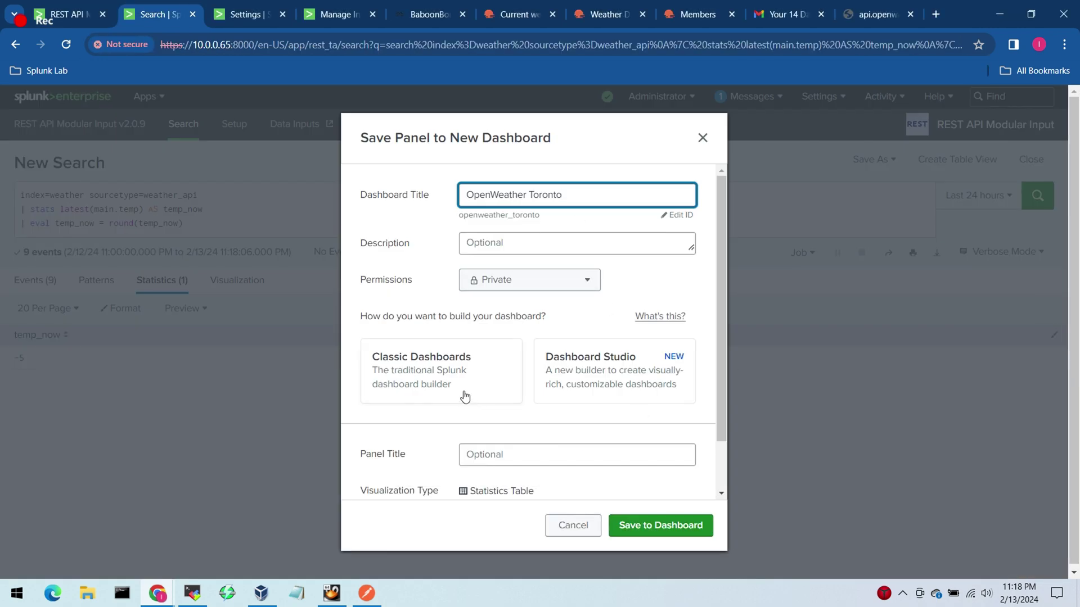
{"action": "left_click", "coordinate": [464, 390]}
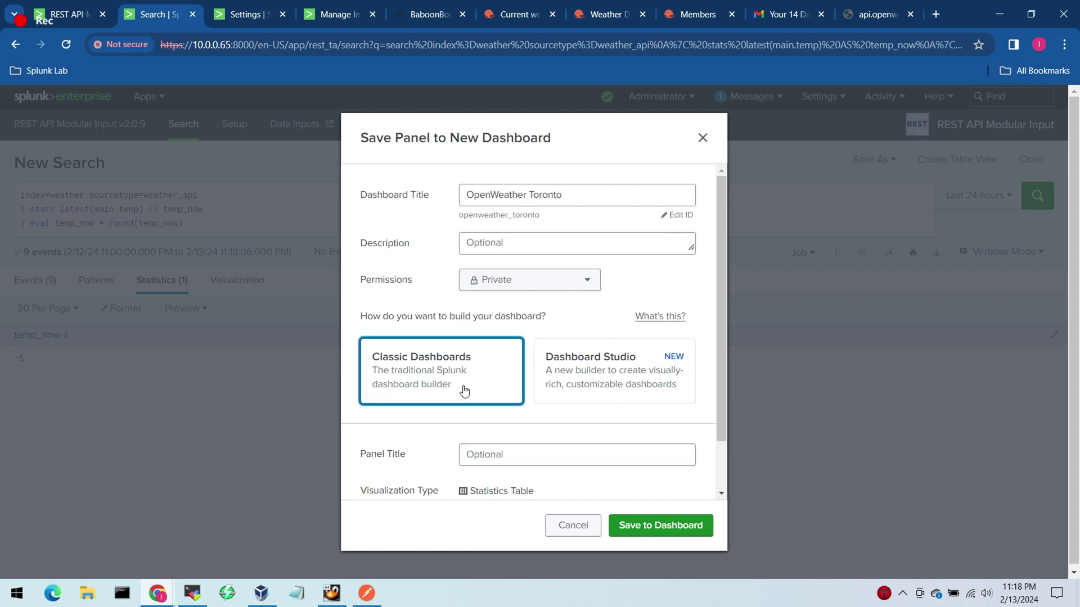
{"action": "left_click", "coordinate": [657, 525]}
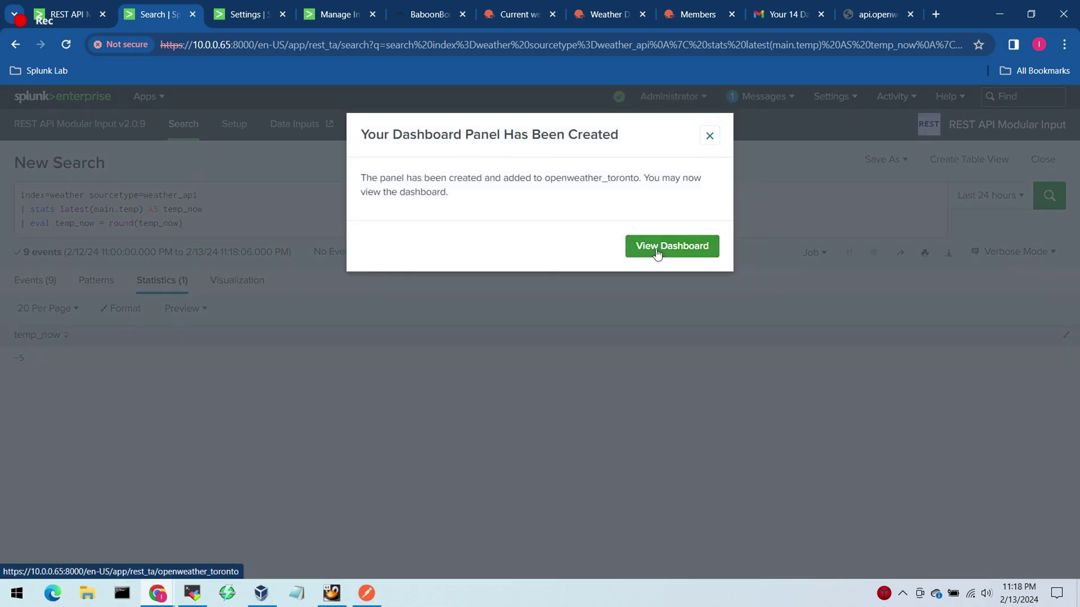
{"action": "left_click", "coordinate": [657, 255]}
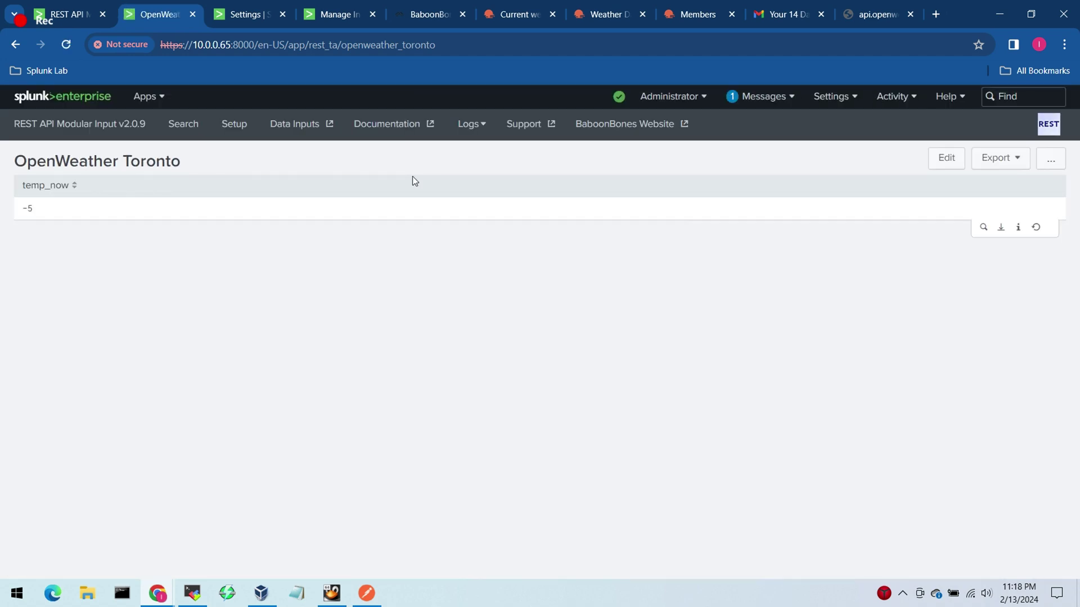
Step: Edit the dashboard and change the panel to the Single Value visualization
{"action": "left_click", "coordinate": [948, 161]}
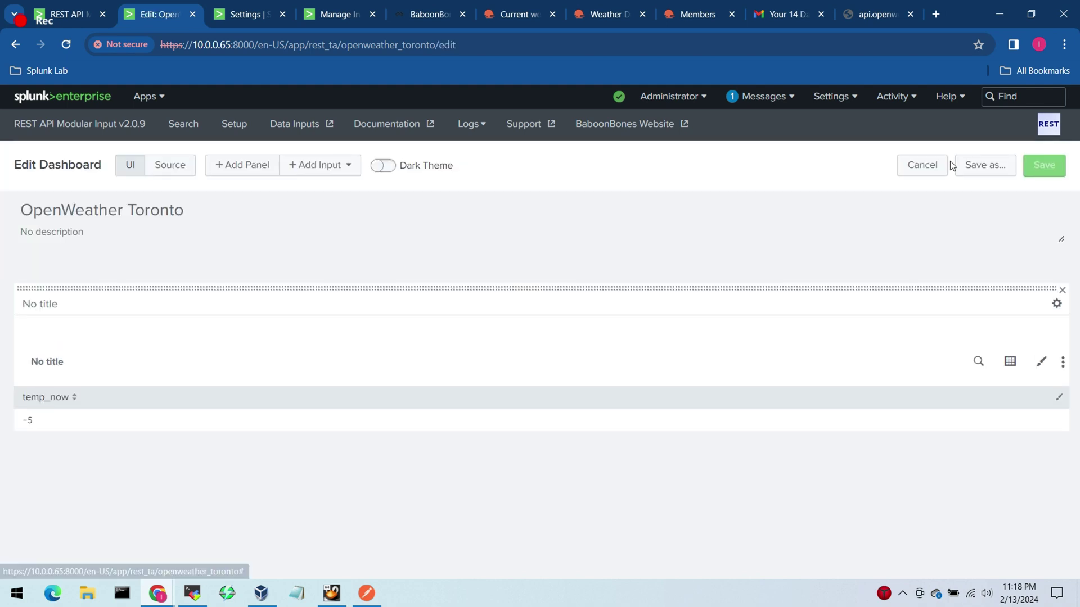
{"action": "left_click", "coordinate": [1010, 362]}
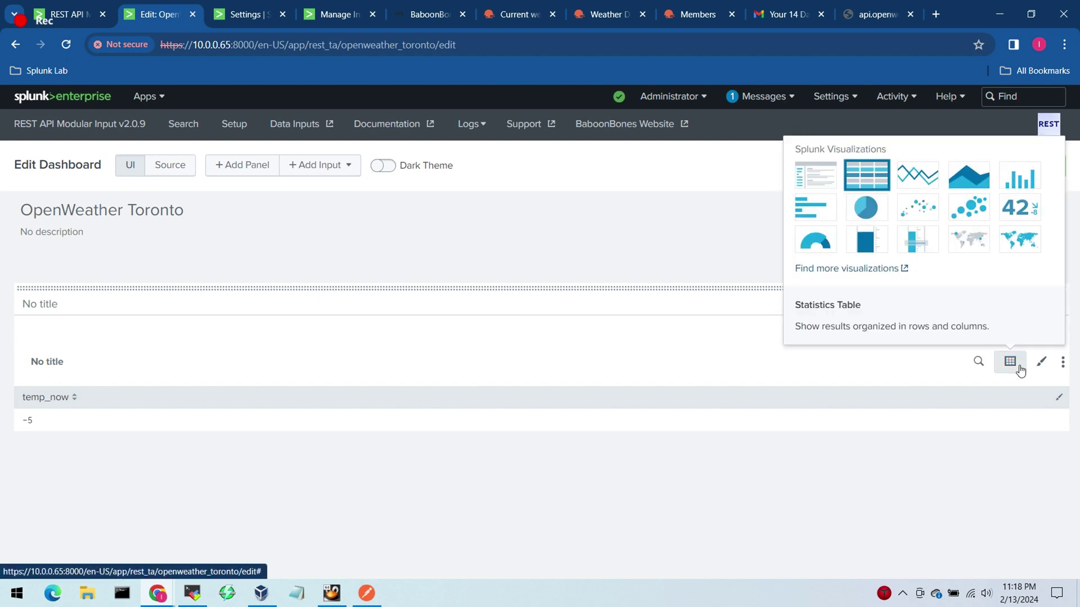
{"action": "left_click", "coordinate": [1019, 208]}
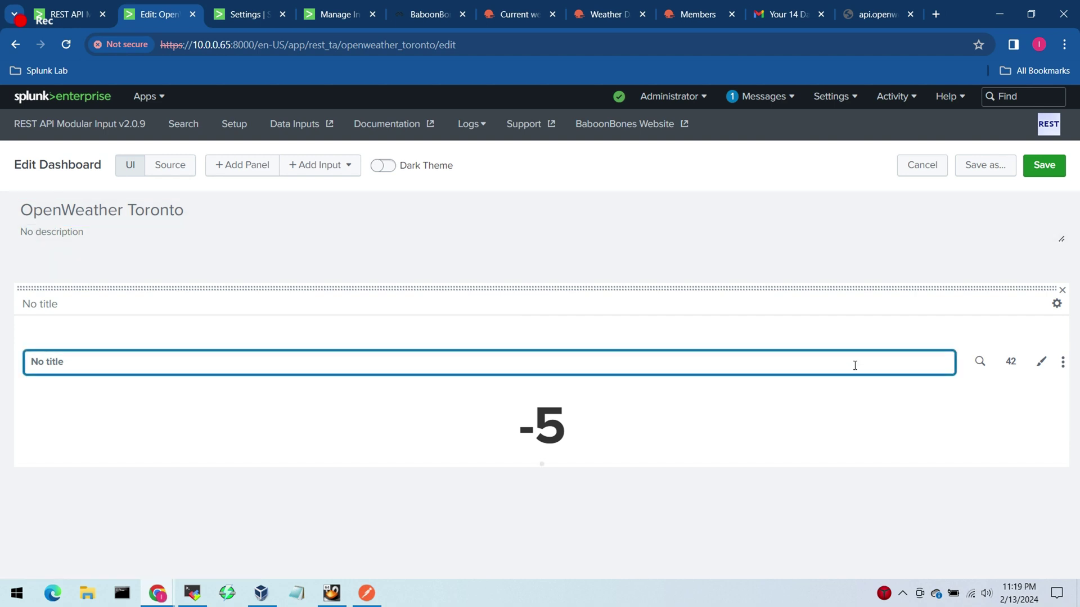
Step: Copy °C from the OpenWeather page and set it as the single value's number format unit
{"action": "key", "text": "alt+Tab"}
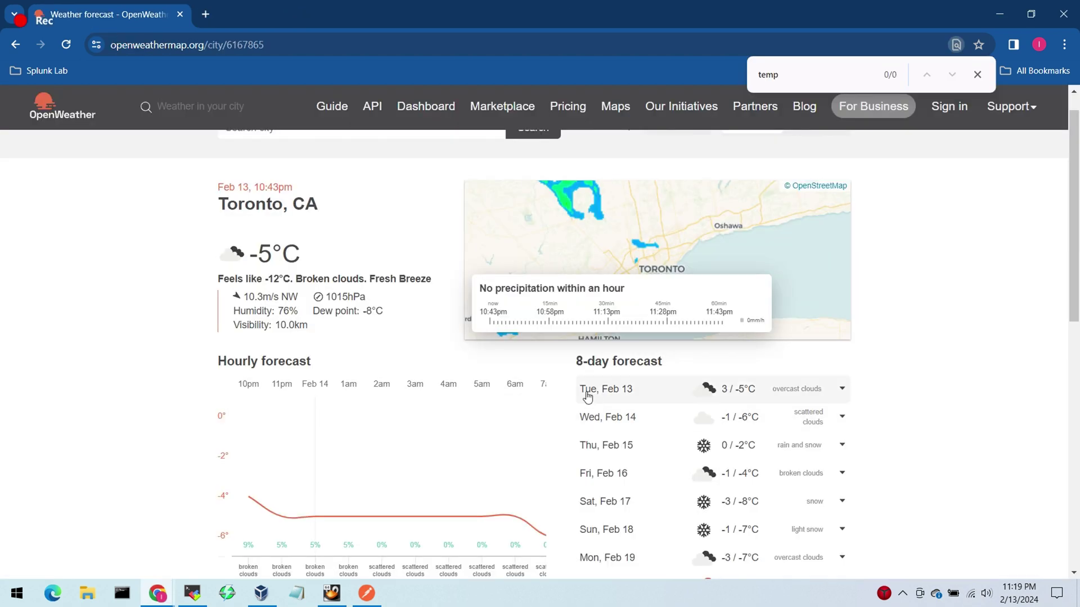
{"action": "key", "text": "alt+Tab"}
{"action": "key", "text": "alt+Tab"}
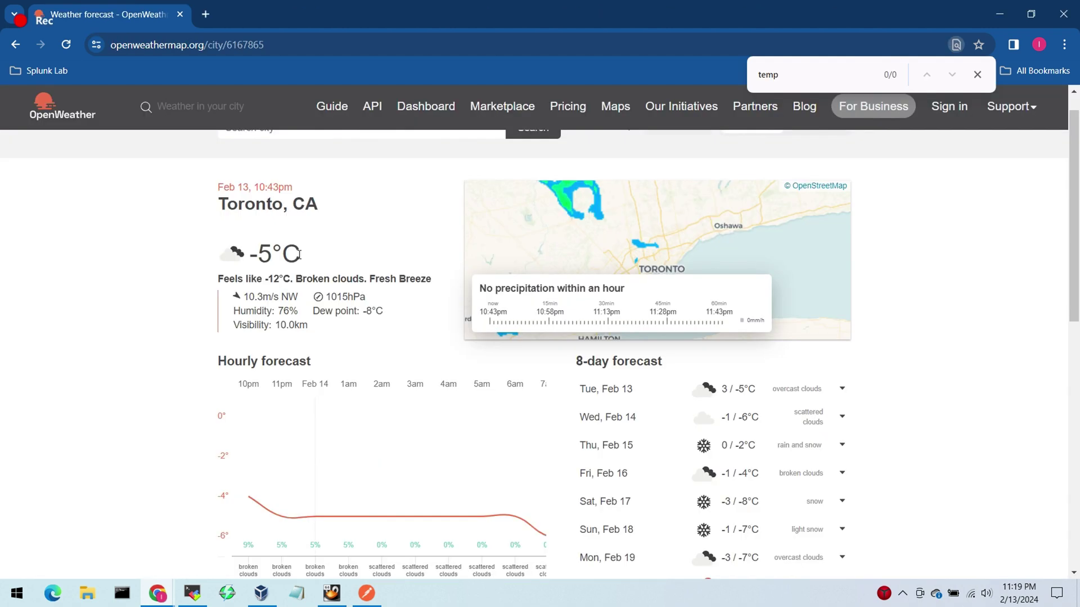
{"action": "left_click_drag", "start_coordinate": [302, 254], "coordinate": [278, 251]}
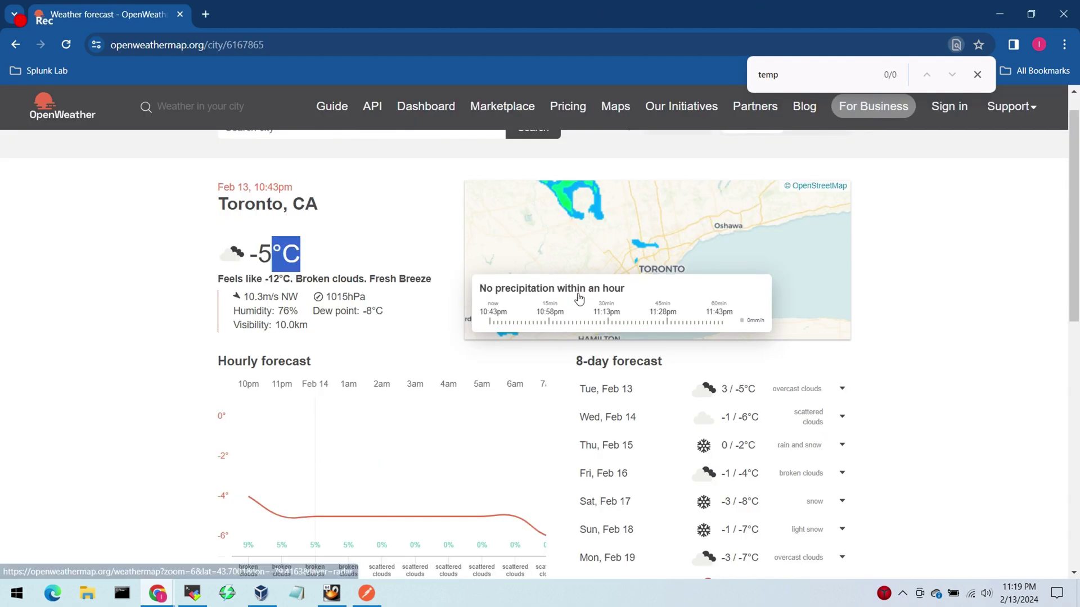
{"action": "key", "text": "alt+Tab"}
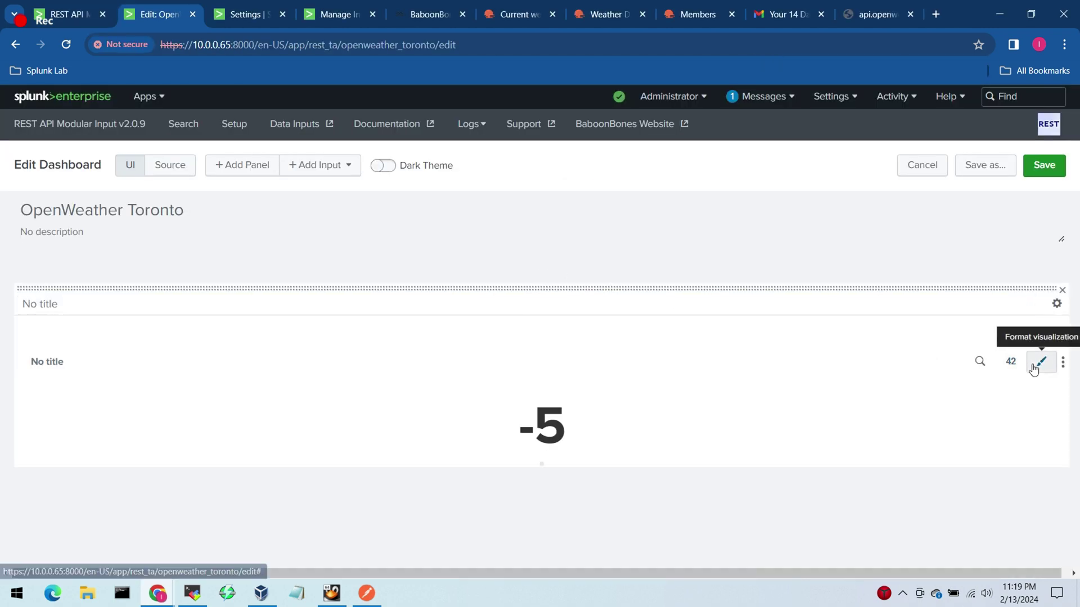
{"action": "left_click", "coordinate": [1035, 369]}
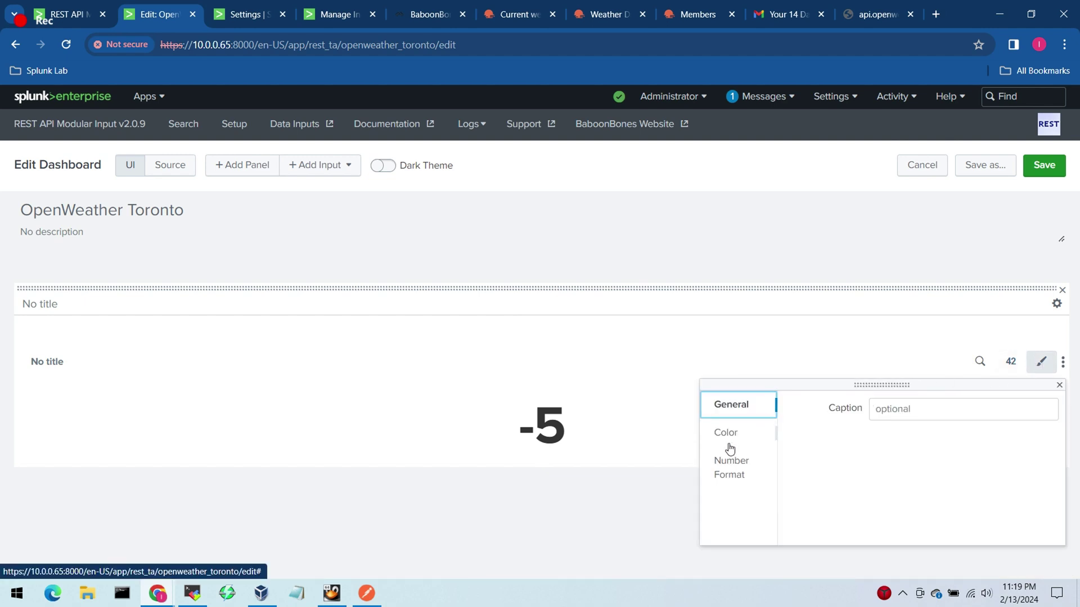
{"action": "left_click", "coordinate": [731, 475]}
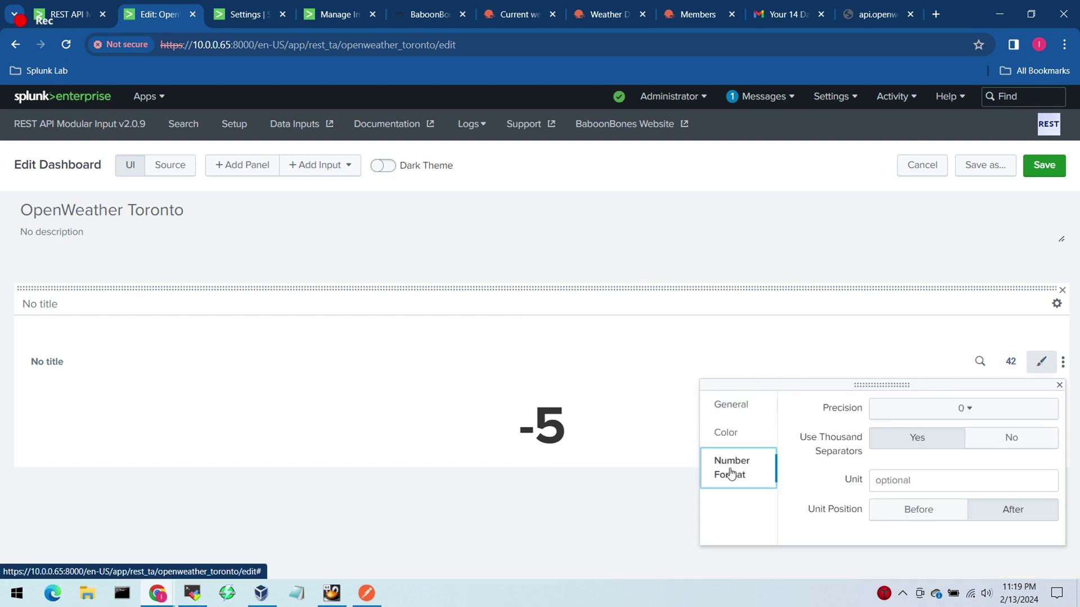
{"action": "left_click", "coordinate": [922, 478]}
{"action": "type", "text": "°C"}
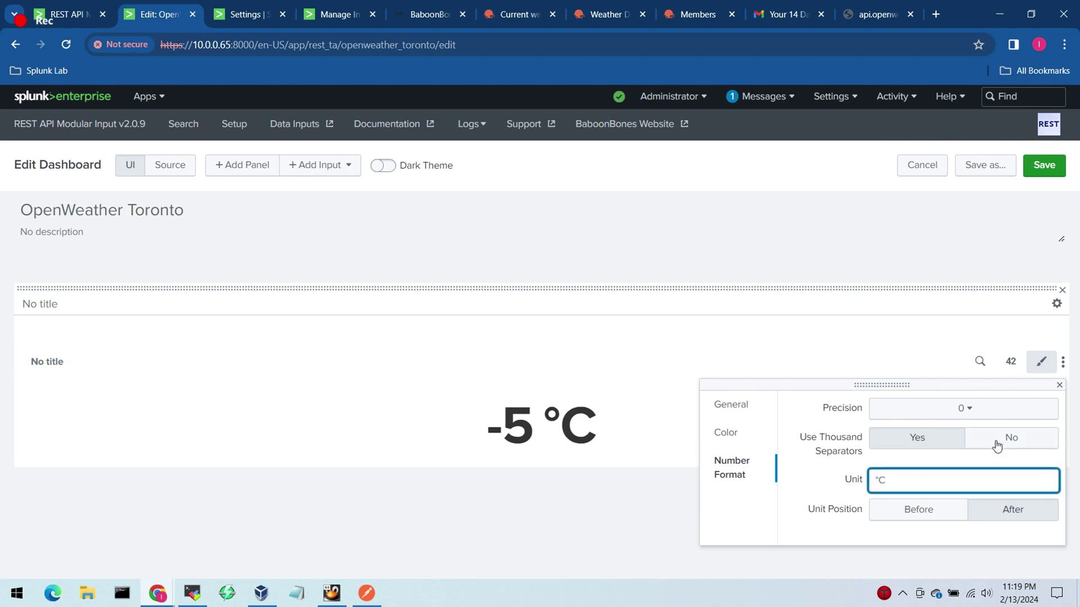
{"action": "left_click", "coordinate": [910, 236]}
{"action": "left_click", "coordinate": [664, 212]}
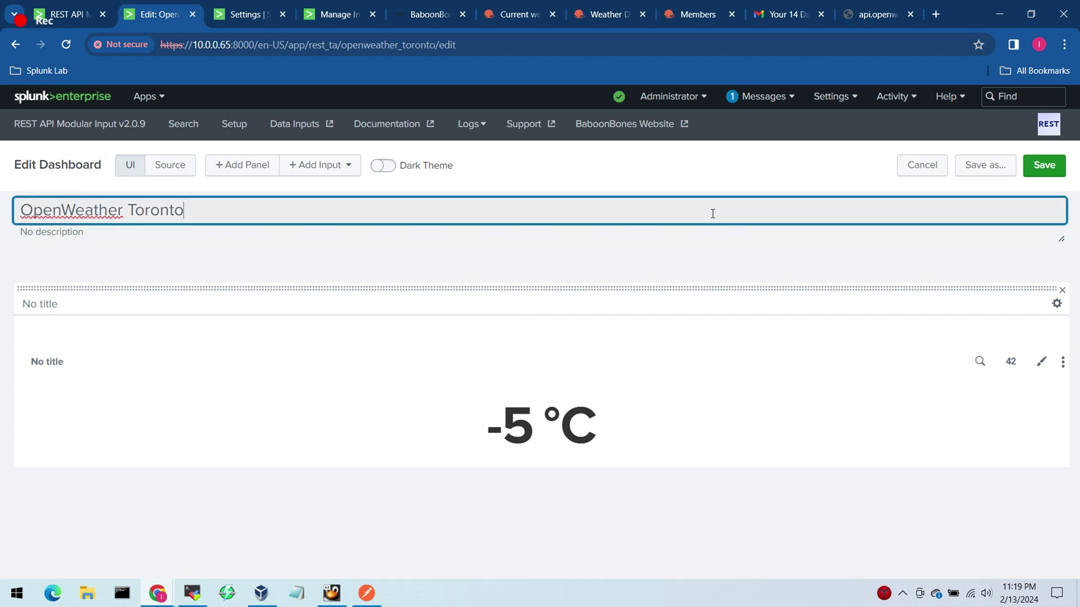
{"action": "left_click", "coordinate": [704, 260]}
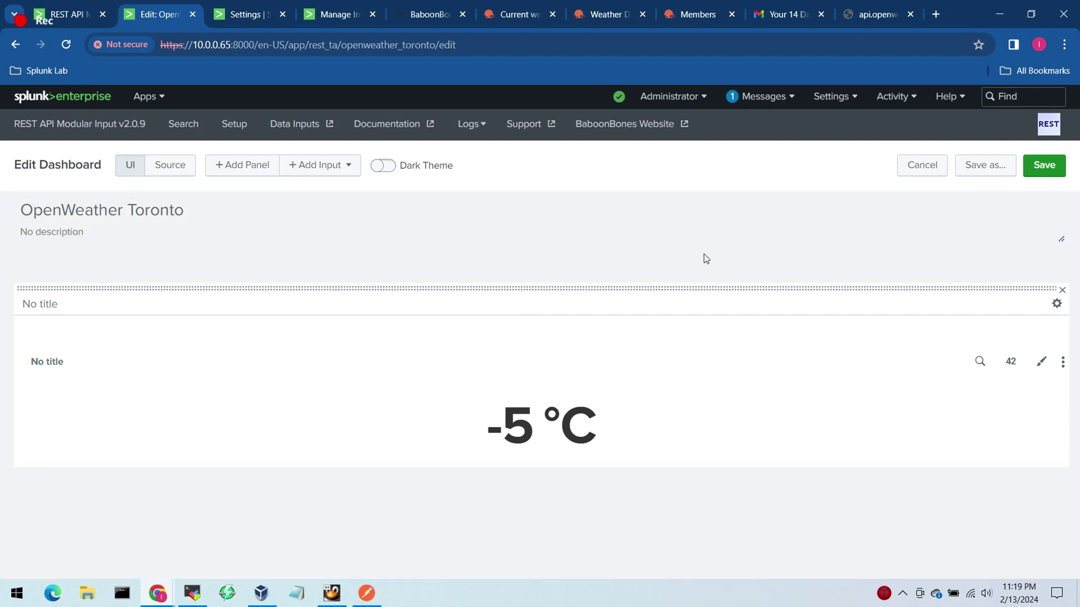
Step: Turn on Dark Theme, save and refresh the dashboard, then return to edit mode
{"action": "left_click", "coordinate": [385, 167]}
{"action": "left_click", "coordinate": [1042, 167]}
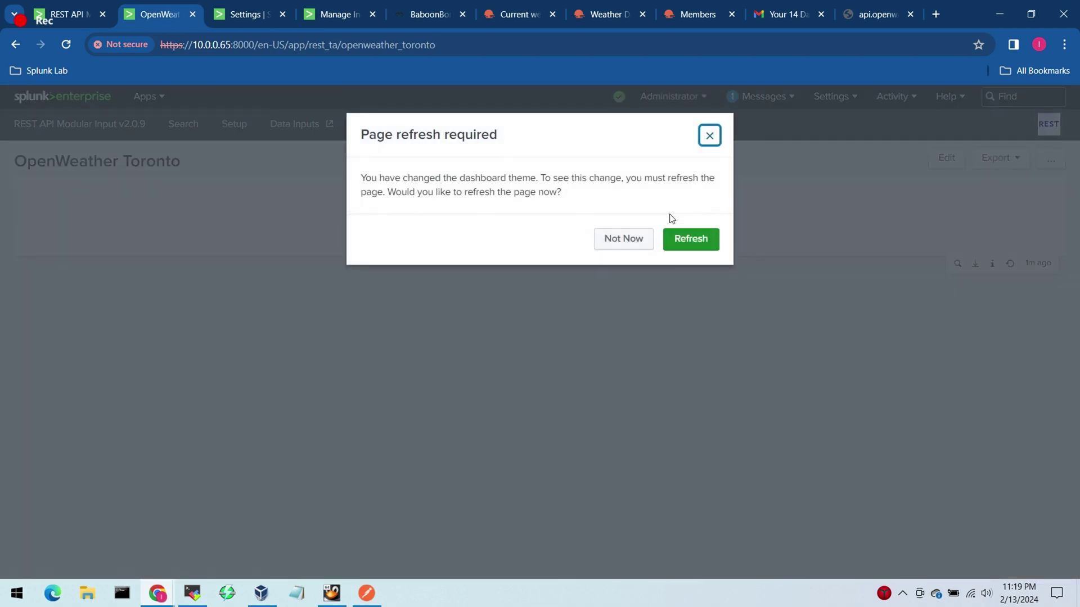
{"action": "left_click", "coordinate": [689, 241]}
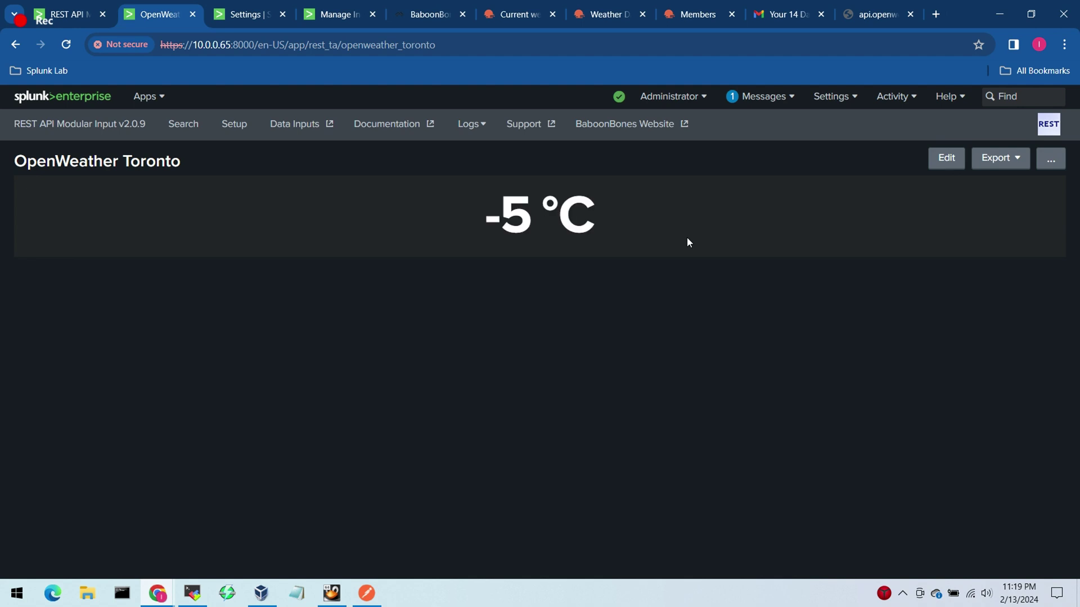
{"action": "left_click", "coordinate": [942, 161]}
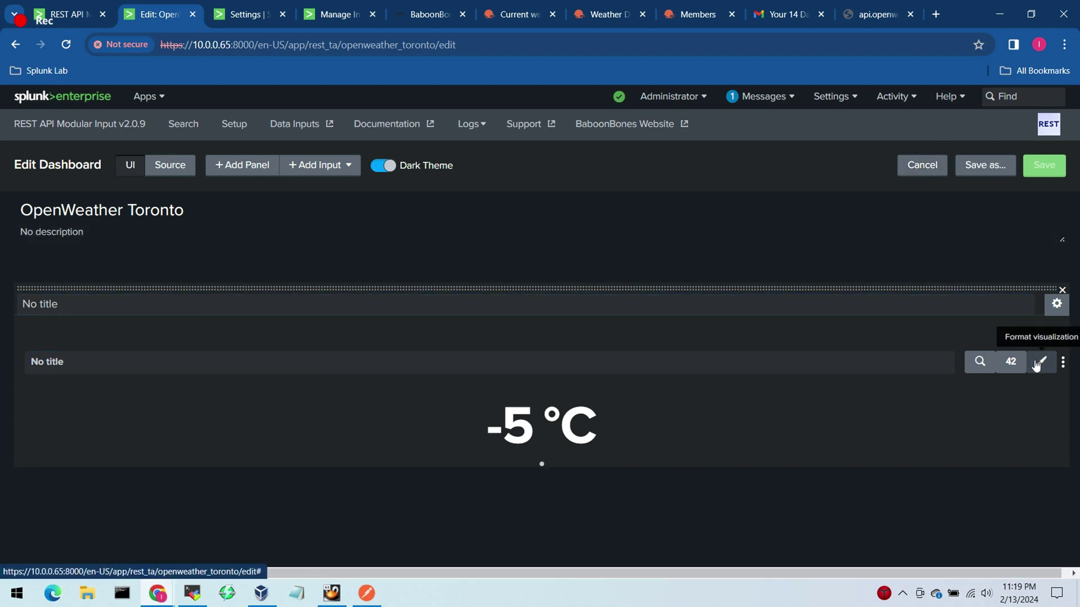
Step: After checking the OpenWeather Toronto page, start the -5 °C single value's caption with 'Tempre'
{"action": "key", "text": "alt+Tab"}
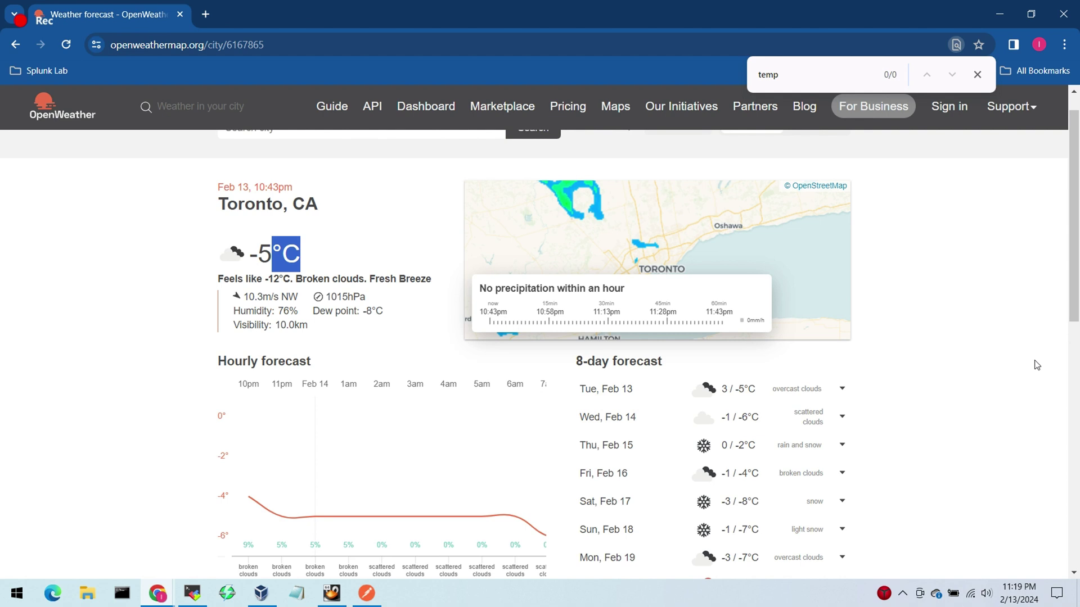
{"action": "key", "text": "alt+Tab"}
{"action": "left_click", "coordinate": [1041, 362]}
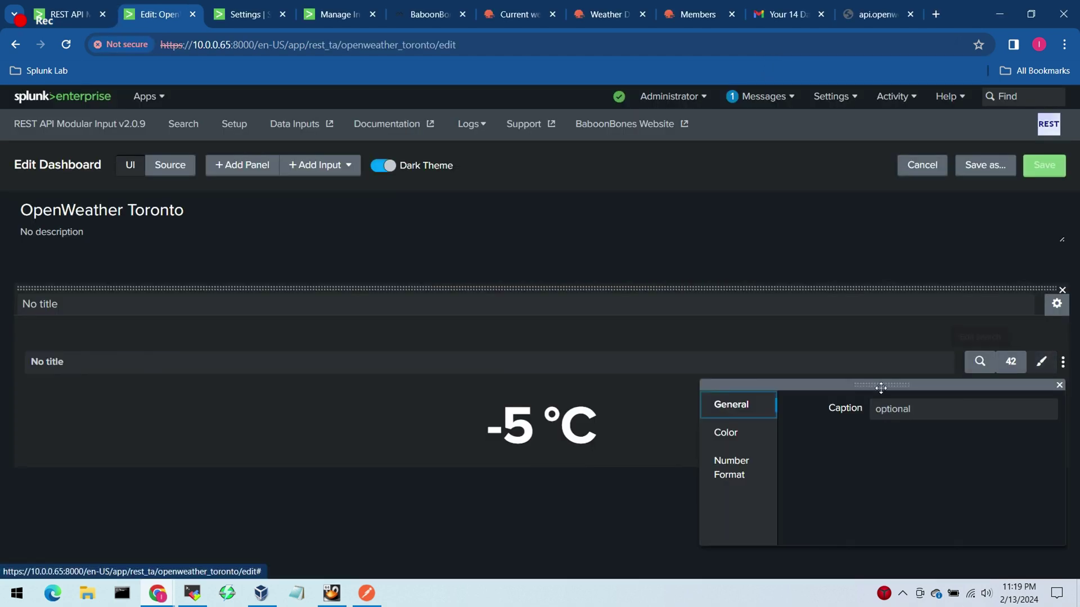
{"action": "left_click", "coordinate": [907, 409]}
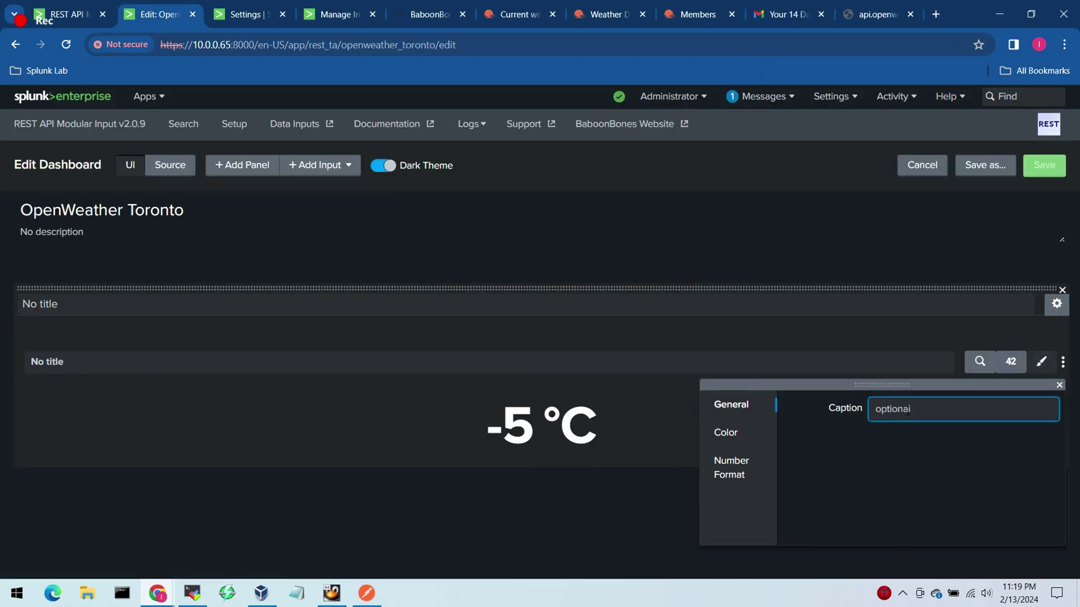
{"action": "type", "text": "Temp"}
{"action": "type", "text": "re"}
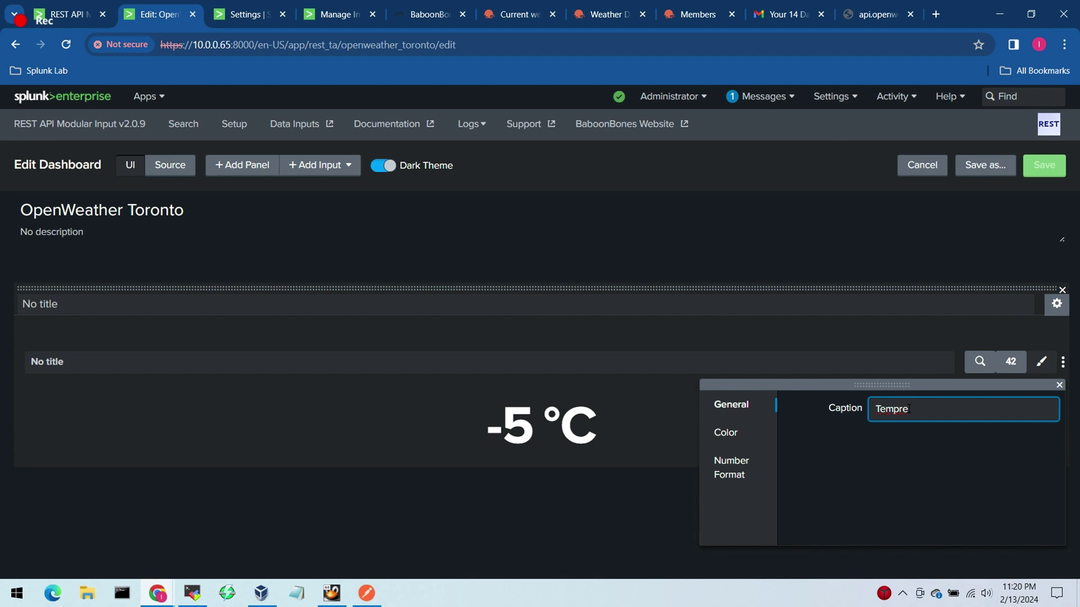
Step: Caption the -5 °C value 'Temperature Now' and save the dashboard
{"action": "key", "text": "BackSpace"}
{"action": "key", "text": "BackSpace"}
{"action": "key", "text": "BackSpace"}
{"action": "key", "text": "BackSpace"}
{"action": "key", "text": "BackSpace"}
{"action": "key", "text": "BackSpace"}
{"action": "left_click", "coordinate": [1060, 385]}
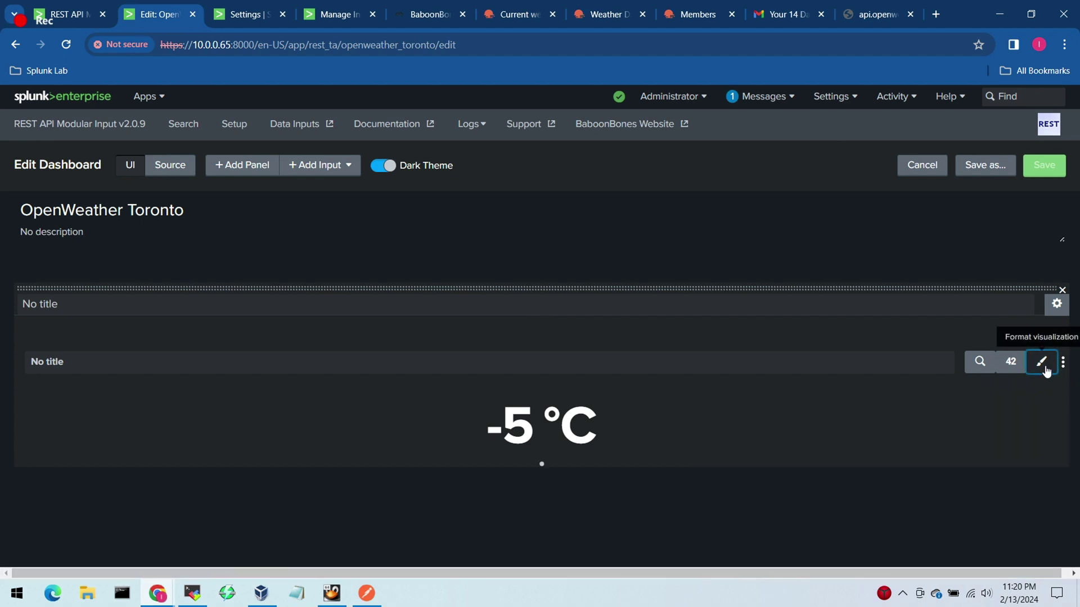
{"action": "left_click", "coordinate": [1043, 364]}
{"action": "left_click", "coordinate": [954, 408]}
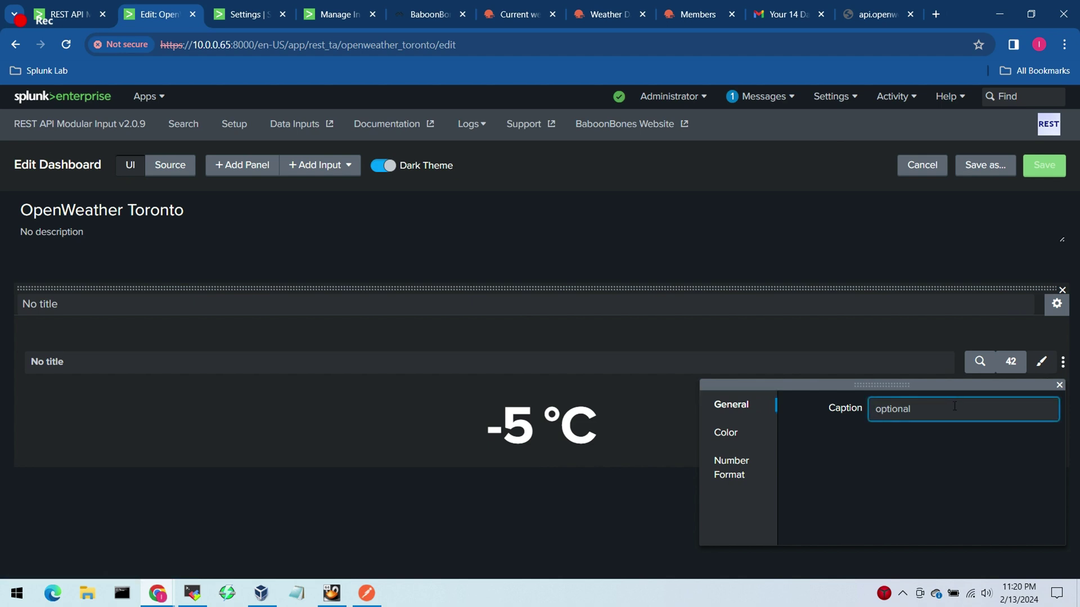
{"action": "type", "text": "Temperature Now"}
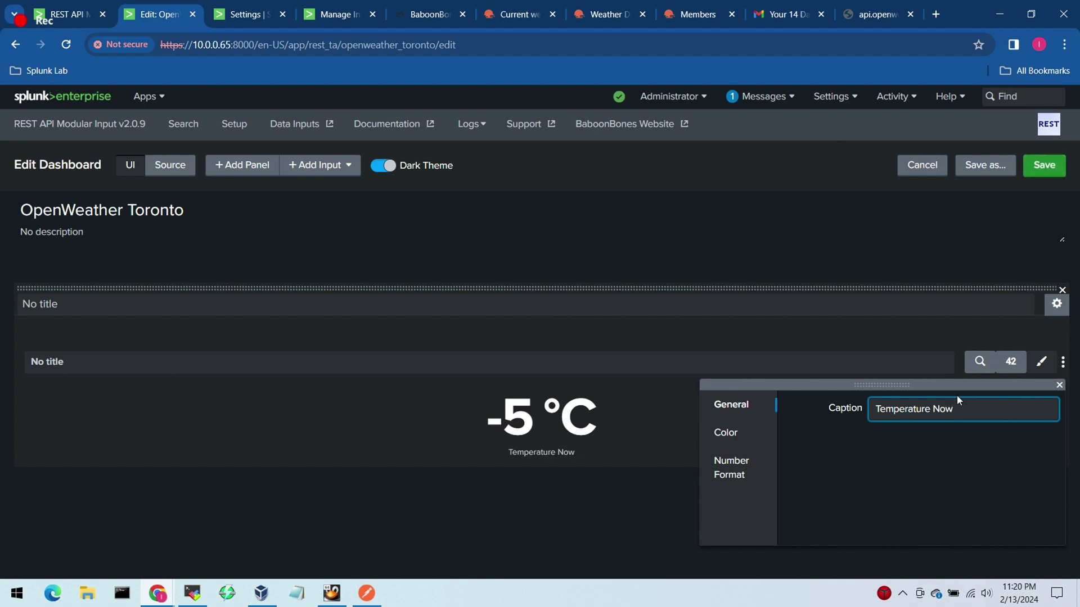
{"action": "left_click", "coordinate": [1060, 385]}
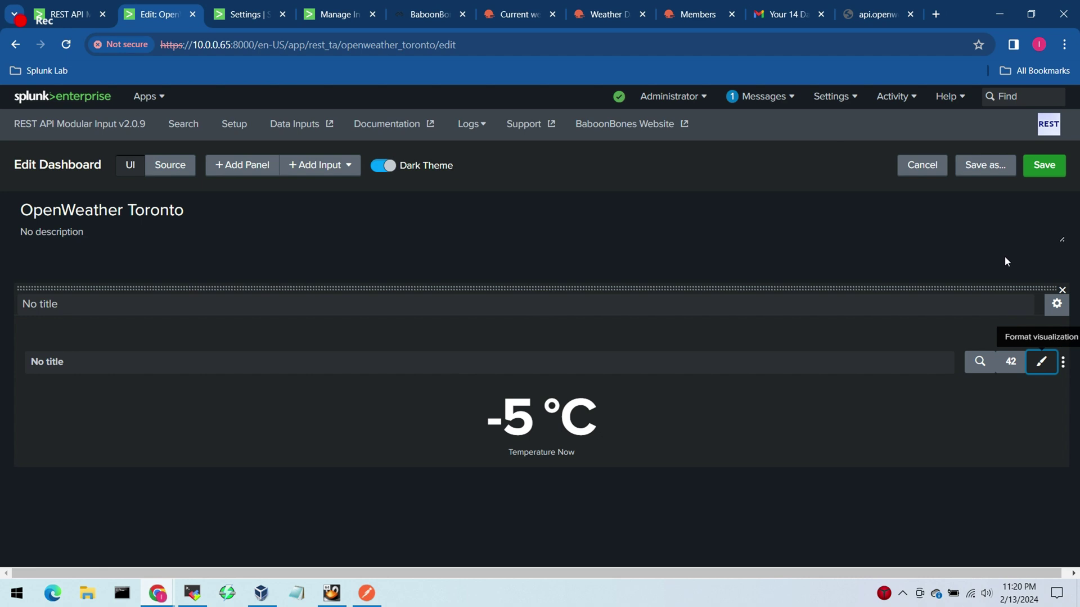
{"action": "left_click", "coordinate": [1020, 215]}
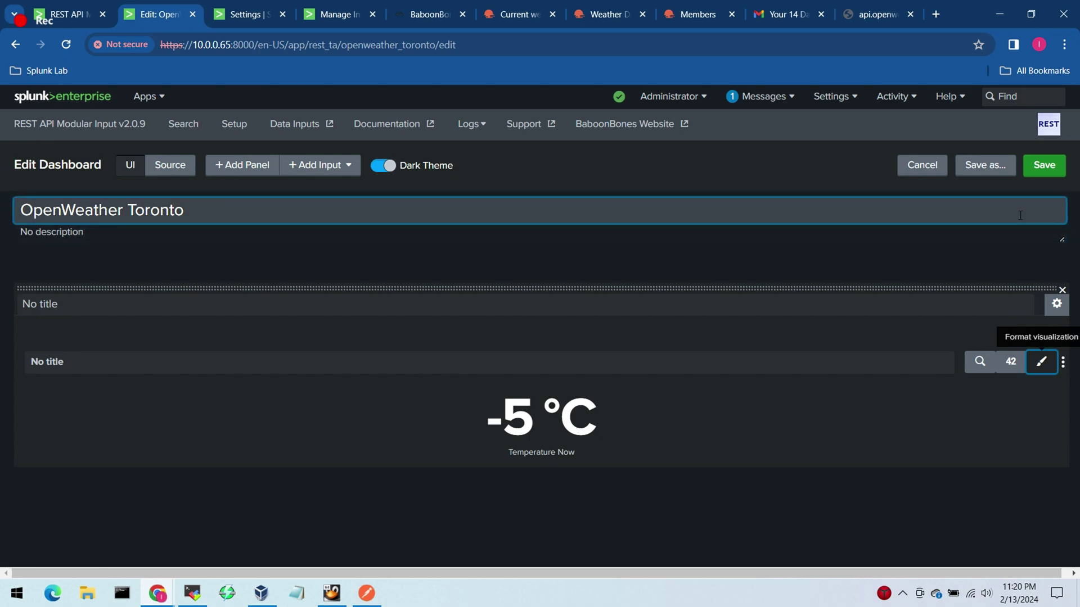
{"action": "left_click", "coordinate": [1043, 169]}
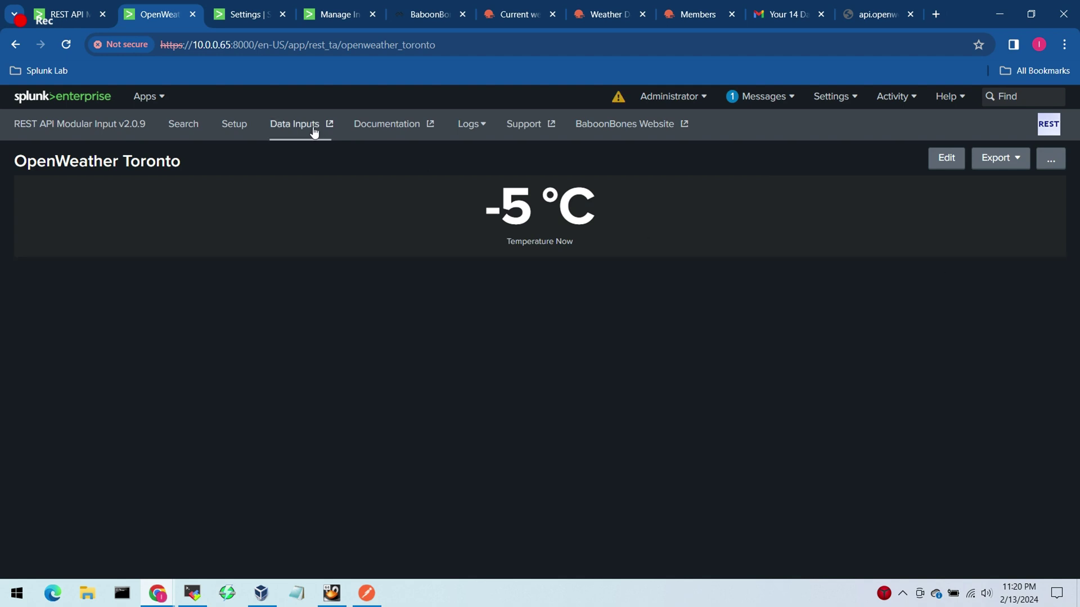
Step: Open the temperature panel's search in a new tab and rerun it in Verbose Mode
{"action": "left_click", "coordinate": [957, 263]}
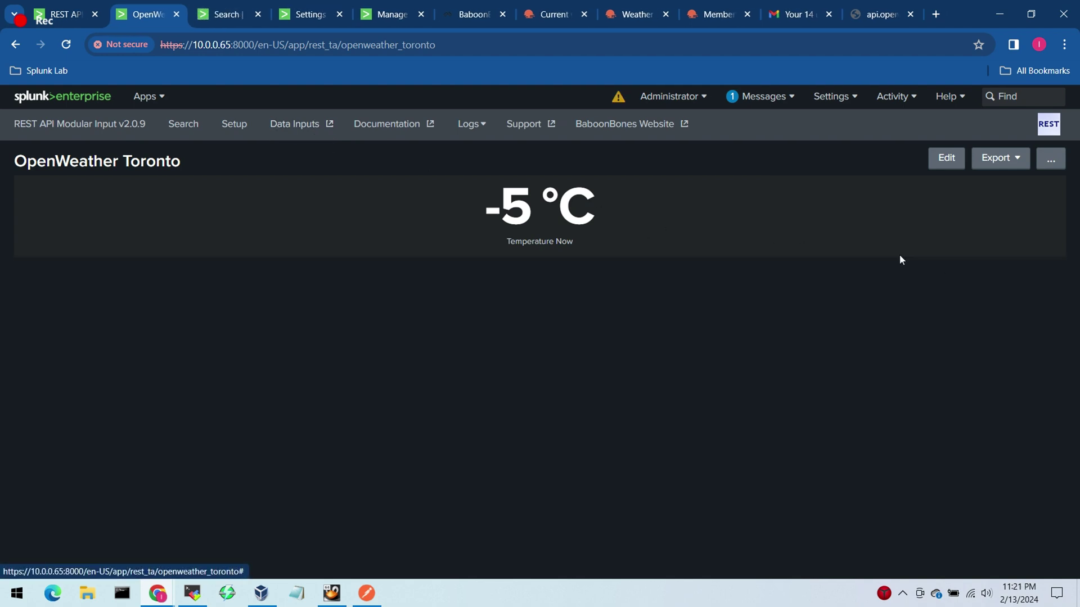
{"action": "left_click", "coordinate": [218, 21]}
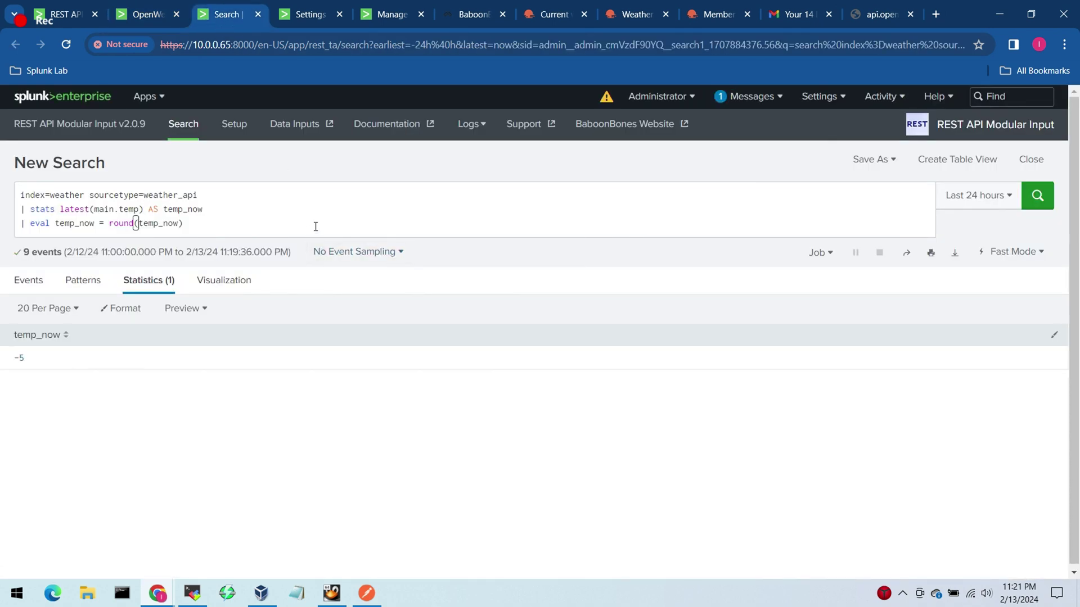
{"action": "left_click", "coordinate": [1038, 258]}
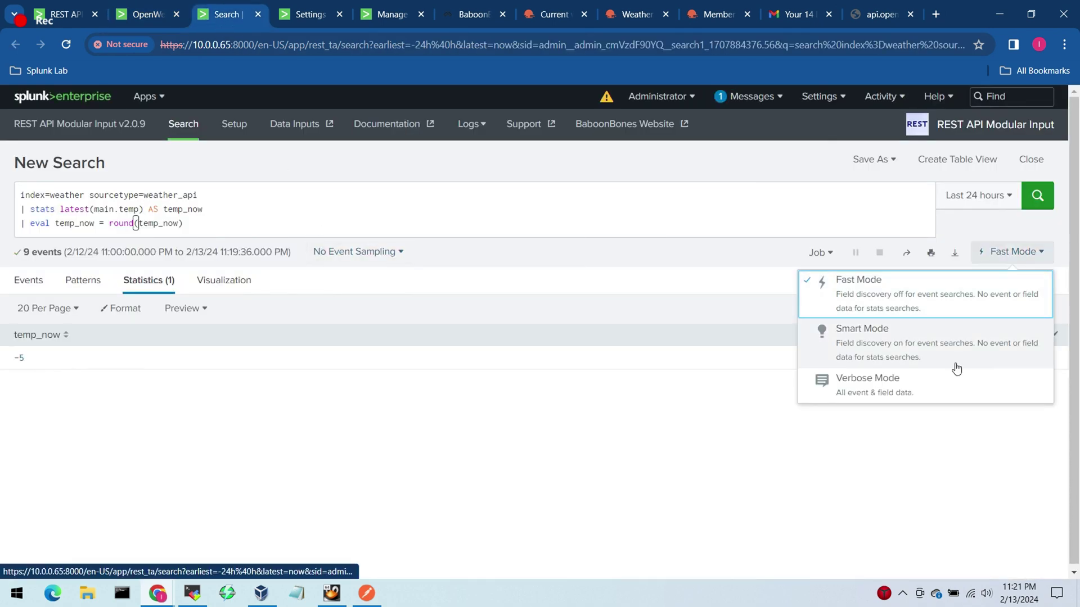
{"action": "left_click", "coordinate": [940, 385]}
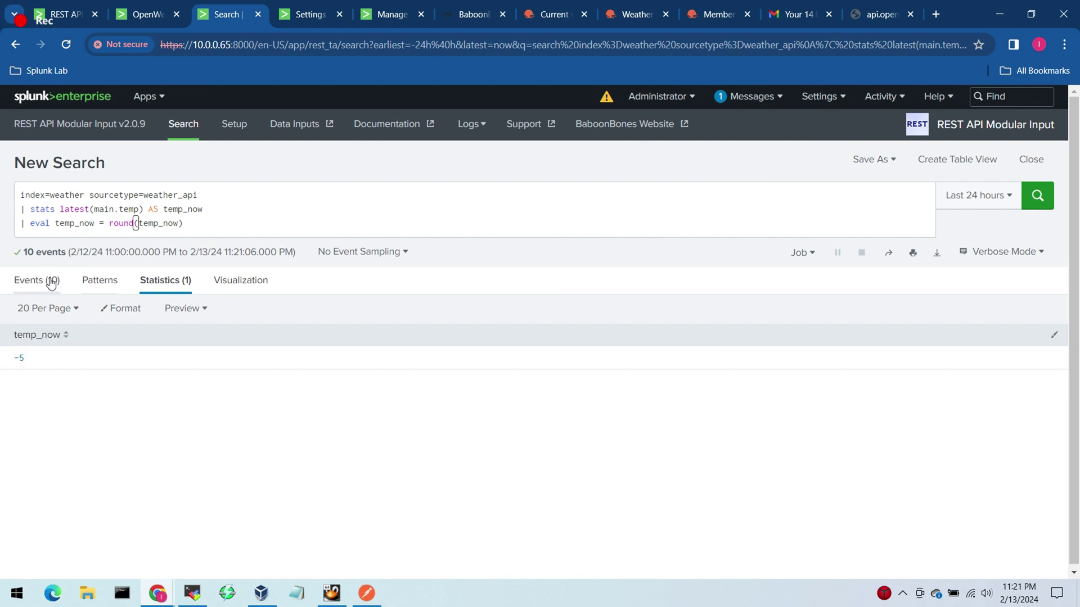
Step: List the 10 raw events, copy the main.feels_like field name and select main.temp in the query
{"action": "left_click", "coordinate": [48, 284]}
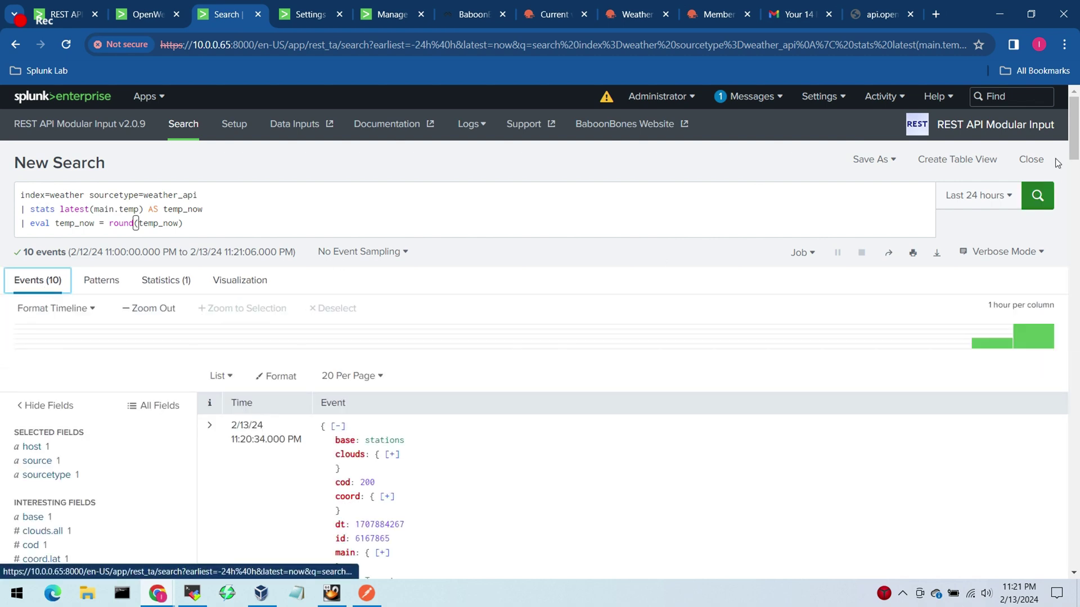
{"action": "left_click_drag", "start_coordinate": [1076, 129], "coordinate": [1077, 179]}
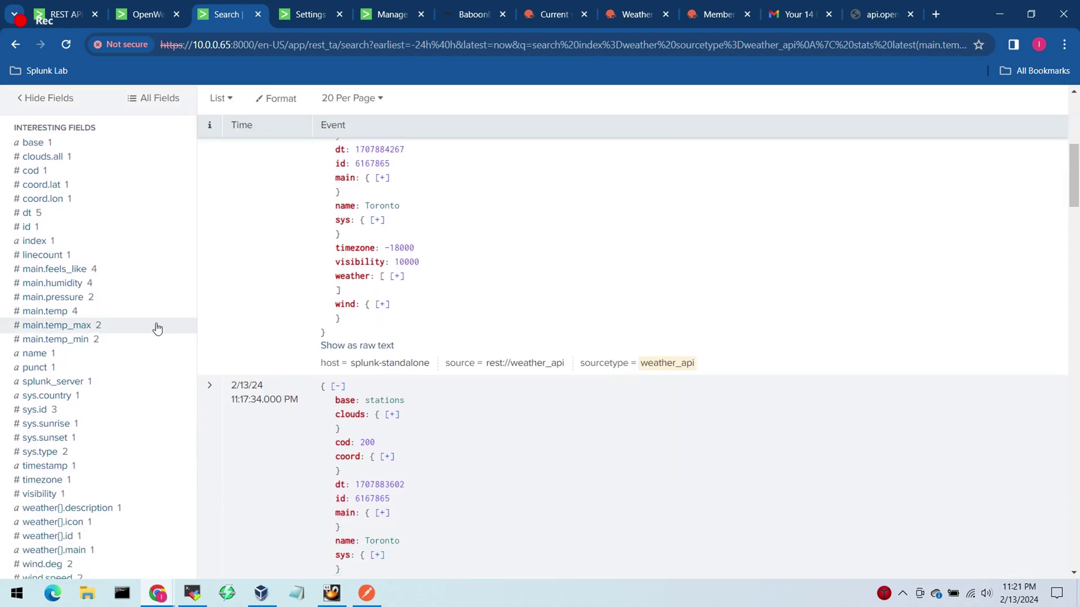
{"action": "left_click", "coordinate": [111, 274]}
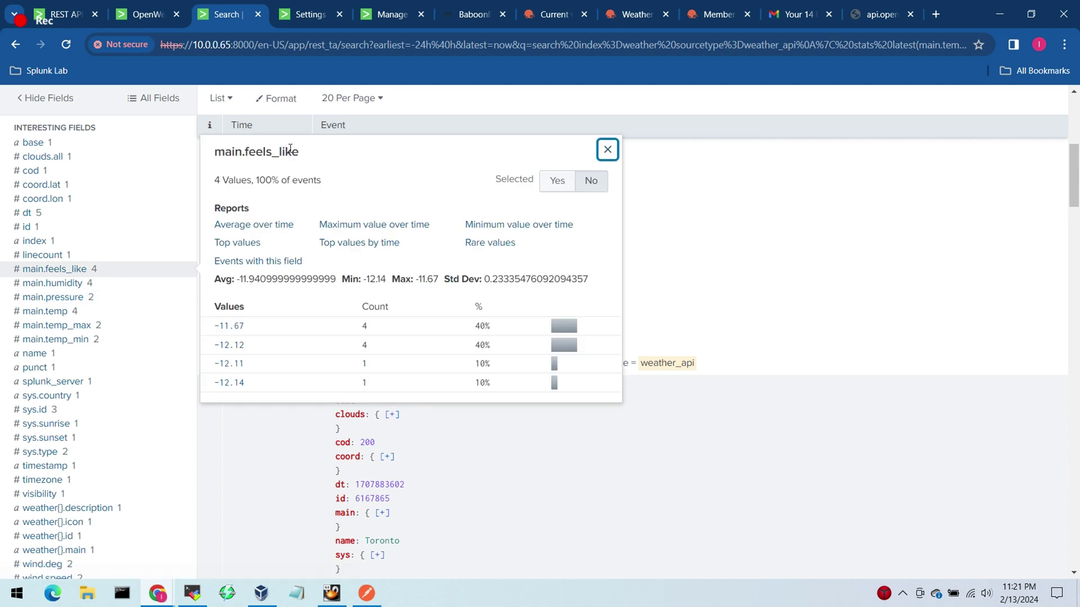
{"action": "left_click_drag", "start_coordinate": [299, 152], "coordinate": [215, 152]}
{"action": "key", "text": "ctrl+c"}
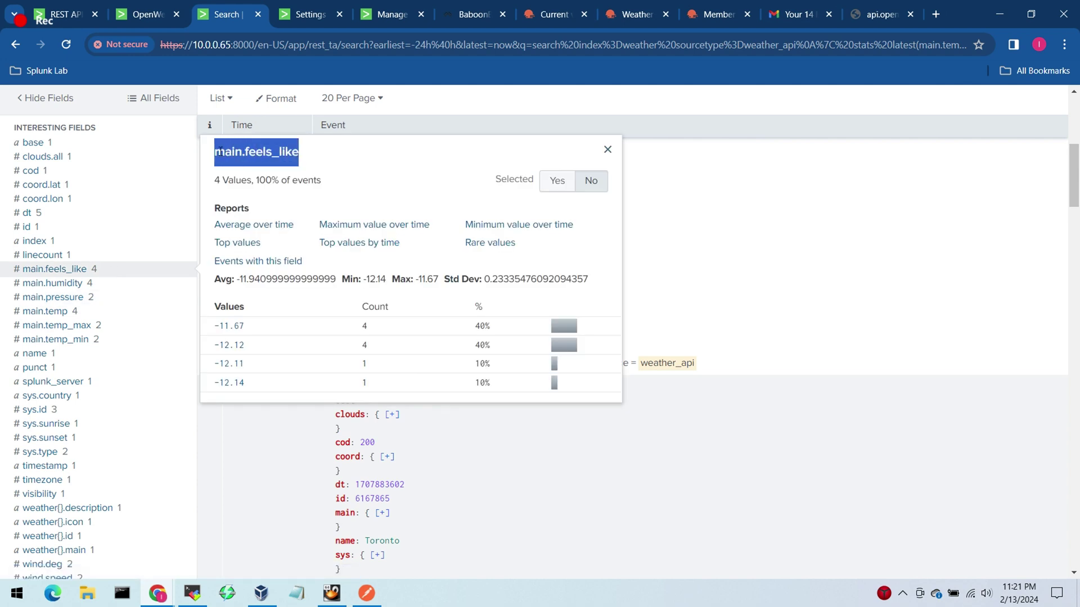
{"action": "scroll", "coordinate": [1050, 113], "scroll_direction": "up", "scroll_amount": 5}
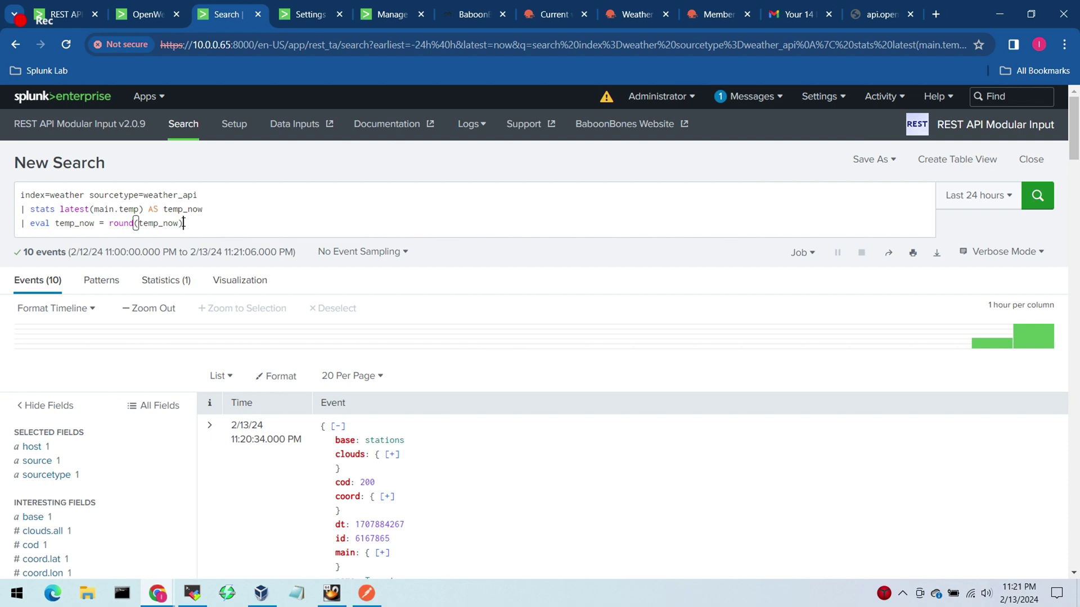
{"action": "left_click_drag", "start_coordinate": [139, 209], "coordinate": [96, 209]}
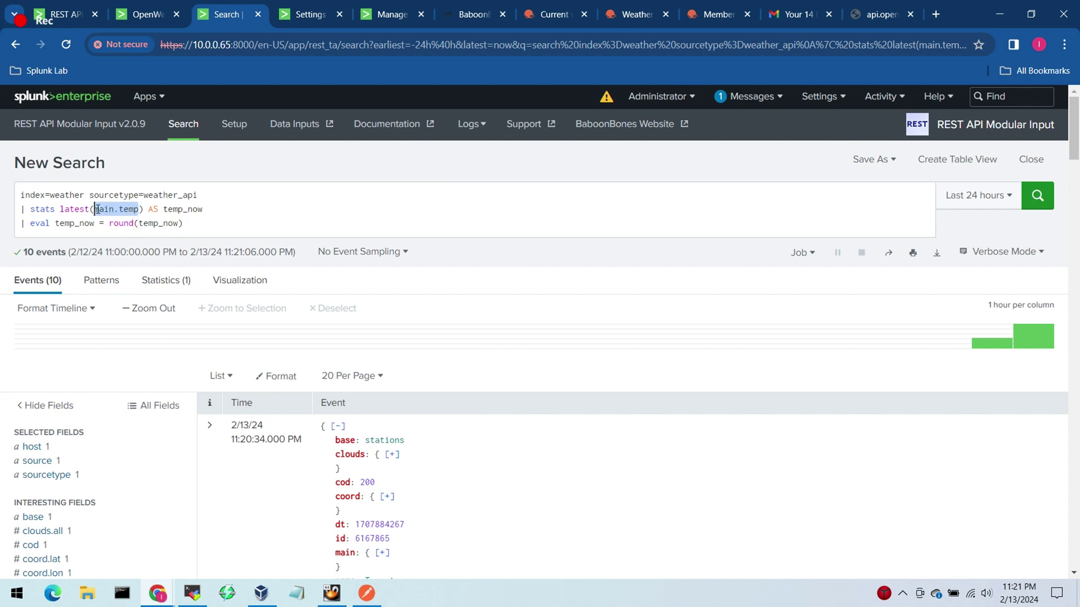
Step: Change the query to use main.feels_like and rename temp_now to feels_like, then run it
{"action": "key", "text": "ctrl+v"}
{"action": "left_click_drag", "start_coordinate": [232, 209], "coordinate": [198, 209]}
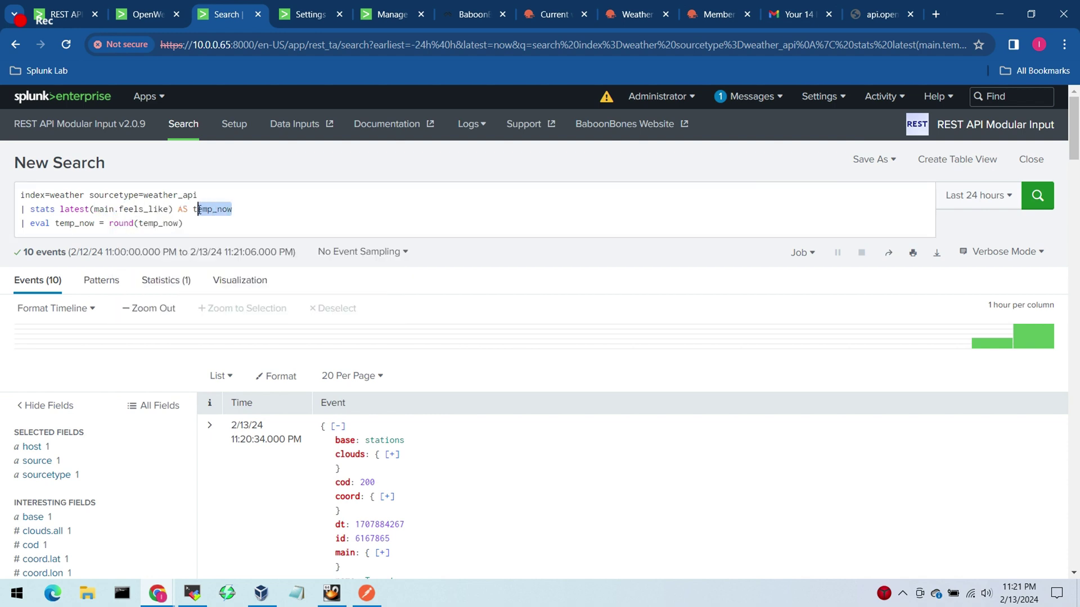
{"action": "key", "text": "BackSpace"}
{"action": "key", "text": "BackSpace"}
{"action": "type", "text": "feels"}
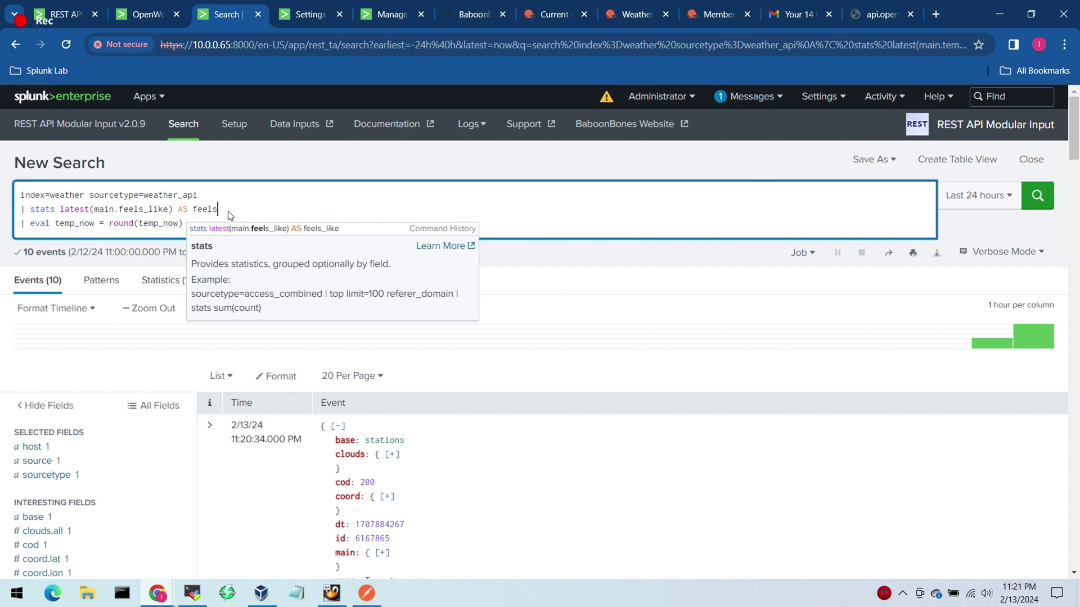
{"action": "type", "text": "_like"}
{"action": "double_click", "coordinate": [228, 210]}
{"action": "key", "text": "ctrl+c"}
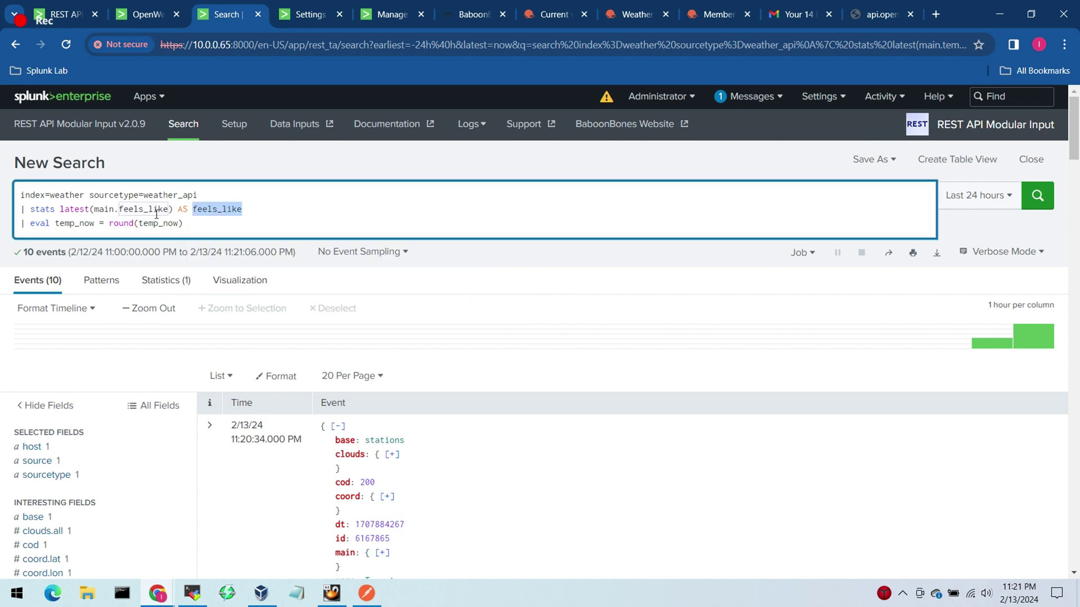
{"action": "double_click", "coordinate": [155, 222]}
{"action": "key", "text": "ctrl+v"}
{"action": "double_click", "coordinate": [75, 222]}
{"action": "key", "text": "ctrl+v"}
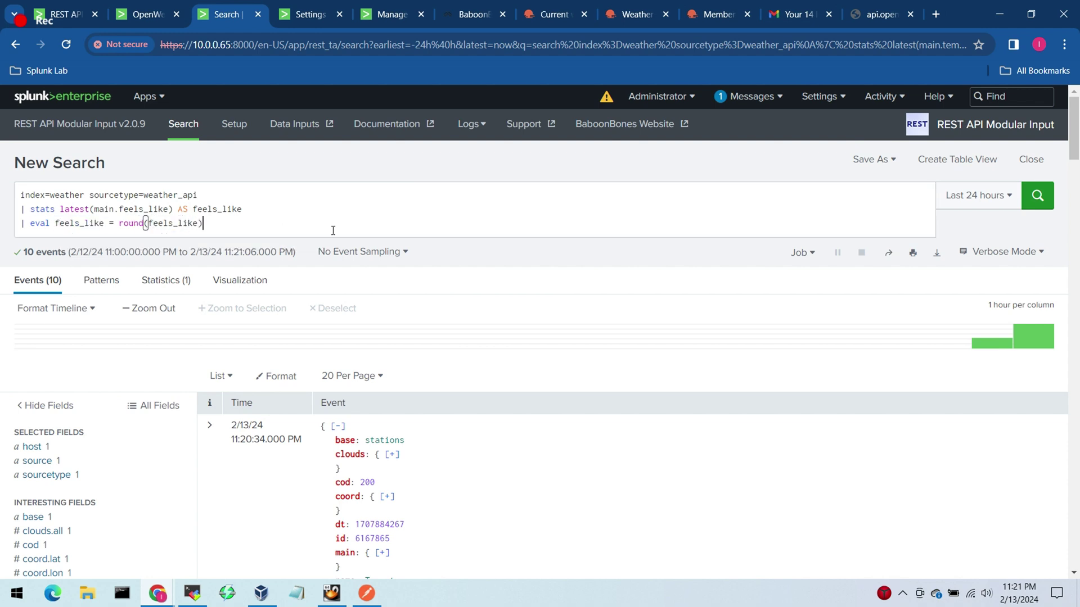
{"action": "left_click", "coordinate": [1038, 197]}
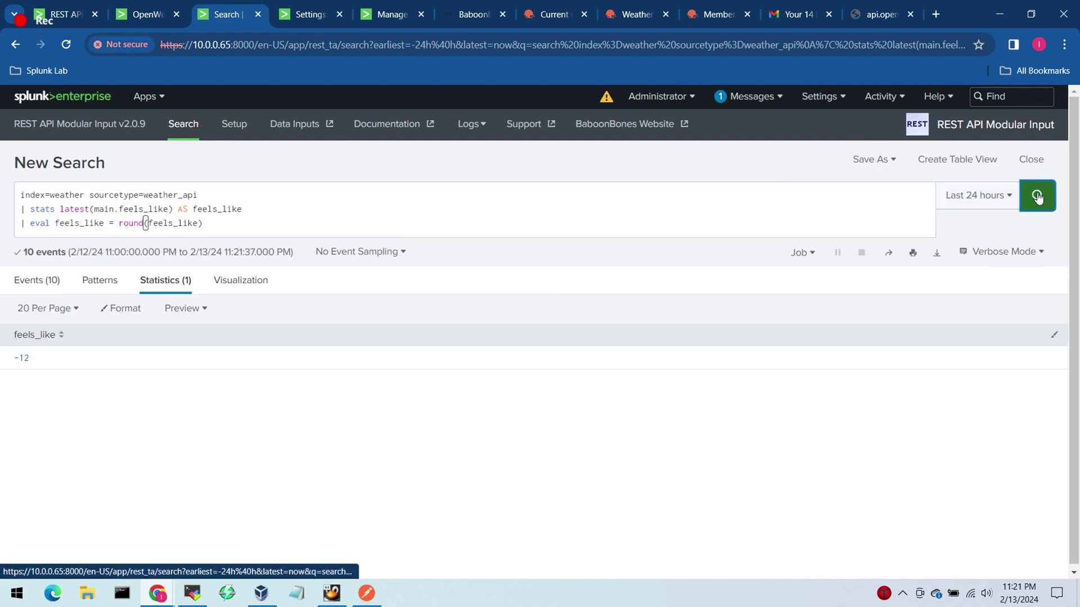
Step: Select the whole three-line feels_like query and return to the OpenWeather Toronto dashboard
{"action": "left_click", "coordinate": [226, 227]}
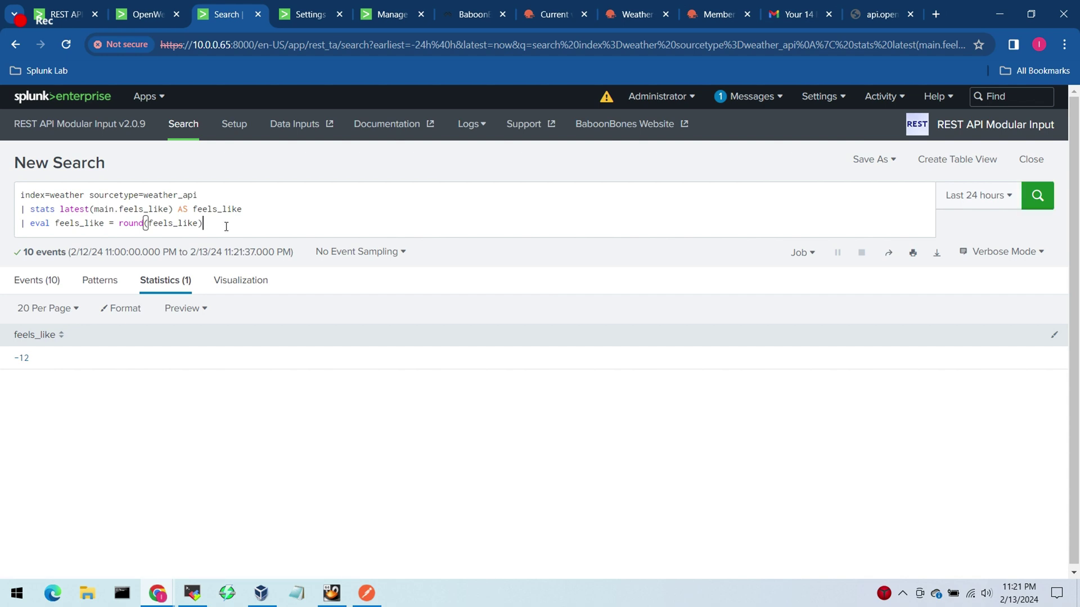
{"action": "left_click_drag", "start_coordinate": [226, 227], "coordinate": [3, 197]}
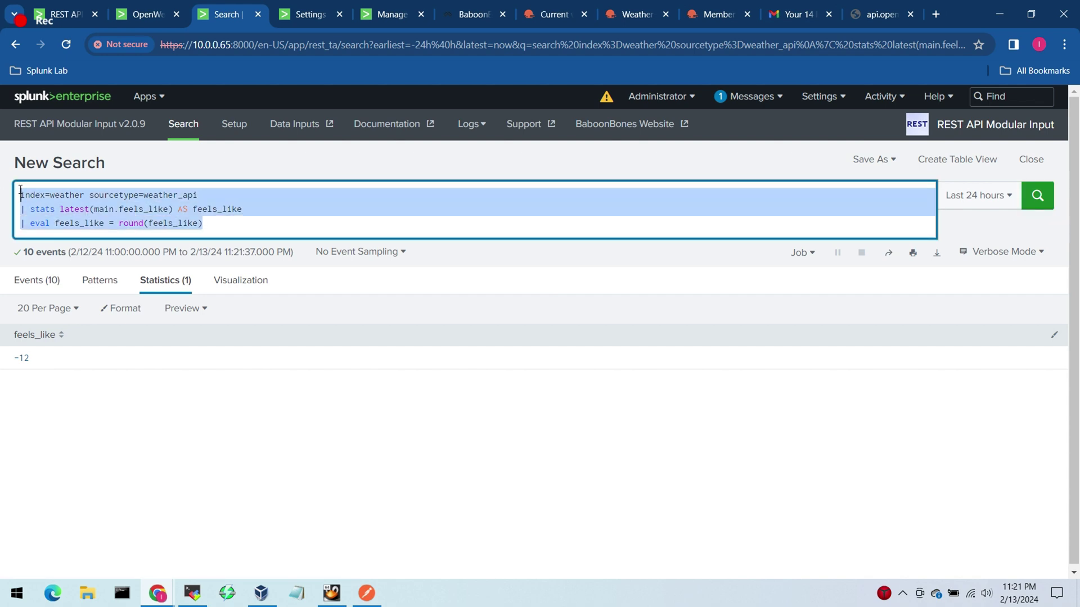
{"action": "left_click", "coordinate": [241, 225]}
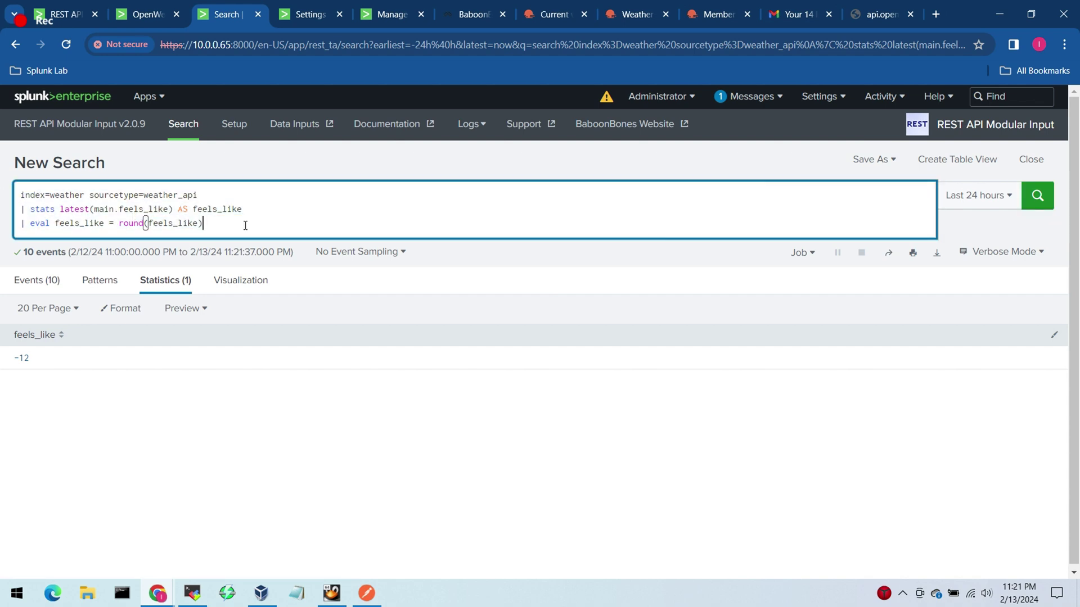
{"action": "left_click_drag", "start_coordinate": [245, 226], "coordinate": [3, 191]}
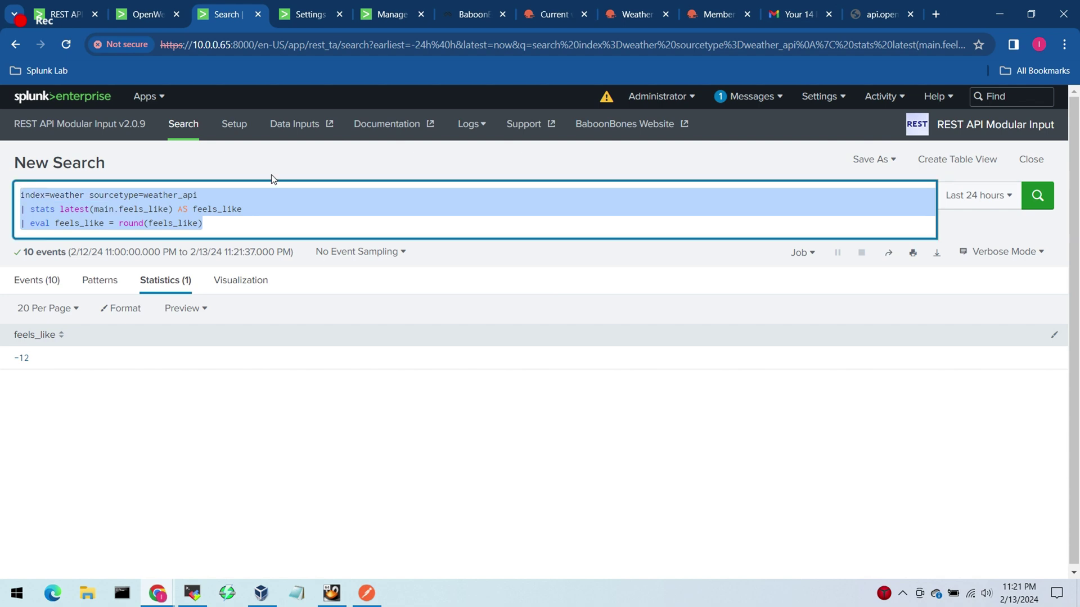
{"action": "left_click", "coordinate": [147, 15]}
Step: In the dashboard's XML source, duplicate the temperature panel below itself
{"action": "left_click", "coordinate": [947, 158]}
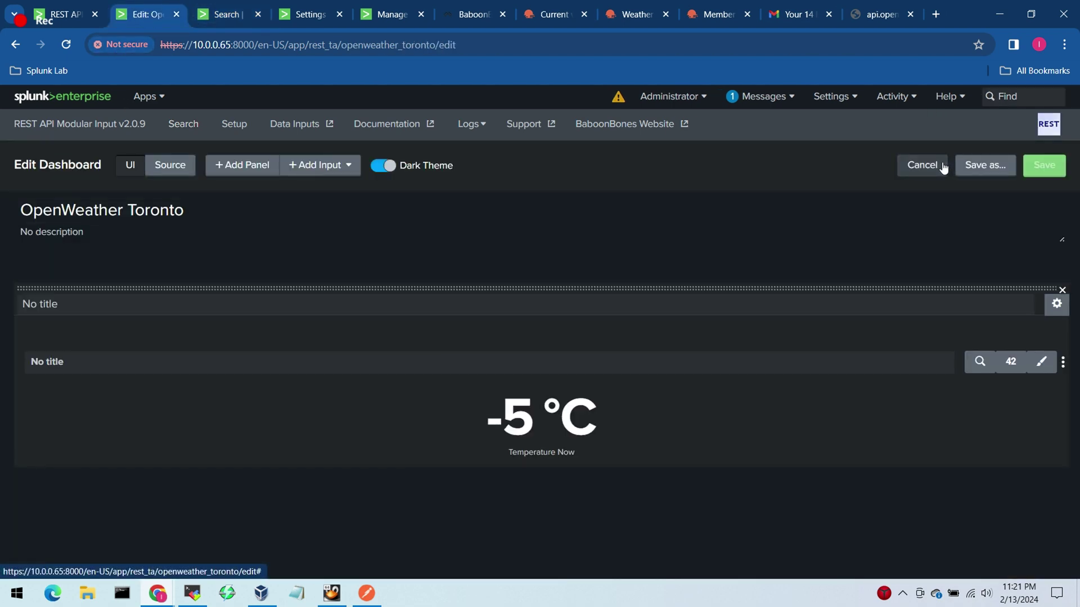
{"action": "left_click", "coordinate": [185, 167]}
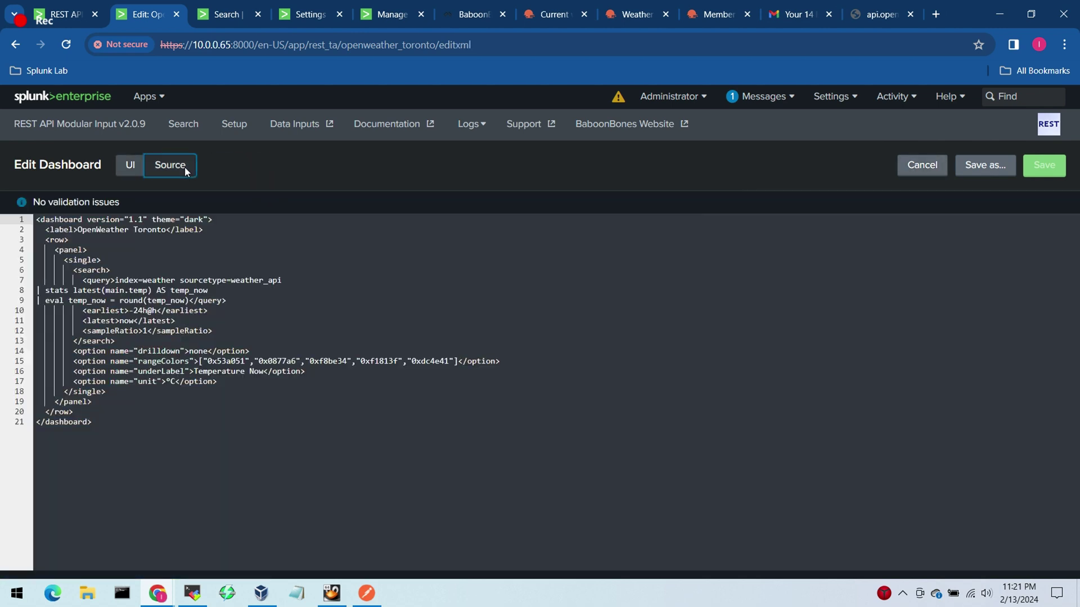
{"action": "left_click_drag", "start_coordinate": [55, 250], "coordinate": [133, 404]}
{"action": "key", "text": "ctrl+c"}
{"action": "left_click", "coordinate": [133, 404]}
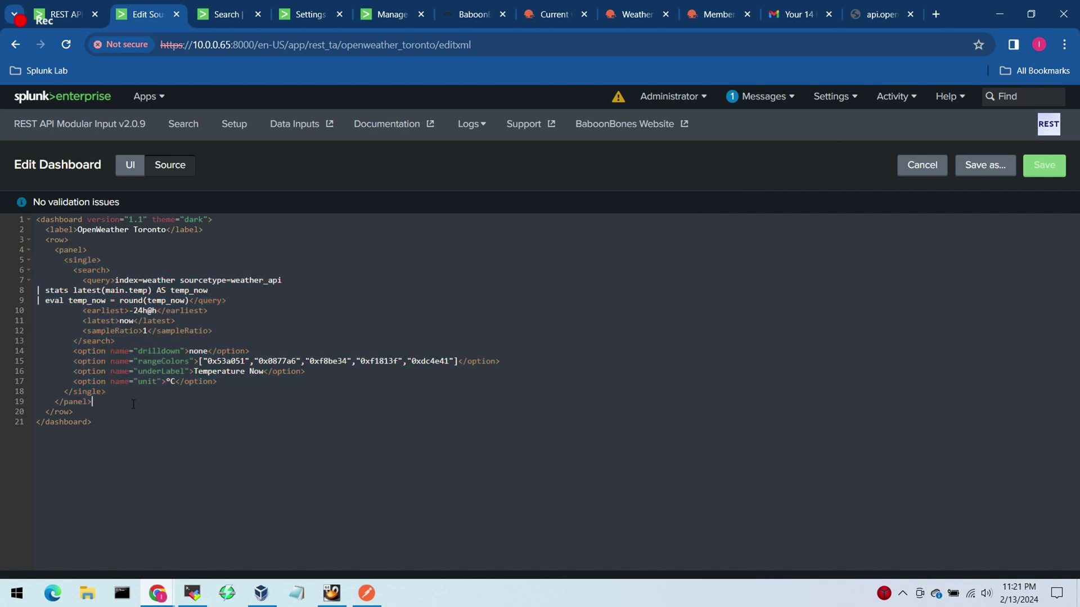
{"action": "key", "text": "Return"}
{"action": "key", "text": "ctrl+v"}
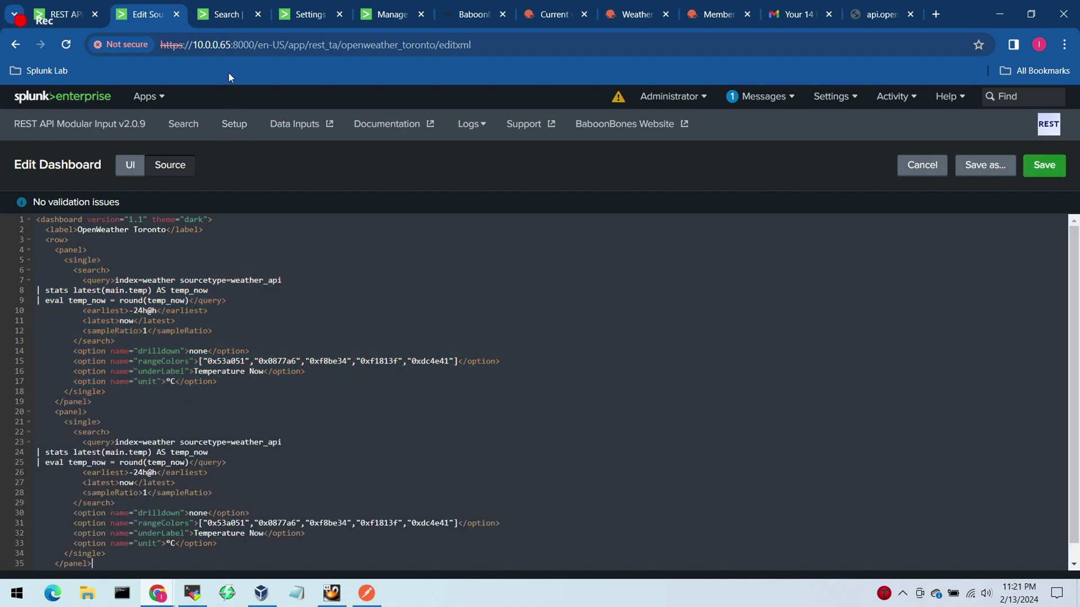
Step: Replace the duplicate panel's query with the feels_like search and save the source
{"action": "left_click", "coordinate": [228, 14]}
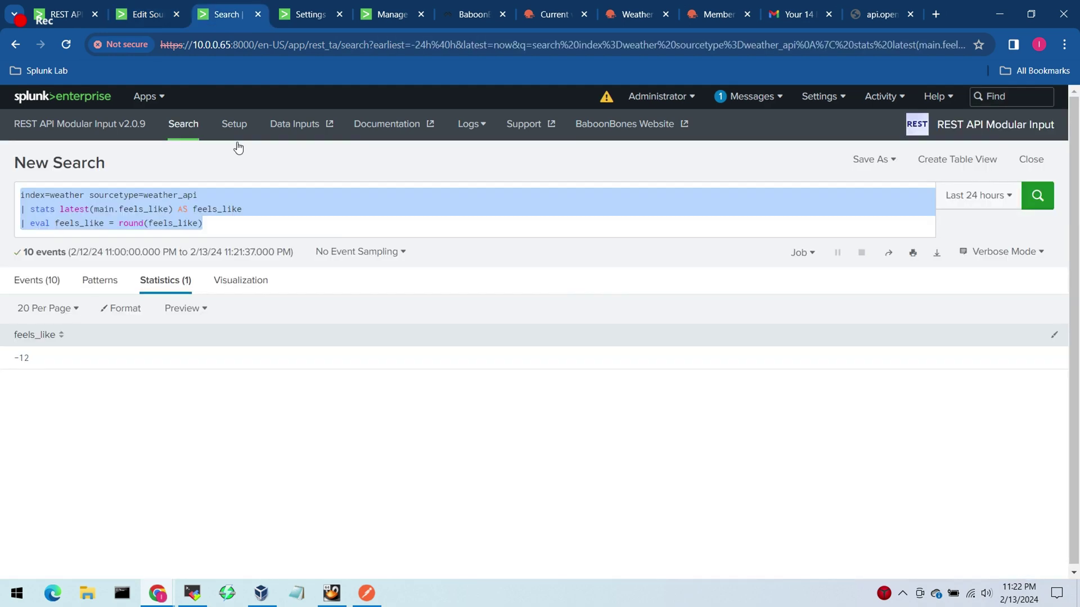
{"action": "left_click", "coordinate": [224, 230]}
{"action": "key", "text": "ctrl+a"}
{"action": "key", "text": "ctrl+c"}
{"action": "left_click", "coordinate": [145, 14]}
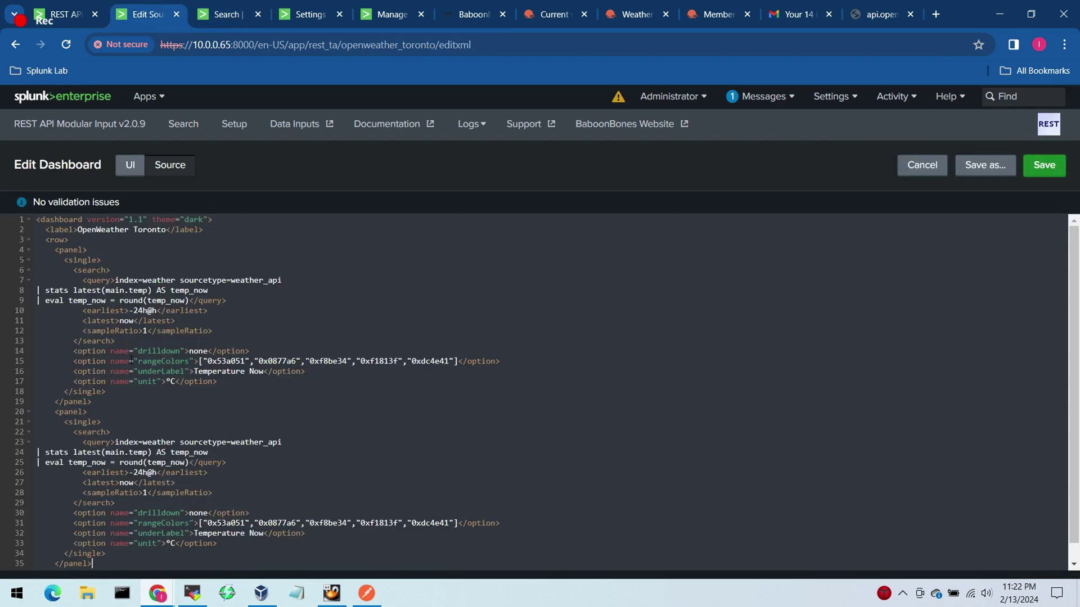
{"action": "left_click", "coordinate": [120, 381]}
{"action": "left_click_drag", "start_coordinate": [115, 442], "coordinate": [190, 463]}
{"action": "key", "text": "ctrl+v"}
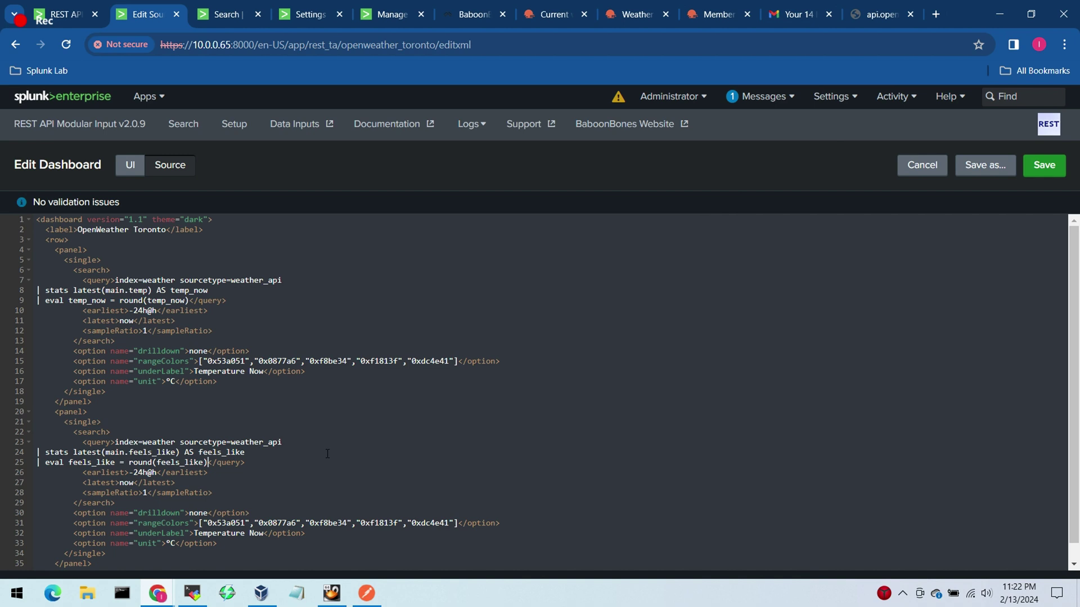
{"action": "scroll", "coordinate": [327, 453], "scroll_direction": "down", "scroll_amount": 1}
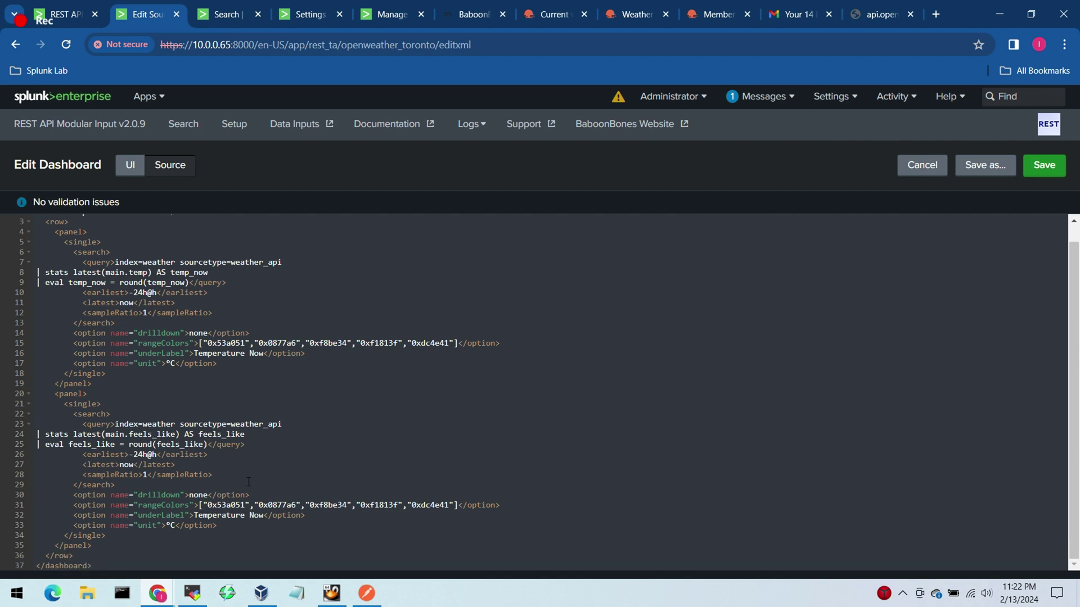
{"action": "left_click", "coordinate": [1045, 165]}
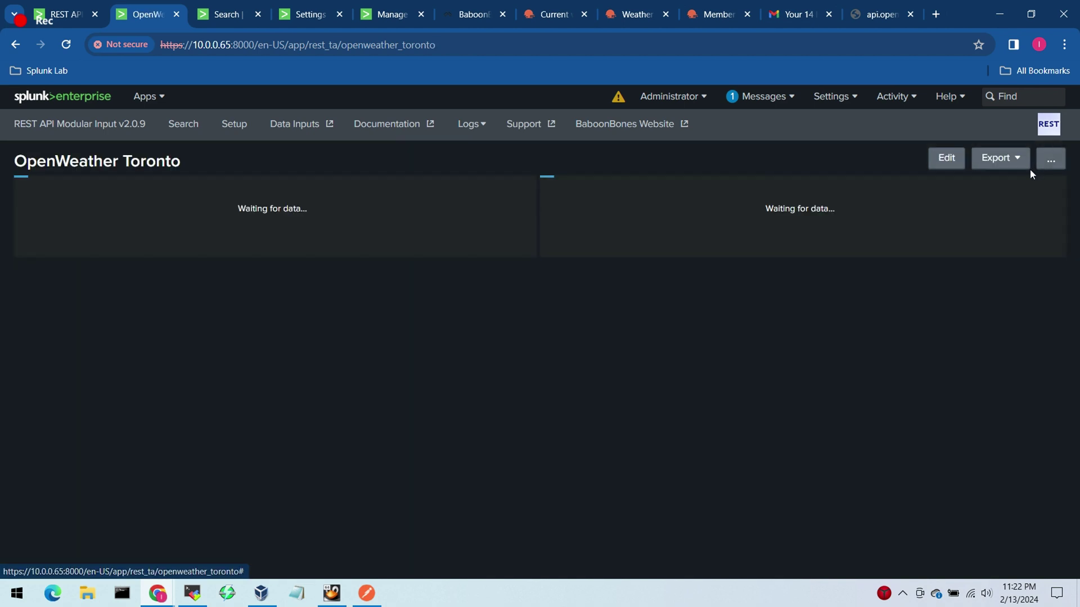
Step: Change the second panel's caption from 'Temperature Now' to 'Feels Like' and save
{"action": "left_click", "coordinate": [944, 161]}
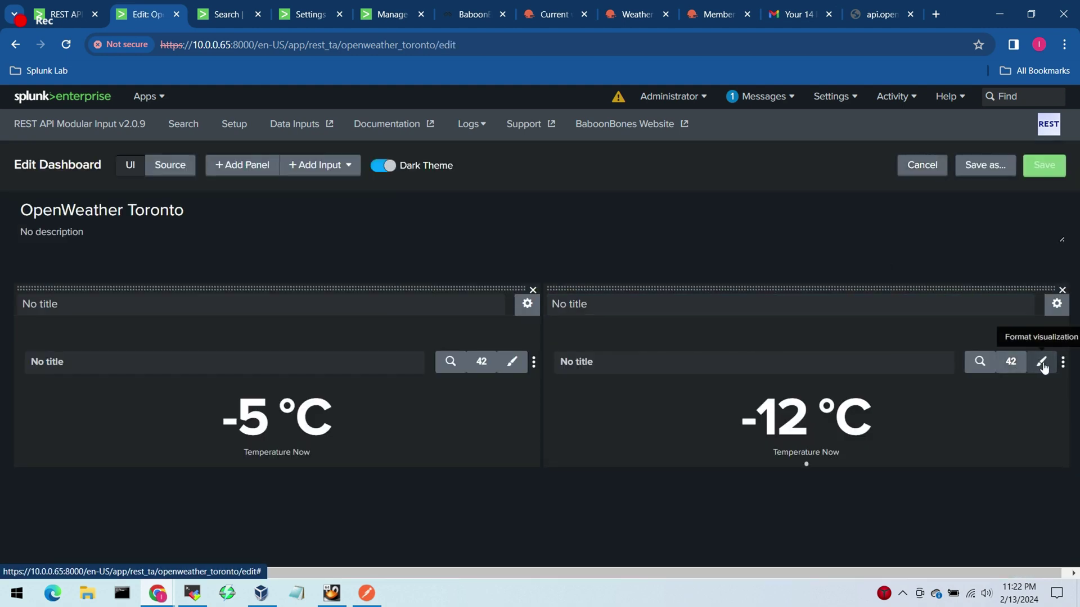
{"action": "left_click", "coordinate": [1041, 362]}
{"action": "left_click_drag", "start_coordinate": [975, 402], "coordinate": [841, 406]}
{"action": "type", "text": "F"}
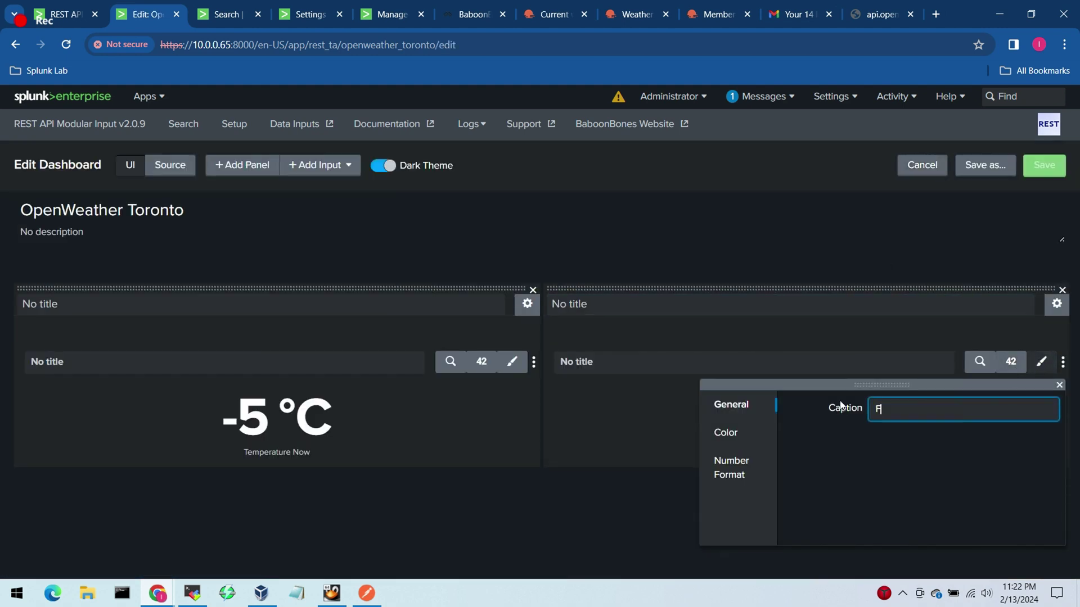
{"action": "type", "text": "eels Like"}
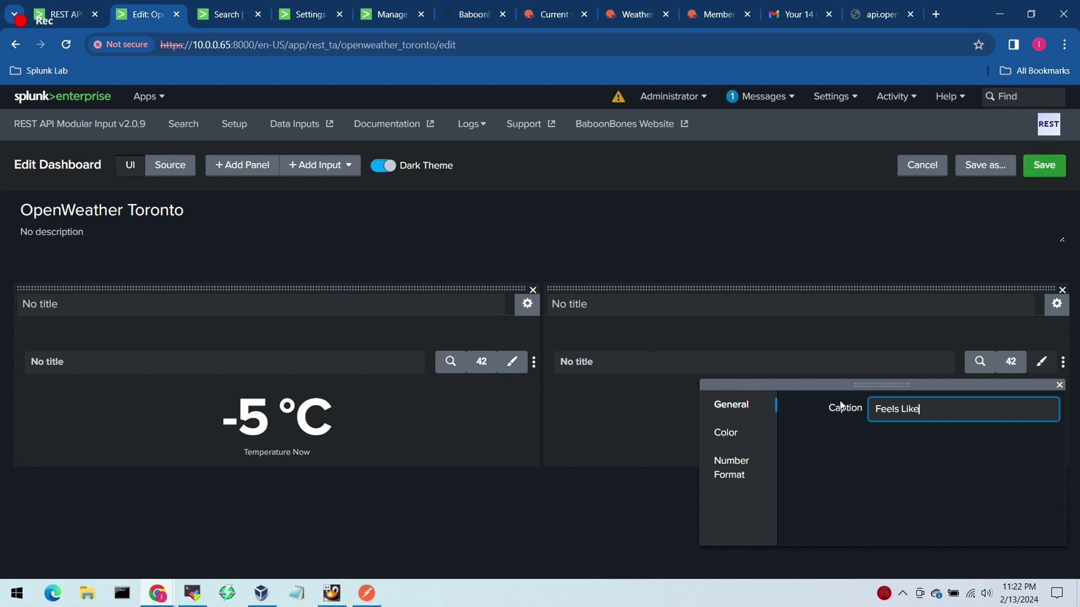
{"action": "left_click", "coordinate": [1047, 165]}
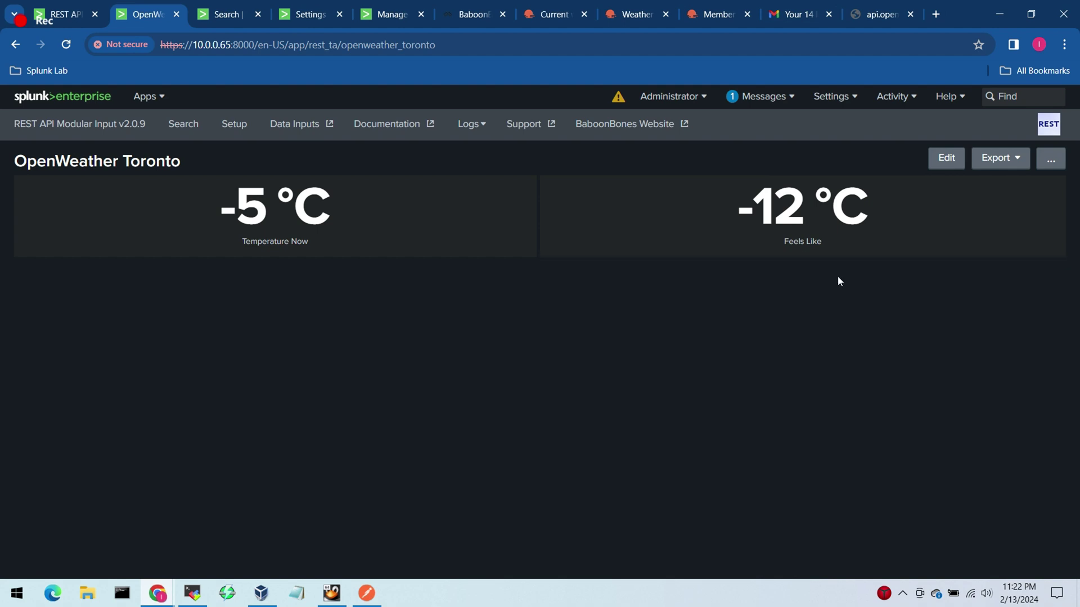
{"action": "left_click_drag", "start_coordinate": [738, 206], "coordinate": [875, 215]}
{"action": "left_click", "coordinate": [744, 354]}
Step: Undo the feels_like edits to restore the temperature query, then select its stats and eval lines
{"action": "left_click", "coordinate": [228, 16]}
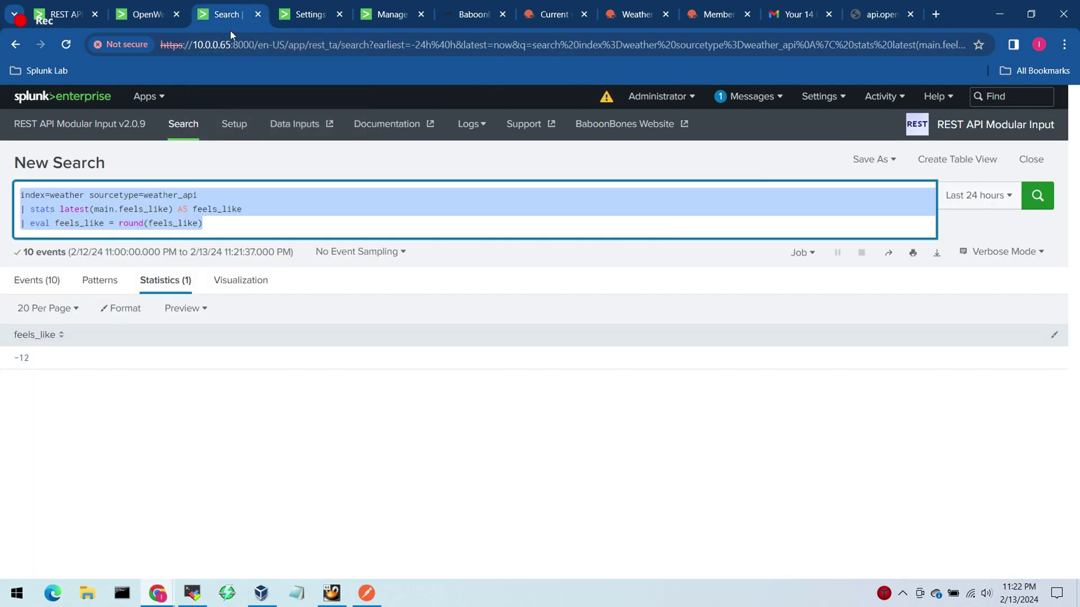
{"action": "left_click", "coordinate": [247, 230]}
{"action": "left_click", "coordinate": [234, 230]}
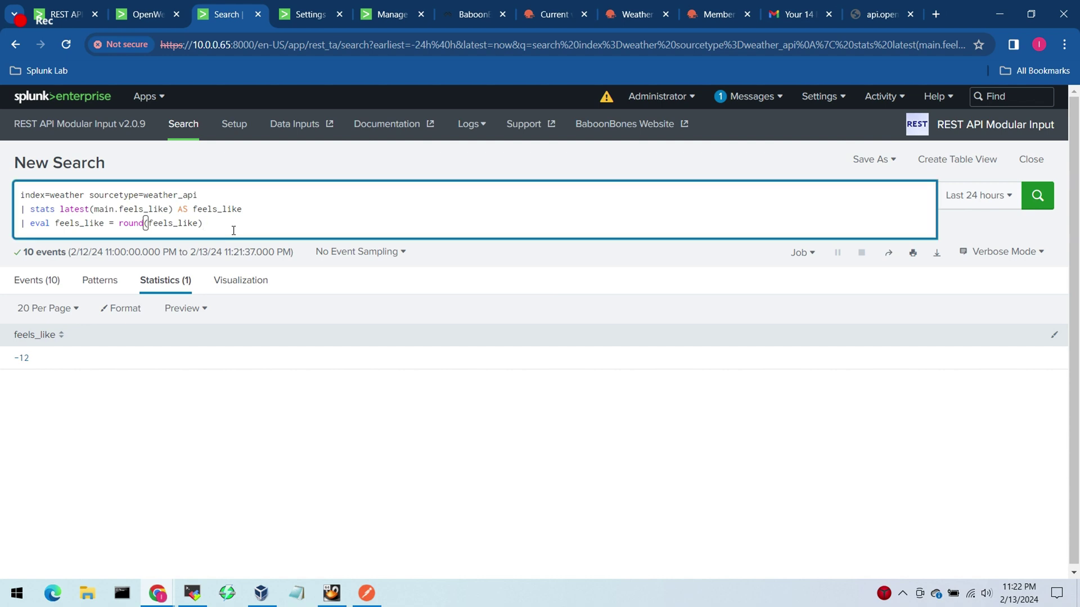
{"action": "key", "text": "ctrl+z"}
{"action": "key", "text": "ctrl+z"}
{"action": "key", "text": "ctrl+z"}
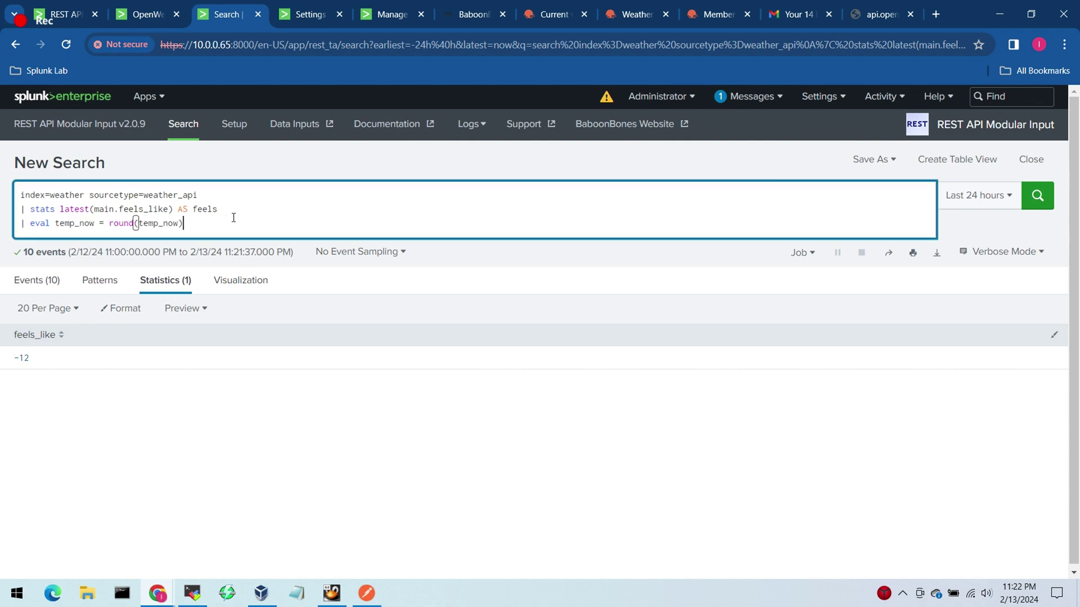
{"action": "key", "text": "ctrl+z"}
{"action": "key", "text": "ctrl+z"}
{"action": "left_click_drag", "start_coordinate": [139, 210], "coordinate": [96, 210]}
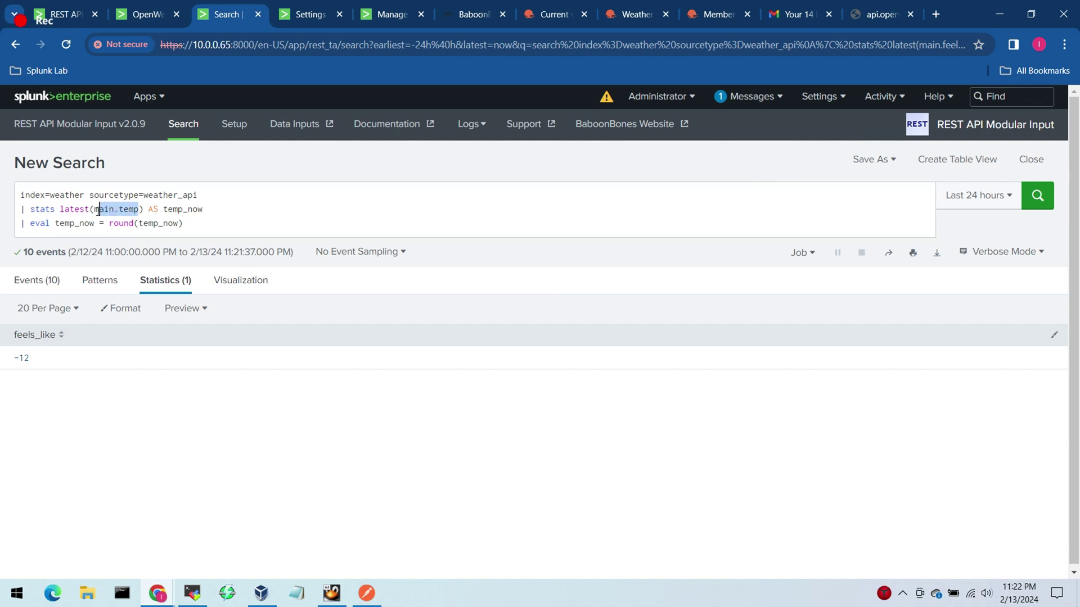
{"action": "left_click_drag", "start_coordinate": [193, 225], "coordinate": [21, 210]}
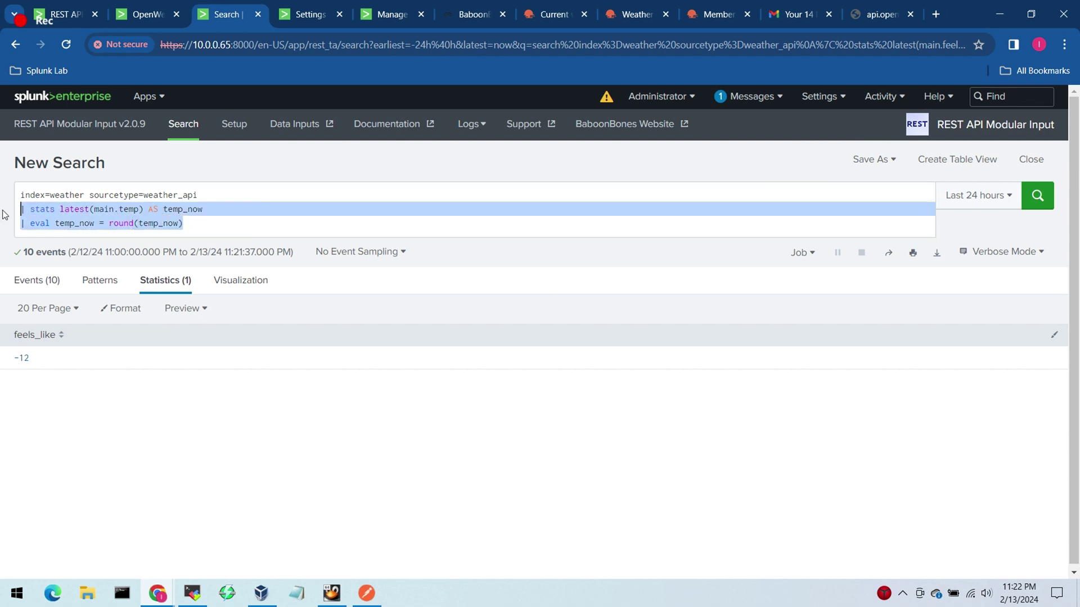
Step: Replace them with '| timechart latest(main.temp) AS temp_now latest(main.feels_like) as feels_like span=5m' and run
{"action": "type", "text": "|t"}
{"action": "key", "text": "BackSpace"}
{"action": "key", "text": "BackSpace"}
{"action": "type", "text": "t"}
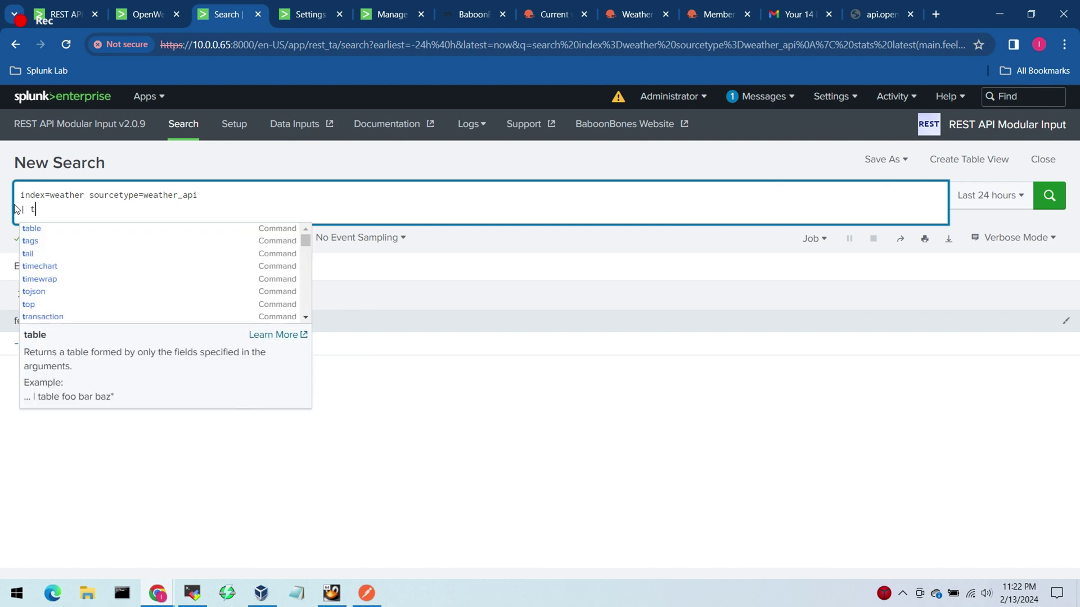
{"action": "type", "text": "imechart"}
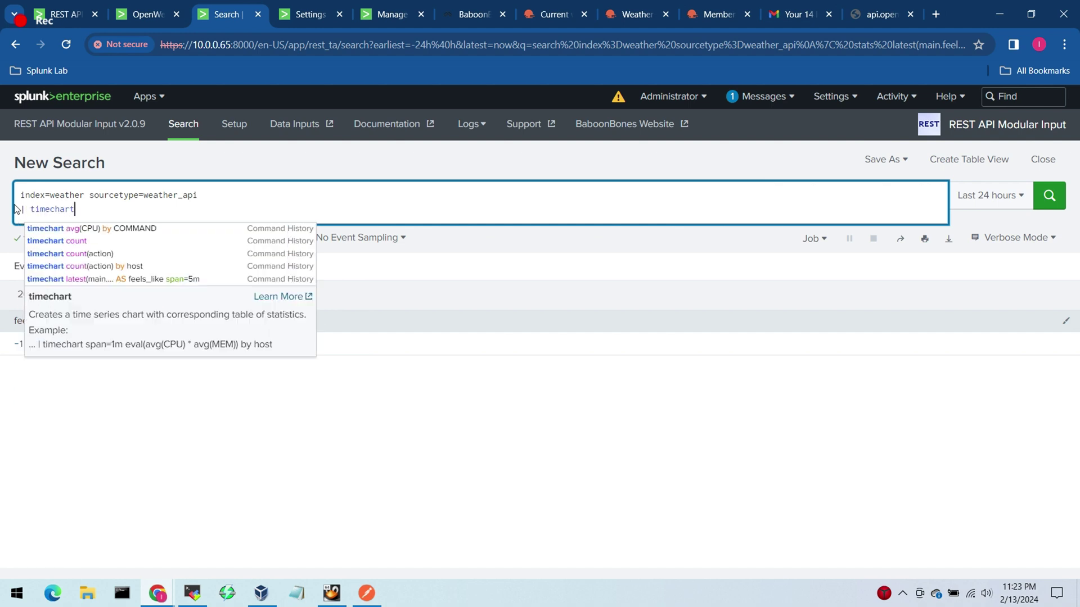
{"action": "type", "text": " latest"}
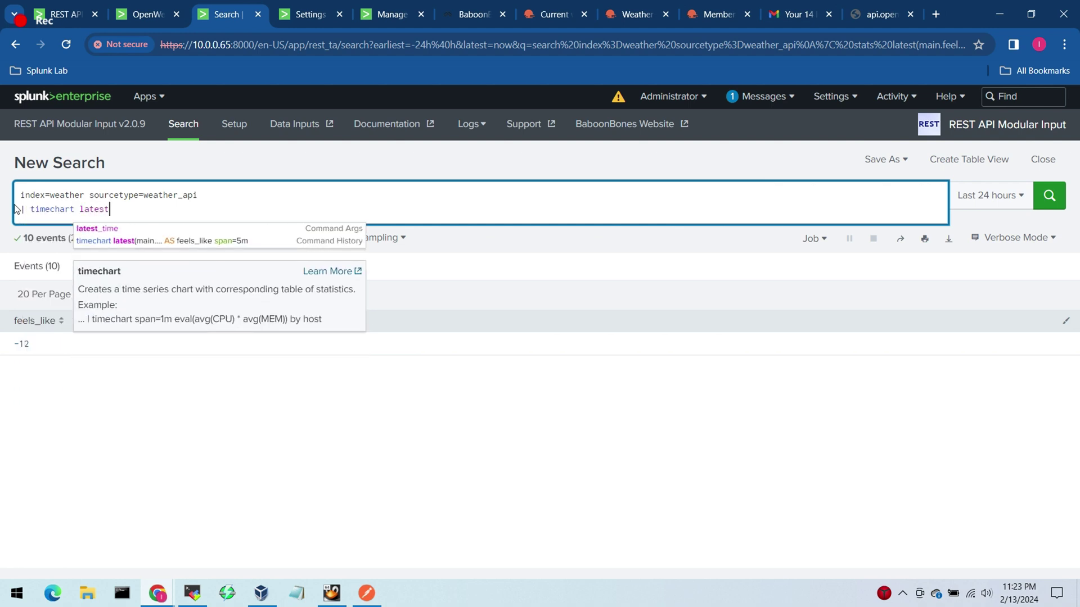
{"action": "type", "text": "(main.temp) AS"}
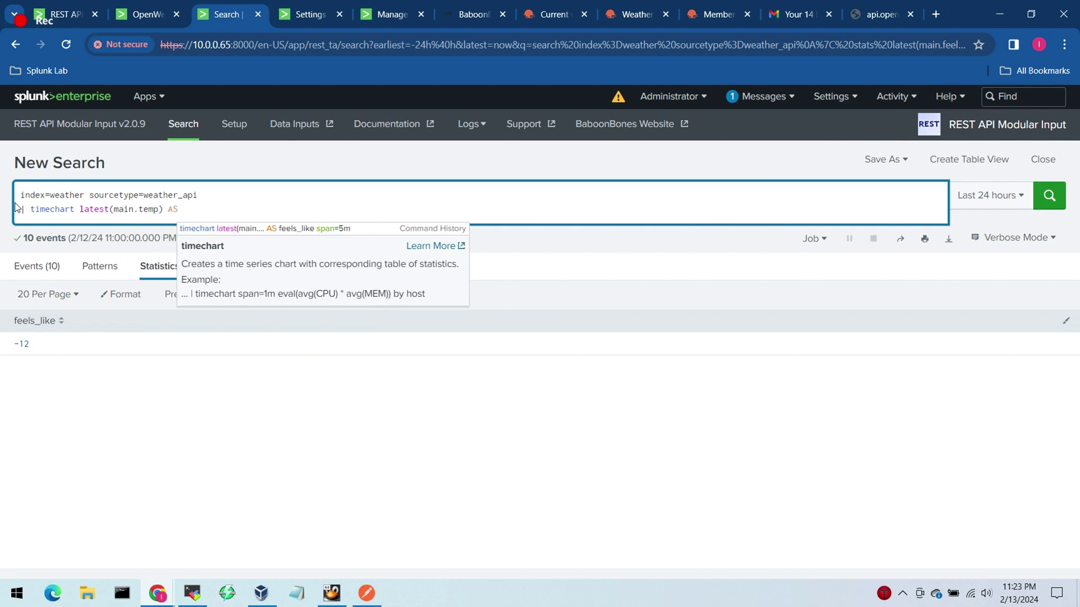
{"action": "type", "text": "ma"}
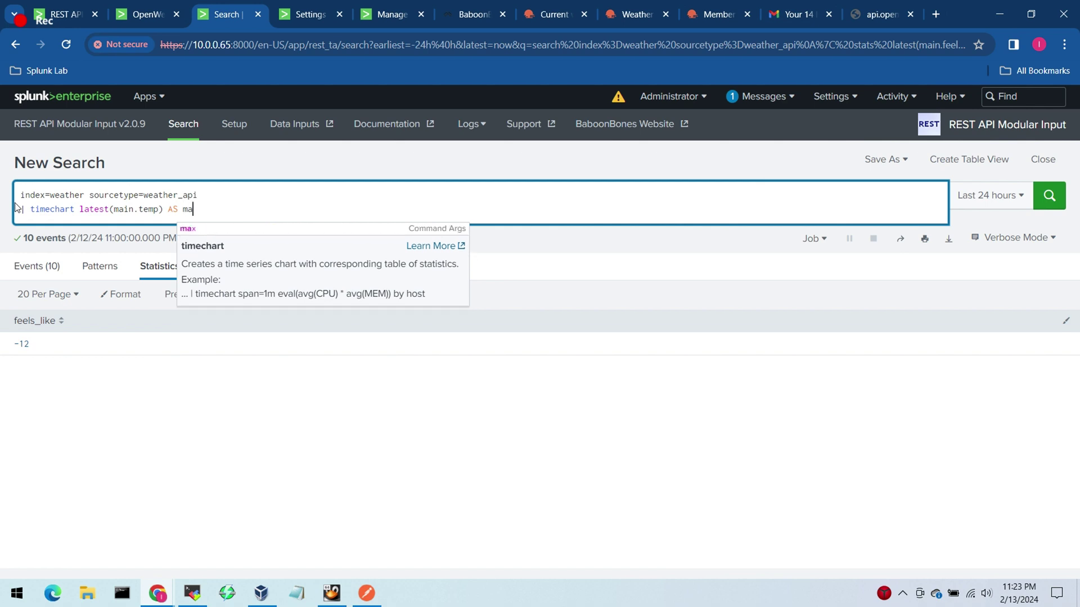
{"action": "key", "text": "BackSpace"}
{"action": "key", "text": "BackSpace"}
{"action": "type", "text": "tem"}
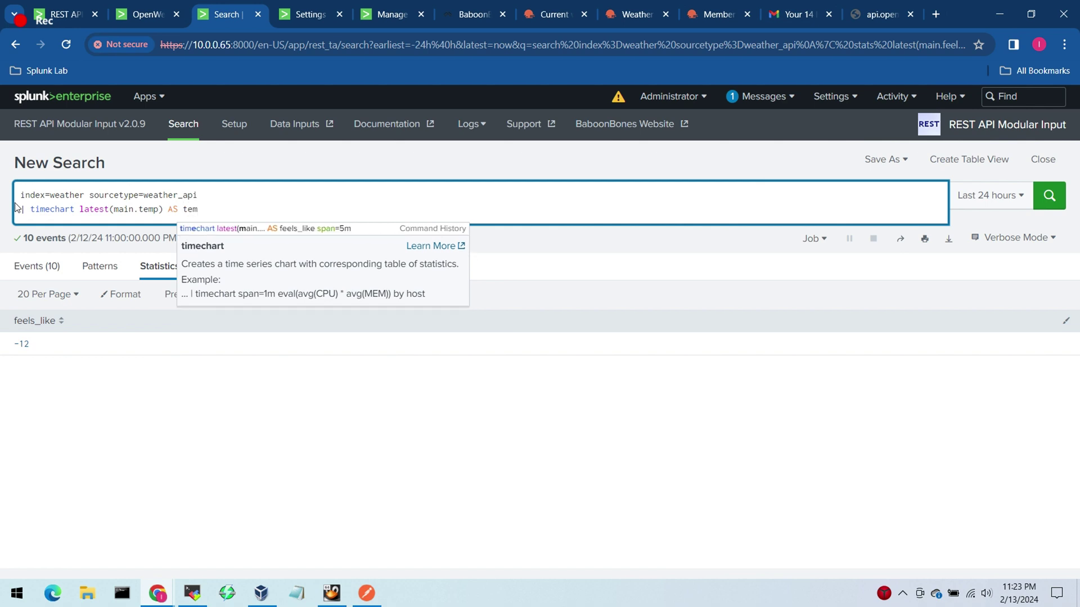
{"action": "type", "text": "p_now"}
{"action": "type", "text": " latest"}
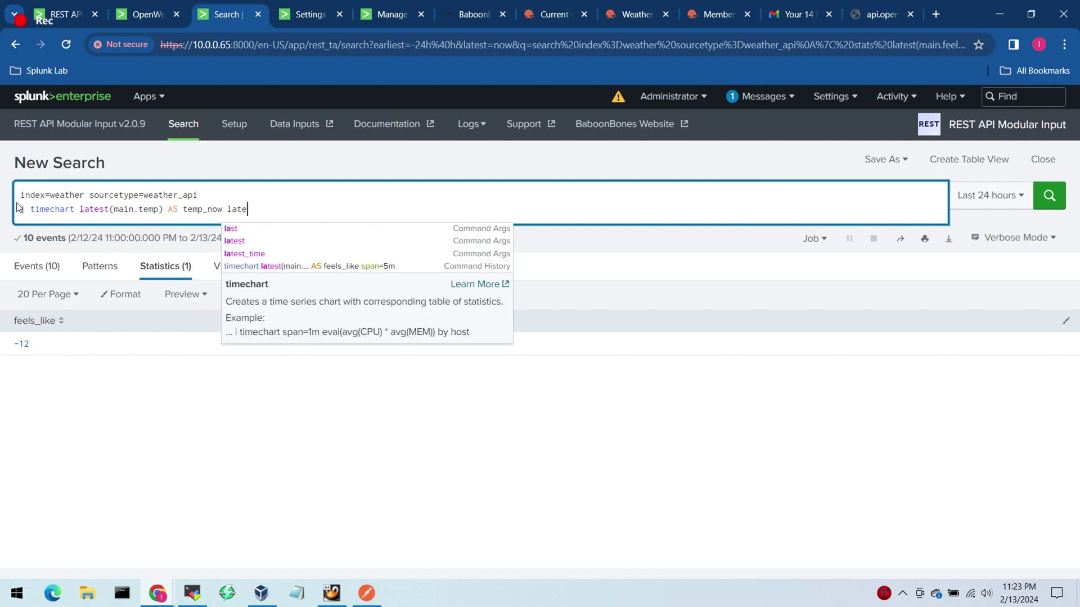
{"action": "type", "text": "("}
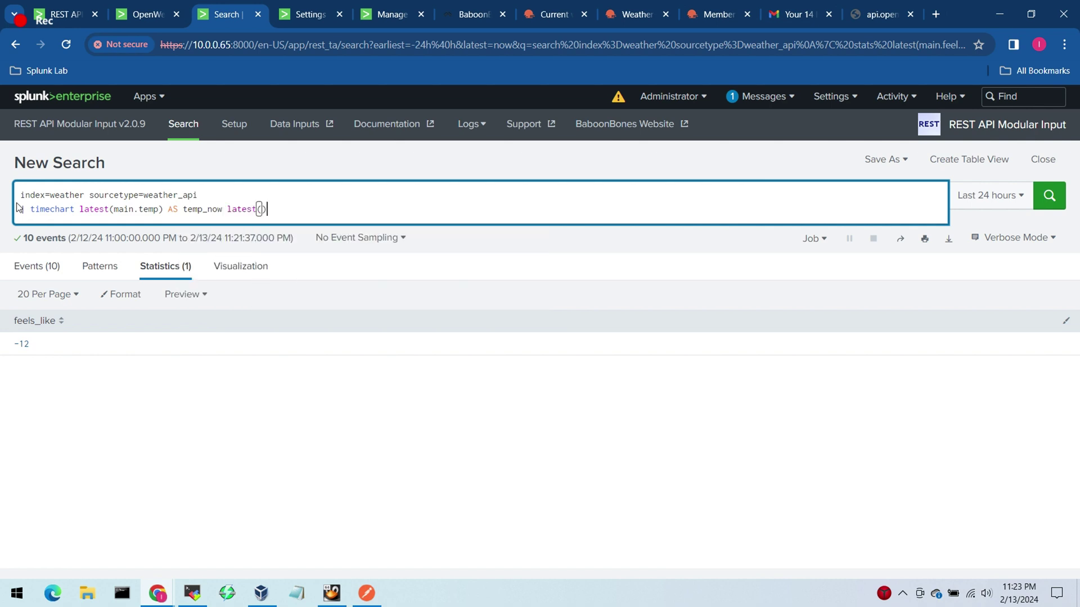
{"action": "type", "text": "main"}
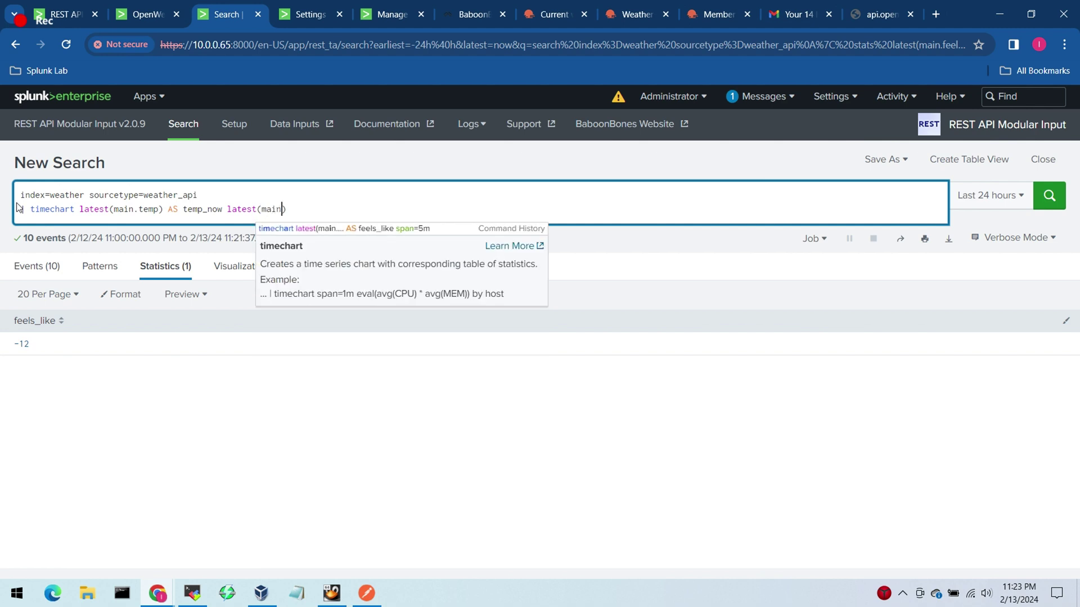
{"action": "type", "text": ".feel"}
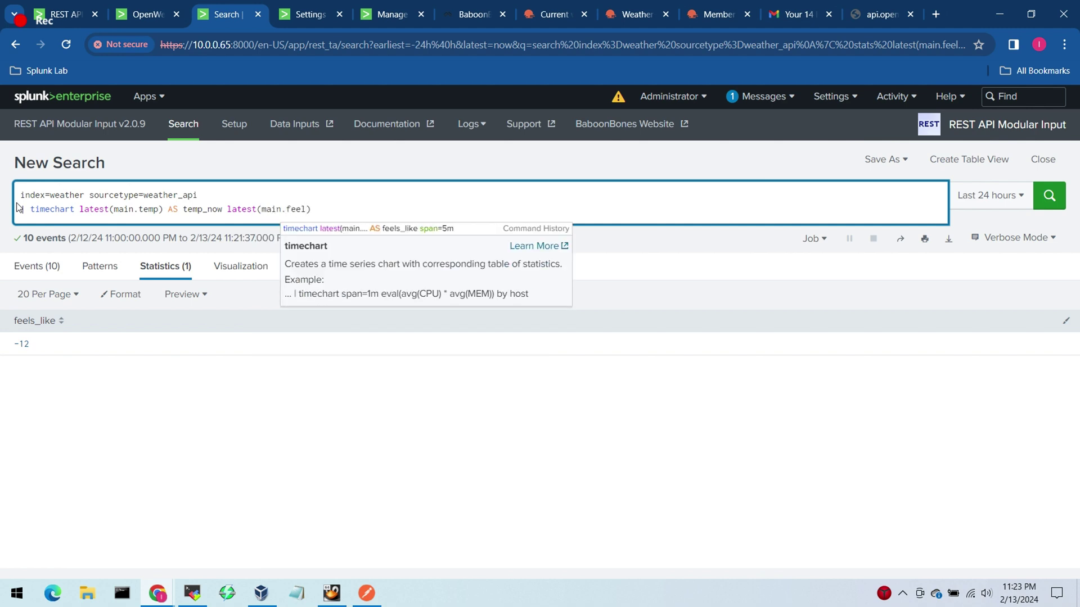
{"action": "type", "text": "s_like"}
{"action": "key", "text": "Right"}
{"action": "type", "text": "as"}
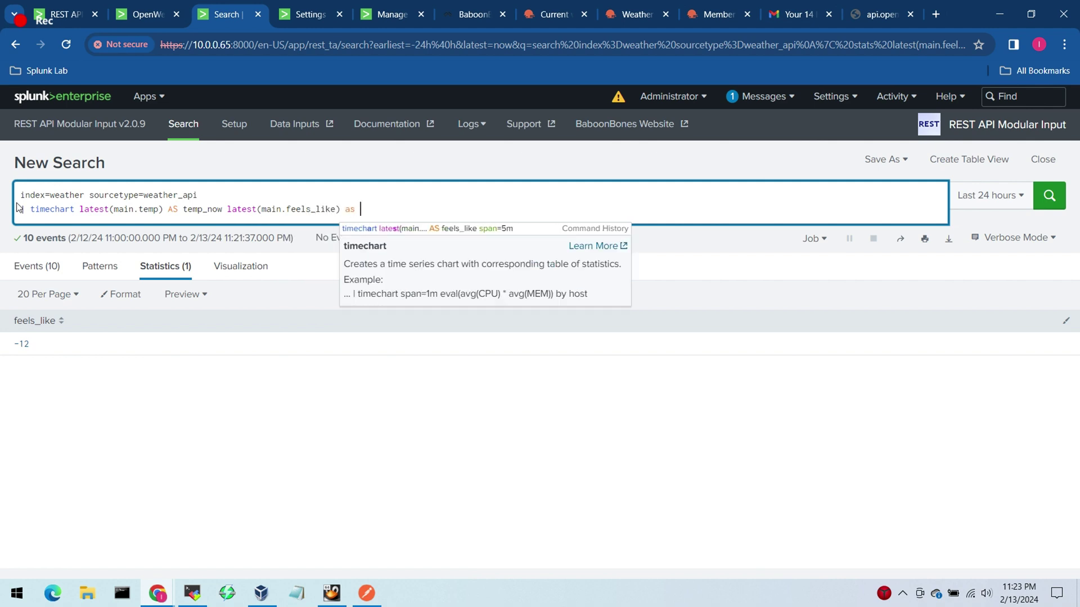
{"action": "type", "text": " feels"}
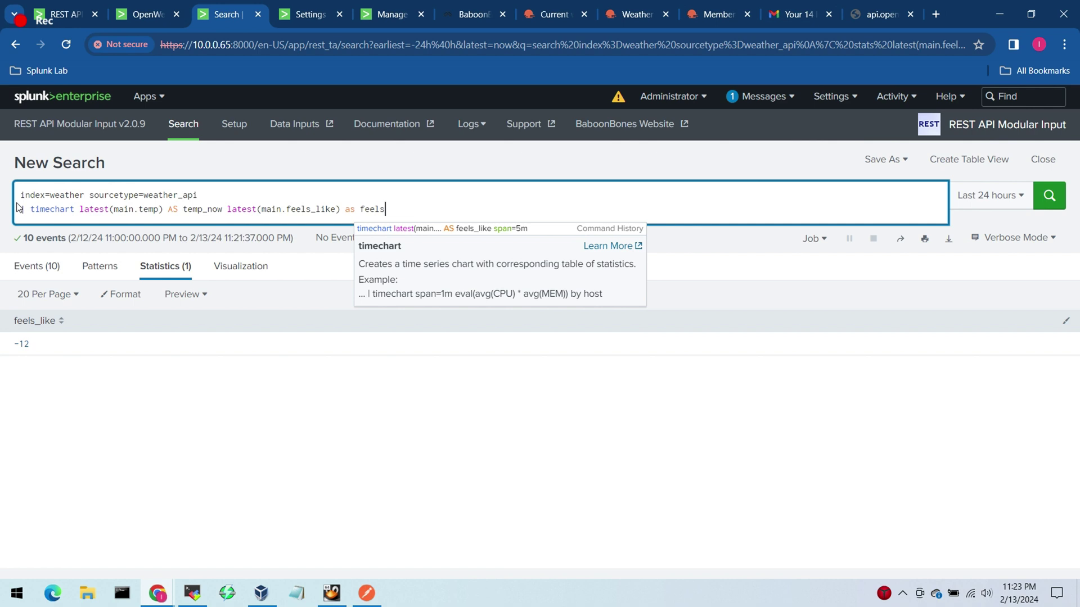
{"action": "type", "text": "_like span"}
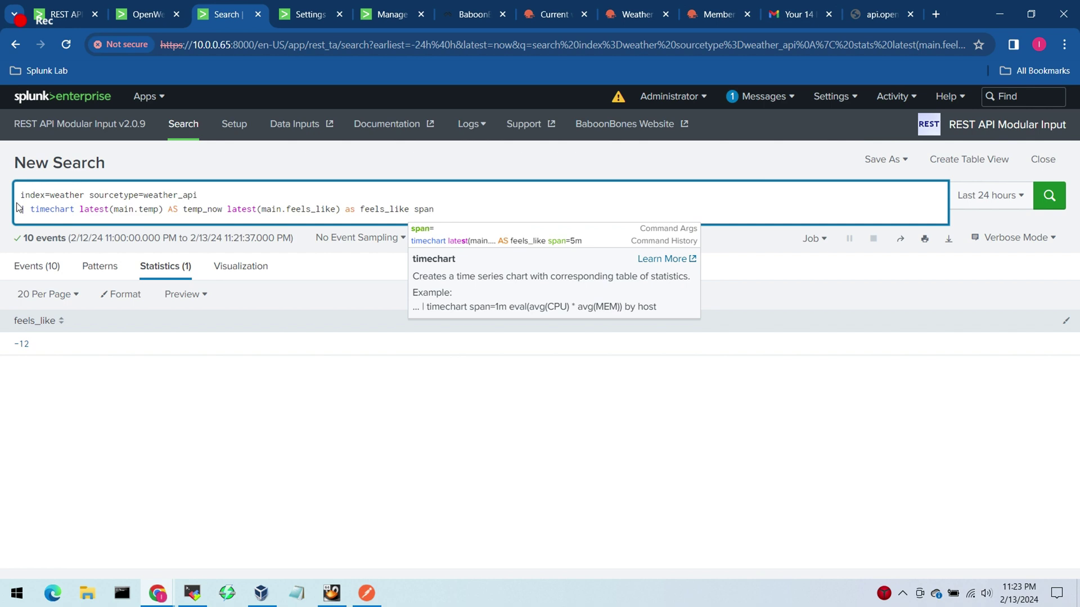
{"action": "type", "text": "=5m"}
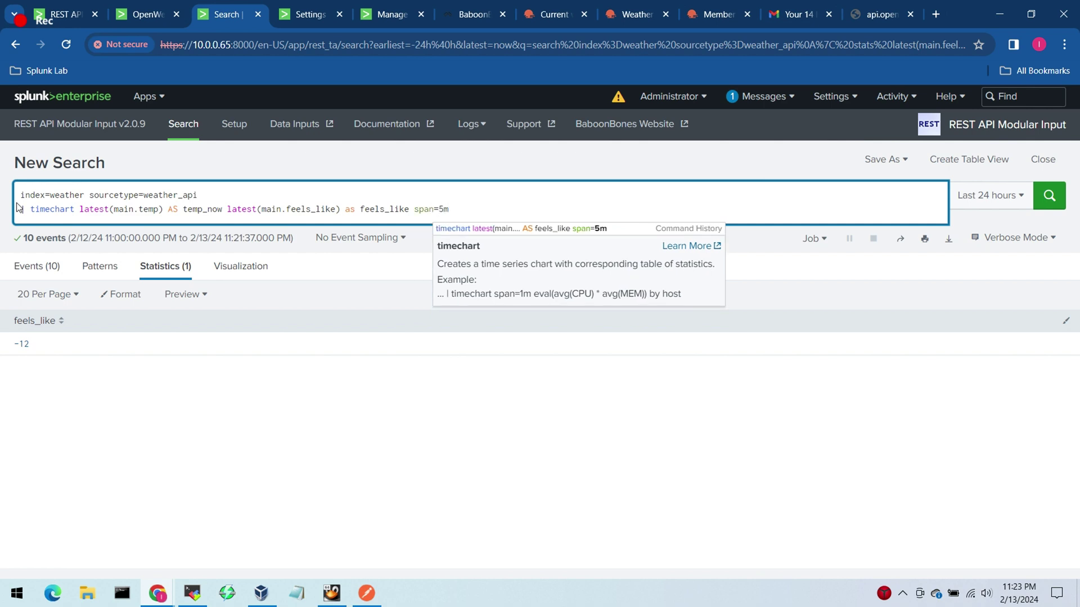
{"action": "key", "text": "Return"}
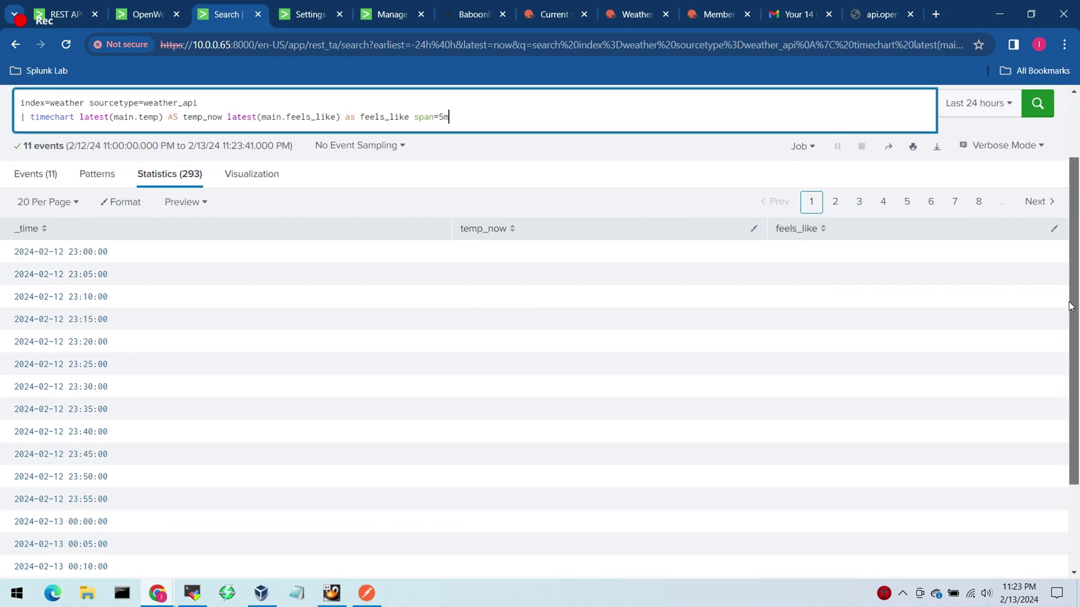
Step: Sort the timechart results by temp_now and inspect the rows that have values
{"action": "scroll", "coordinate": [1065, 388], "scroll_direction": "down", "scroll_amount": 3}
{"action": "scroll", "coordinate": [1066, 389], "scroll_direction": "up", "scroll_amount": 3}
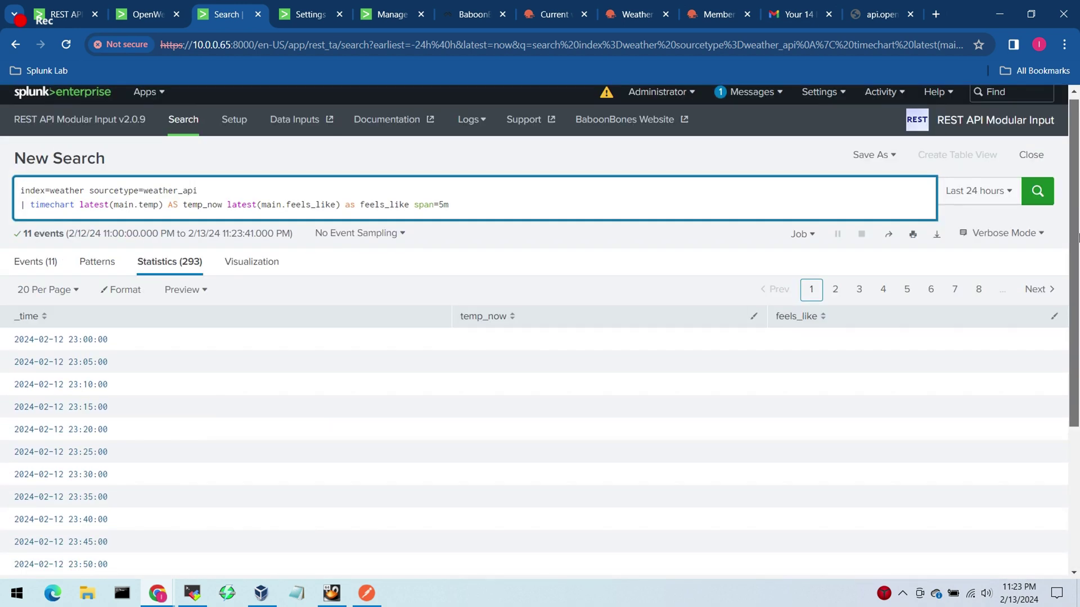
{"action": "left_click", "coordinate": [679, 318]}
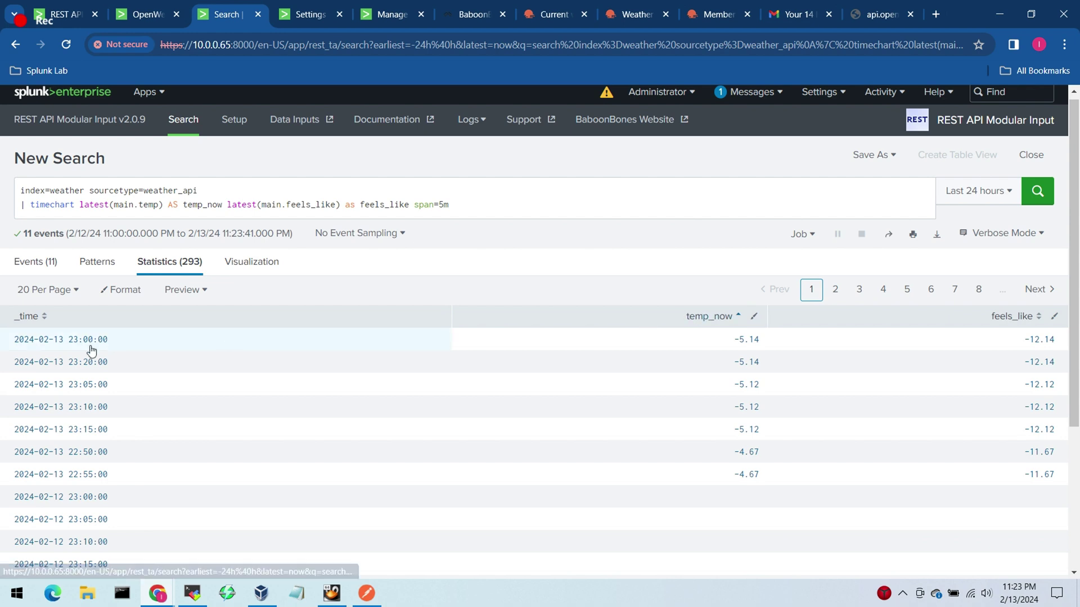
{"action": "left_click_drag", "start_coordinate": [96, 351], "coordinate": [110, 476]}
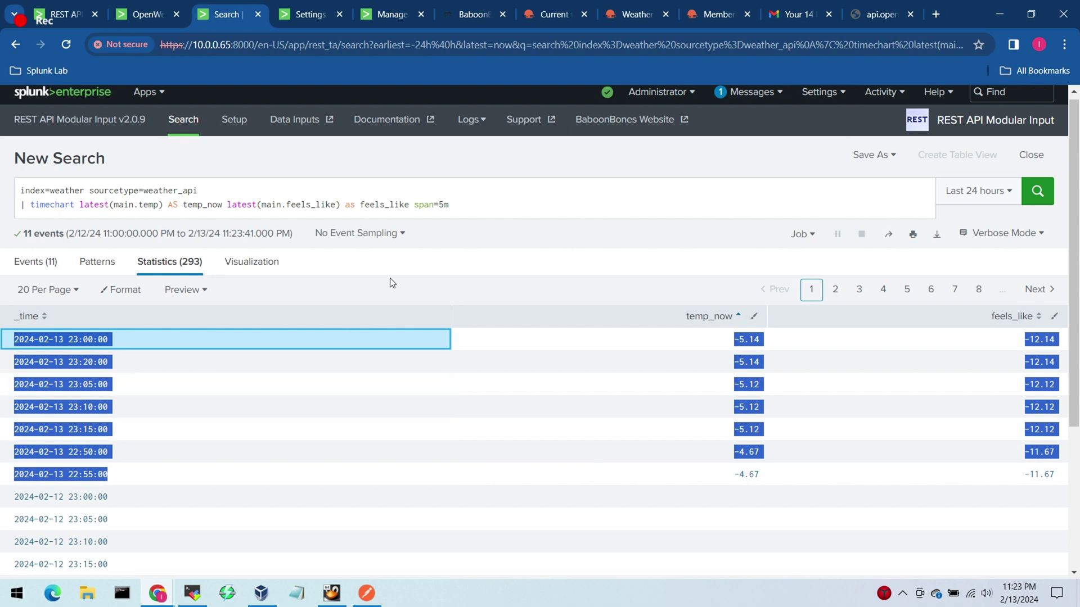
{"action": "left_click", "coordinate": [522, 264]}
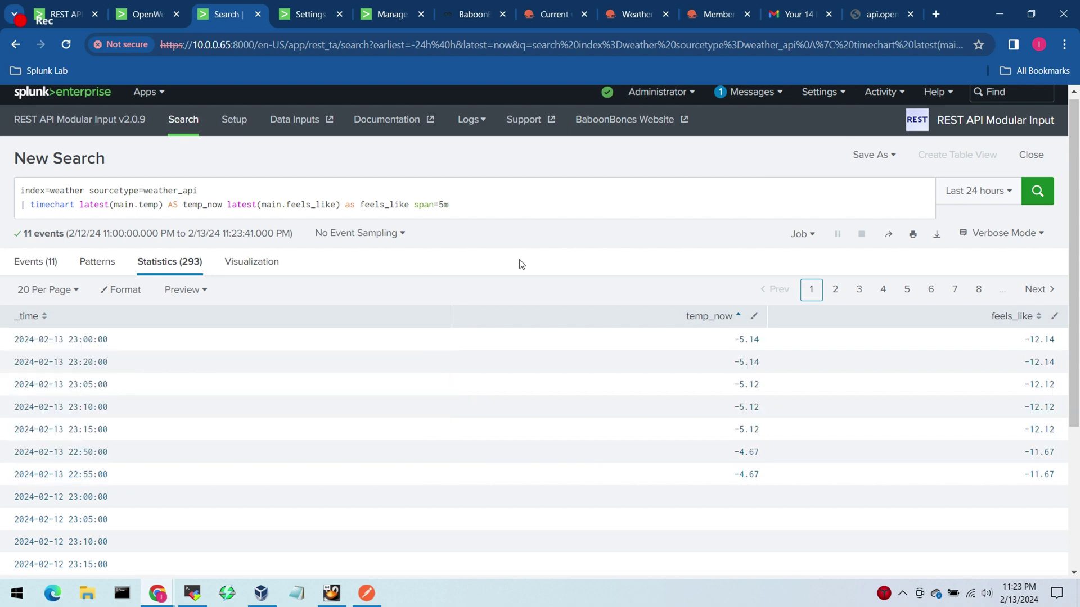
Step: Add a new line '| eval temp_now = round(temp_now),' to the search
{"action": "left_click", "coordinate": [463, 209]}
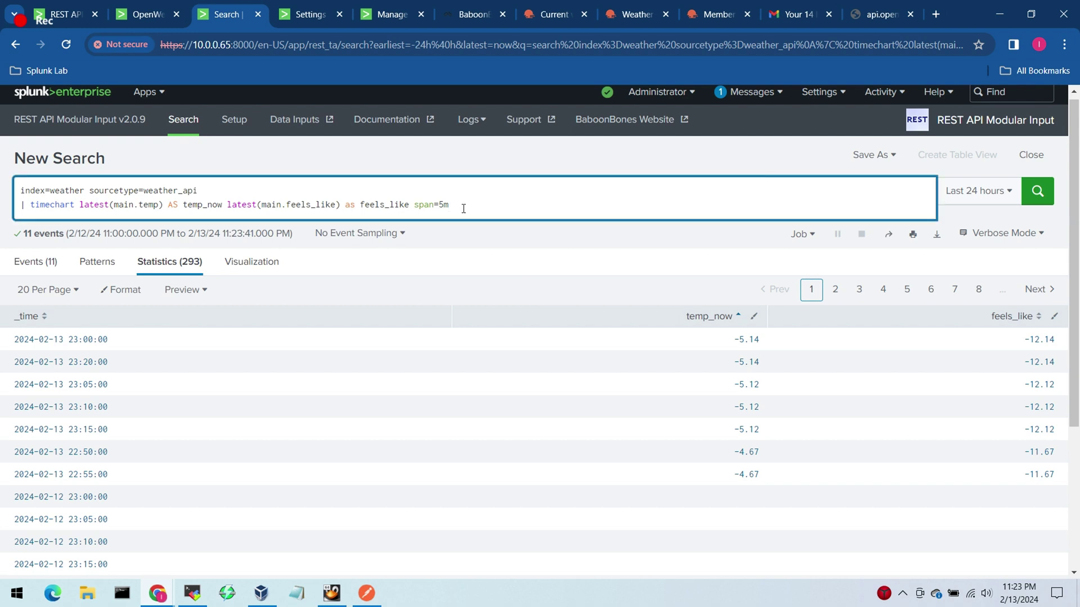
{"action": "key", "text": "shift+Return"}
{"action": "type", "text": "| eval"}
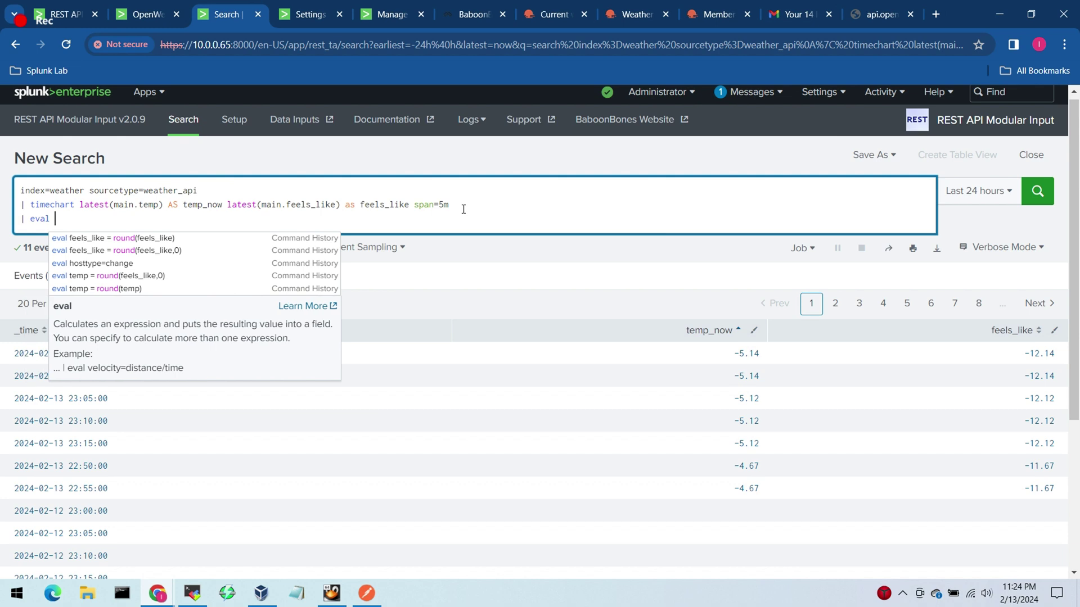
{"action": "double_click", "coordinate": [203, 205]}
{"action": "key", "text": "ctrl+c"}
{"action": "key", "text": "ctrl+End"}
{"action": "key", "text": "ctrl+v"}
{"action": "type", "text": "= r"}
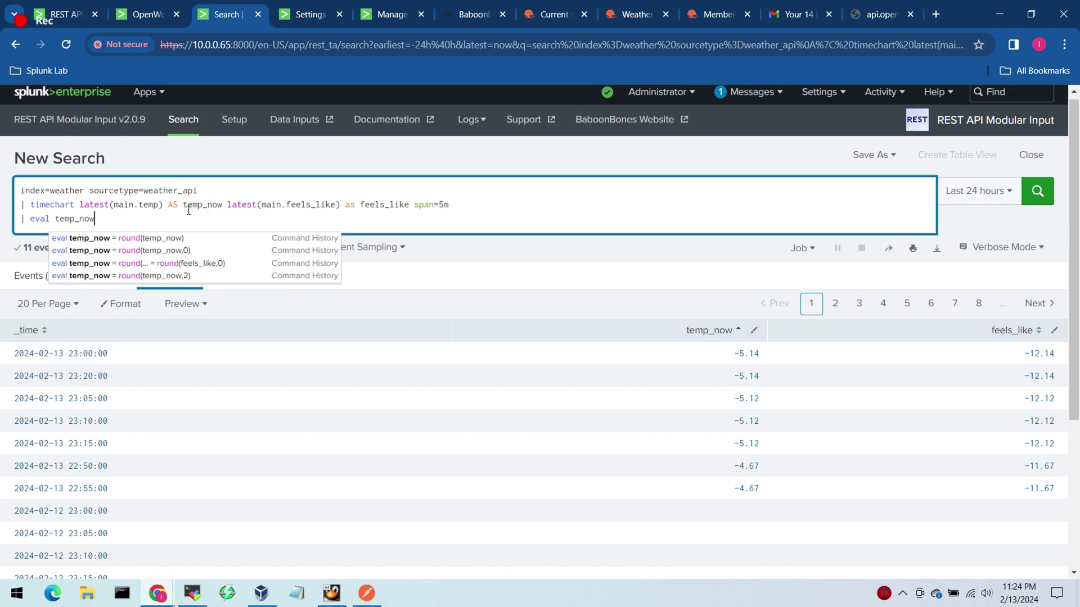
{"action": "type", "text": "ound("}
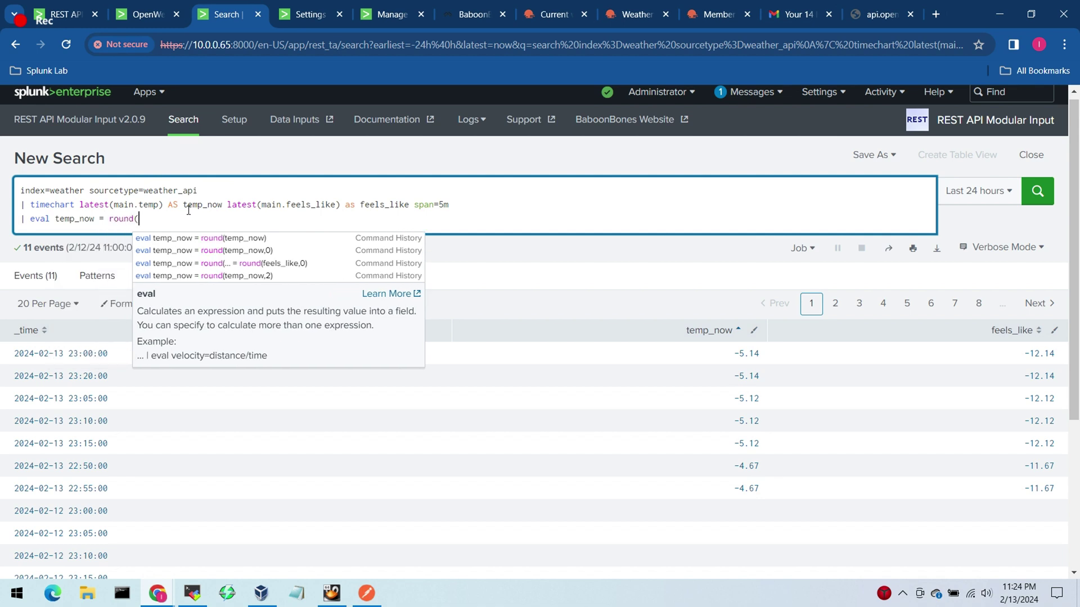
{"action": "type", "text": "temp_now)"}
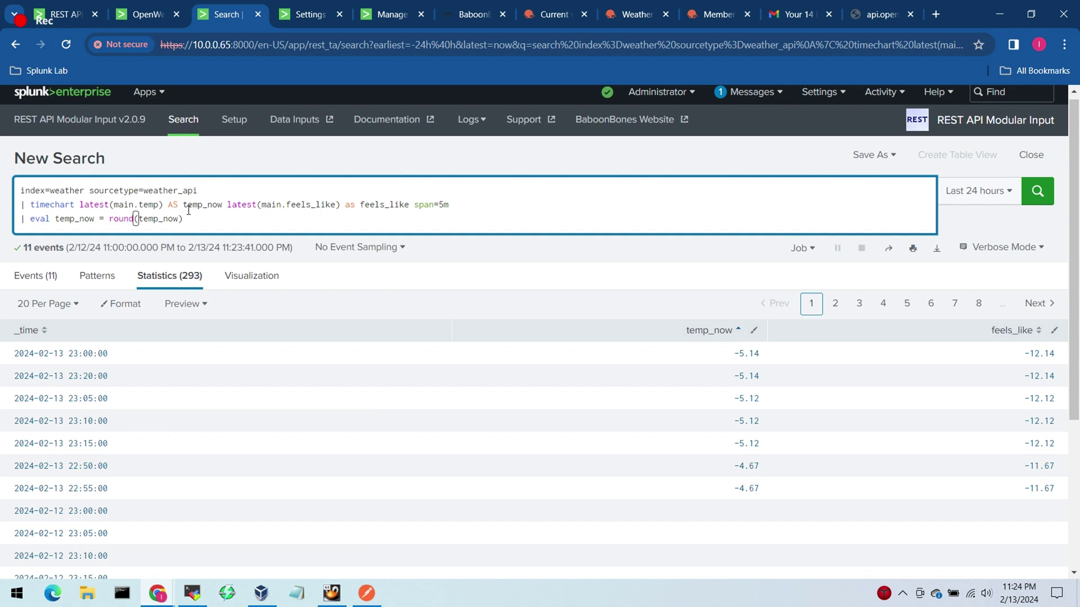
{"action": "type", "text": ","}
Step: Complete the eval with 'feels_like = round(feels_like)', rerun, sort by temp_now and view the chart
{"action": "double_click", "coordinate": [385, 205]}
{"action": "left_click", "coordinate": [909, 219]}
{"action": "key", "text": "ctrl+v"}
{"action": "type", "text": "="}
{"action": "key", "text": "BackSpace"}
{"action": "type", "text": "= round("}
{"action": "key", "text": "ctrl+v"}
{"action": "type", "text": ")"}
{"action": "key", "text": "Return"}
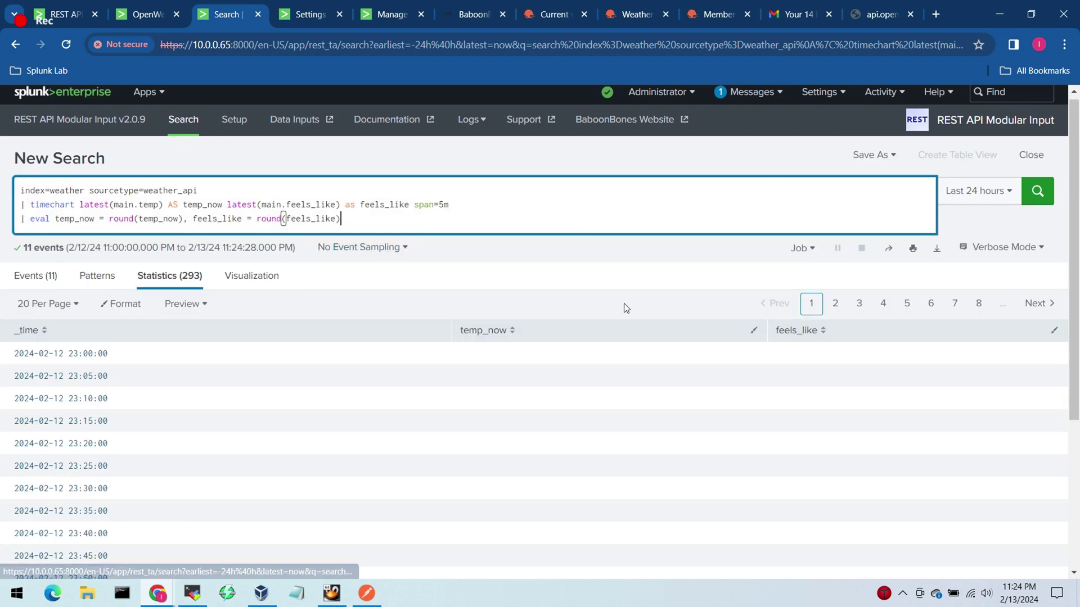
{"action": "left_click", "coordinate": [630, 337]}
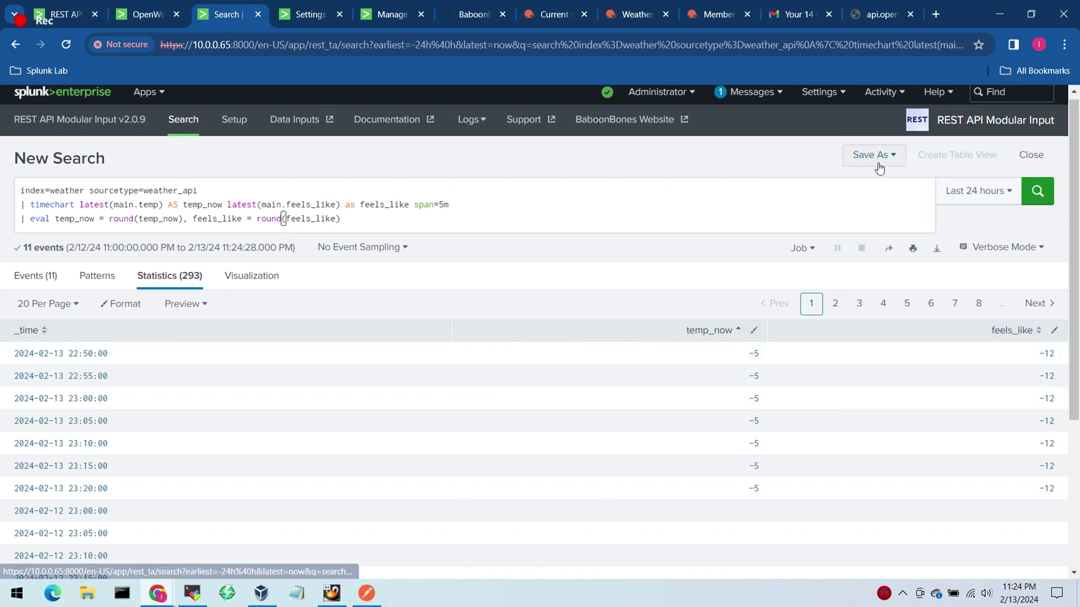
{"action": "left_click", "coordinate": [257, 284]}
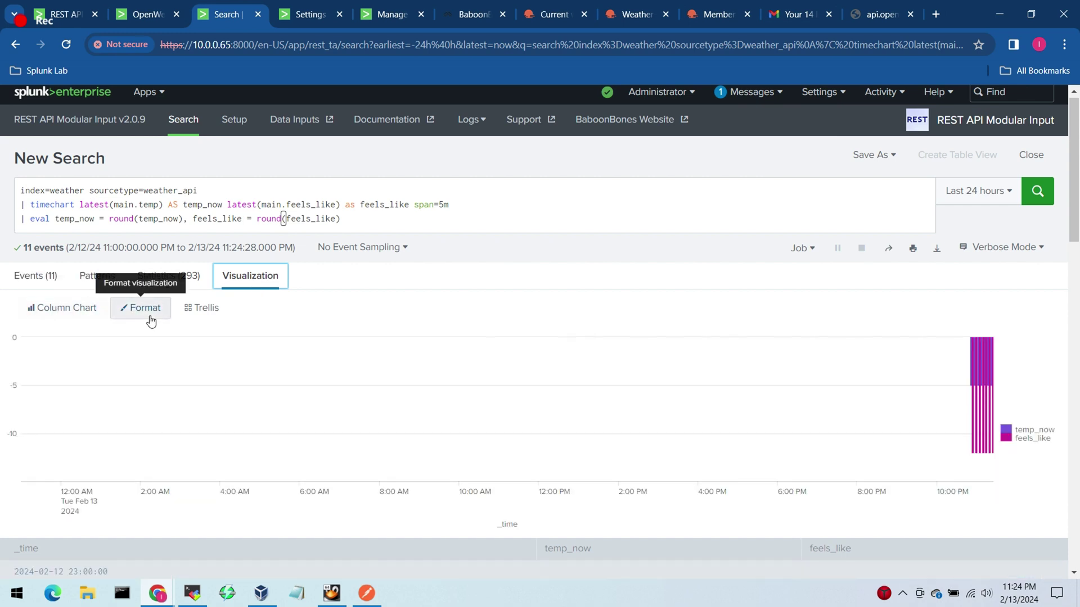
Step: Browse the chart types and switch the chart to an area chart
{"action": "left_click", "coordinate": [67, 311]}
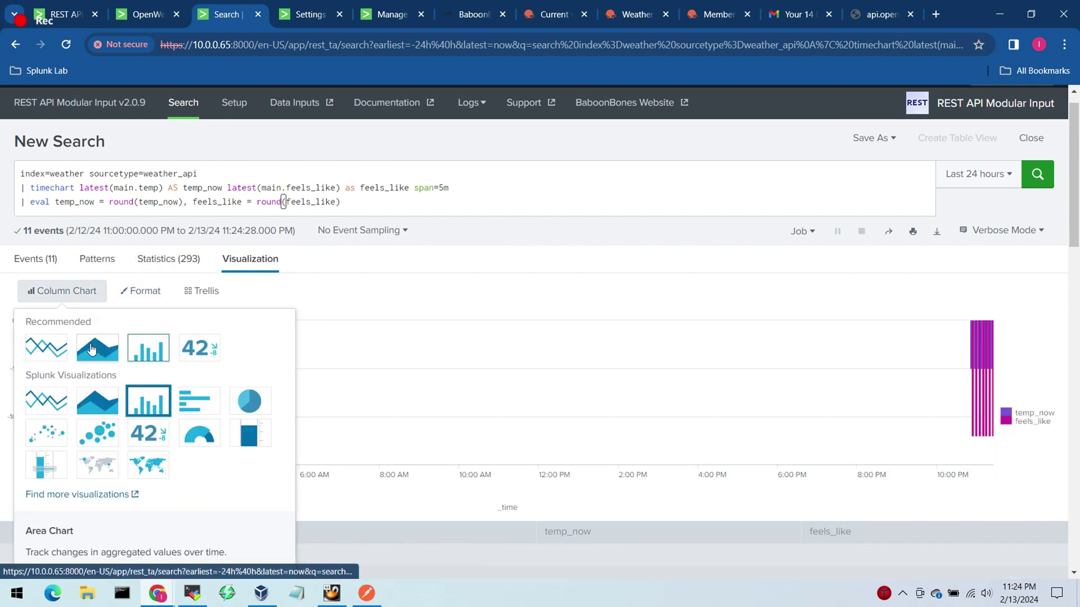
{"action": "left_click", "coordinate": [168, 358]}
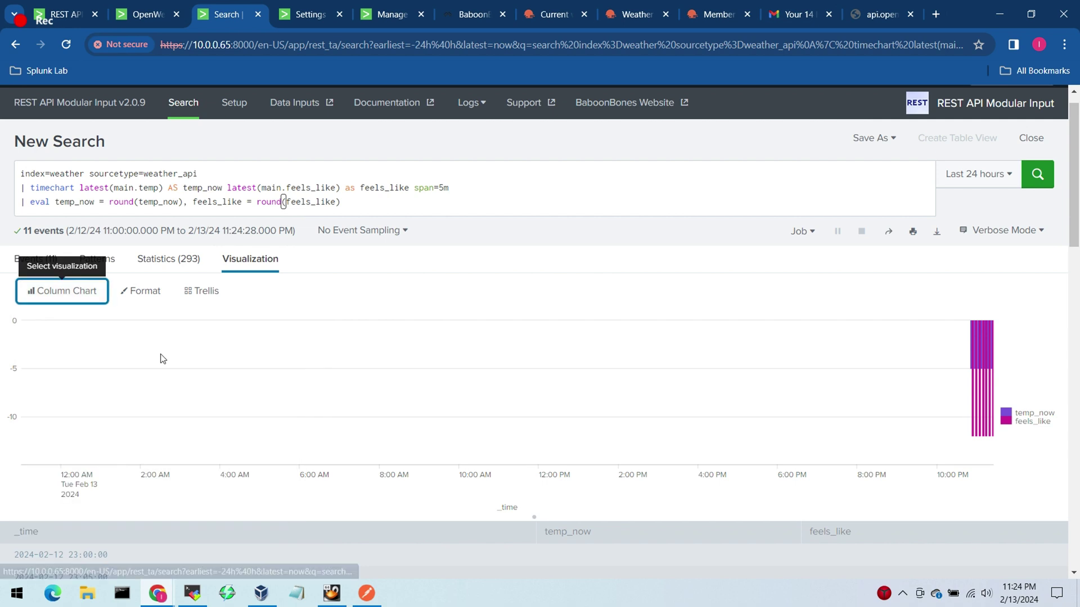
{"action": "left_click", "coordinate": [590, 246]}
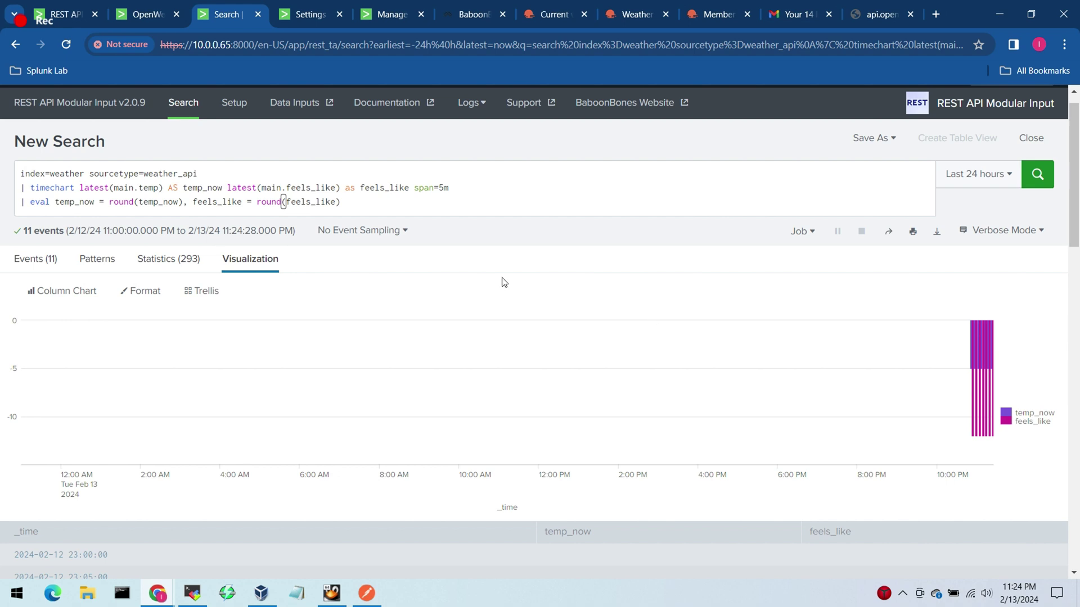
{"action": "left_click", "coordinate": [63, 294]}
{"action": "left_click", "coordinate": [99, 353]}
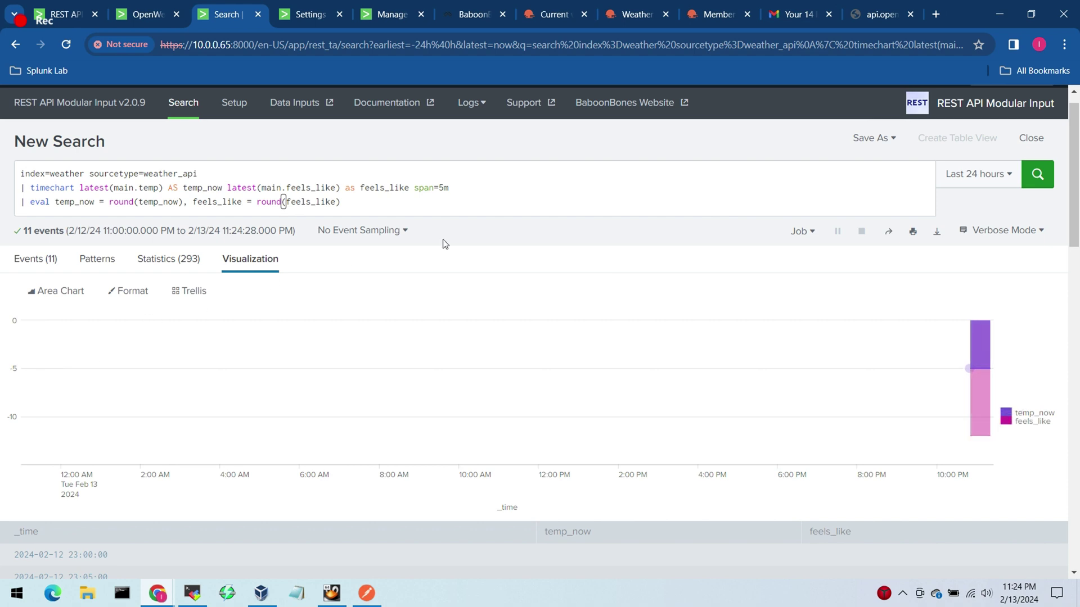
Step: Set the time range to the last 60 minutes and switch back to a column chart
{"action": "left_click", "coordinate": [982, 175]}
{"action": "left_click", "coordinate": [892, 255]}
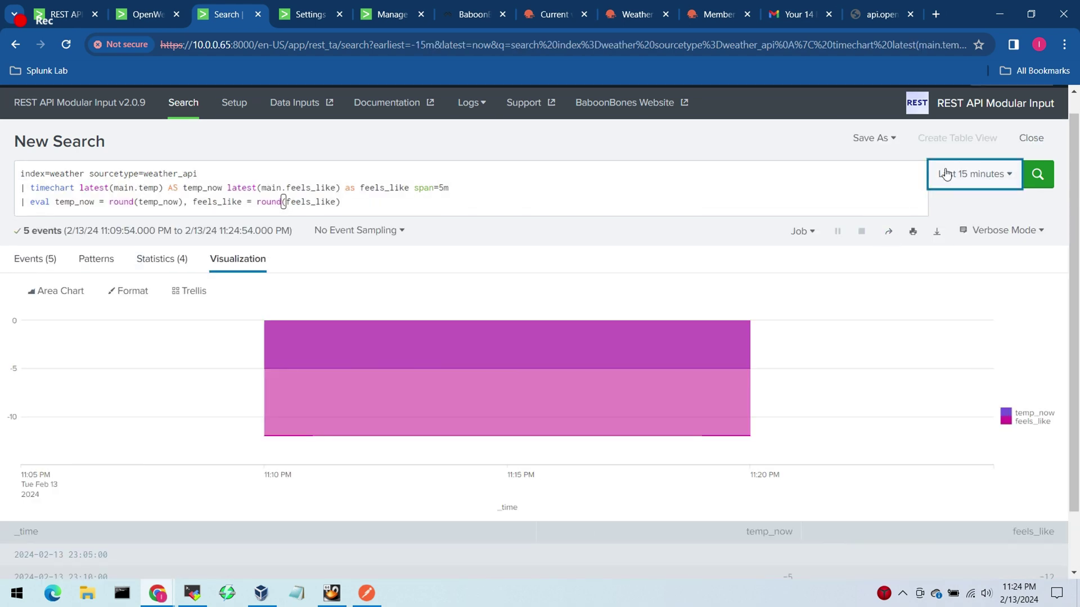
{"action": "left_click", "coordinate": [946, 174]}
{"action": "left_click", "coordinate": [870, 263]}
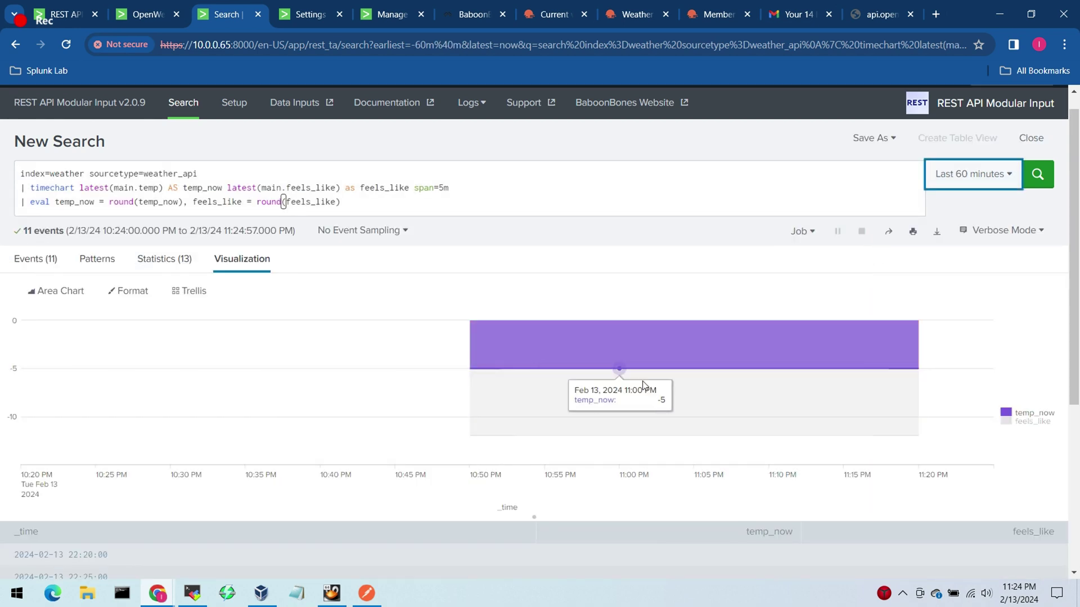
{"action": "left_click", "coordinate": [84, 298]}
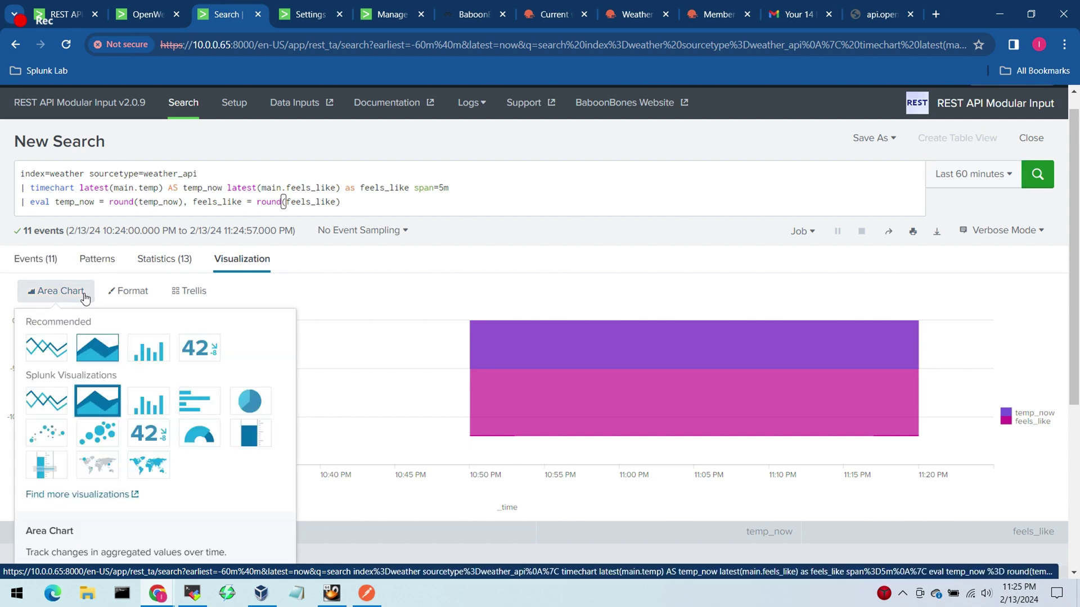
{"action": "left_click", "coordinate": [147, 356]}
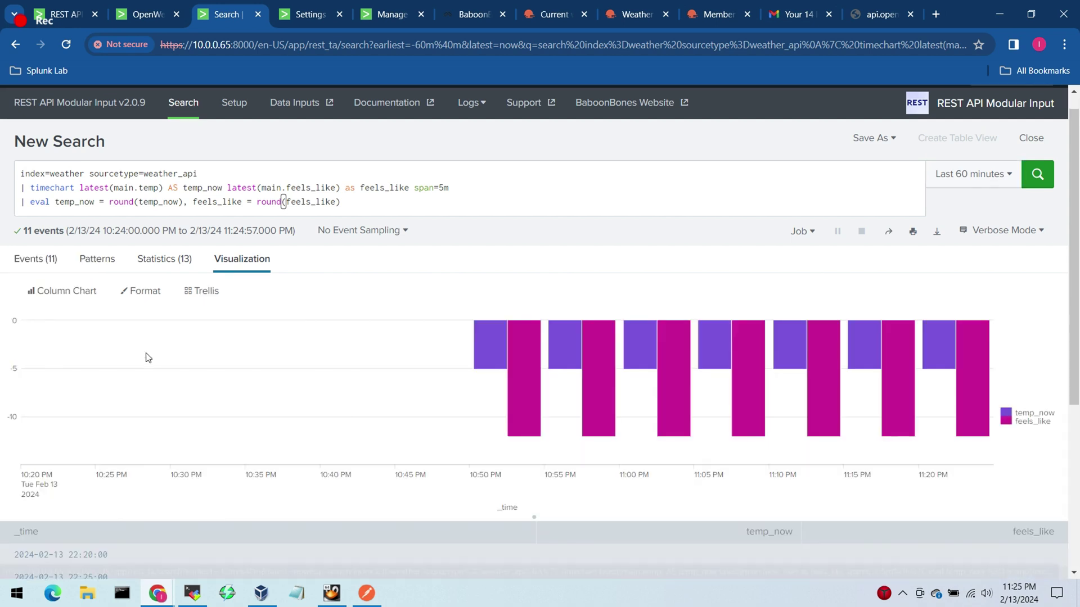
Step: Add feels_like as a Chart Overlay line on the column chart
{"action": "left_click", "coordinate": [146, 298]}
{"action": "left_click", "coordinate": [59, 426]}
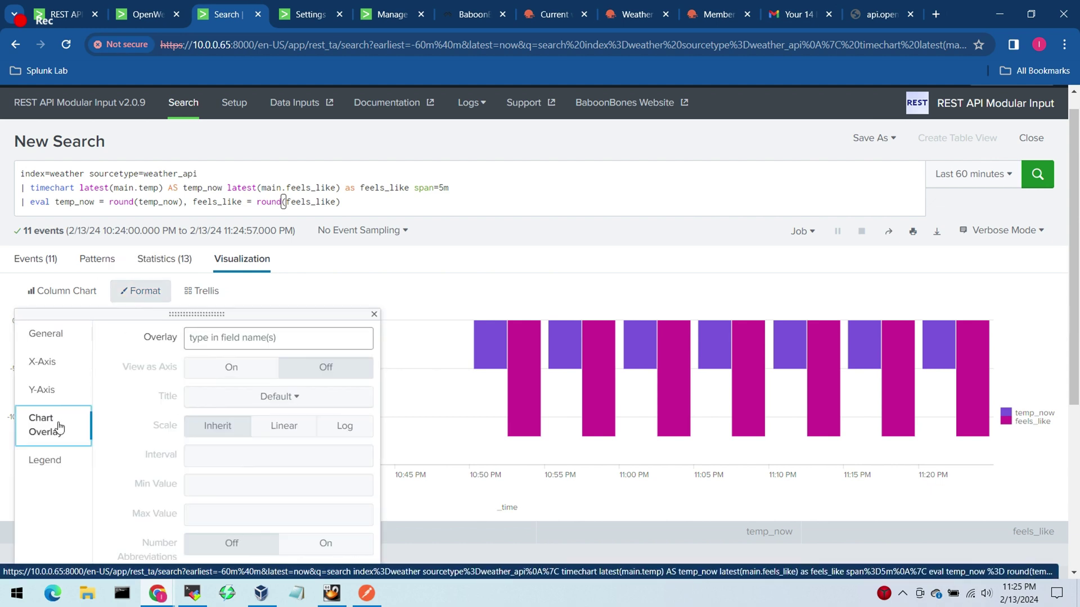
{"action": "left_click", "coordinate": [256, 338]}
{"action": "left_click", "coordinate": [262, 310]}
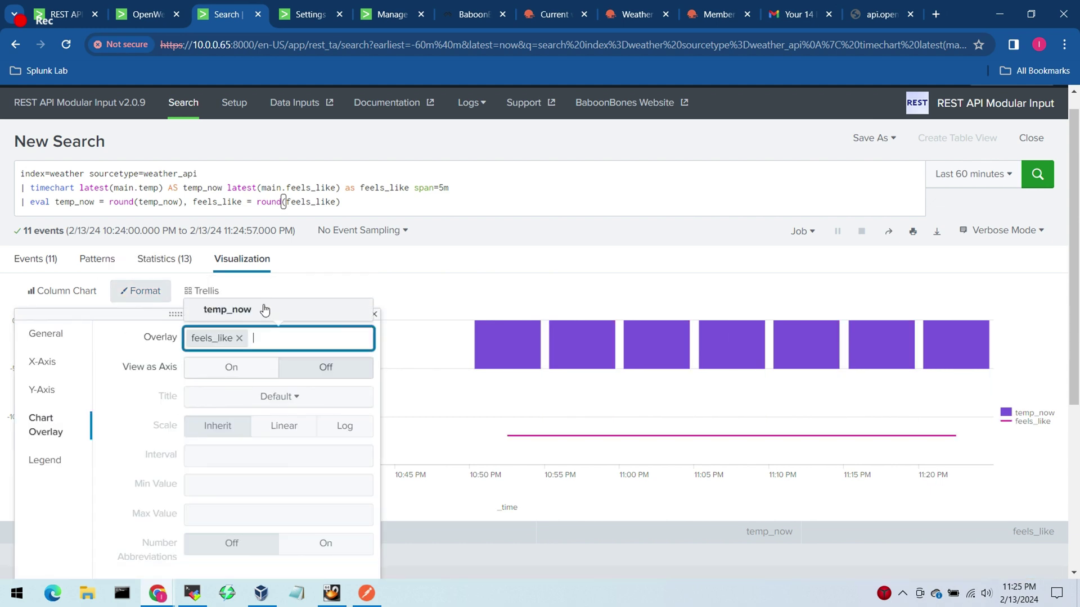
{"action": "left_click", "coordinate": [416, 271]}
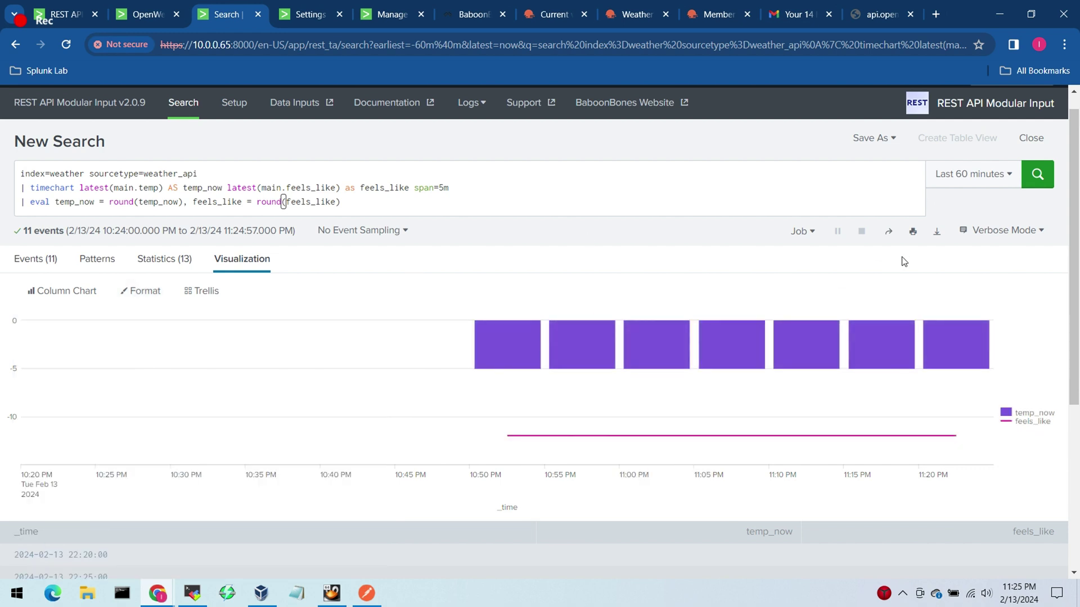
{"action": "left_click", "coordinate": [873, 138]}
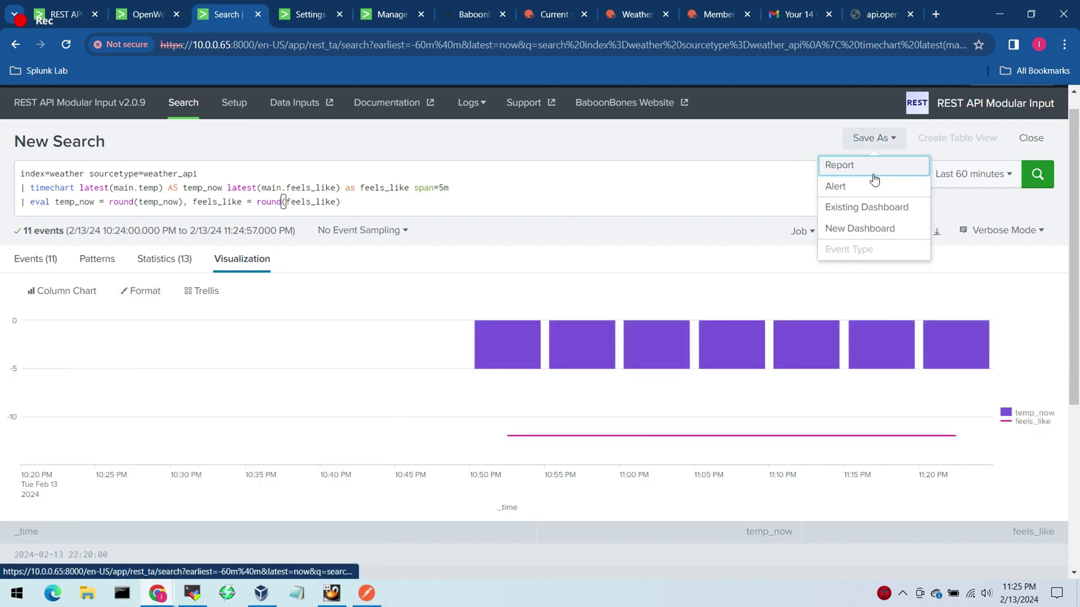
Step: Save the chart as a panel on the existing OpenWeather Toronto dashboard and view it
{"action": "left_click", "coordinate": [874, 207]}
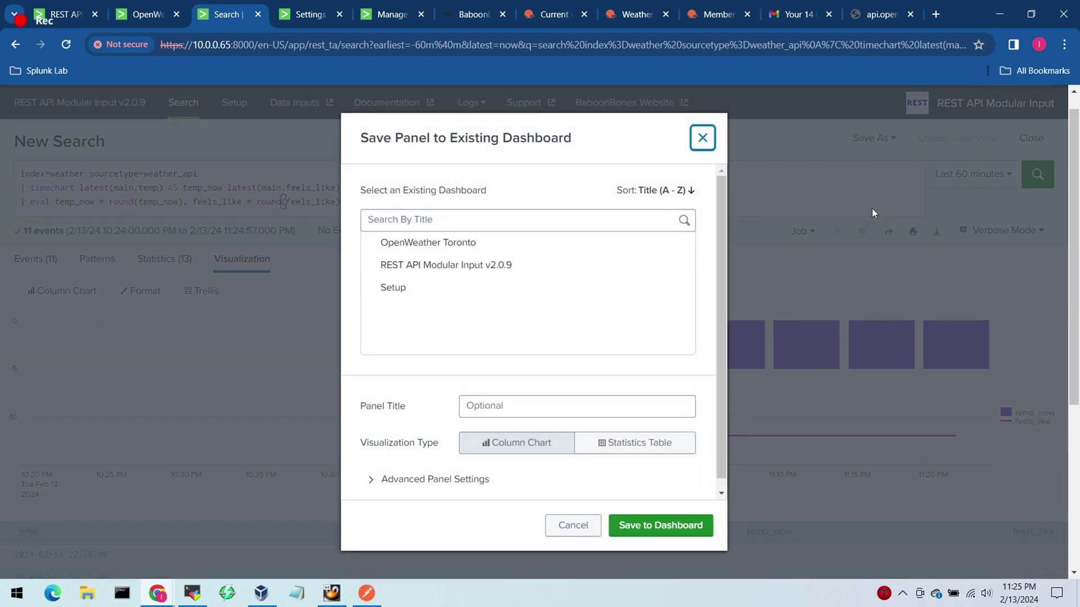
{"action": "left_click", "coordinate": [539, 248]}
{"action": "left_click", "coordinate": [673, 529]}
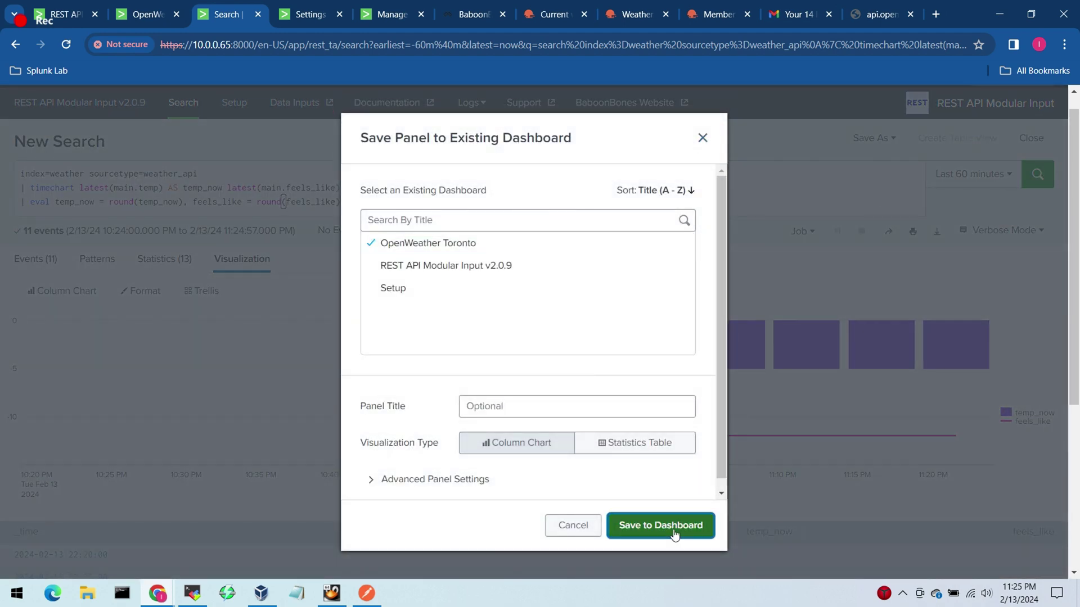
{"action": "left_click", "coordinate": [678, 246]}
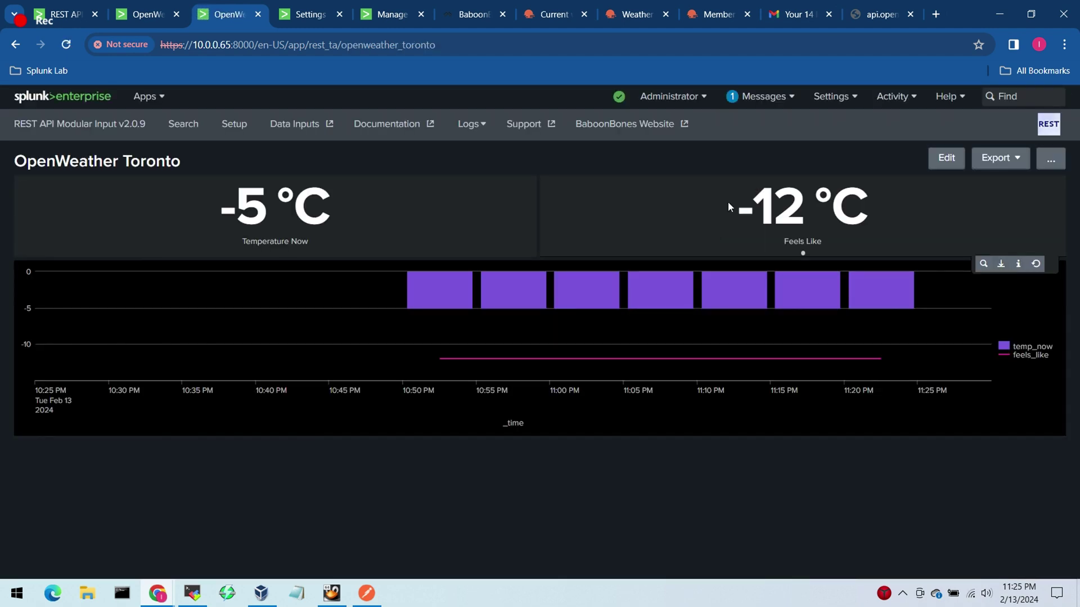
Step: In edit mode, title the chart panel 'Temperature Overtime'
{"action": "left_click", "coordinate": [949, 160]}
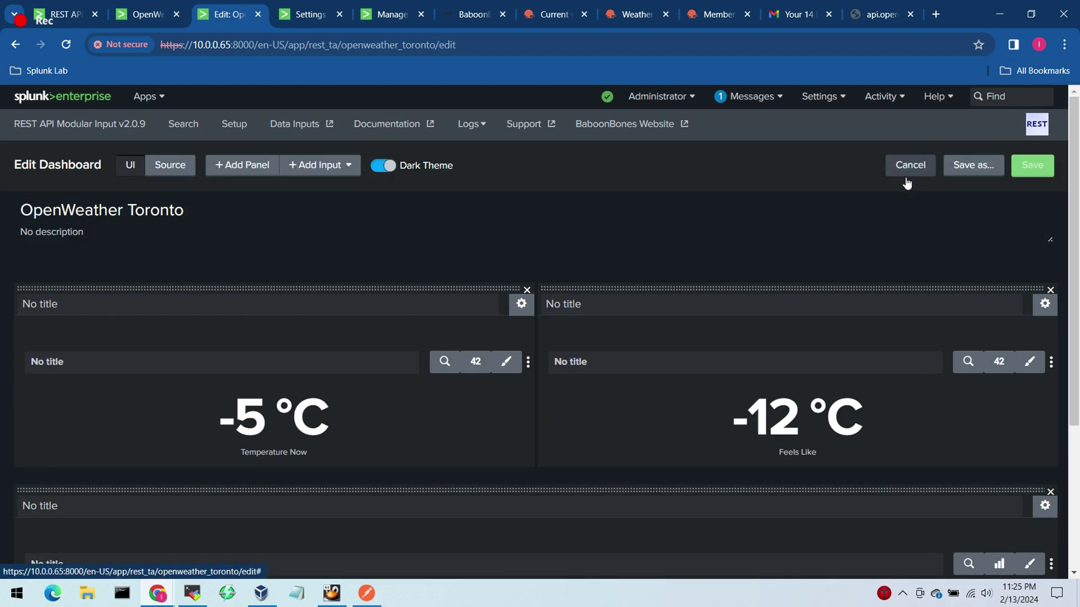
{"action": "scroll", "coordinate": [1074, 252], "scroll_direction": "down", "scroll_amount": 2}
{"action": "scroll", "coordinate": [1074, 251], "scroll_direction": "down", "scroll_amount": 2}
{"action": "left_click", "coordinate": [508, 295]}
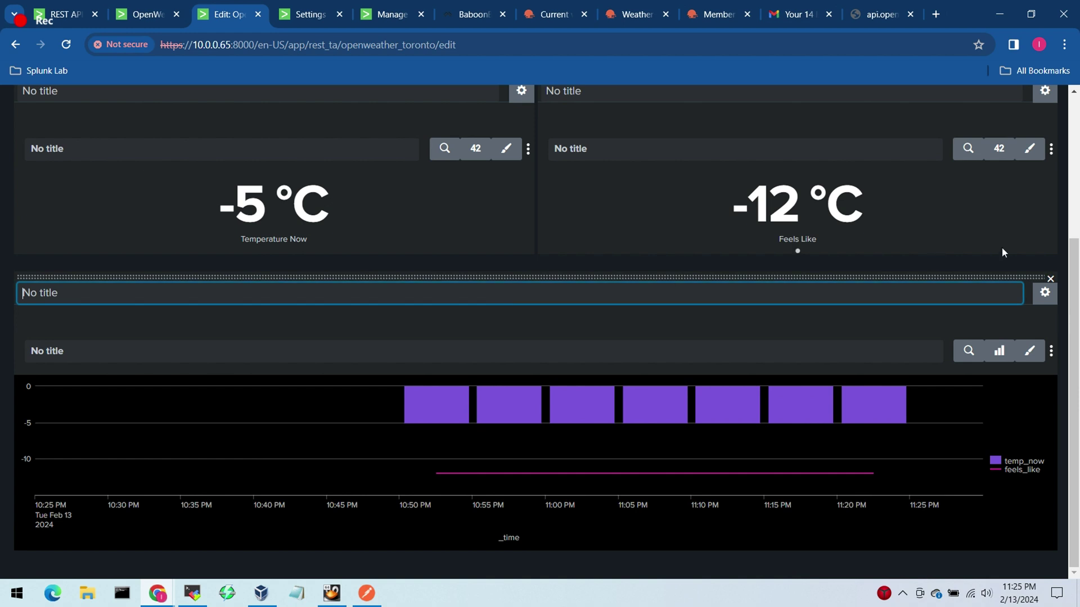
{"action": "key", "text": "alt+Tab"}
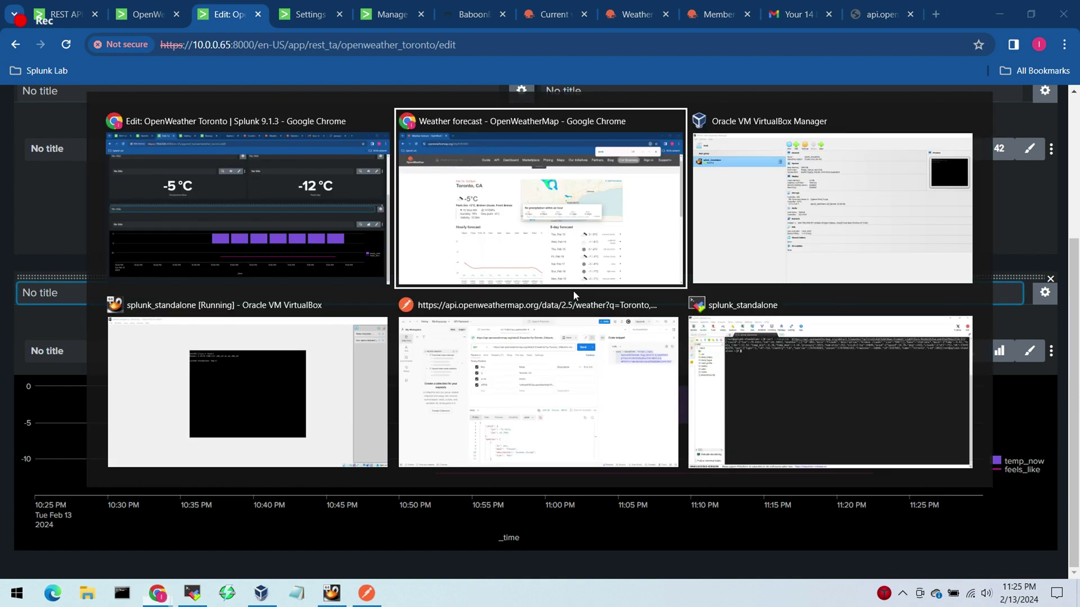
{"action": "key", "text": "alt+Tab"}
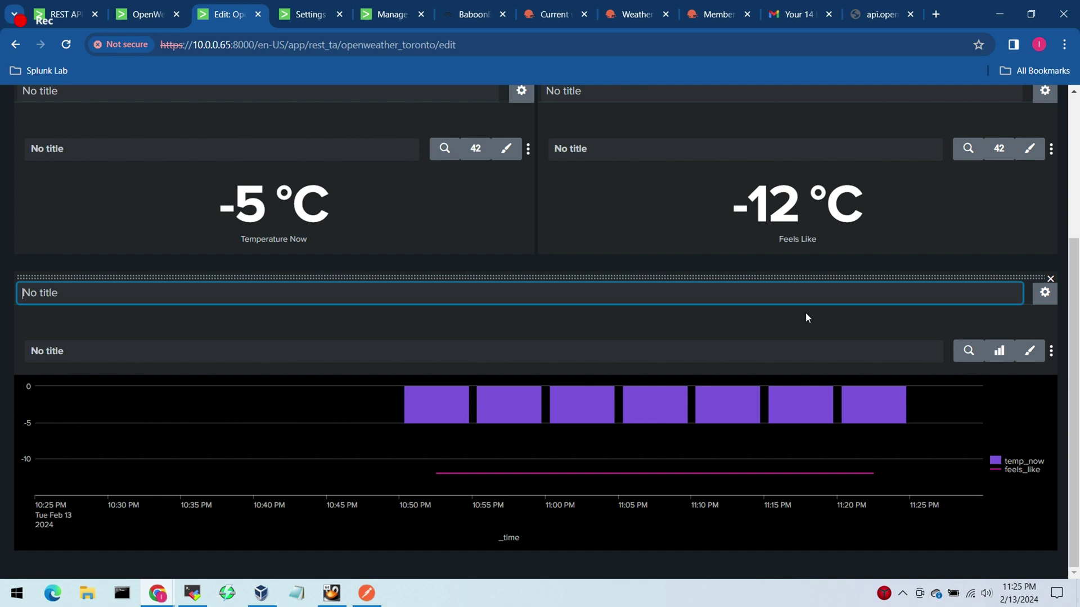
{"action": "type", "text": "Tempe"}
{"action": "scroll", "coordinate": [805, 312], "scroll_direction": "up", "scroll_amount": 3}
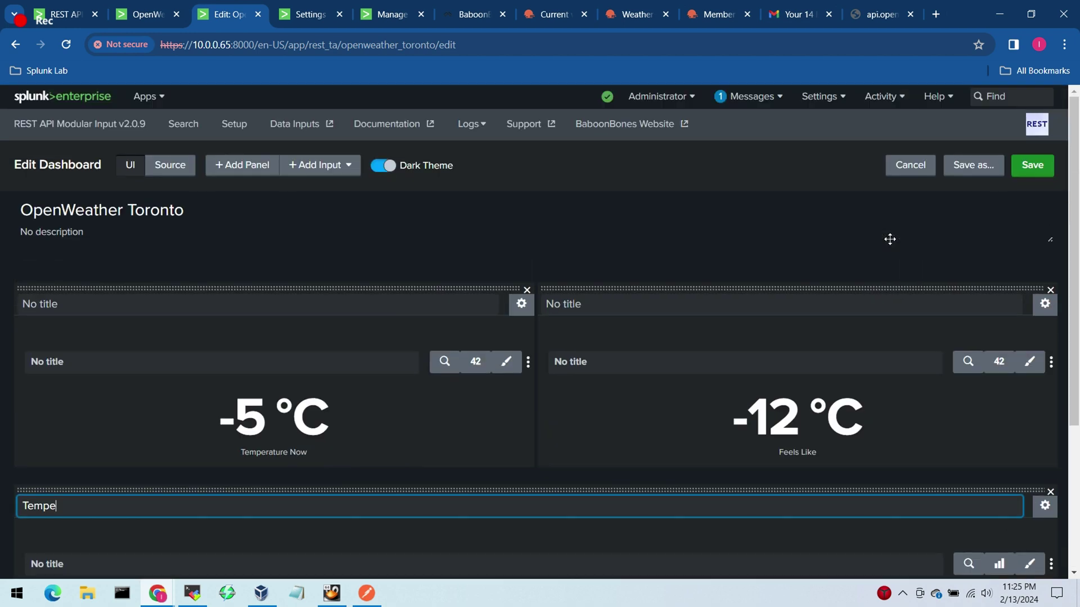
{"action": "type", "text": "r"}
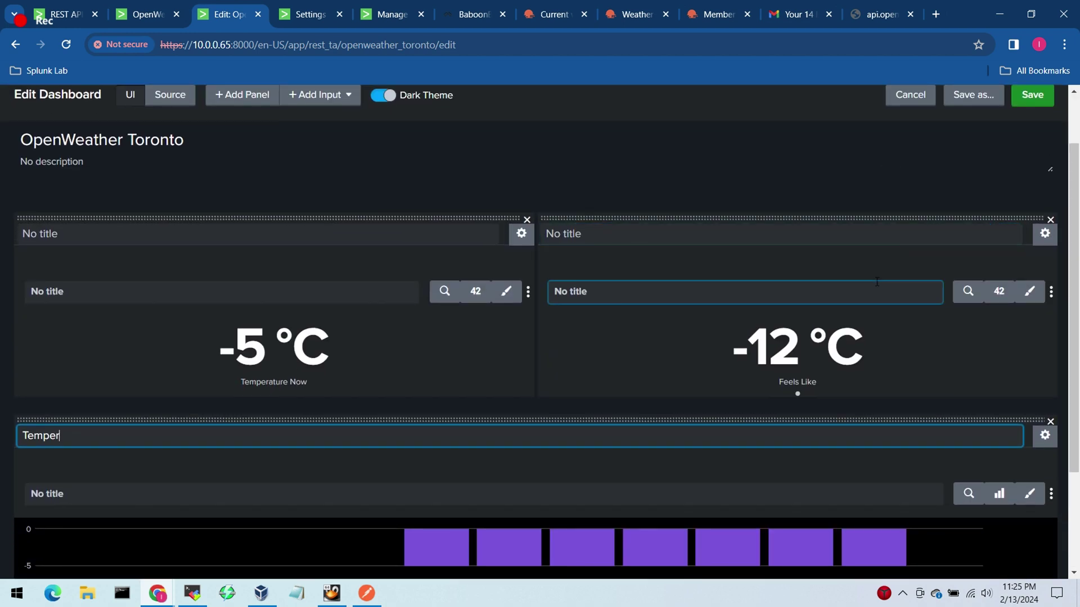
{"action": "type", "text": "ature "}
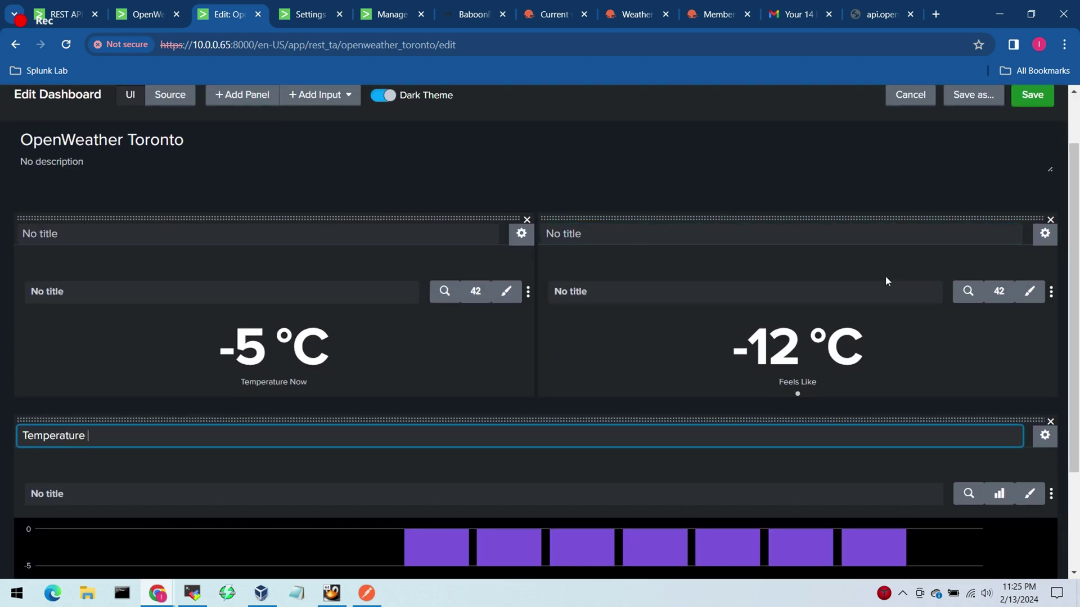
{"action": "type", "text": "Overtime"}
{"action": "scroll", "coordinate": [1052, 284], "scroll_direction": "up", "scroll_amount": 1}
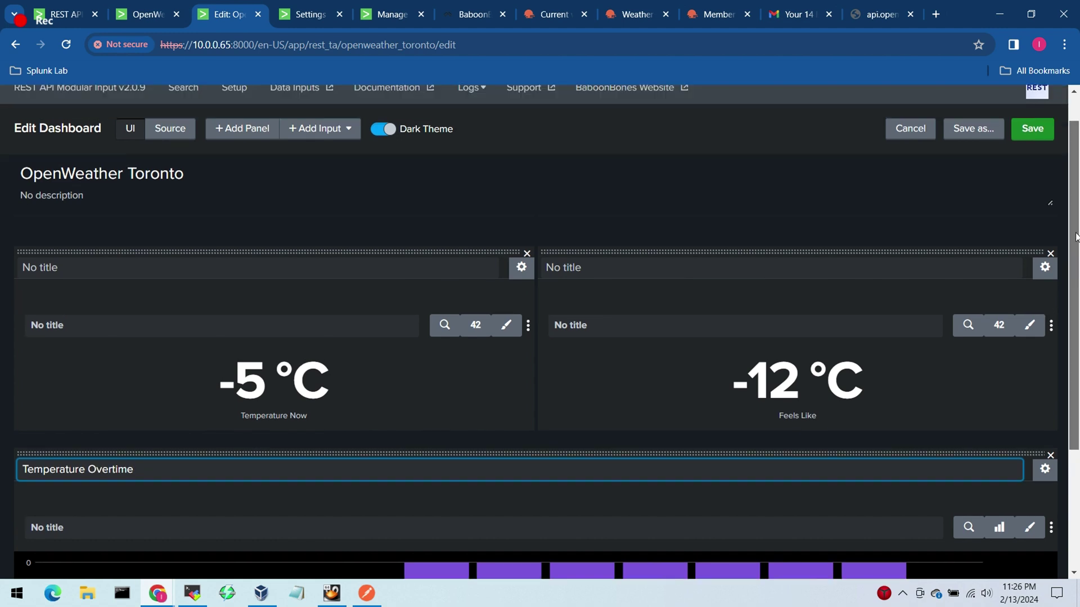
{"action": "scroll", "coordinate": [1063, 290], "scroll_direction": "down", "scroll_amount": 2}
{"action": "scroll", "coordinate": [1067, 292], "scroll_direction": "up", "scroll_amount": 2}
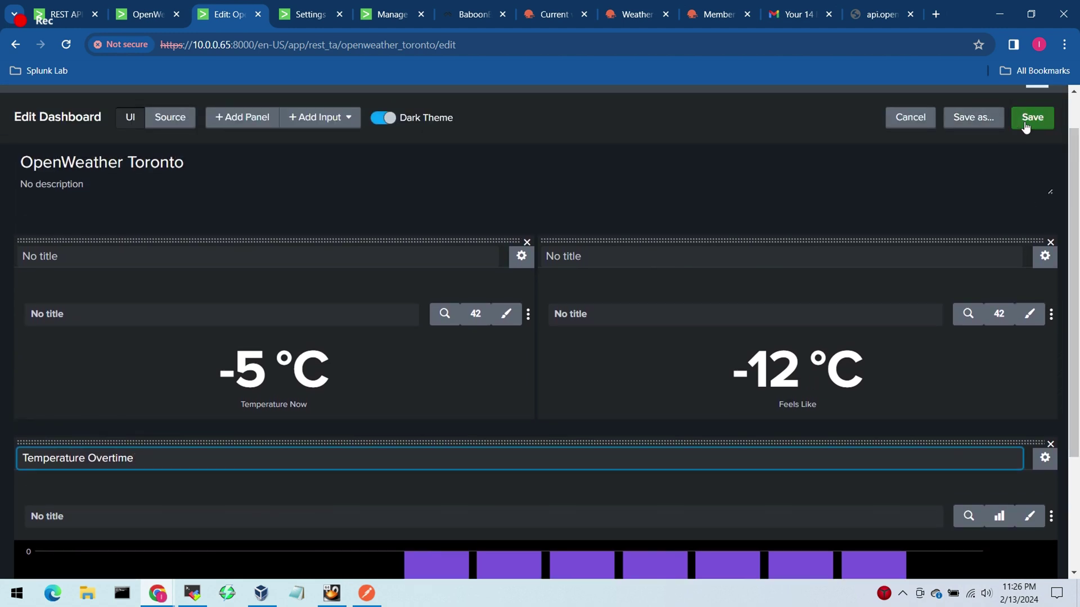
Step: Save the dashboard, enlarge its view, and bring up the OpenWeather Toronto page
{"action": "left_click", "coordinate": [1030, 117]}
{"action": "key", "text": "ctrl+plus"}
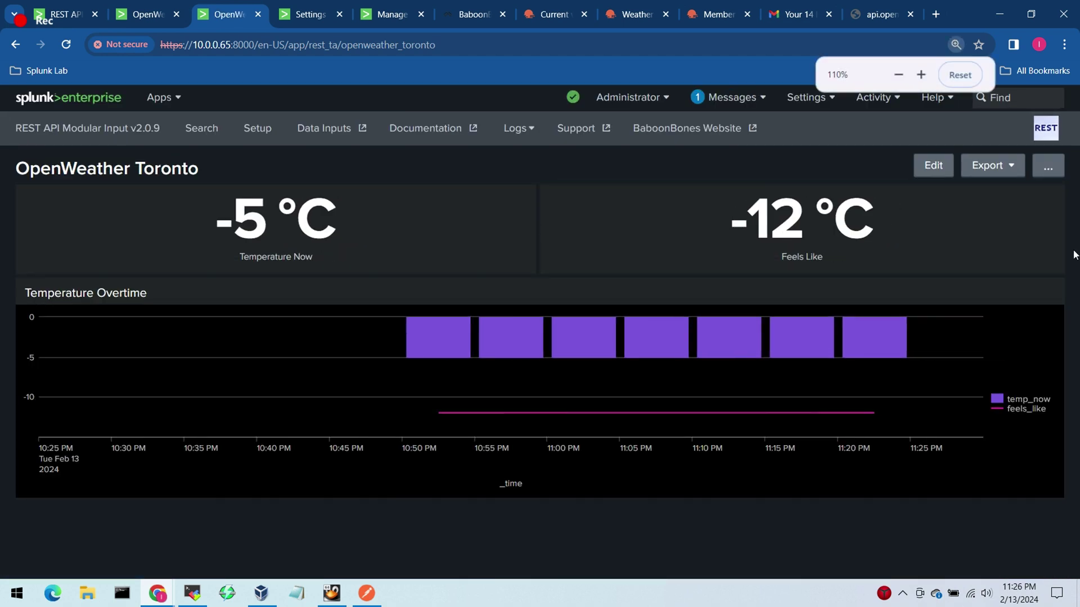
{"action": "key", "text": "ctrl+plus"}
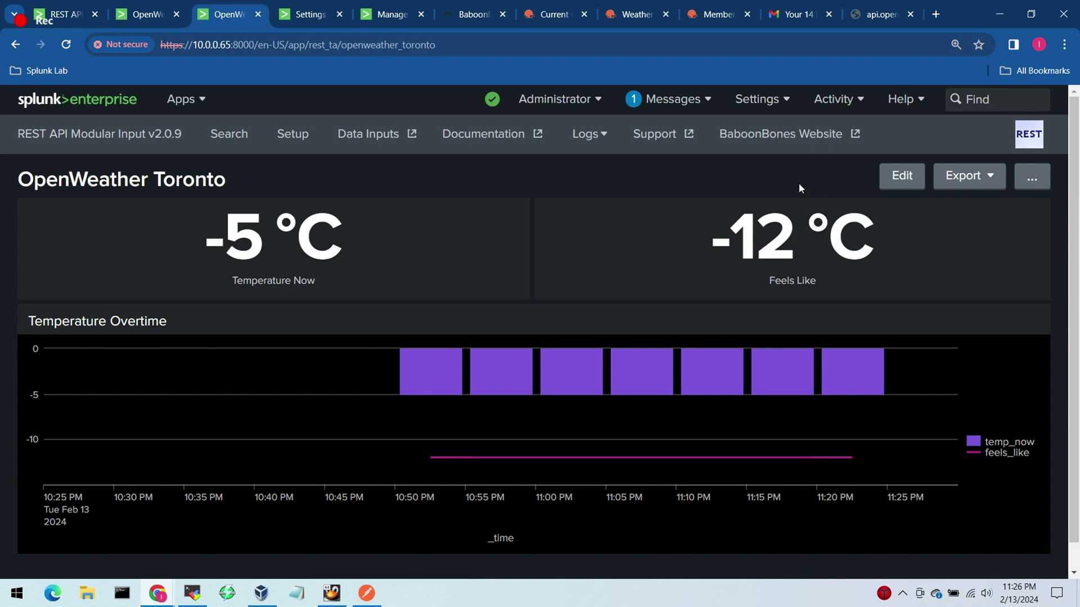
{"action": "key", "text": "alt+Tab"}
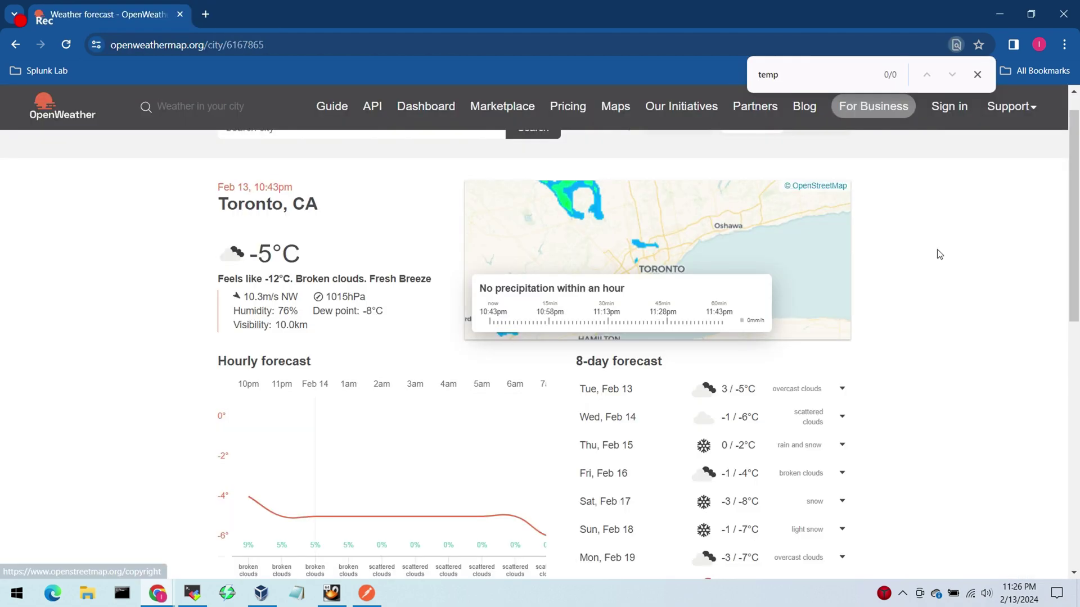
Step: Resize the OpenWeather page to read Toronto's -5°C and feels-like -12°C, then return to Splunk
{"action": "key", "text": "ctrl+plus"}
{"action": "key", "text": "ctrl+plus"}
{"action": "key", "text": "ctrl+plus"}
{"action": "key", "text": "ctrl+plus"}
{"action": "key", "text": "ctrl+plus"}
{"action": "key", "text": "ctrl+plus"}
{"action": "key", "text": "ctrl+plus"}
{"action": "key", "text": "ctrl+plus"}
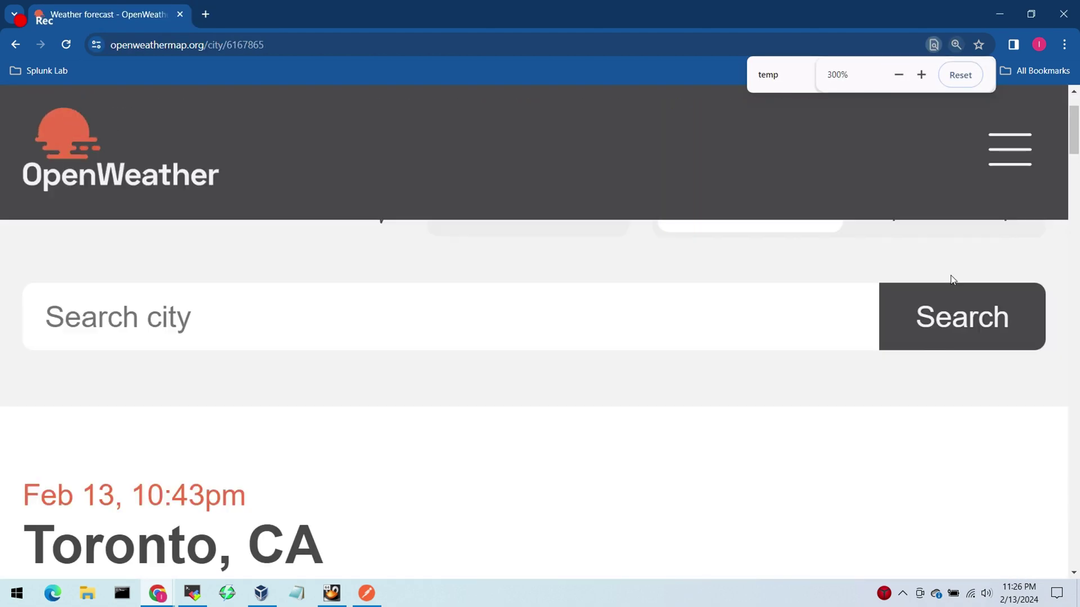
{"action": "key", "text": "ctrl+plus"}
{"action": "key", "text": "ctrl+plus"}
{"action": "key", "text": "ctrl+minus"}
{"action": "key", "text": "ctrl+minus"}
{"action": "key", "text": "ctrl+minus"}
{"action": "key", "text": "ctrl+plus"}
{"action": "left_click", "coordinate": [899, 75]}
{"action": "left_click", "coordinate": [899, 75]}
{"action": "left_click", "coordinate": [898, 74]}
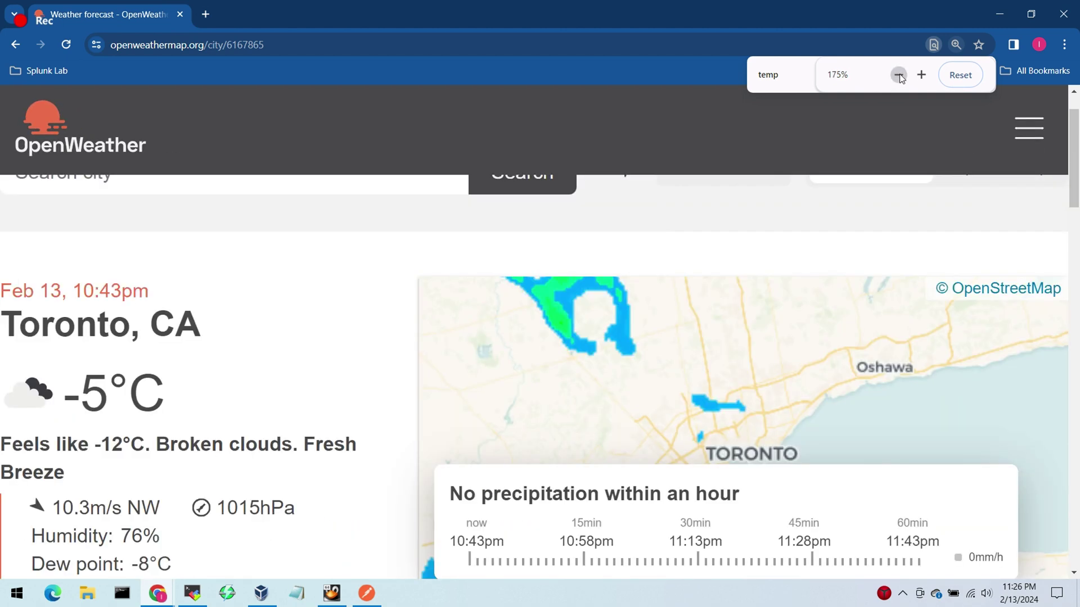
{"action": "left_click", "coordinate": [899, 74]}
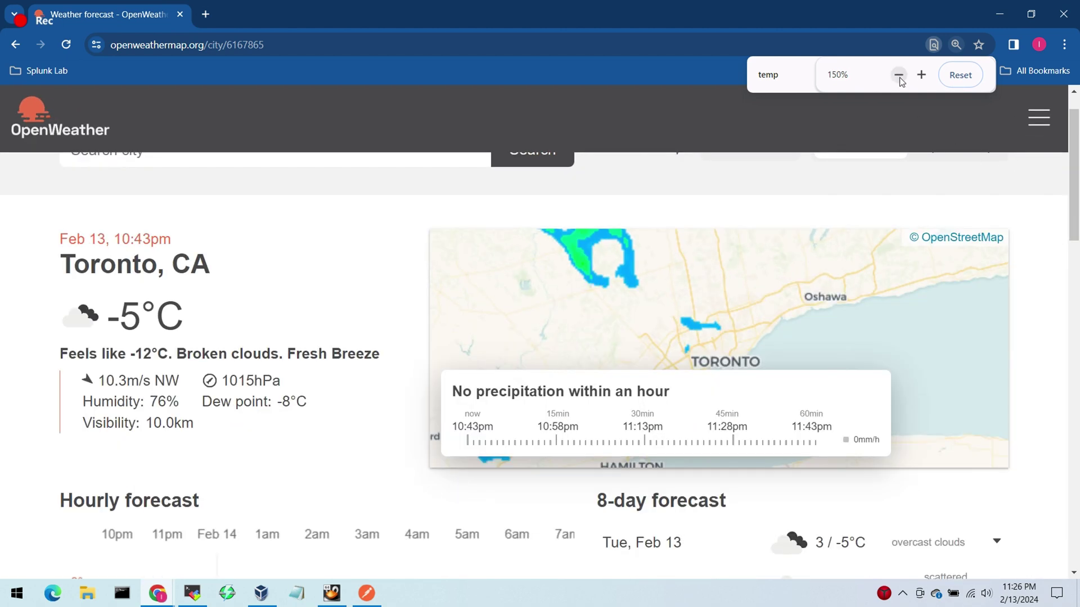
{"action": "left_click", "coordinate": [898, 75]}
{"action": "scroll", "coordinate": [1071, 239], "scroll_direction": "down", "scroll_amount": 2}
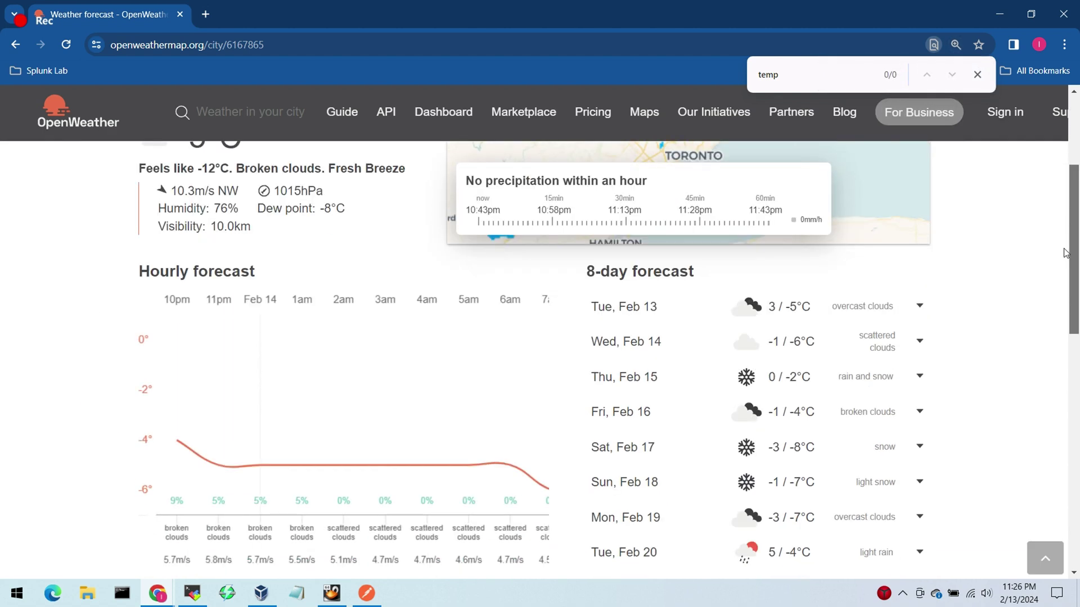
{"action": "scroll", "coordinate": [1071, 230], "scroll_direction": "up", "scroll_amount": 1}
{"action": "scroll", "coordinate": [1070, 230], "scroll_direction": "up", "scroll_amount": 1}
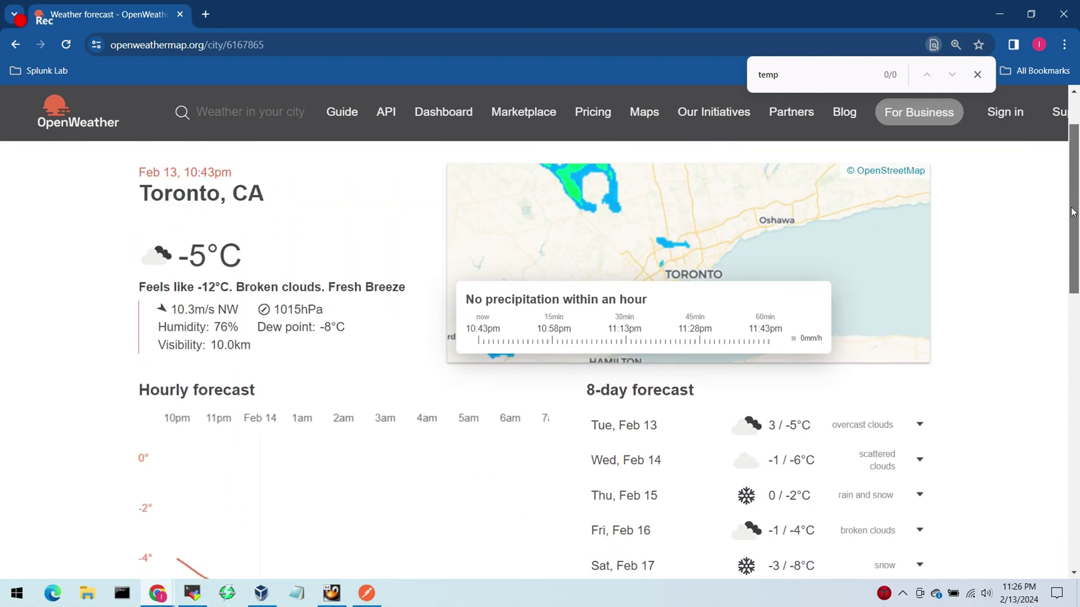
{"action": "key", "text": "alt+Tab"}
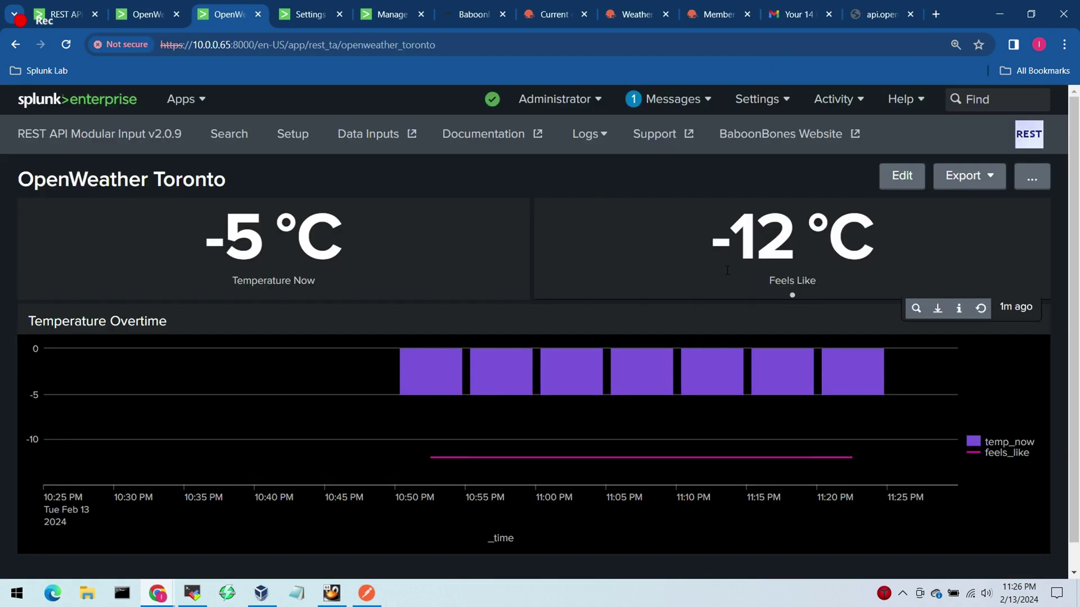